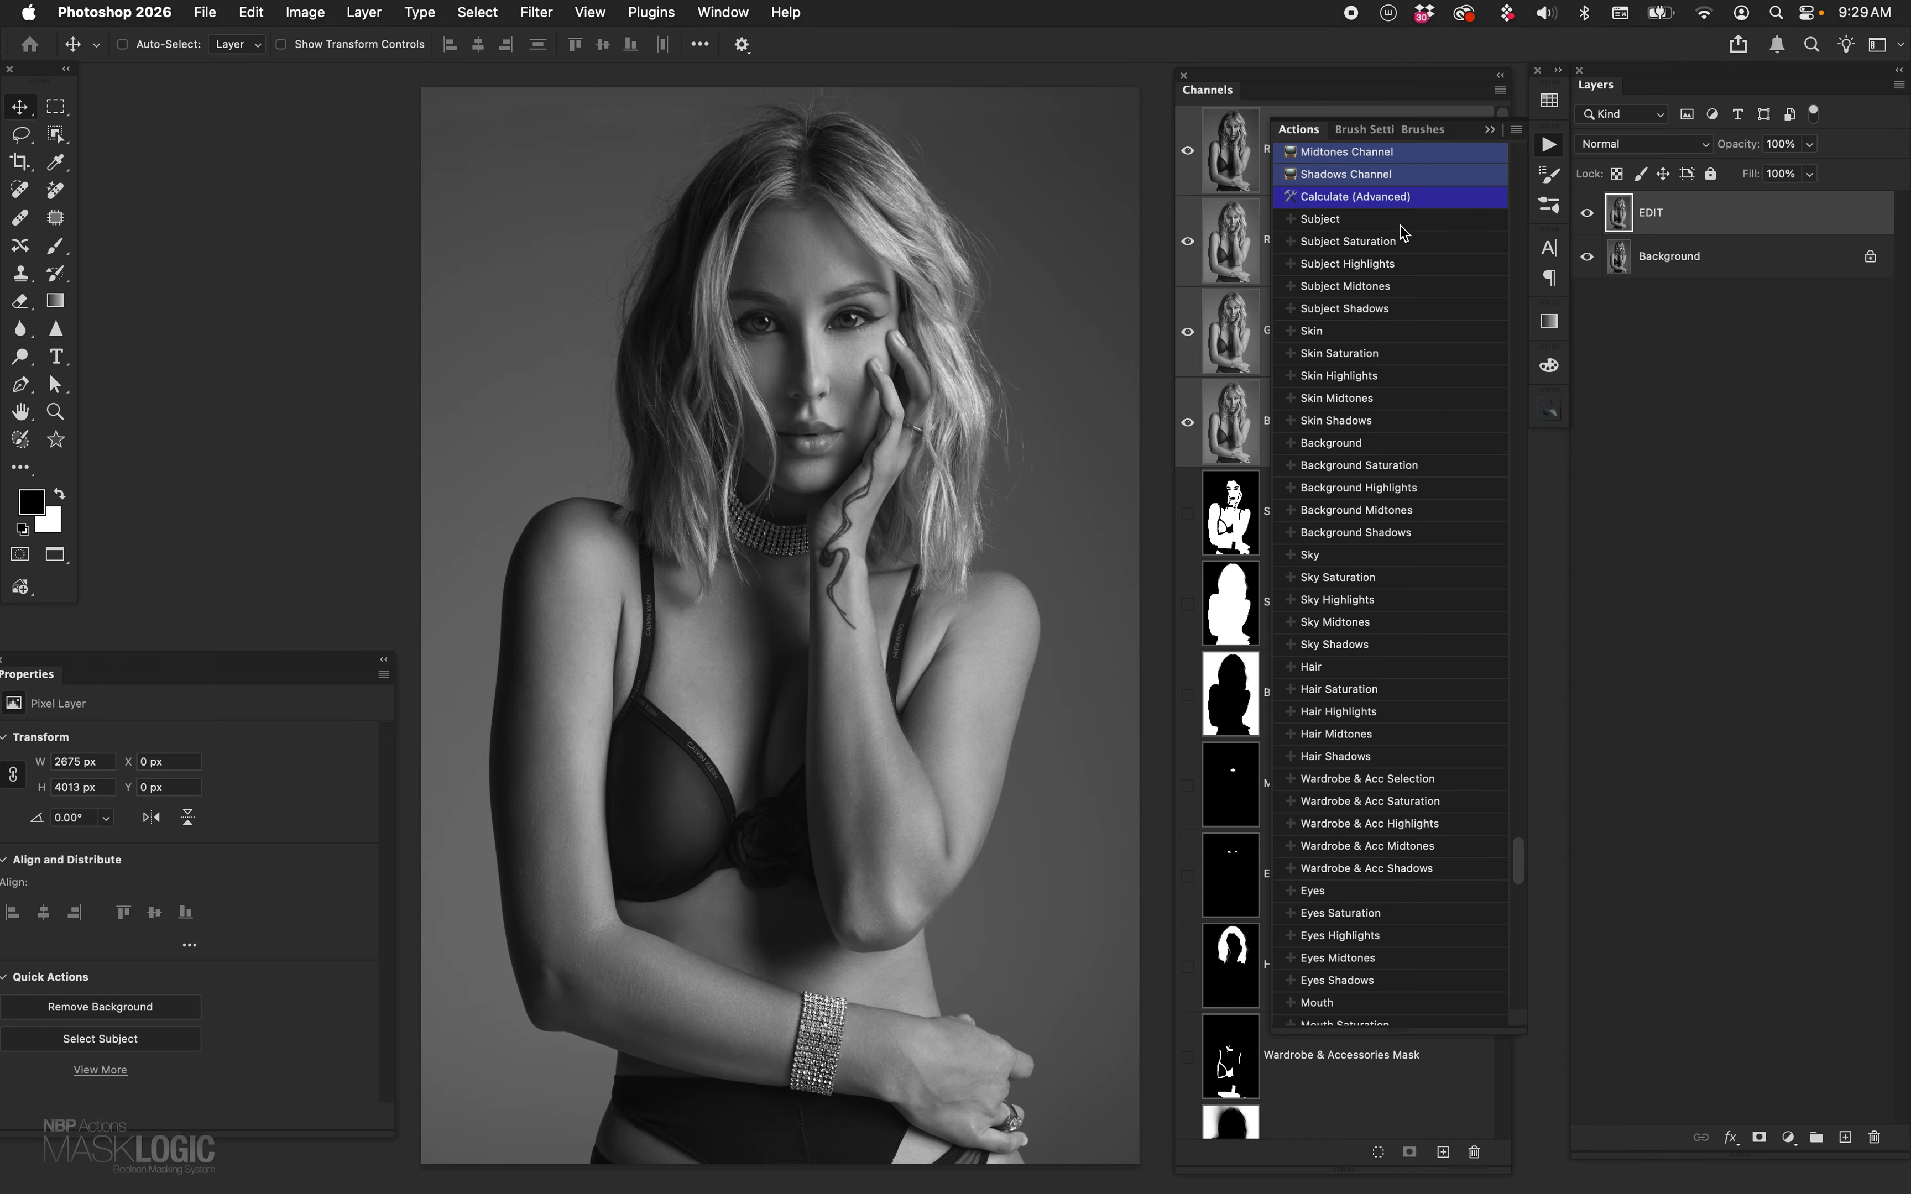
# - Run the Background mask action to select the backdrop and add a Curves adjustment layer masked to it
pyautogui.click(1401, 441)
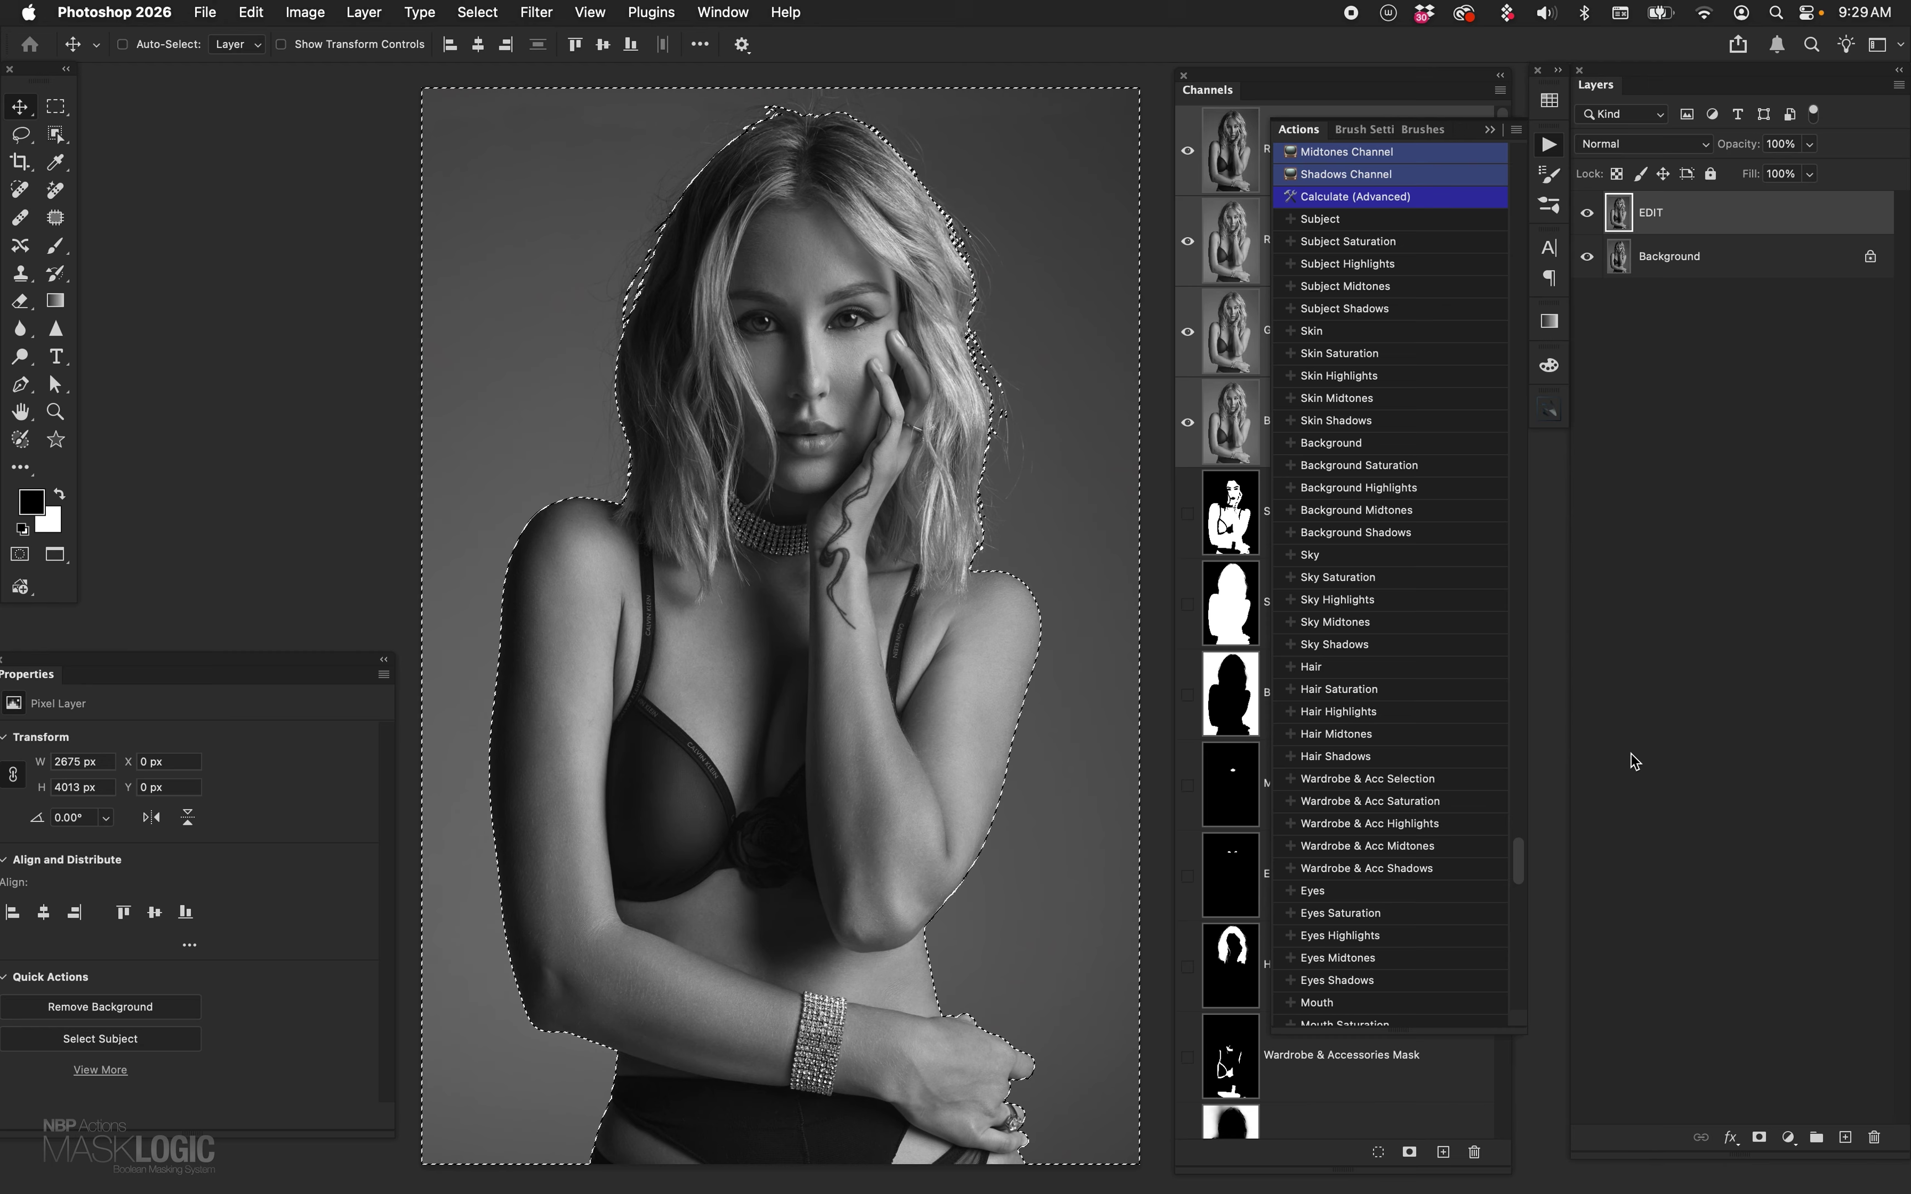
pyautogui.click(1789, 1135)
pyautogui.click(1829, 899)
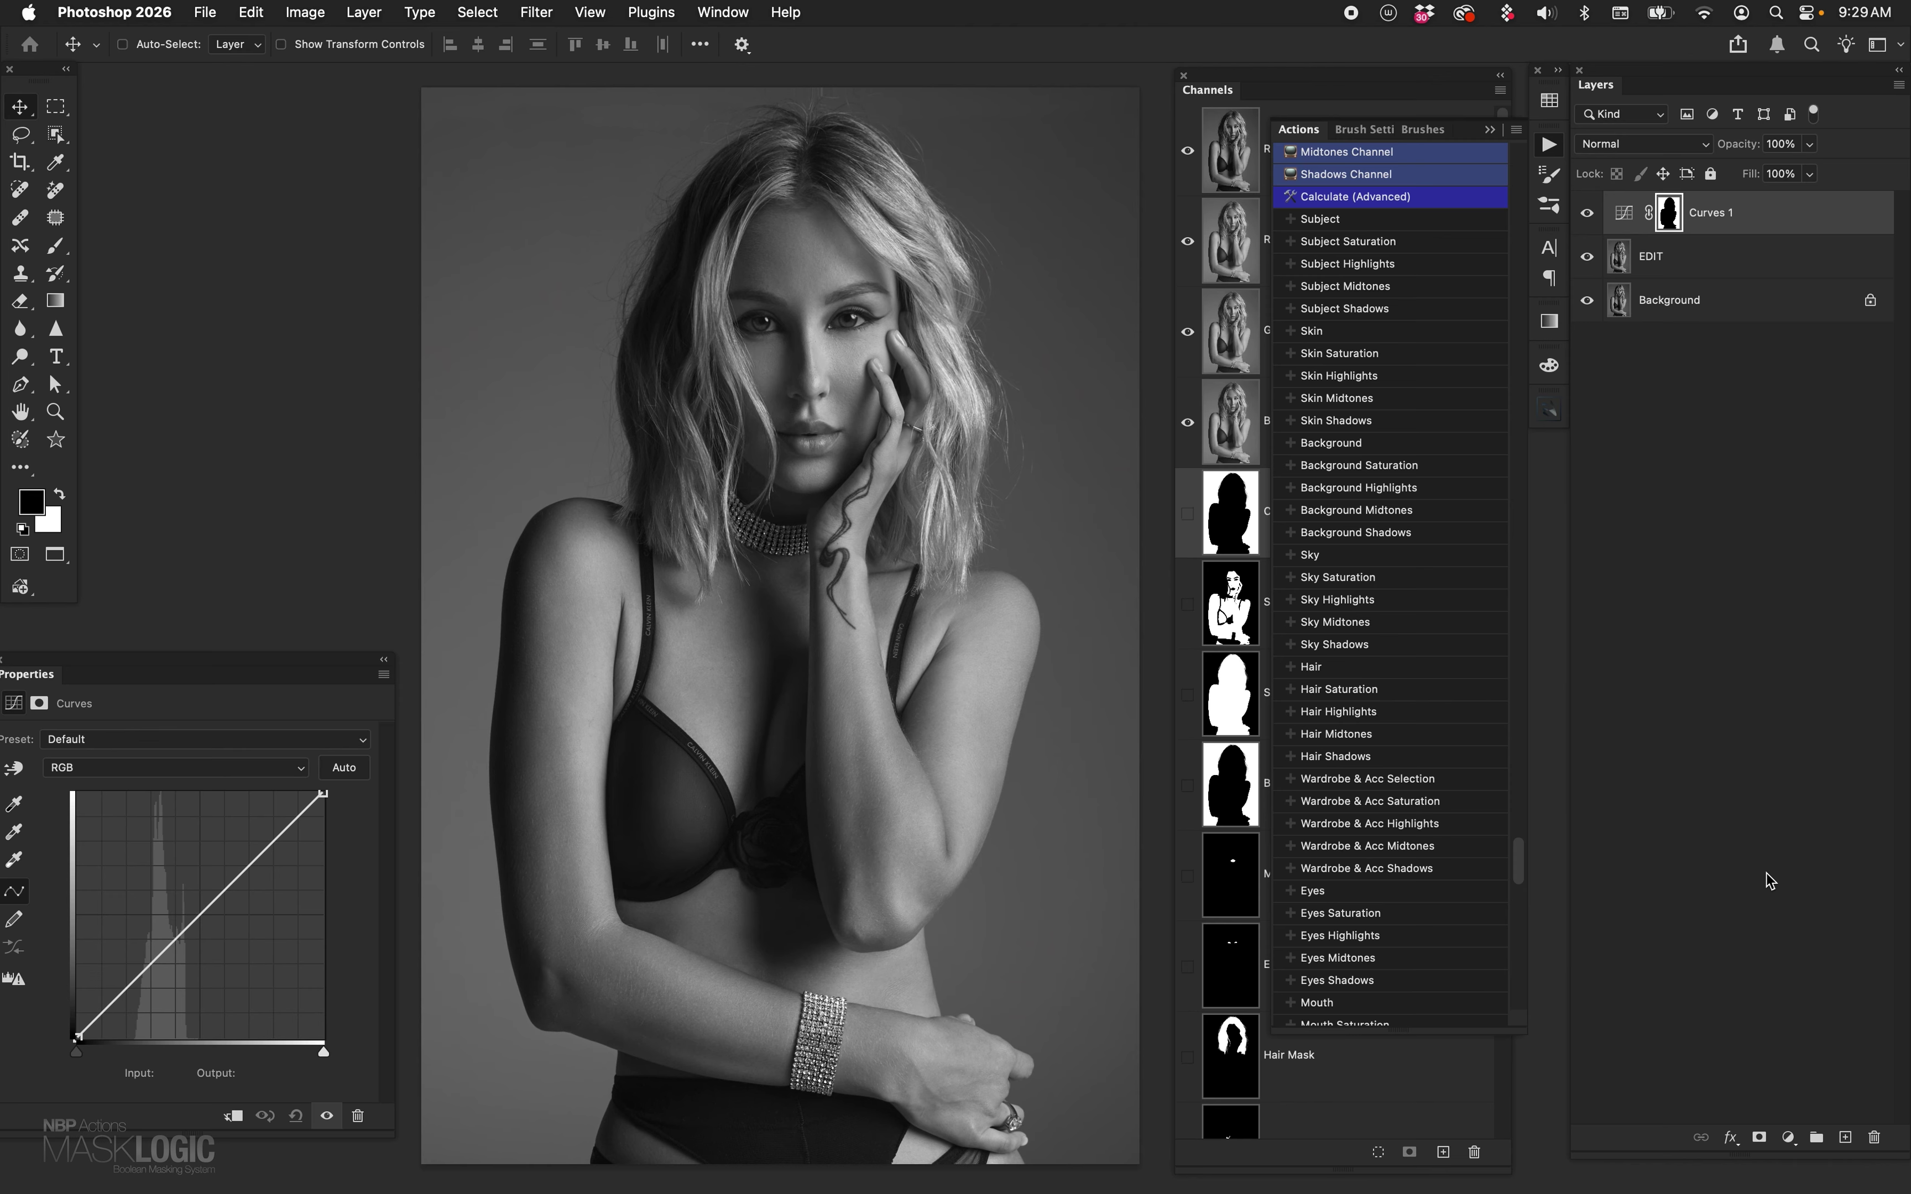
# - Try brighter and darker curve points on the masked background, comparing each result with the Curves layer hidden
pyautogui.moveTo(198, 914); pyautogui.dragTo(156, 884)
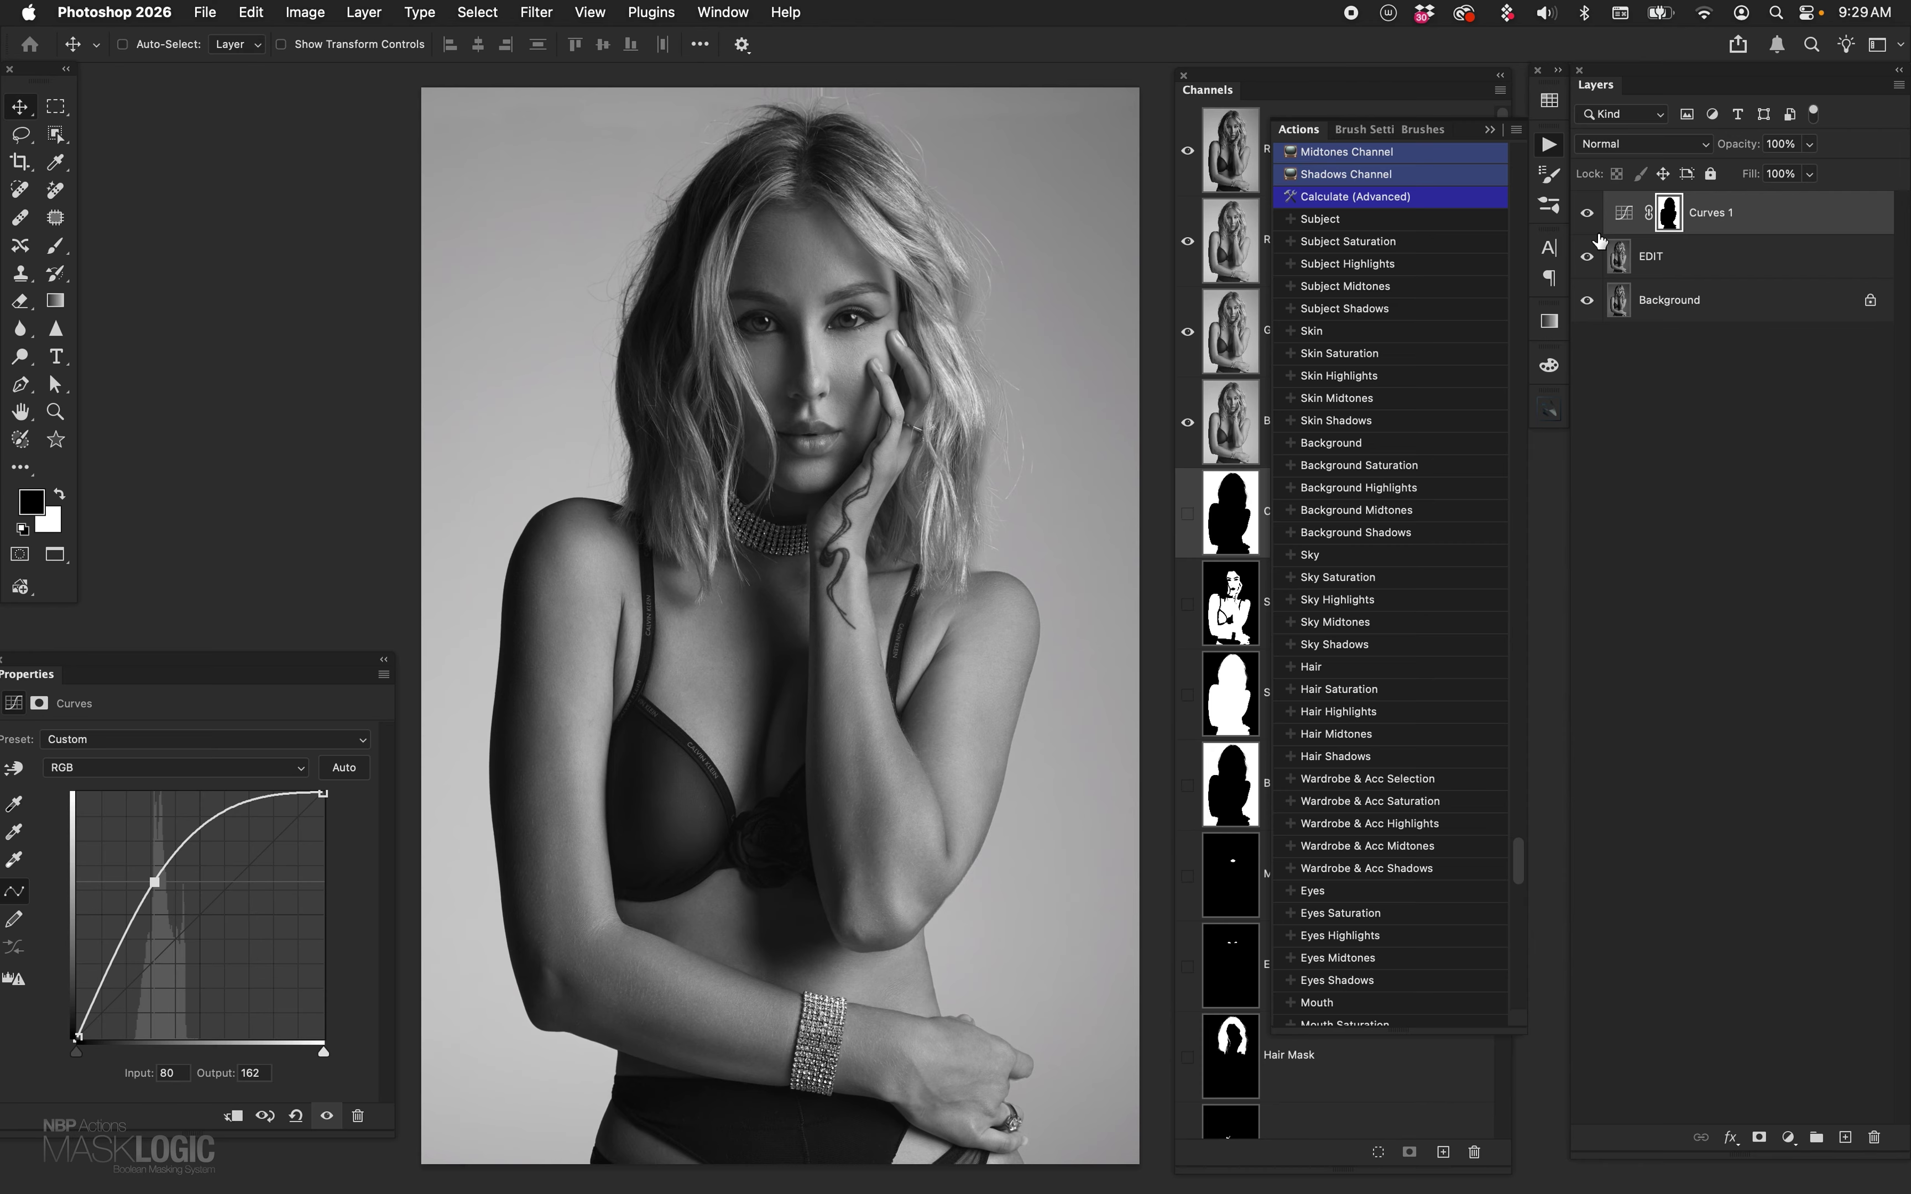
pyautogui.click(1587, 214)
pyautogui.click(1587, 214)
pyautogui.moveTo(162, 885); pyautogui.dragTo(224, 931)
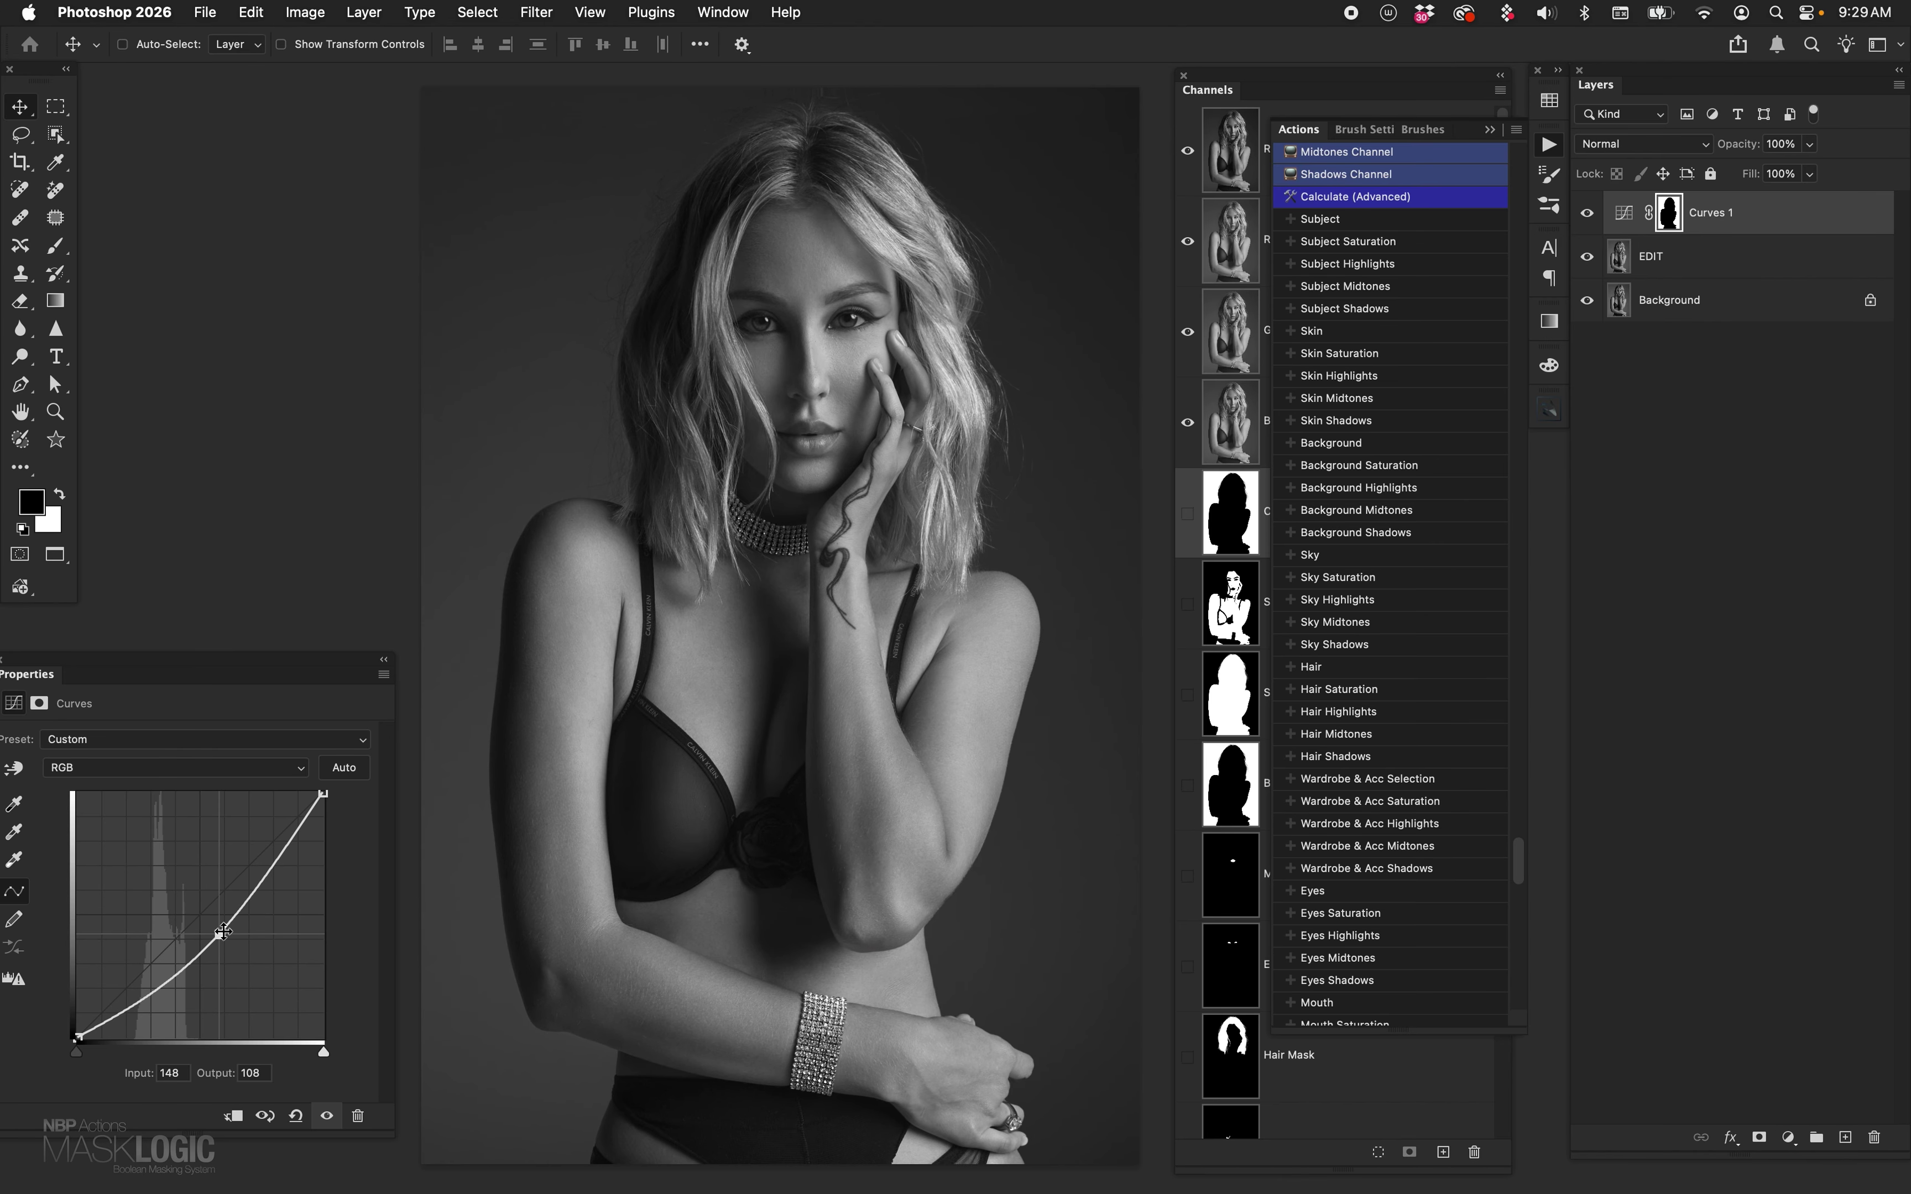
pyautogui.click(1586, 212)
pyautogui.click(1586, 212)
pyautogui.moveTo(220, 934); pyautogui.dragTo(151, 881)
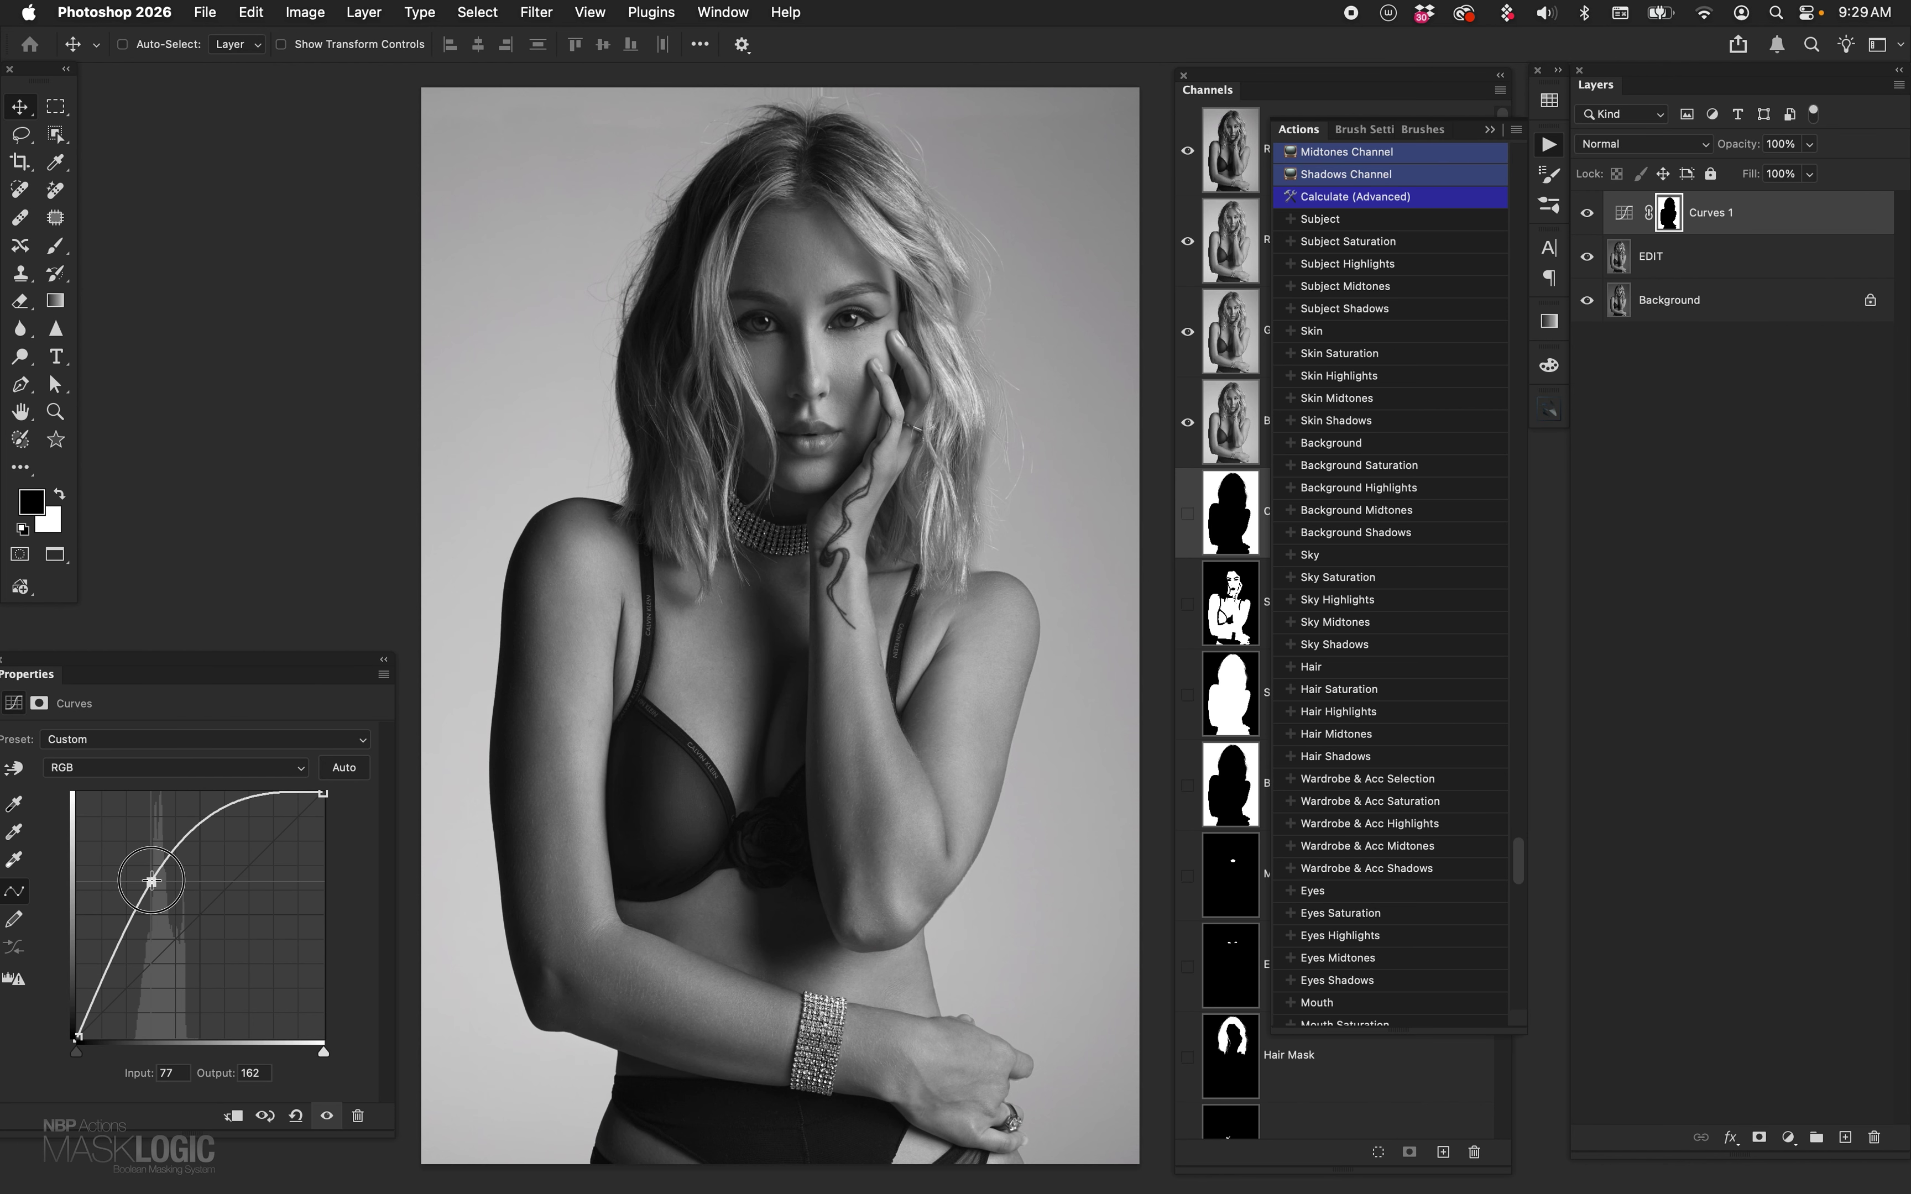
pyautogui.moveTo(151, 880); pyautogui.dragTo(260, 952)
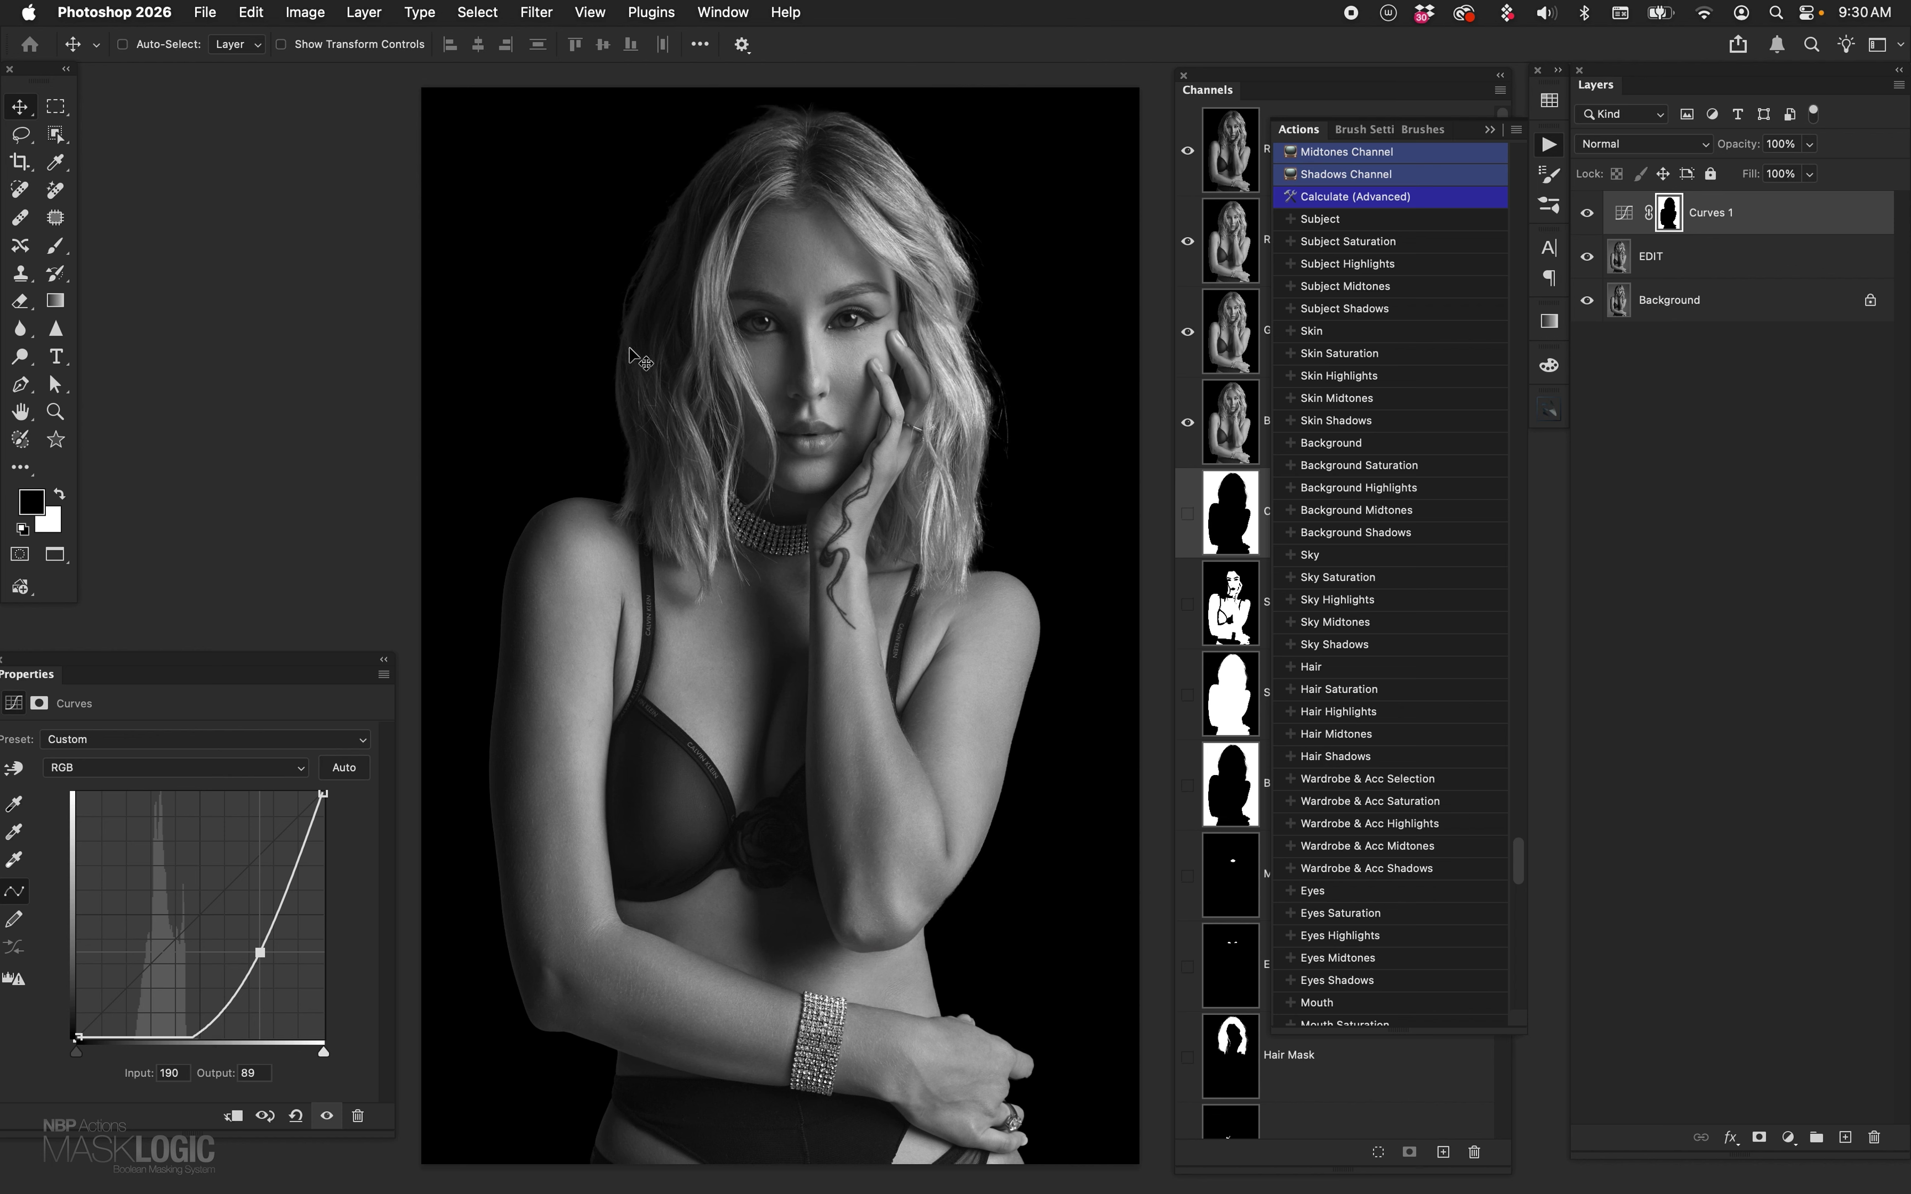
# - Remove the existing curve point and brighten the background with a point at input 82, output 150
pyautogui.moveTo(261, 951)
pyautogui.mouseDown()
pyautogui.moveTo(194, 871)
pyautogui.moveTo(244, 905)
pyautogui.moveTo(188, 871)
pyautogui.moveTo(236, 940)
pyautogui.moveTo(257, 927)
pyautogui.mouseUp()
pyautogui.moveTo(227, 741); pyautogui.dragTo(237, 604)
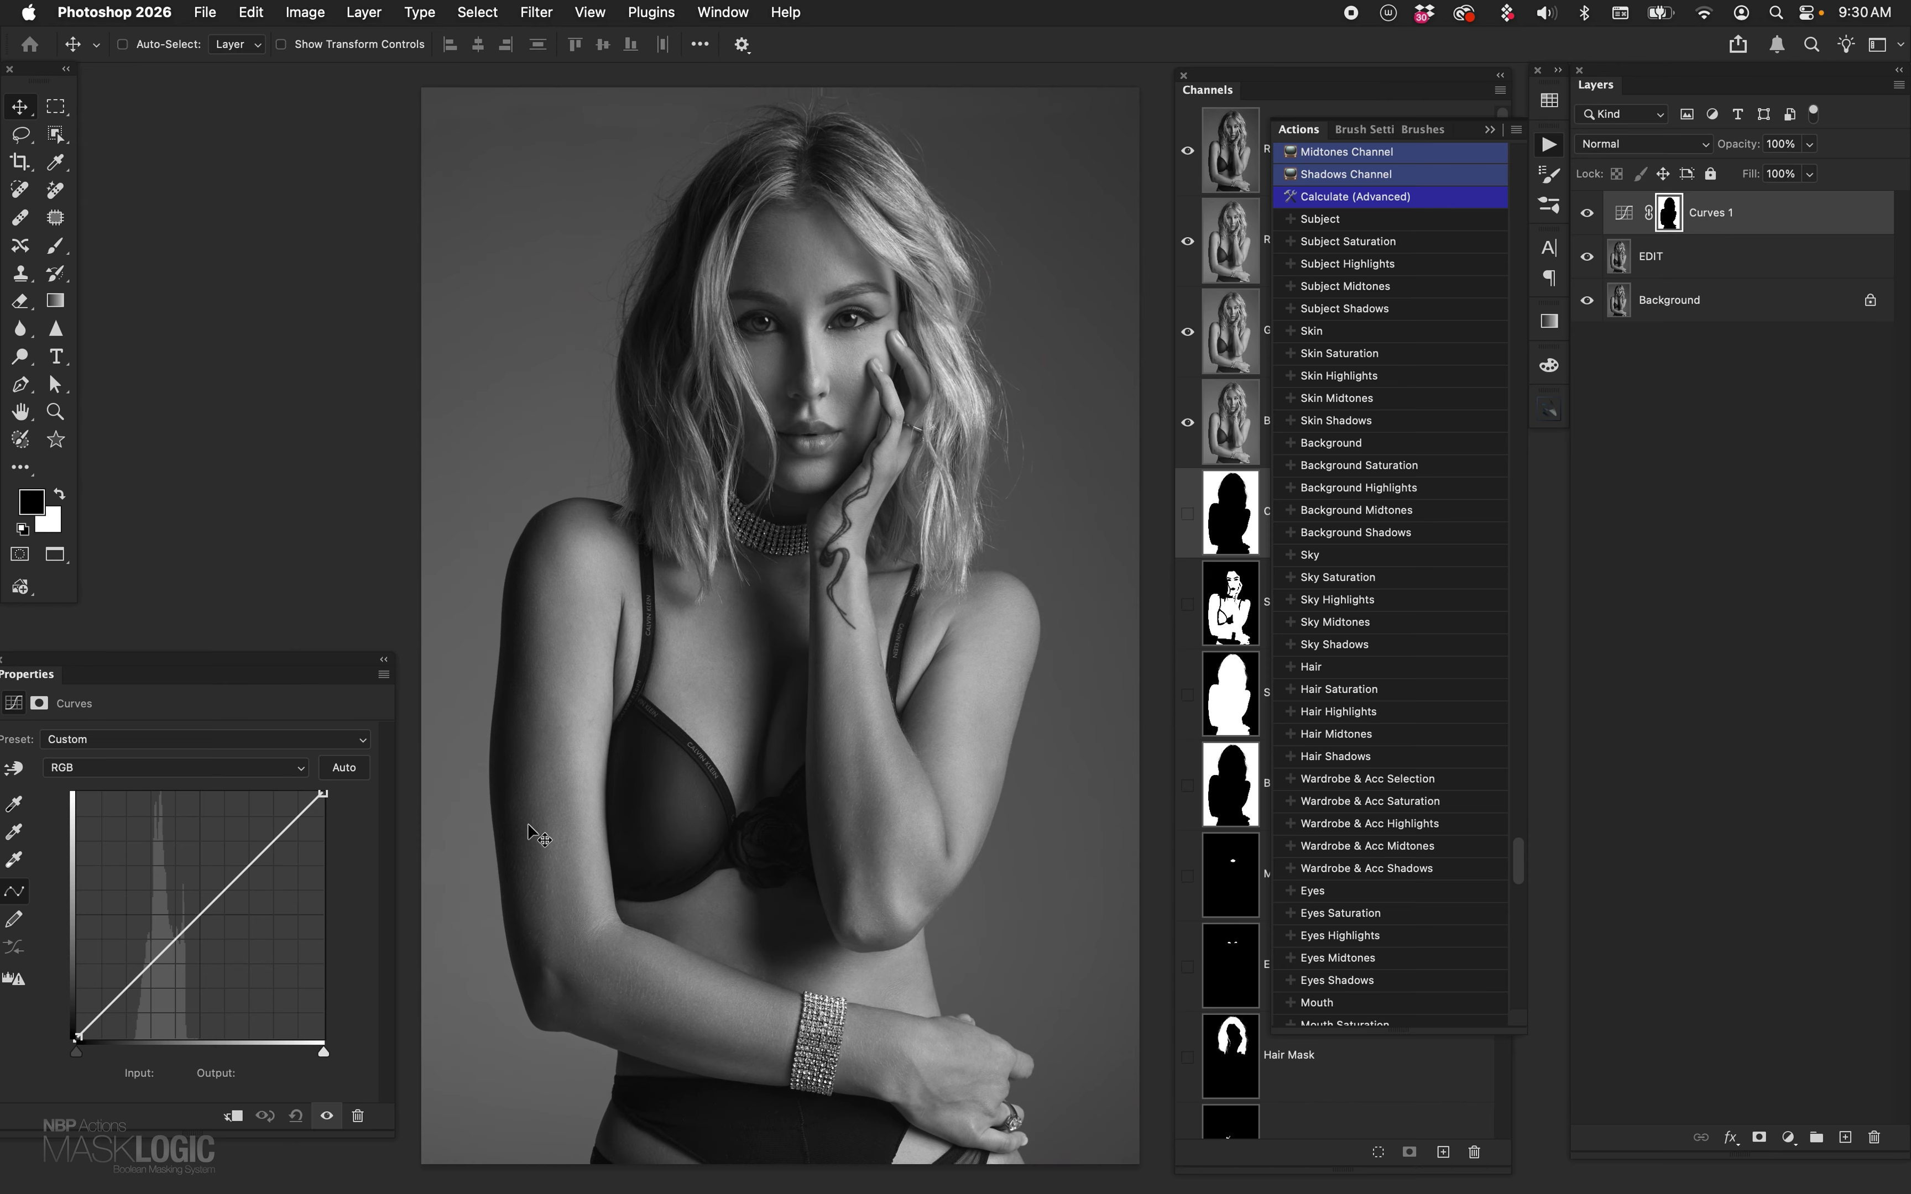
pyautogui.moveTo(178, 929); pyautogui.dragTo(157, 893)
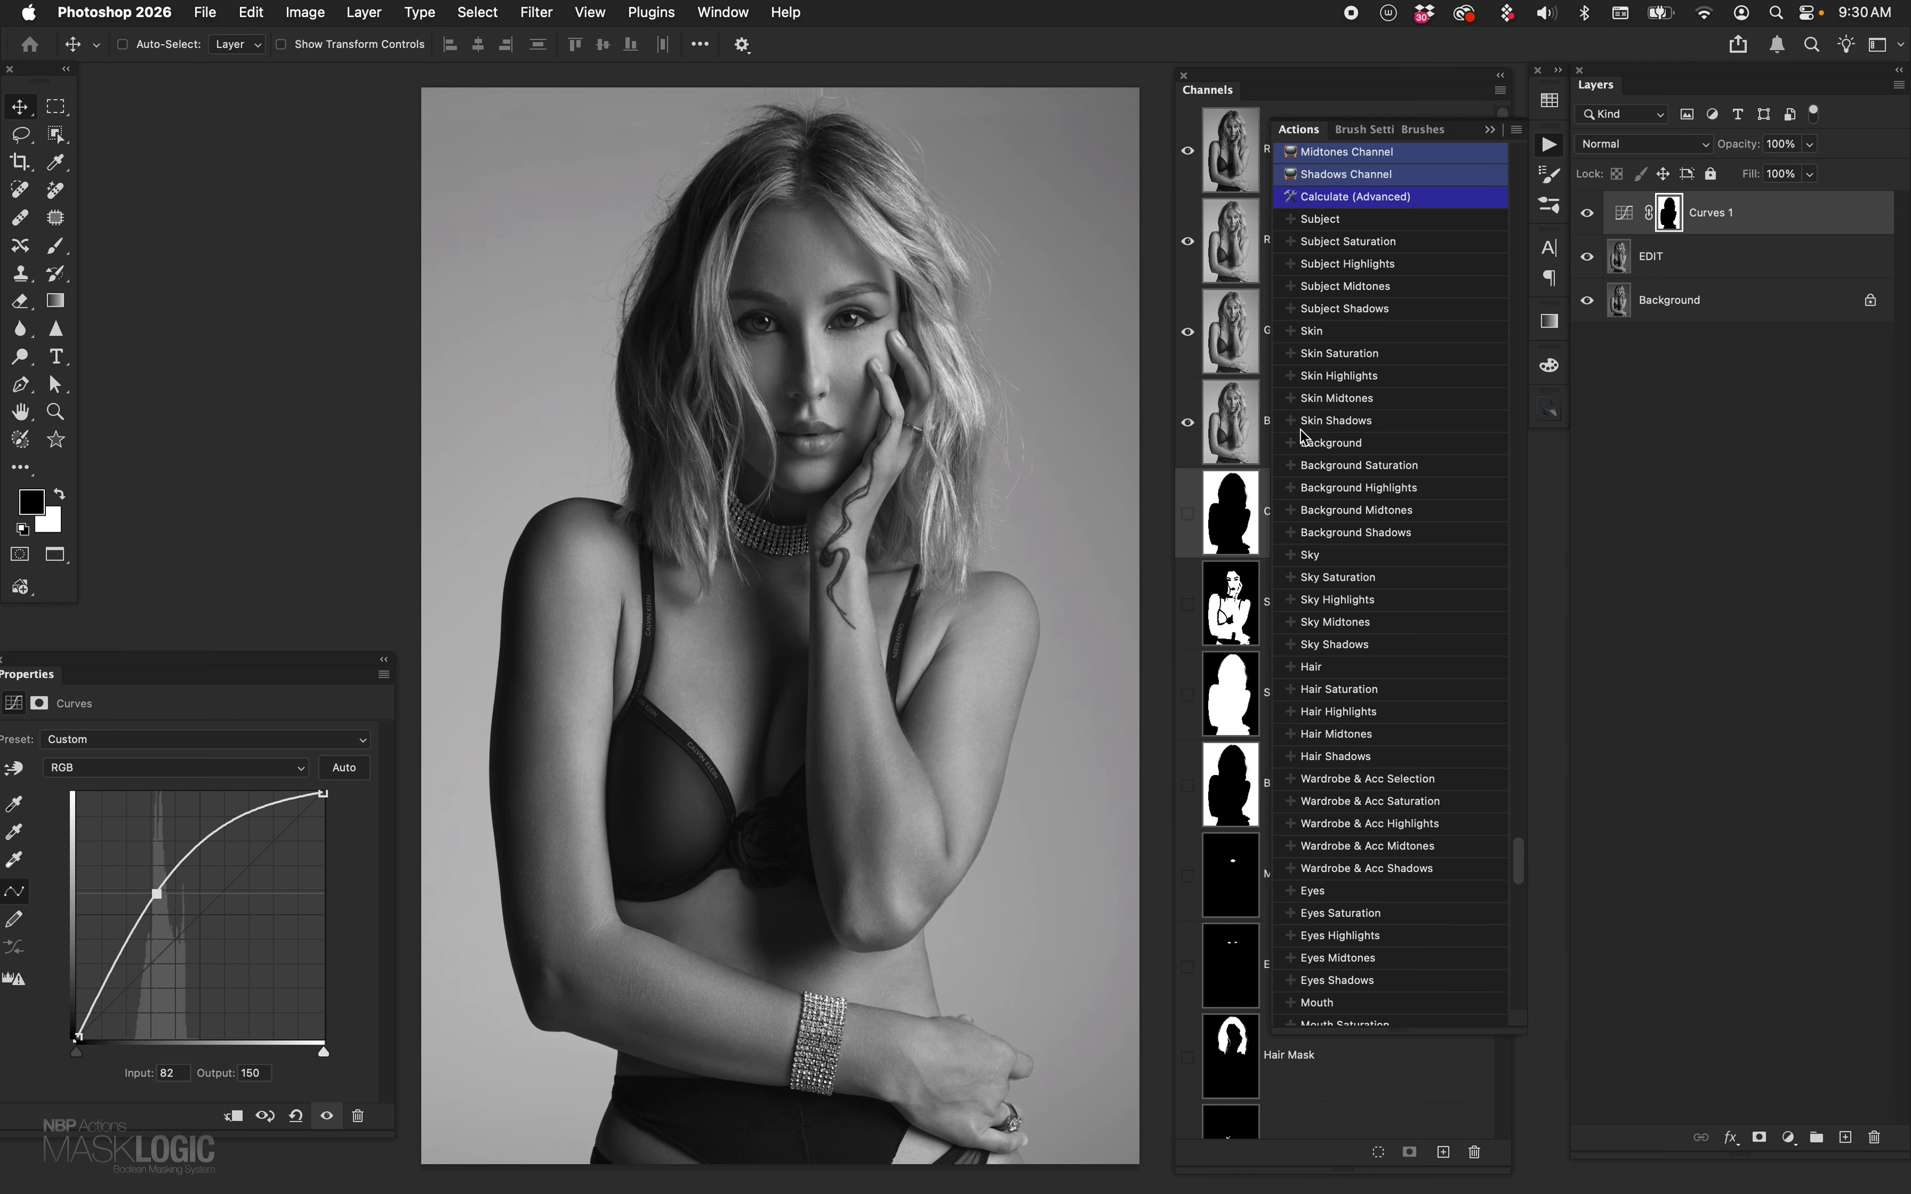
# - Move the channel list clear of the action list, shift the image beside it, and bring all mask channels into view
pyautogui.moveTo(1246, 80); pyautogui.dragTo(1088, 79)
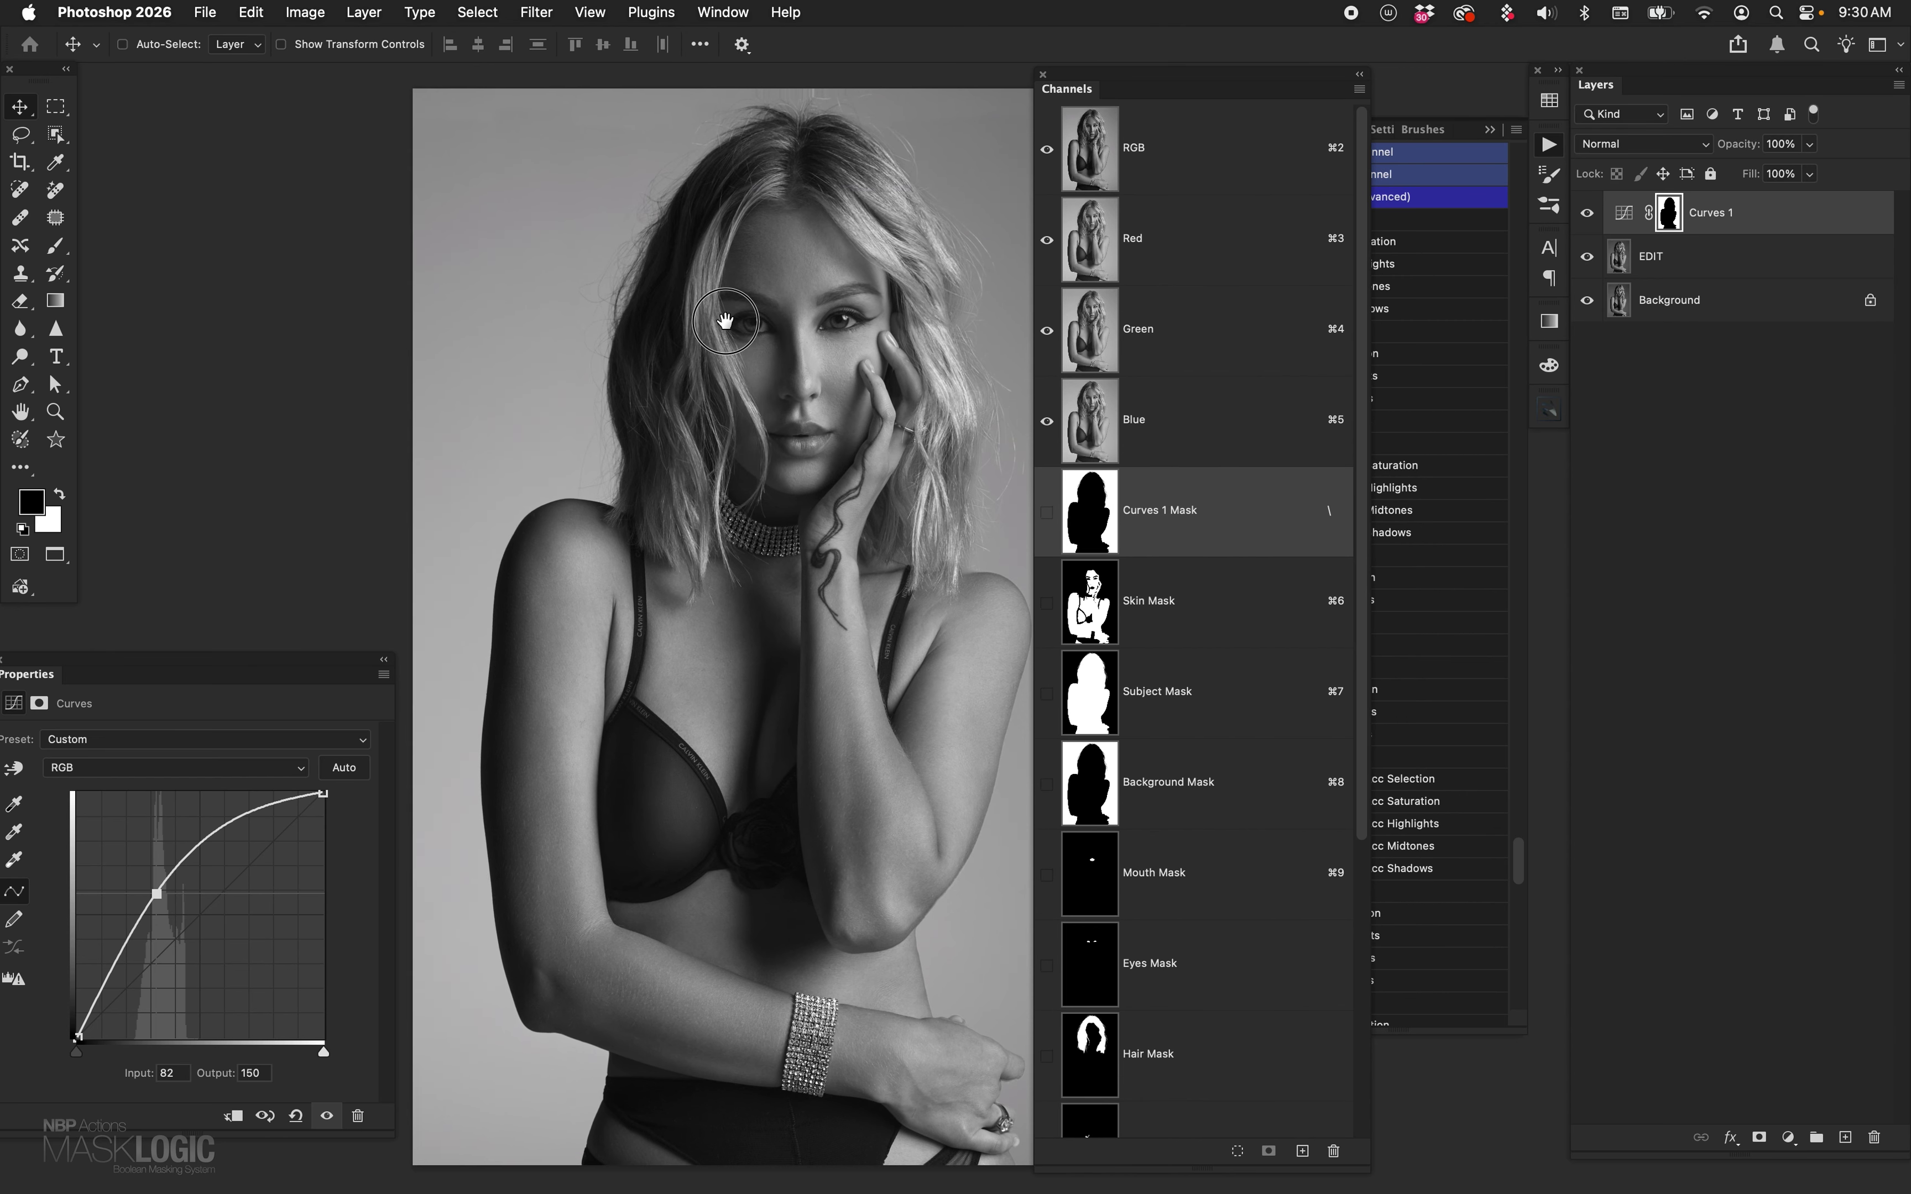
pyautogui.moveTo(725, 321); pyautogui.dragTo(570, 321)
pyautogui.moveTo(1098, 79); pyautogui.dragTo(989, 69)
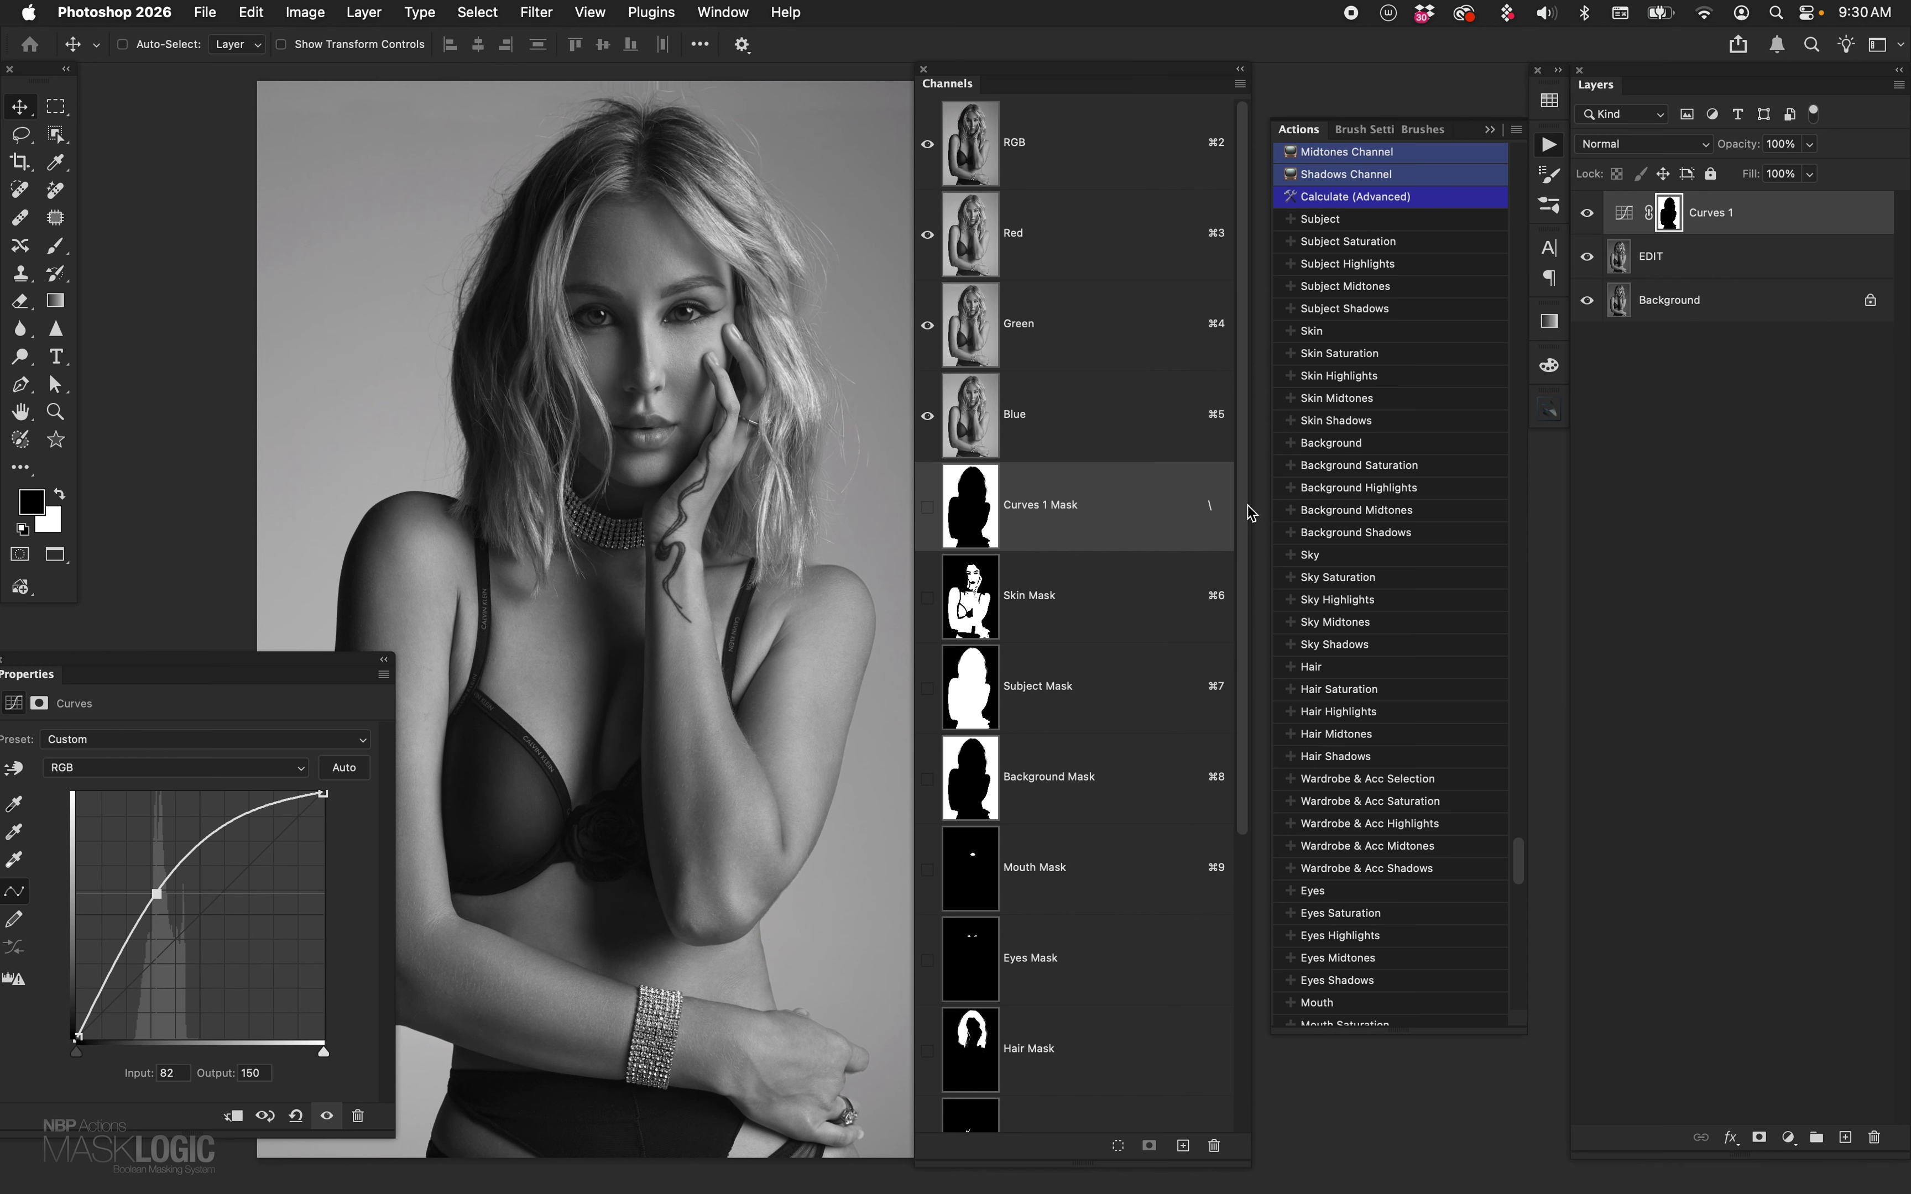
pyautogui.moveTo(1242, 512); pyautogui.dragTo(1245, 750)
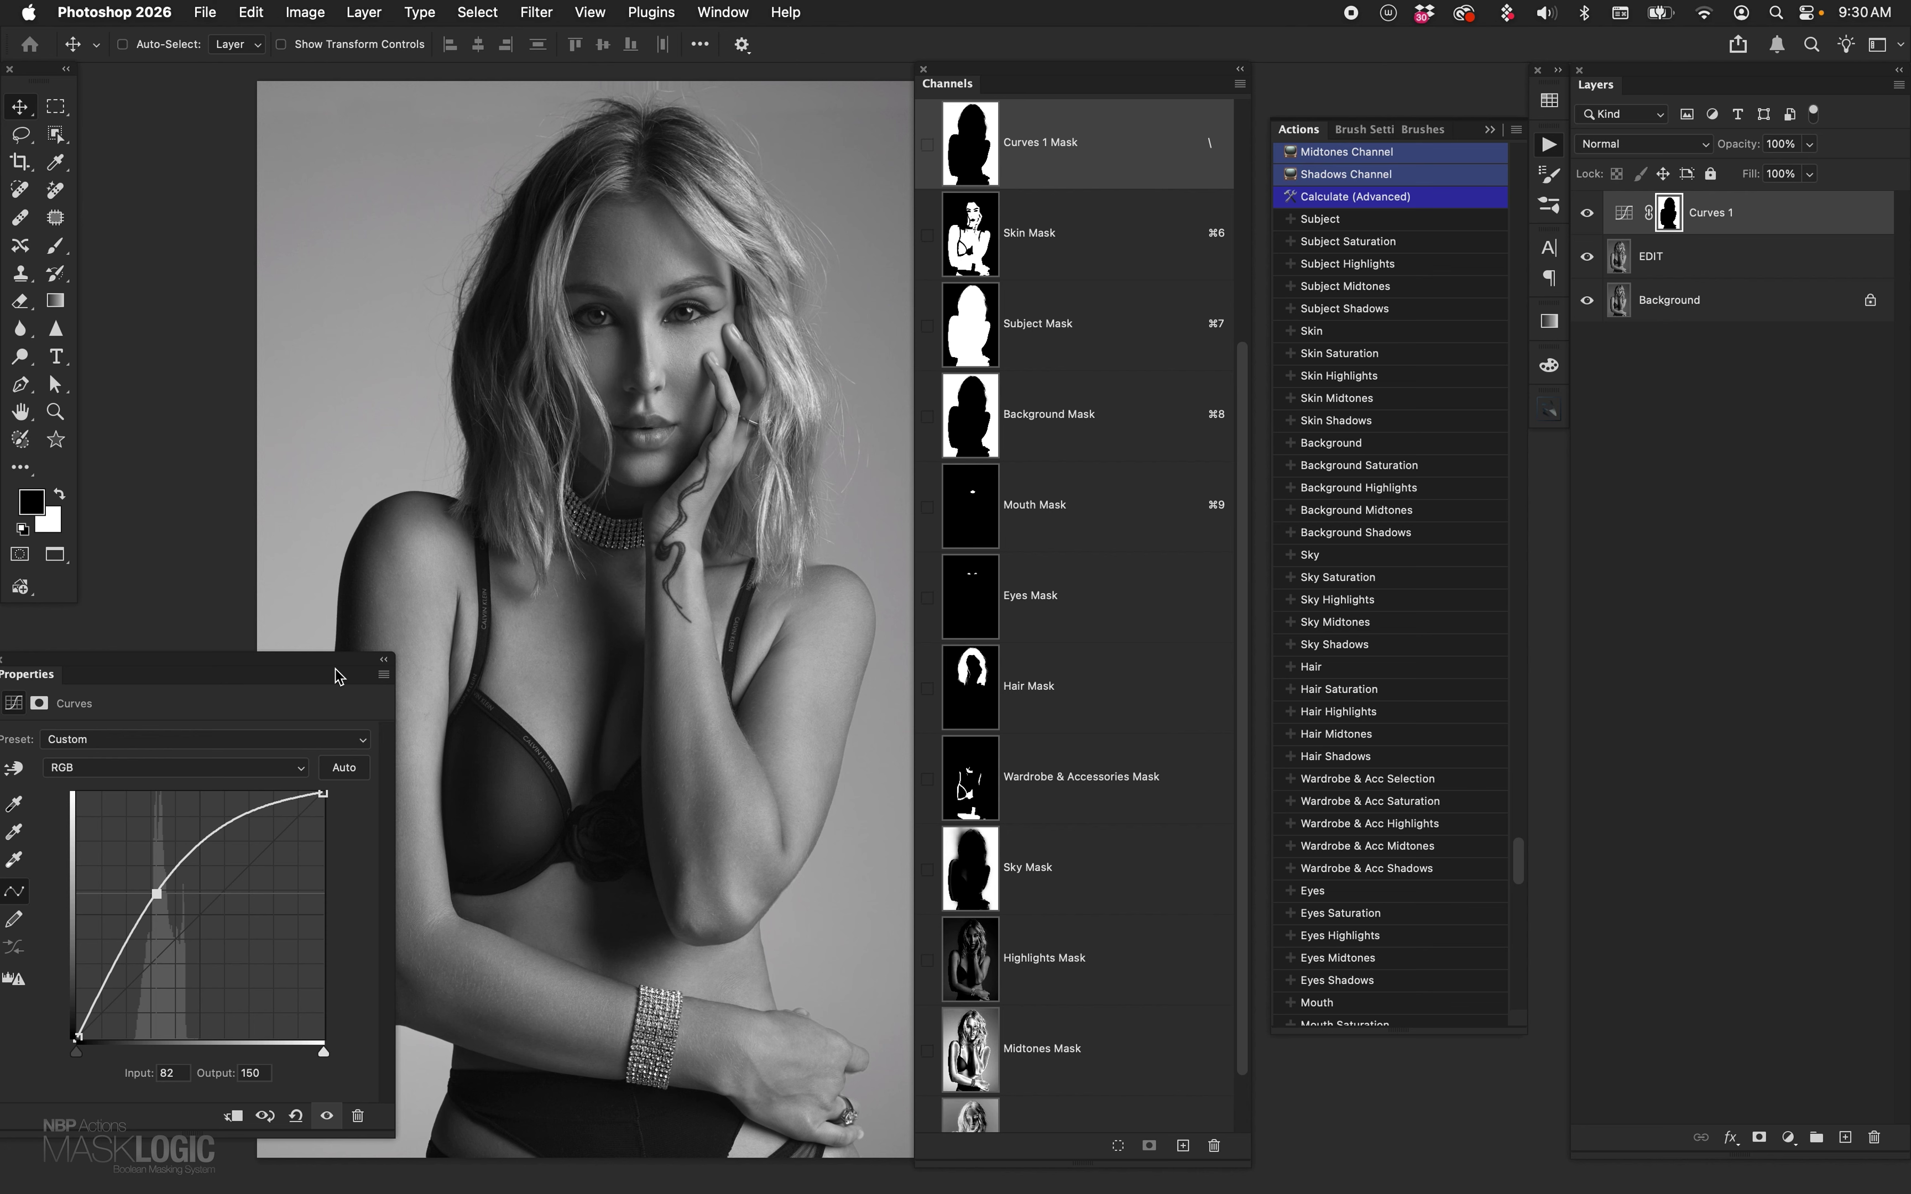
pyautogui.moveTo(339, 673)
pyautogui.mouseDown()
pyautogui.moveTo(299, 681)
pyautogui.moveTo(312, 673)
pyautogui.mouseUp()
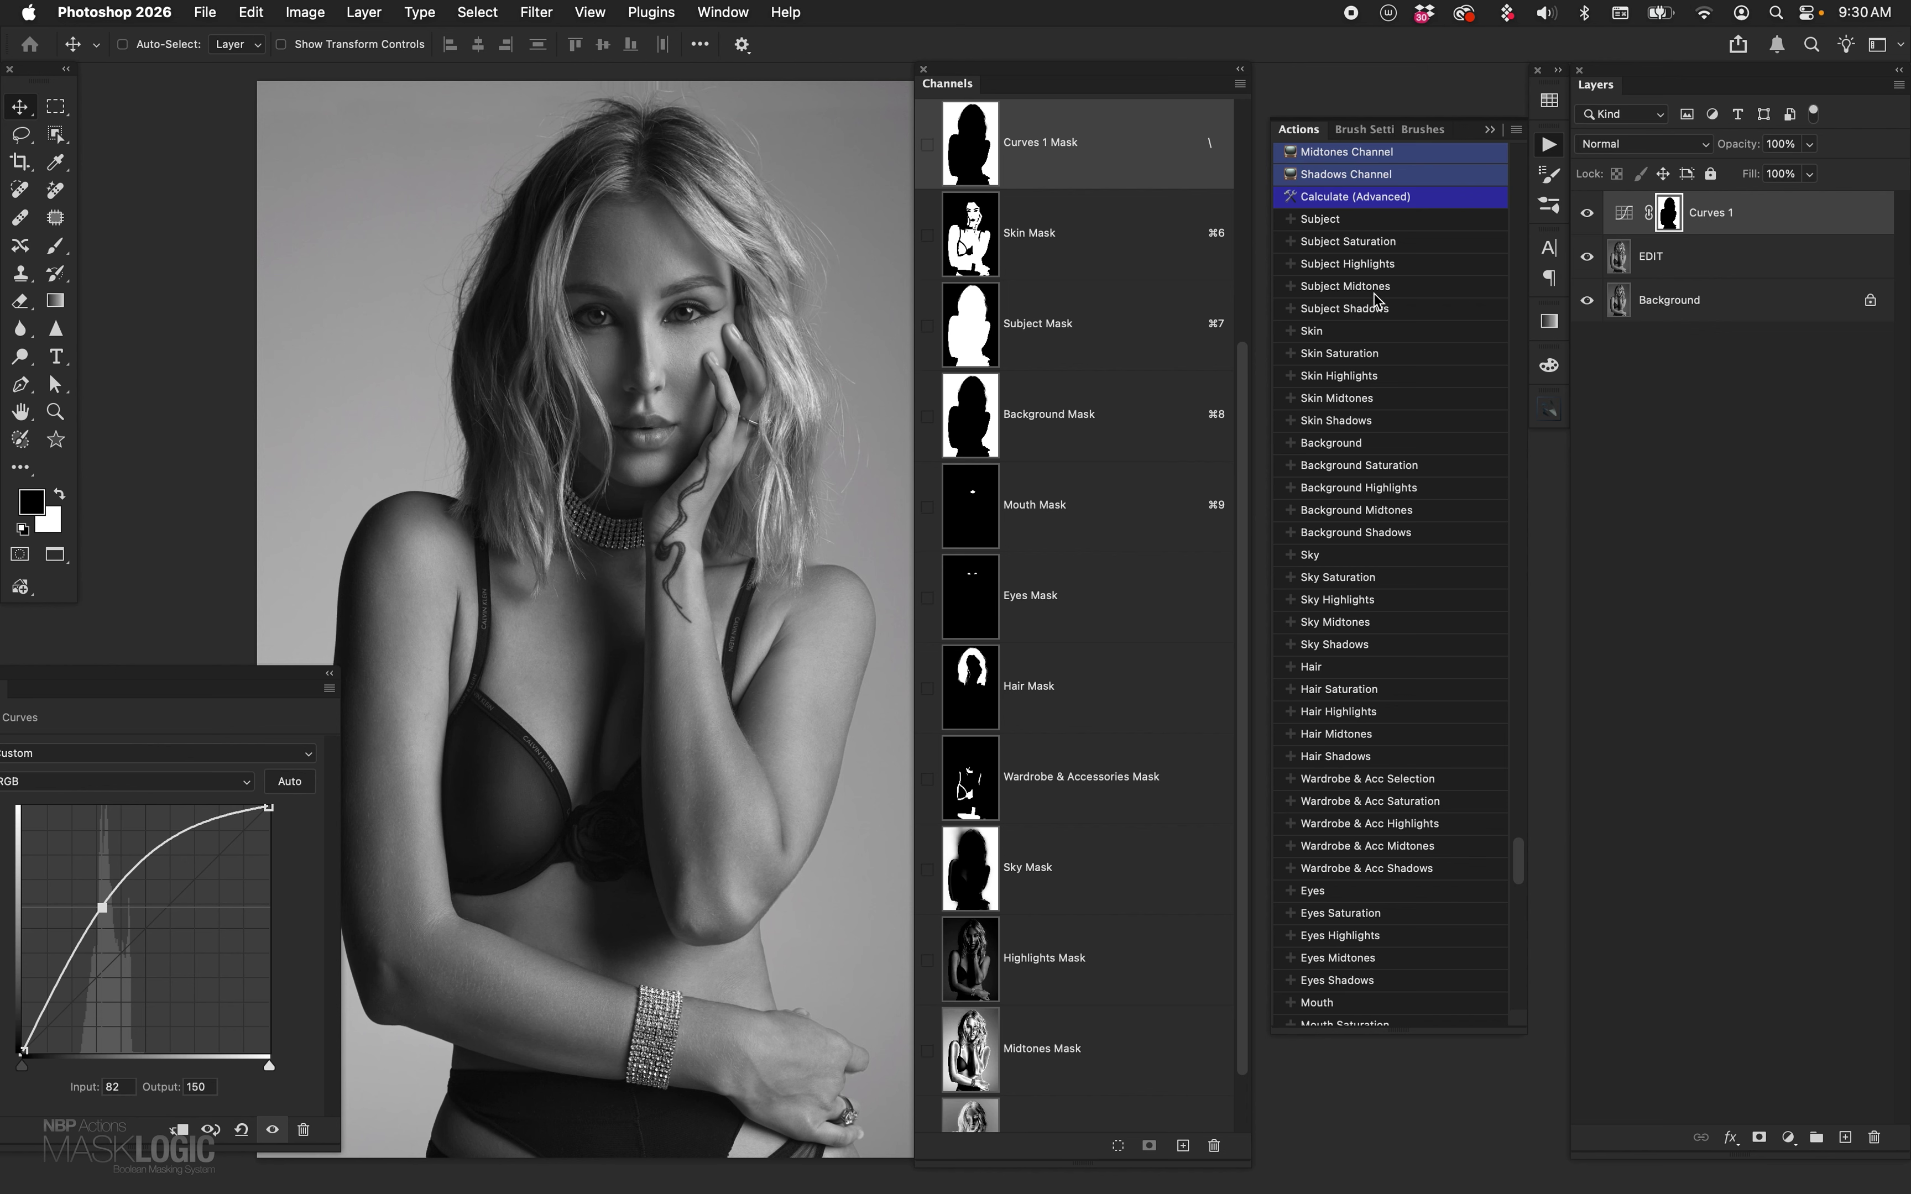
# - Select the Subject Shadows and darken them with a new Curves layer at input 138, output 112
pyautogui.click(1352, 308)
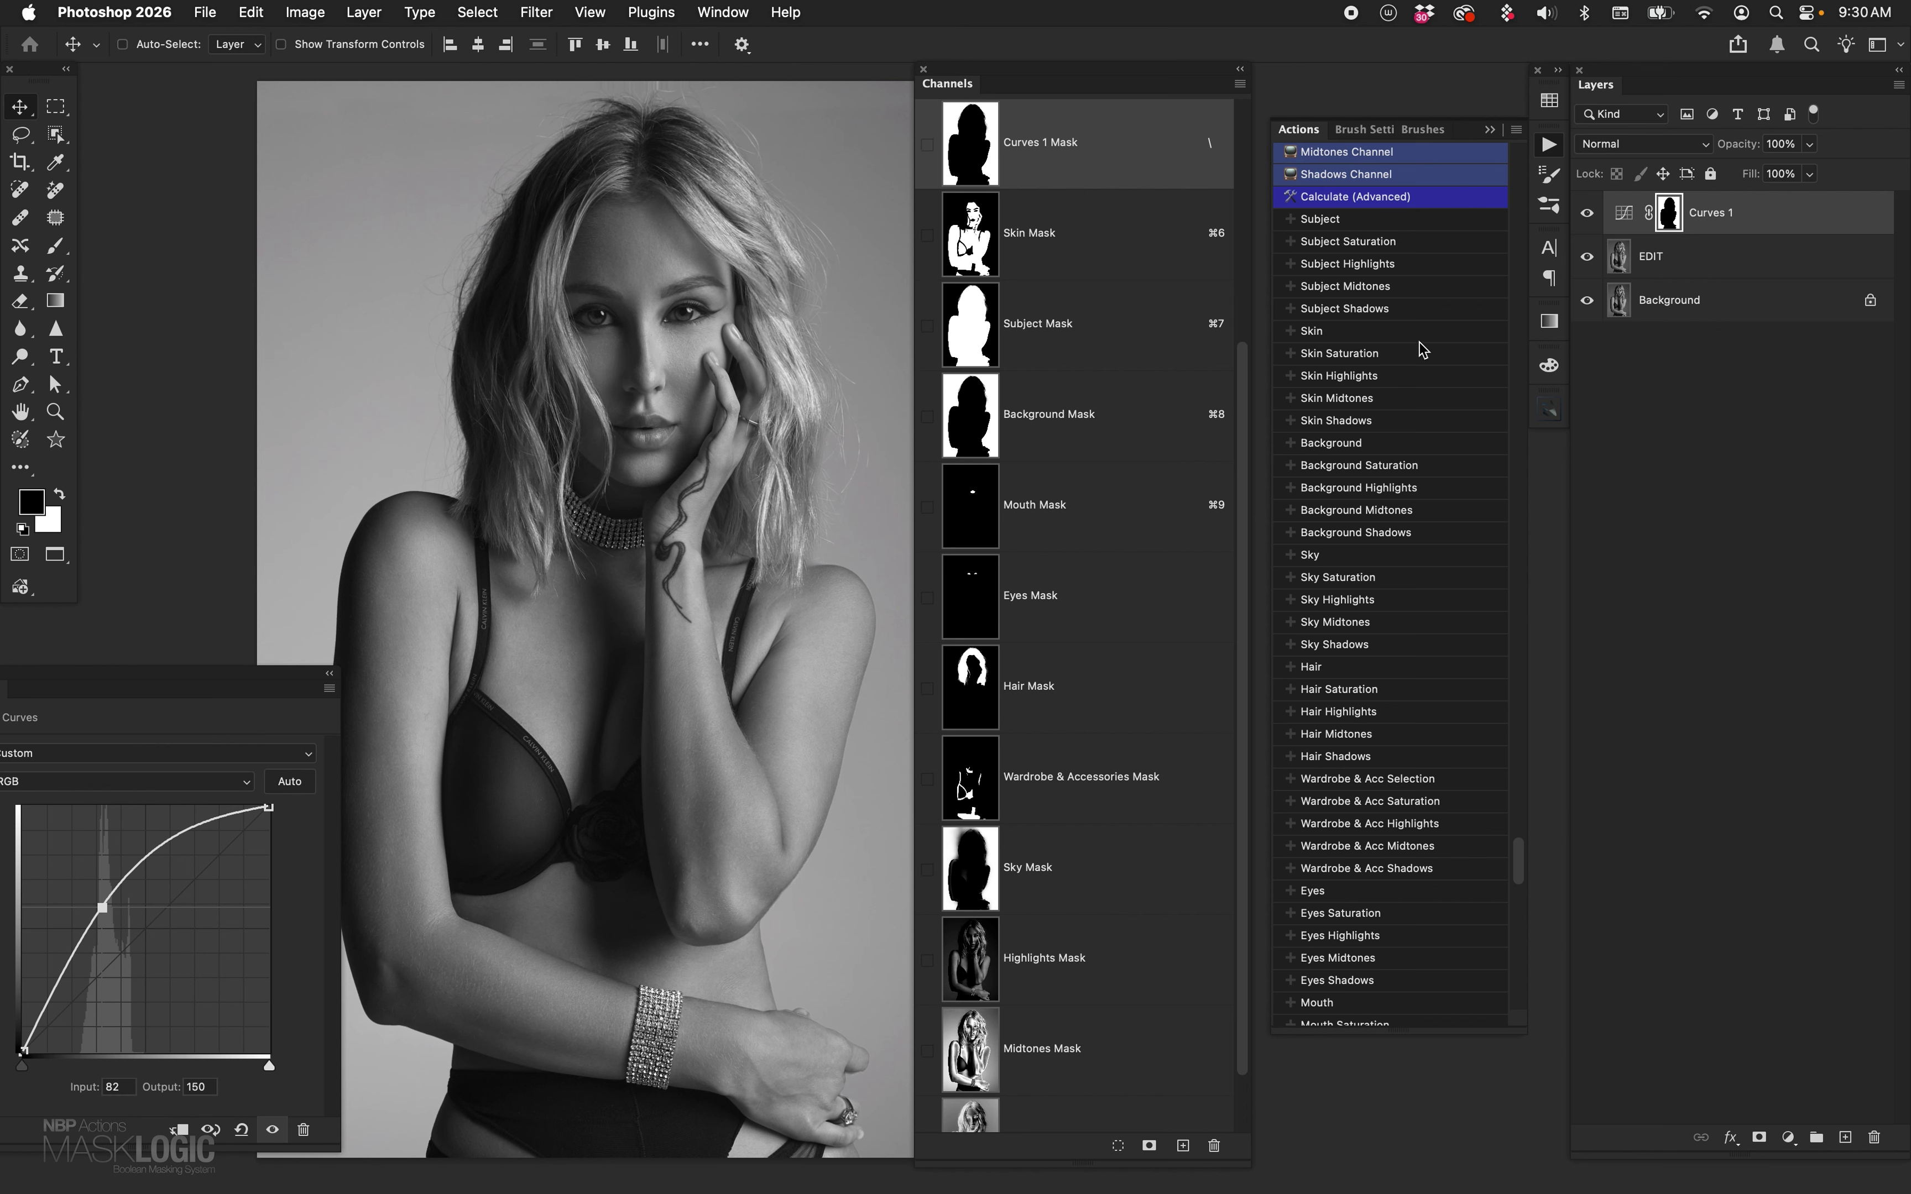
pyautogui.click(1789, 1138)
pyautogui.click(1845, 890)
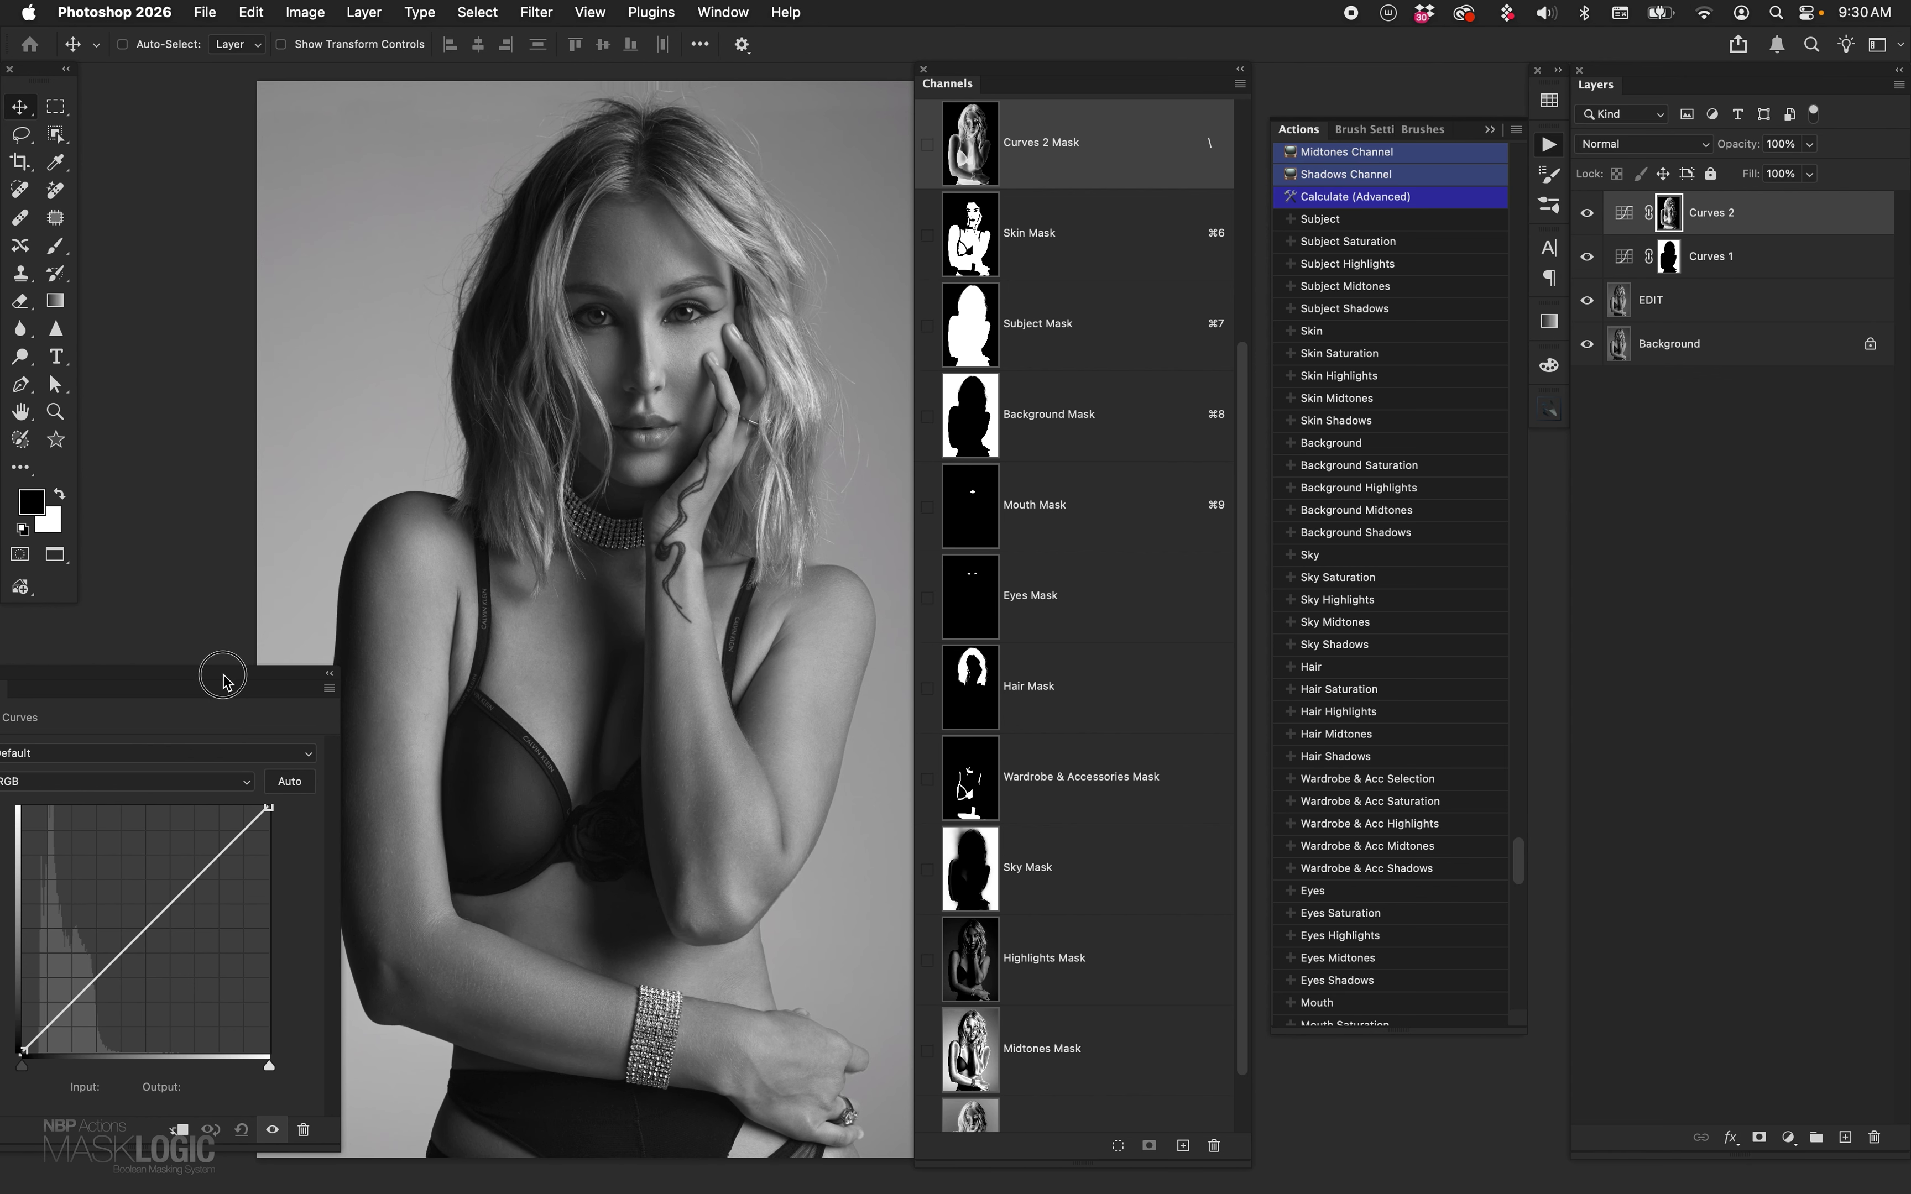
pyautogui.moveTo(222, 669); pyautogui.dragTo(269, 676)
pyautogui.moveTo(221, 893); pyautogui.dragTo(199, 947)
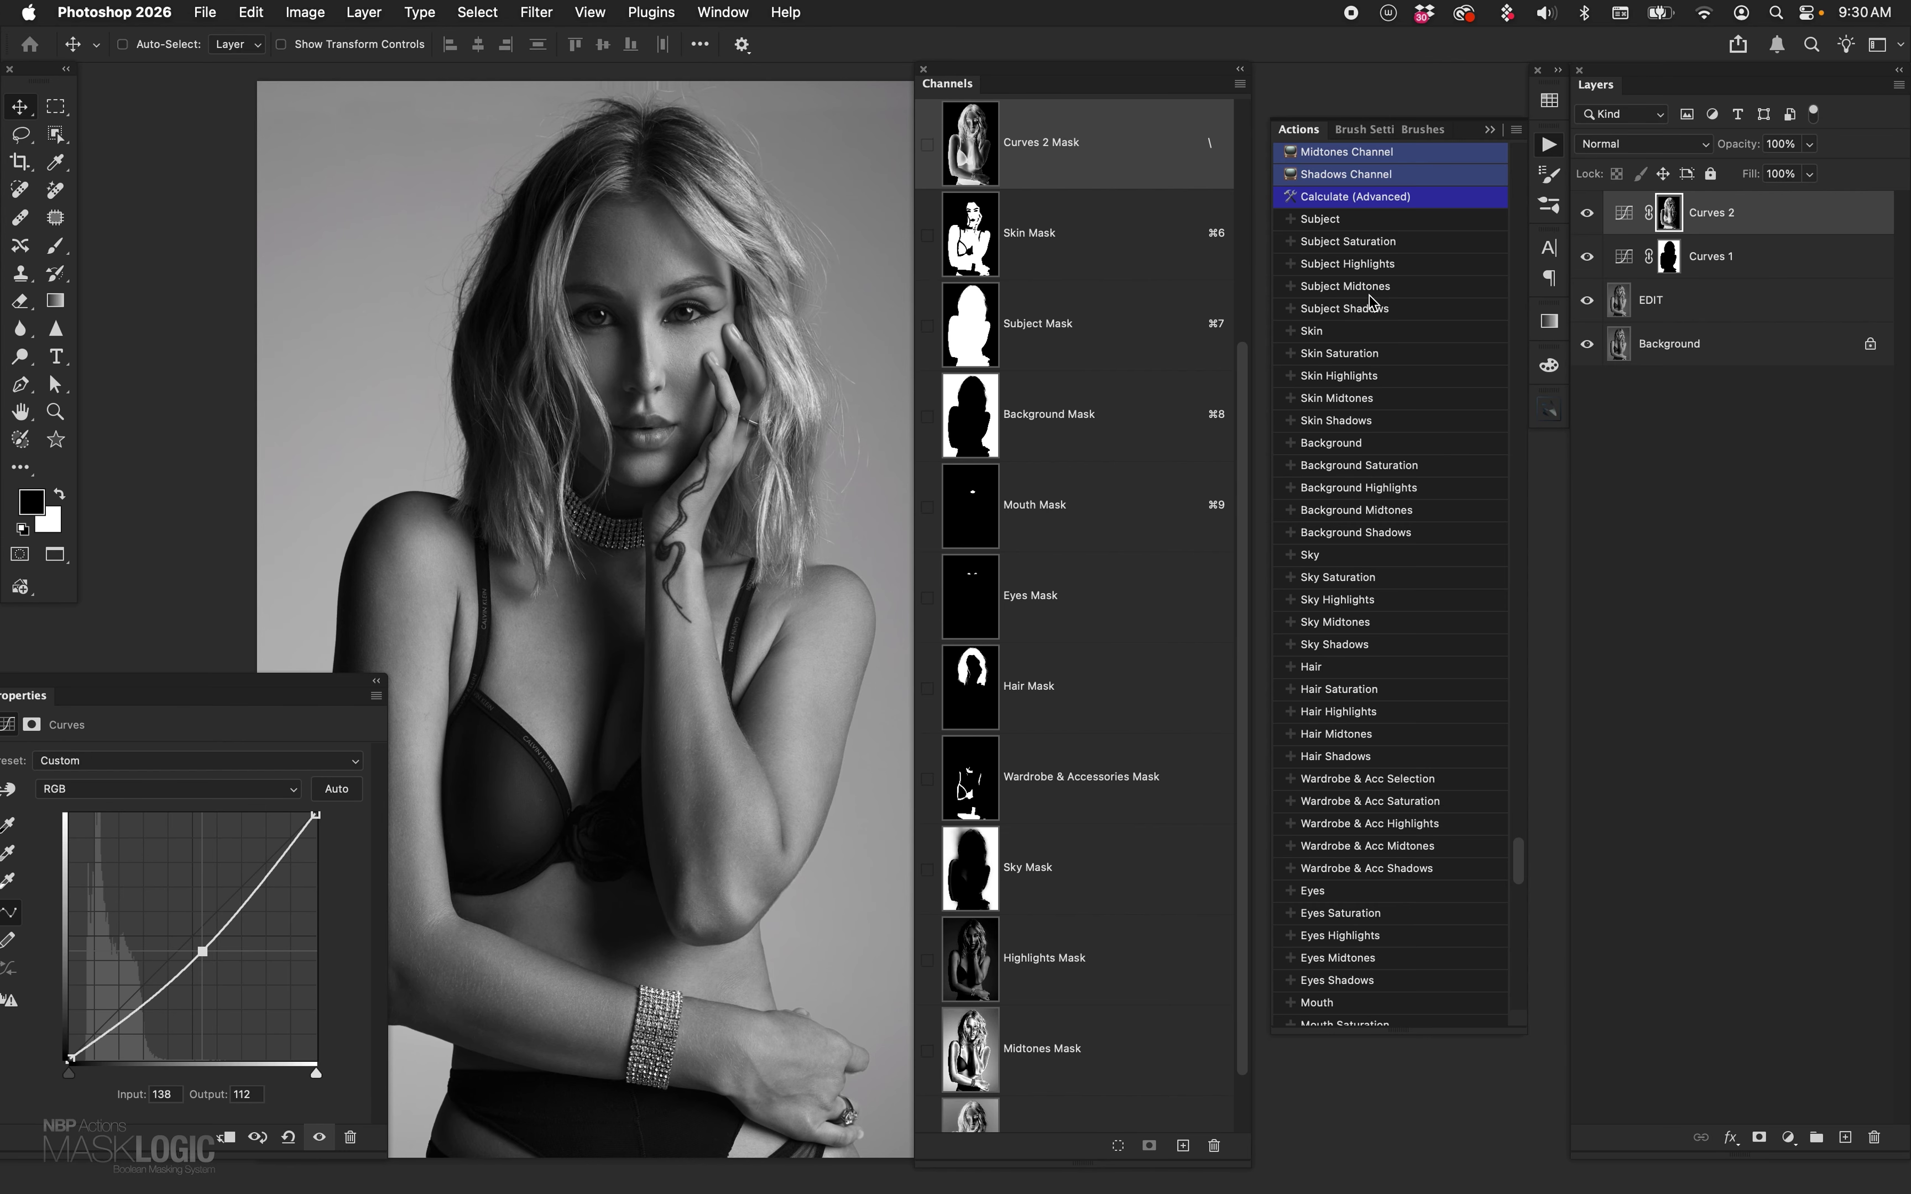
# - Select the Skin Midtones, brighten them with a new Curves layer at input 118, output 133, and compare before and after
pyautogui.doubleClick(1352, 401)
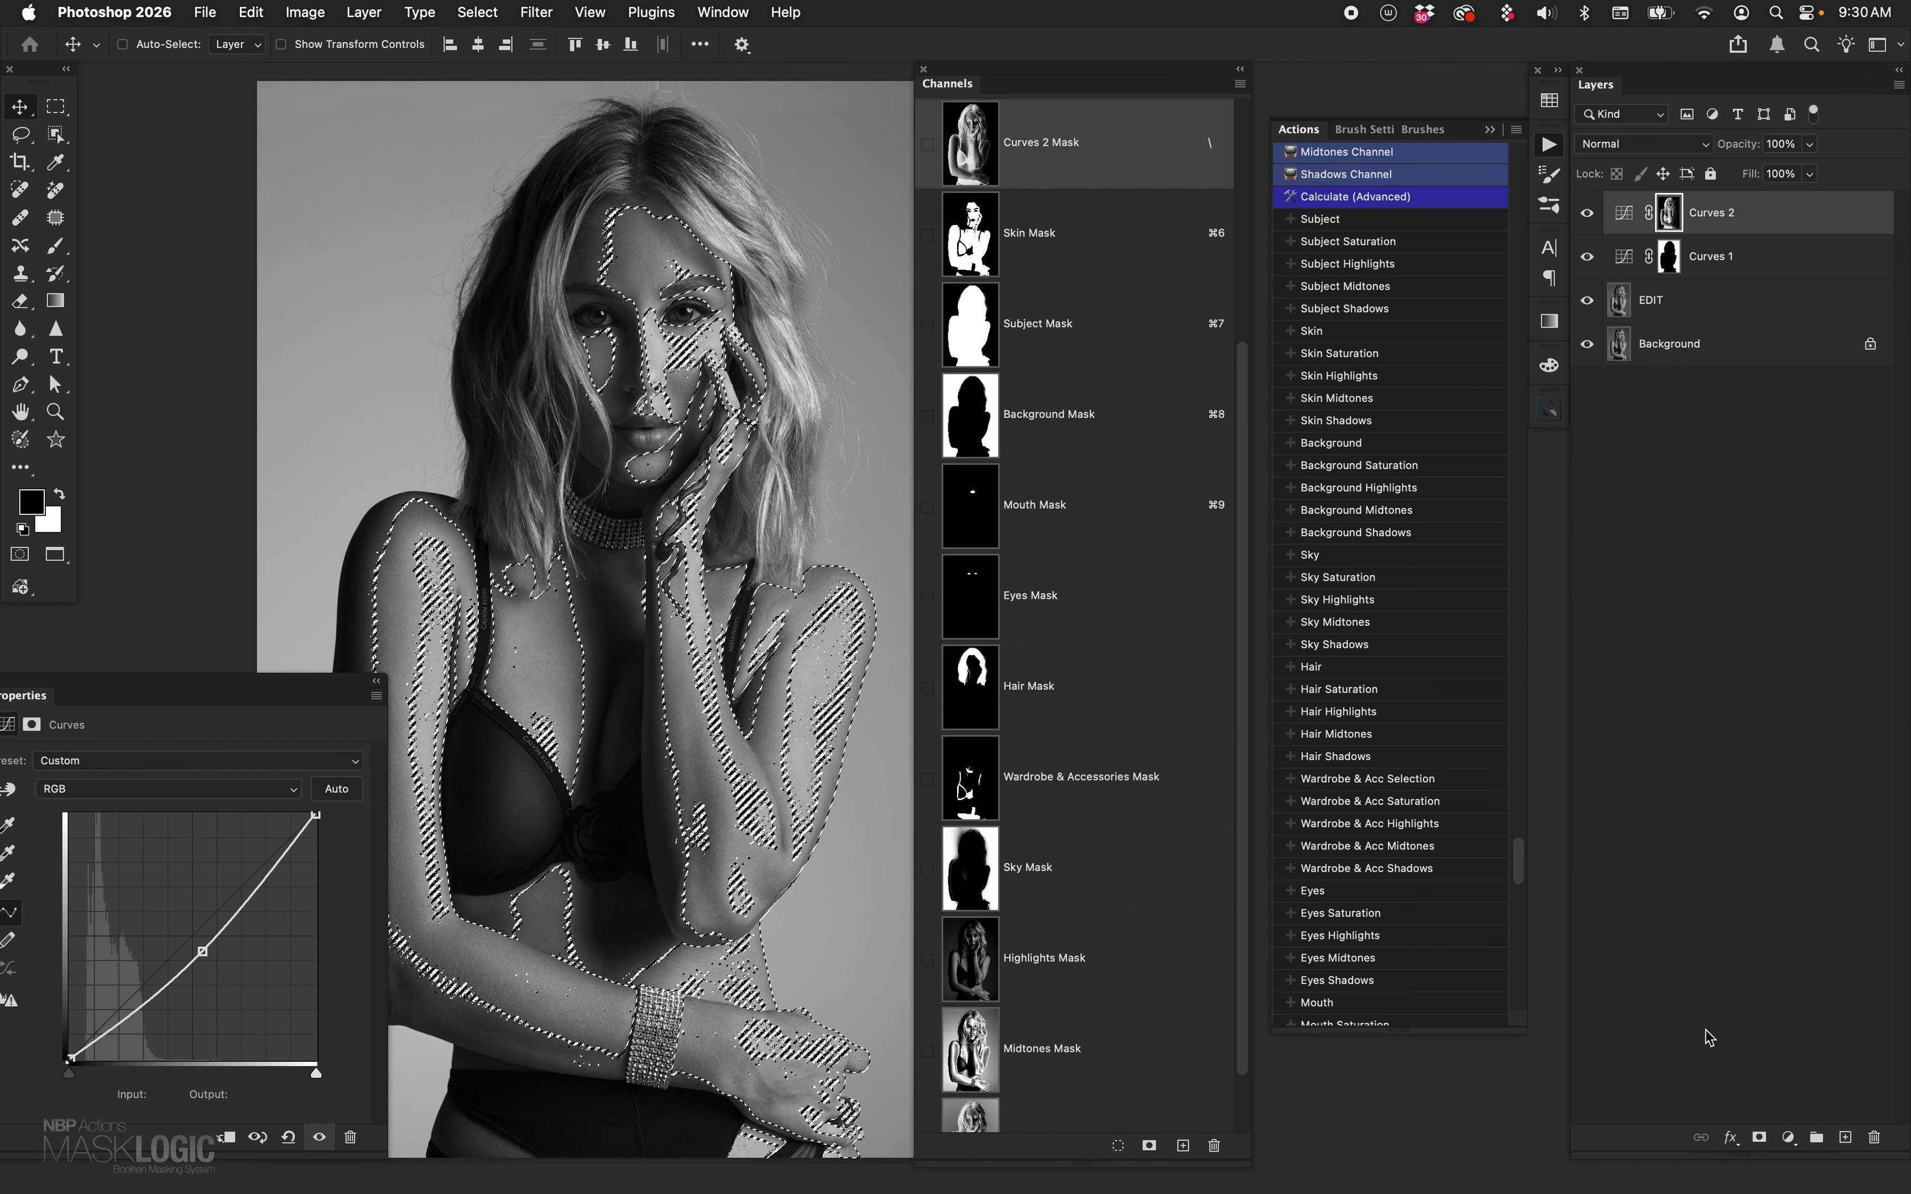
pyautogui.click(1789, 1137)
pyautogui.click(1808, 888)
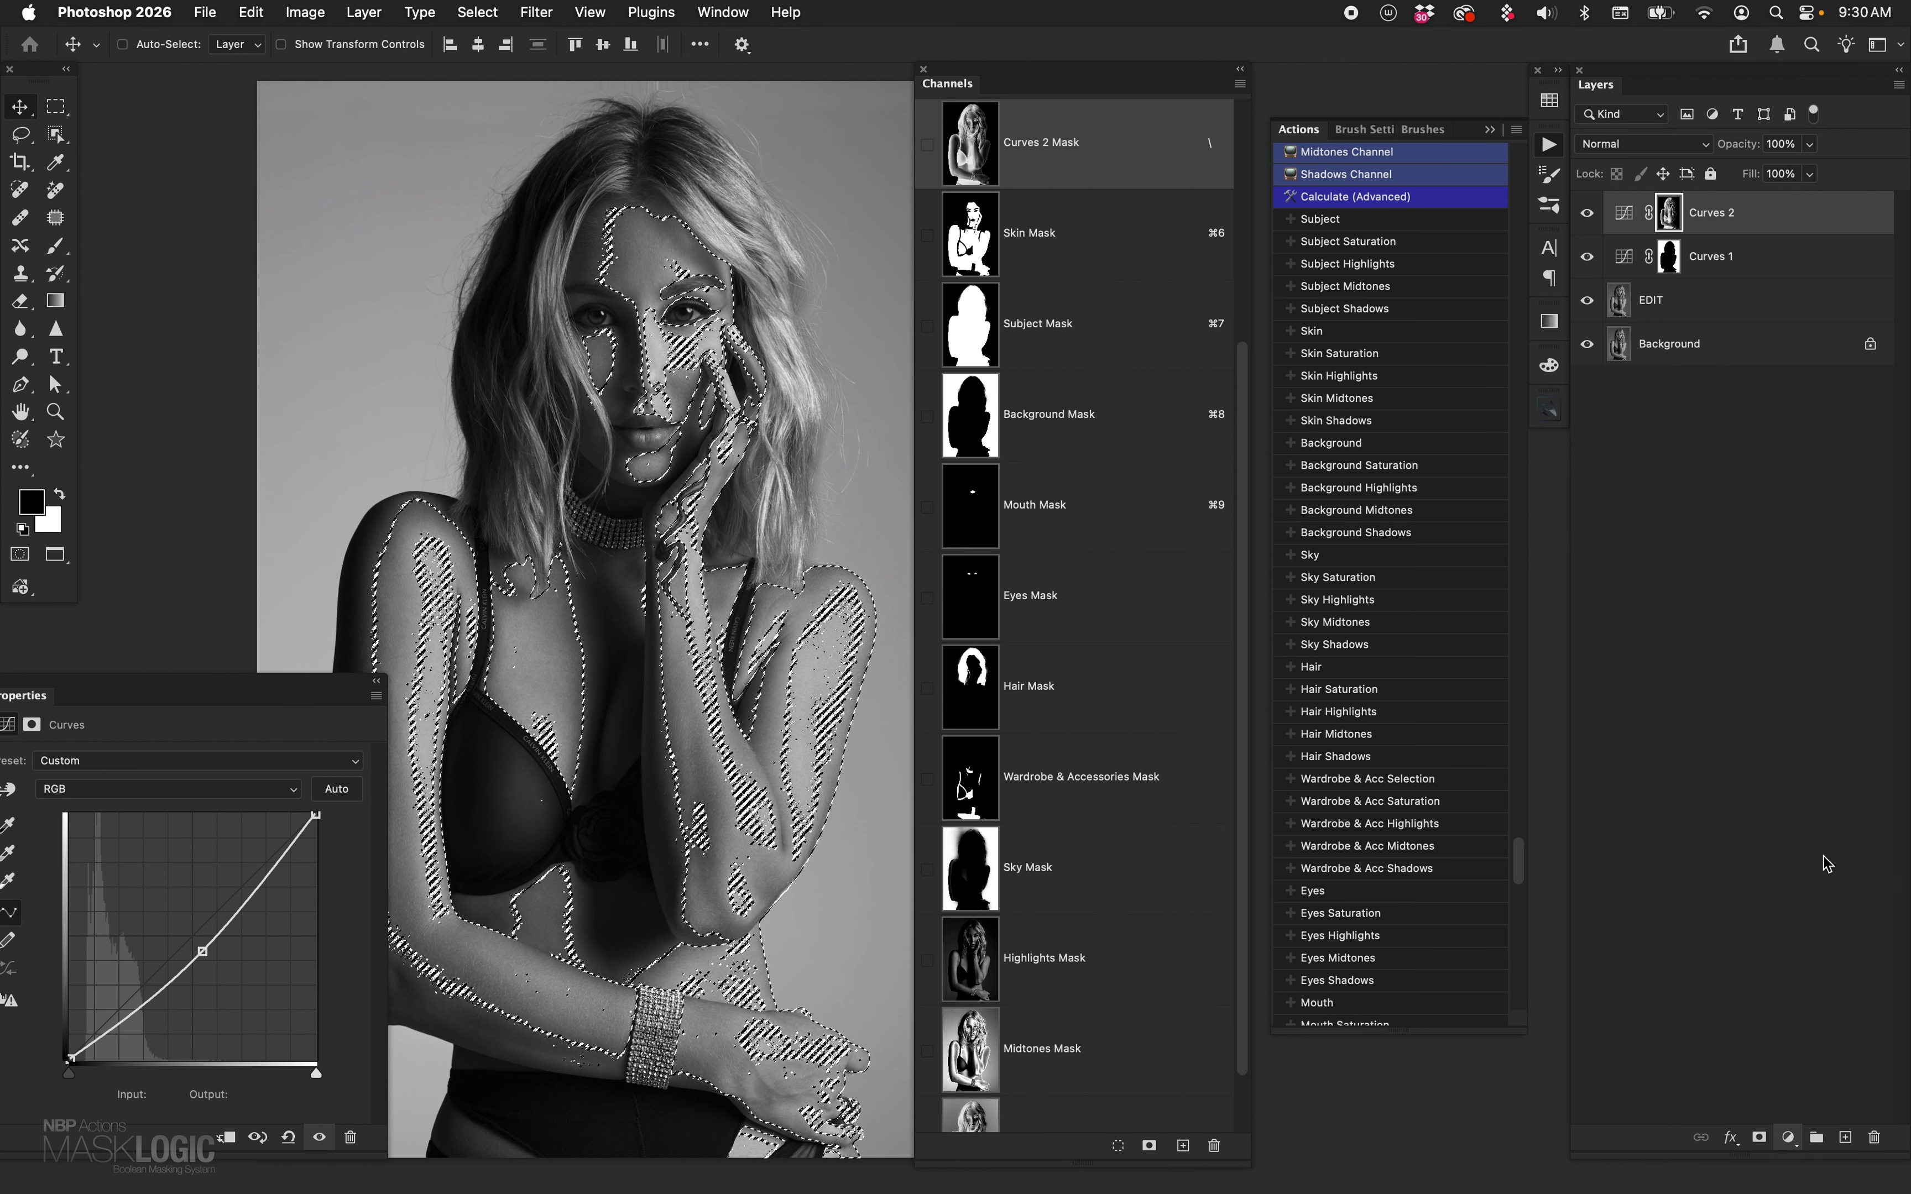
pyautogui.moveTo(205, 930); pyautogui.dragTo(183, 930)
pyautogui.click(1587, 213)
pyautogui.click(1587, 213)
pyautogui.moveTo(183, 931); pyautogui.dragTo(183, 932)
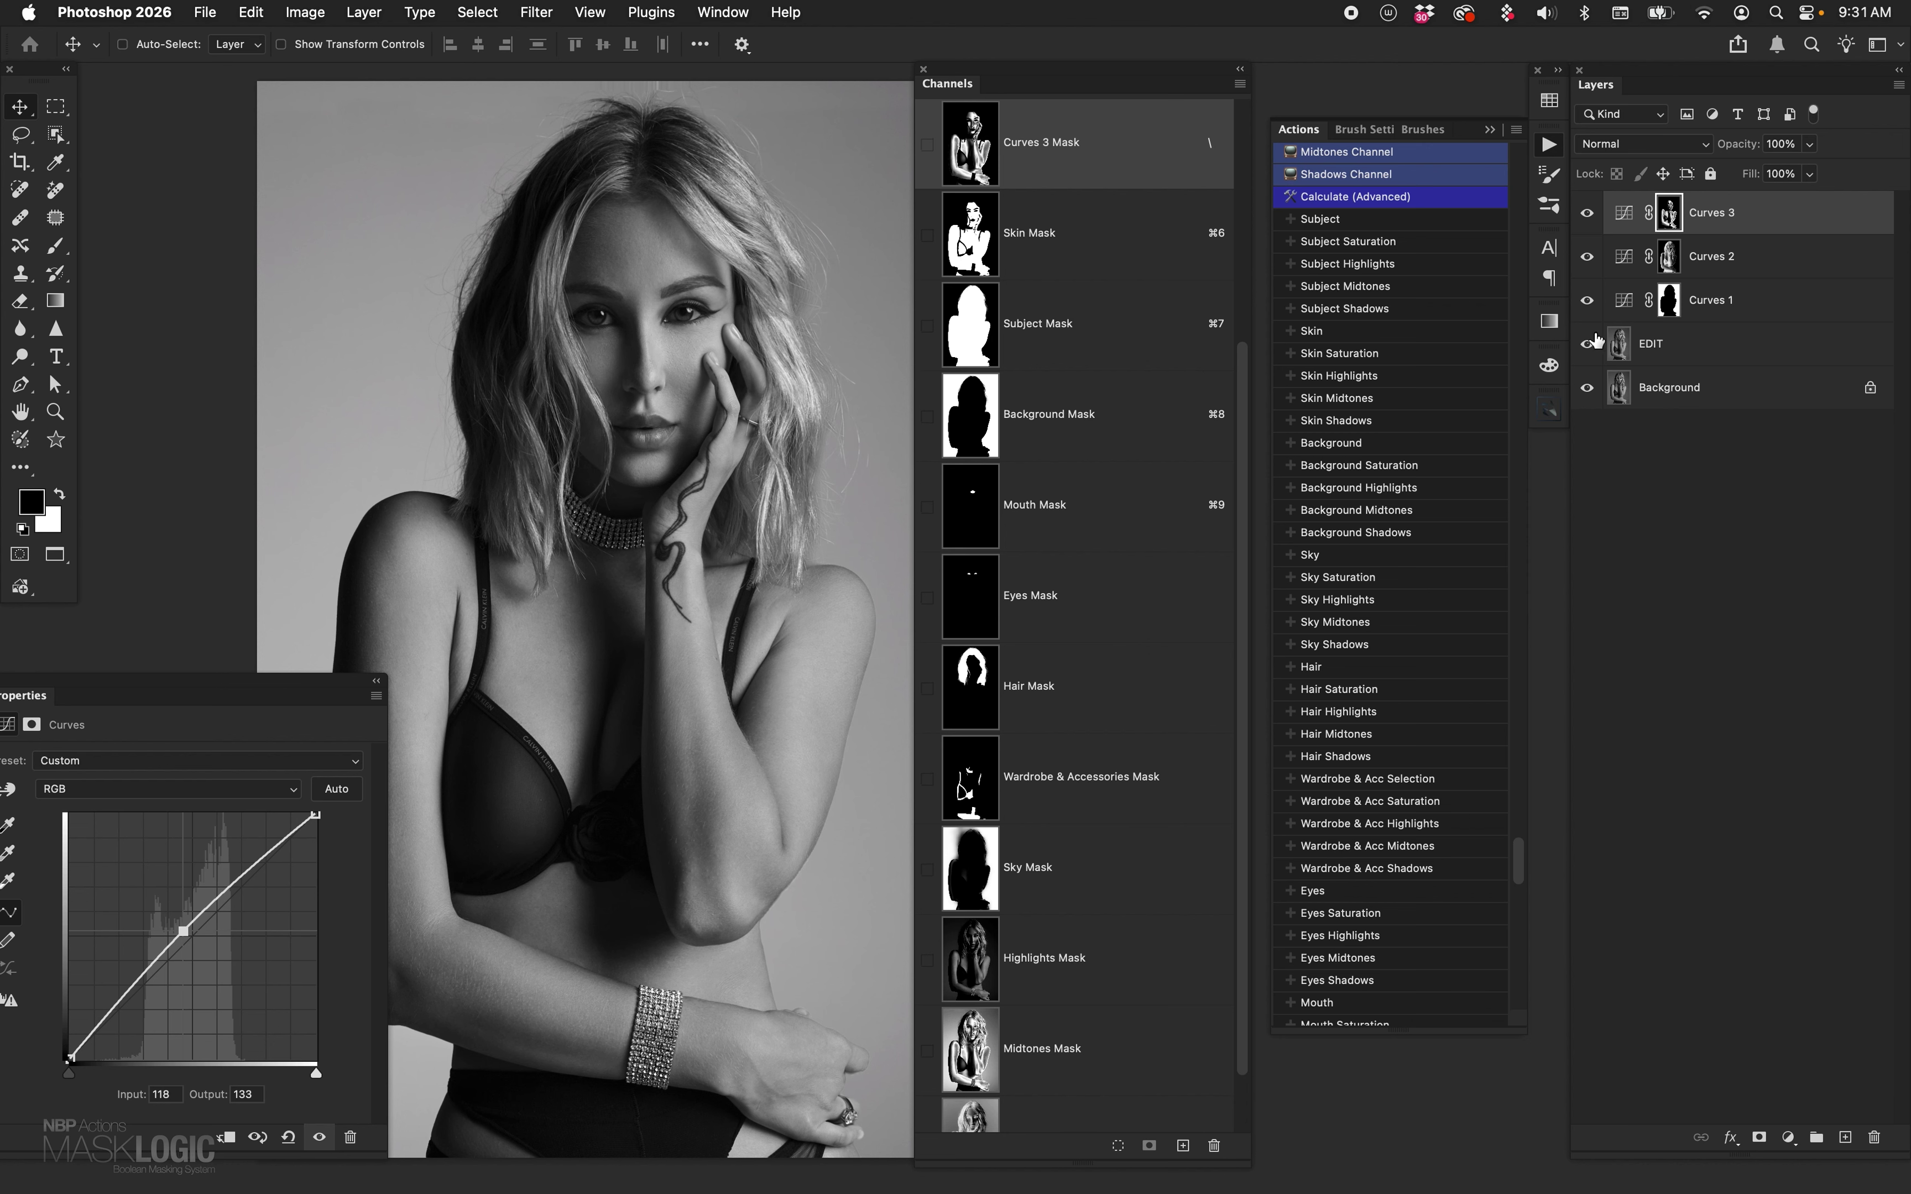
# - Compare the Curves adjustments, group Curves 1 to 3, hide the group, and select the EDIT layer
pyautogui.click(1586, 304)
pyautogui.click(1591, 310)
pyautogui.keyDown('shift'); pyautogui.click(1726, 304); pyautogui.keyUp('shift')
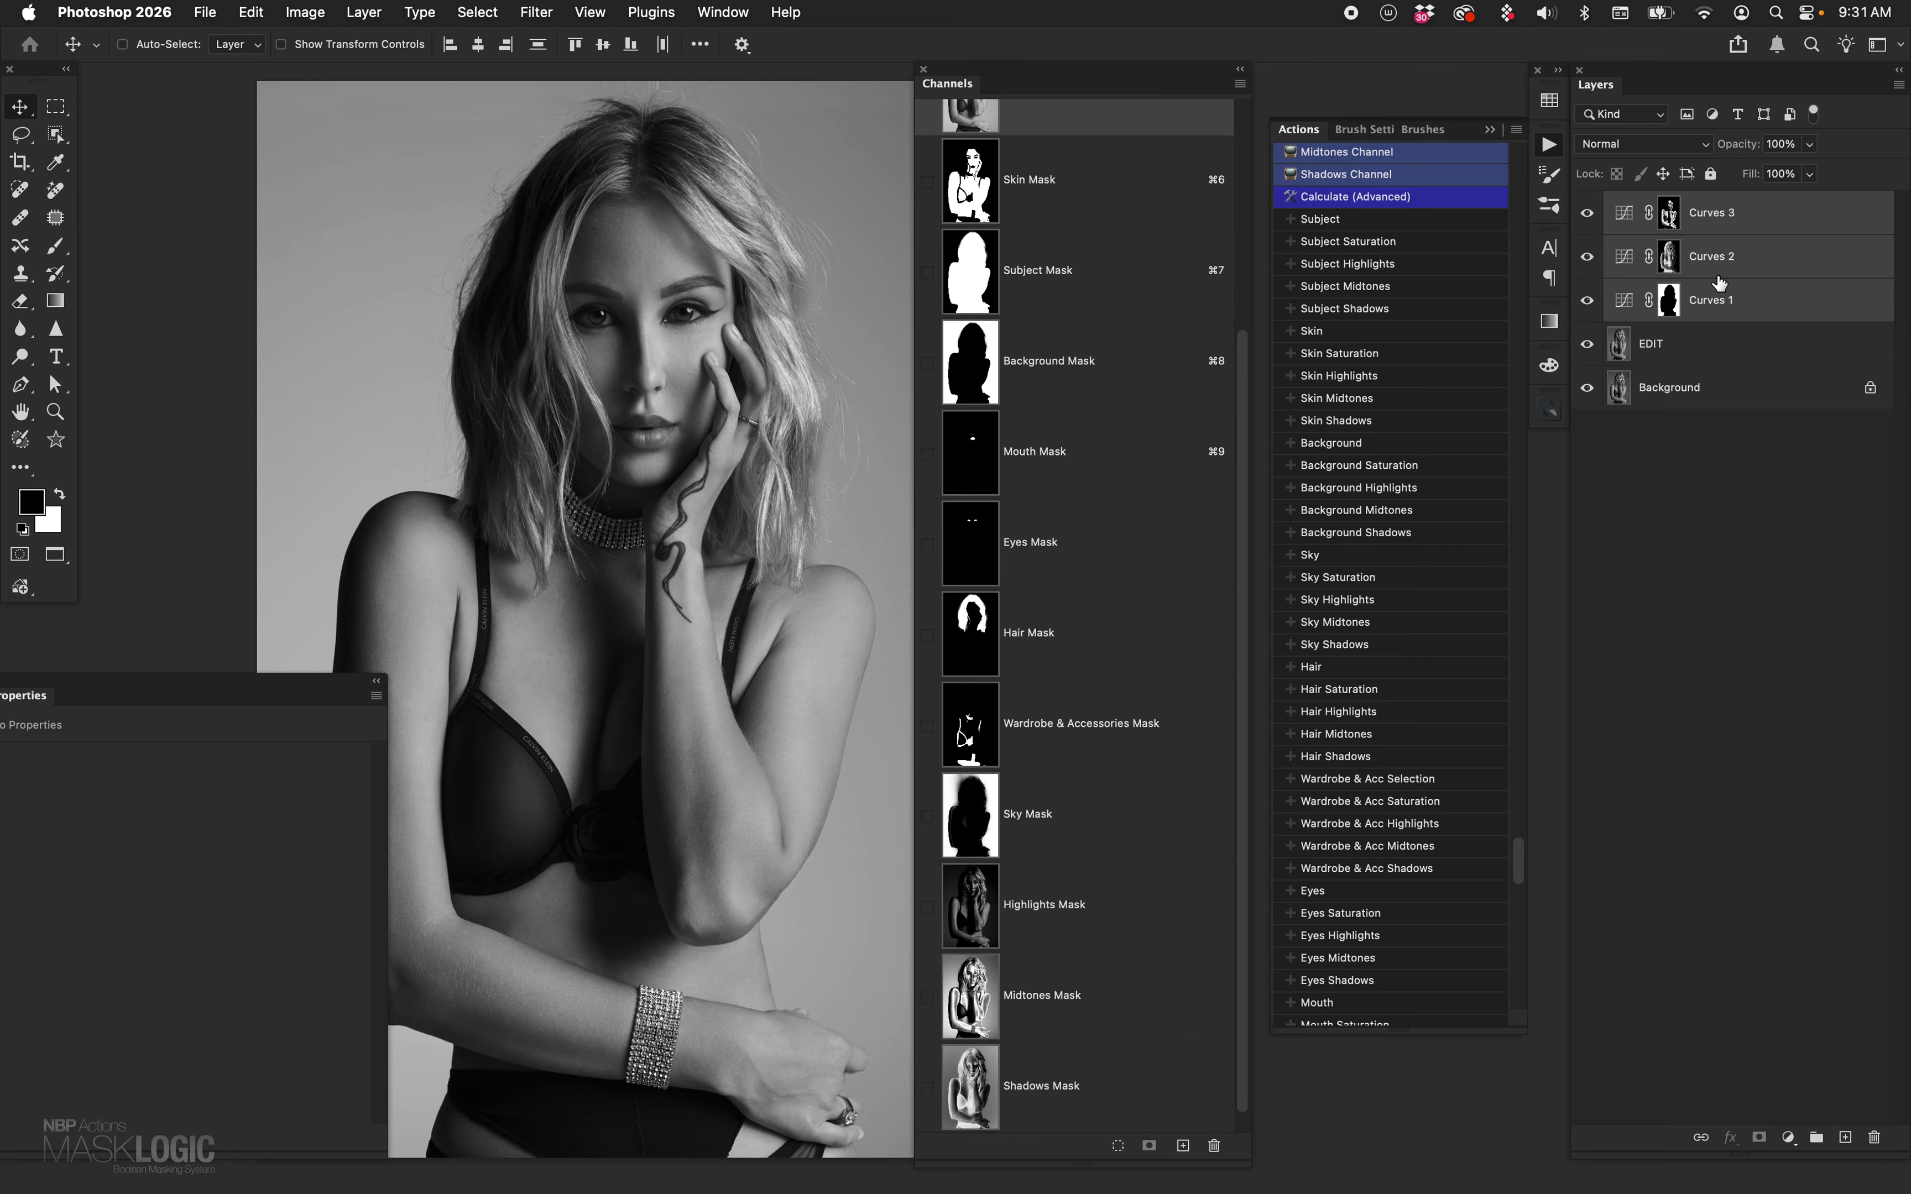
pyautogui.press('super+g')
pyautogui.click(1587, 204)
pyautogui.click(1705, 241)
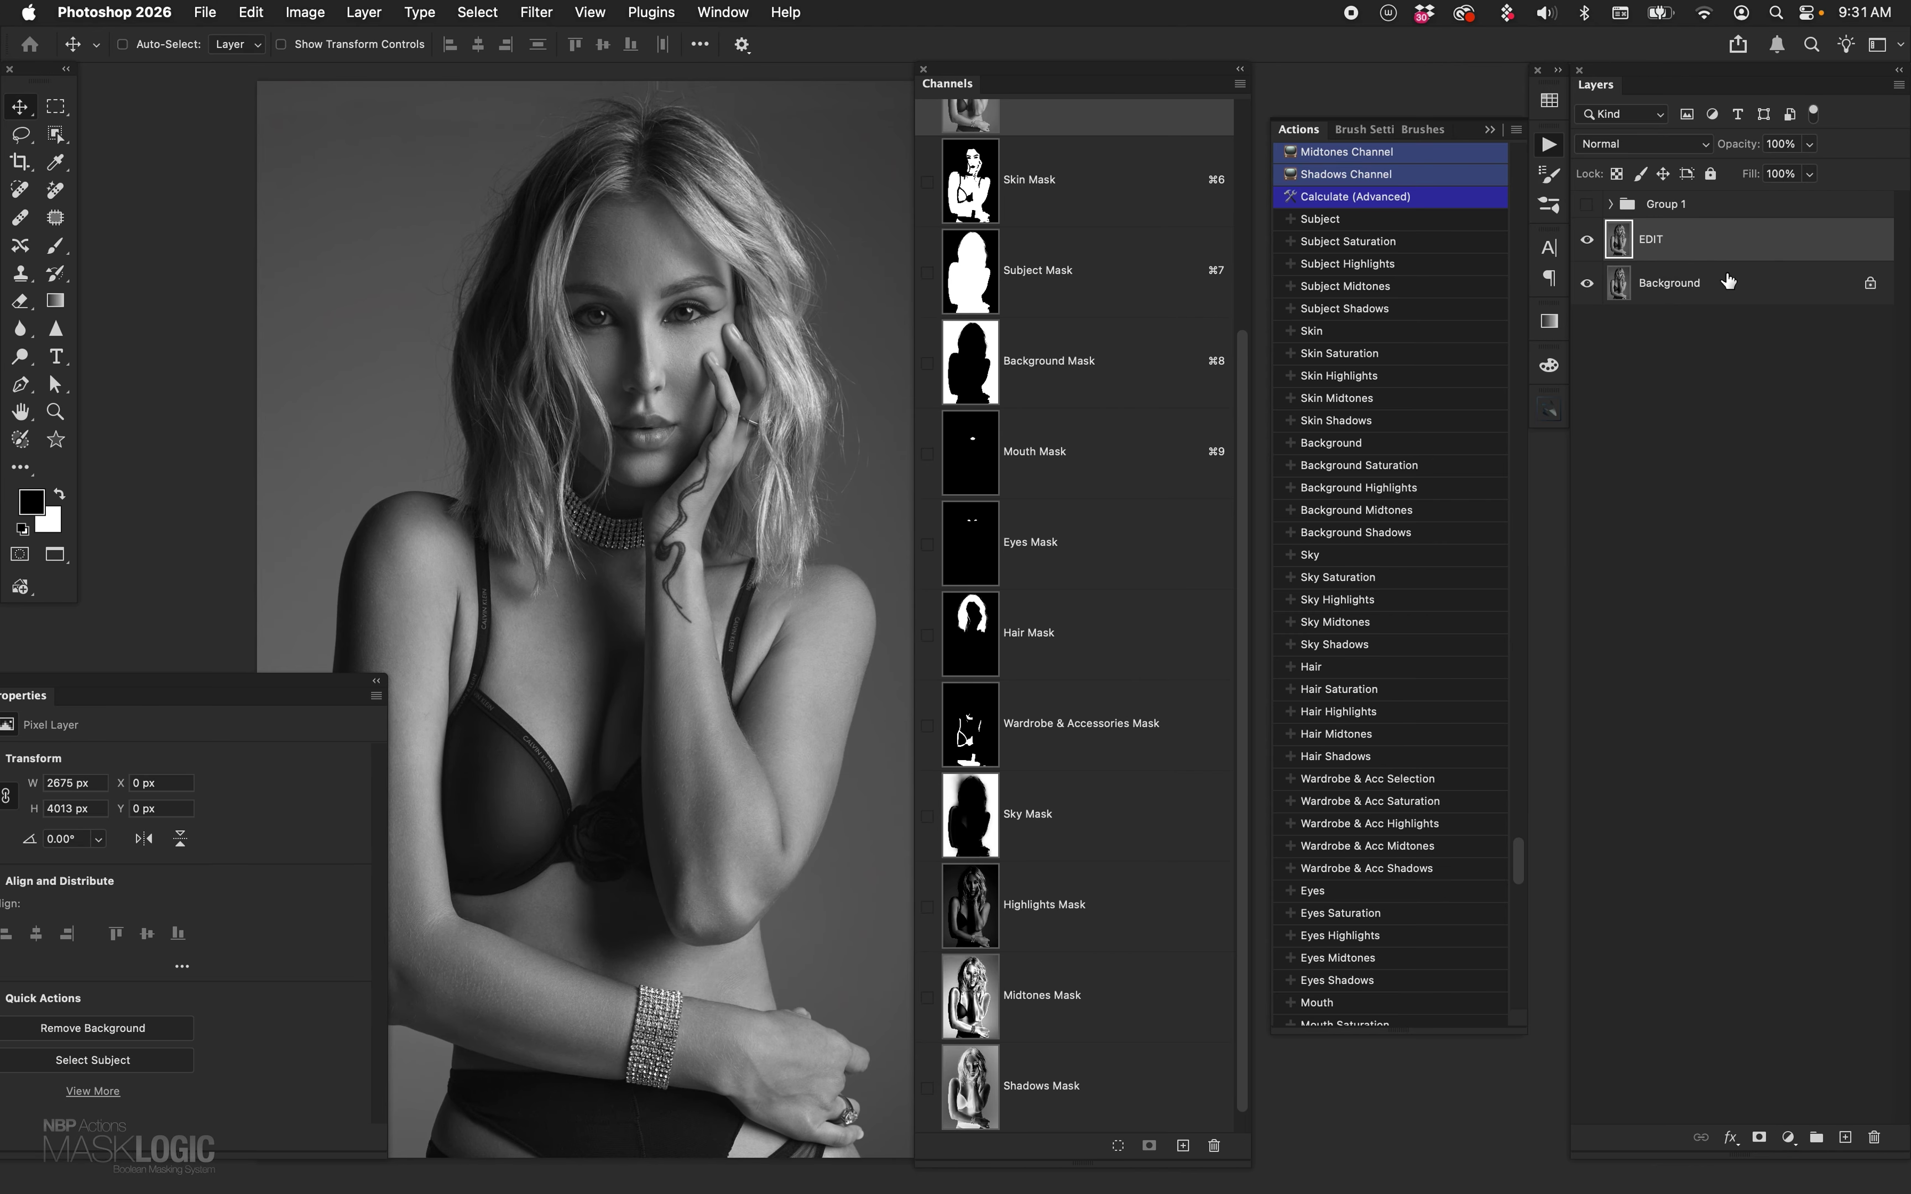
# - Select the Background with its mask action and darken it with a Curves layer at input 145, output 116
pyautogui.click(1389, 440)
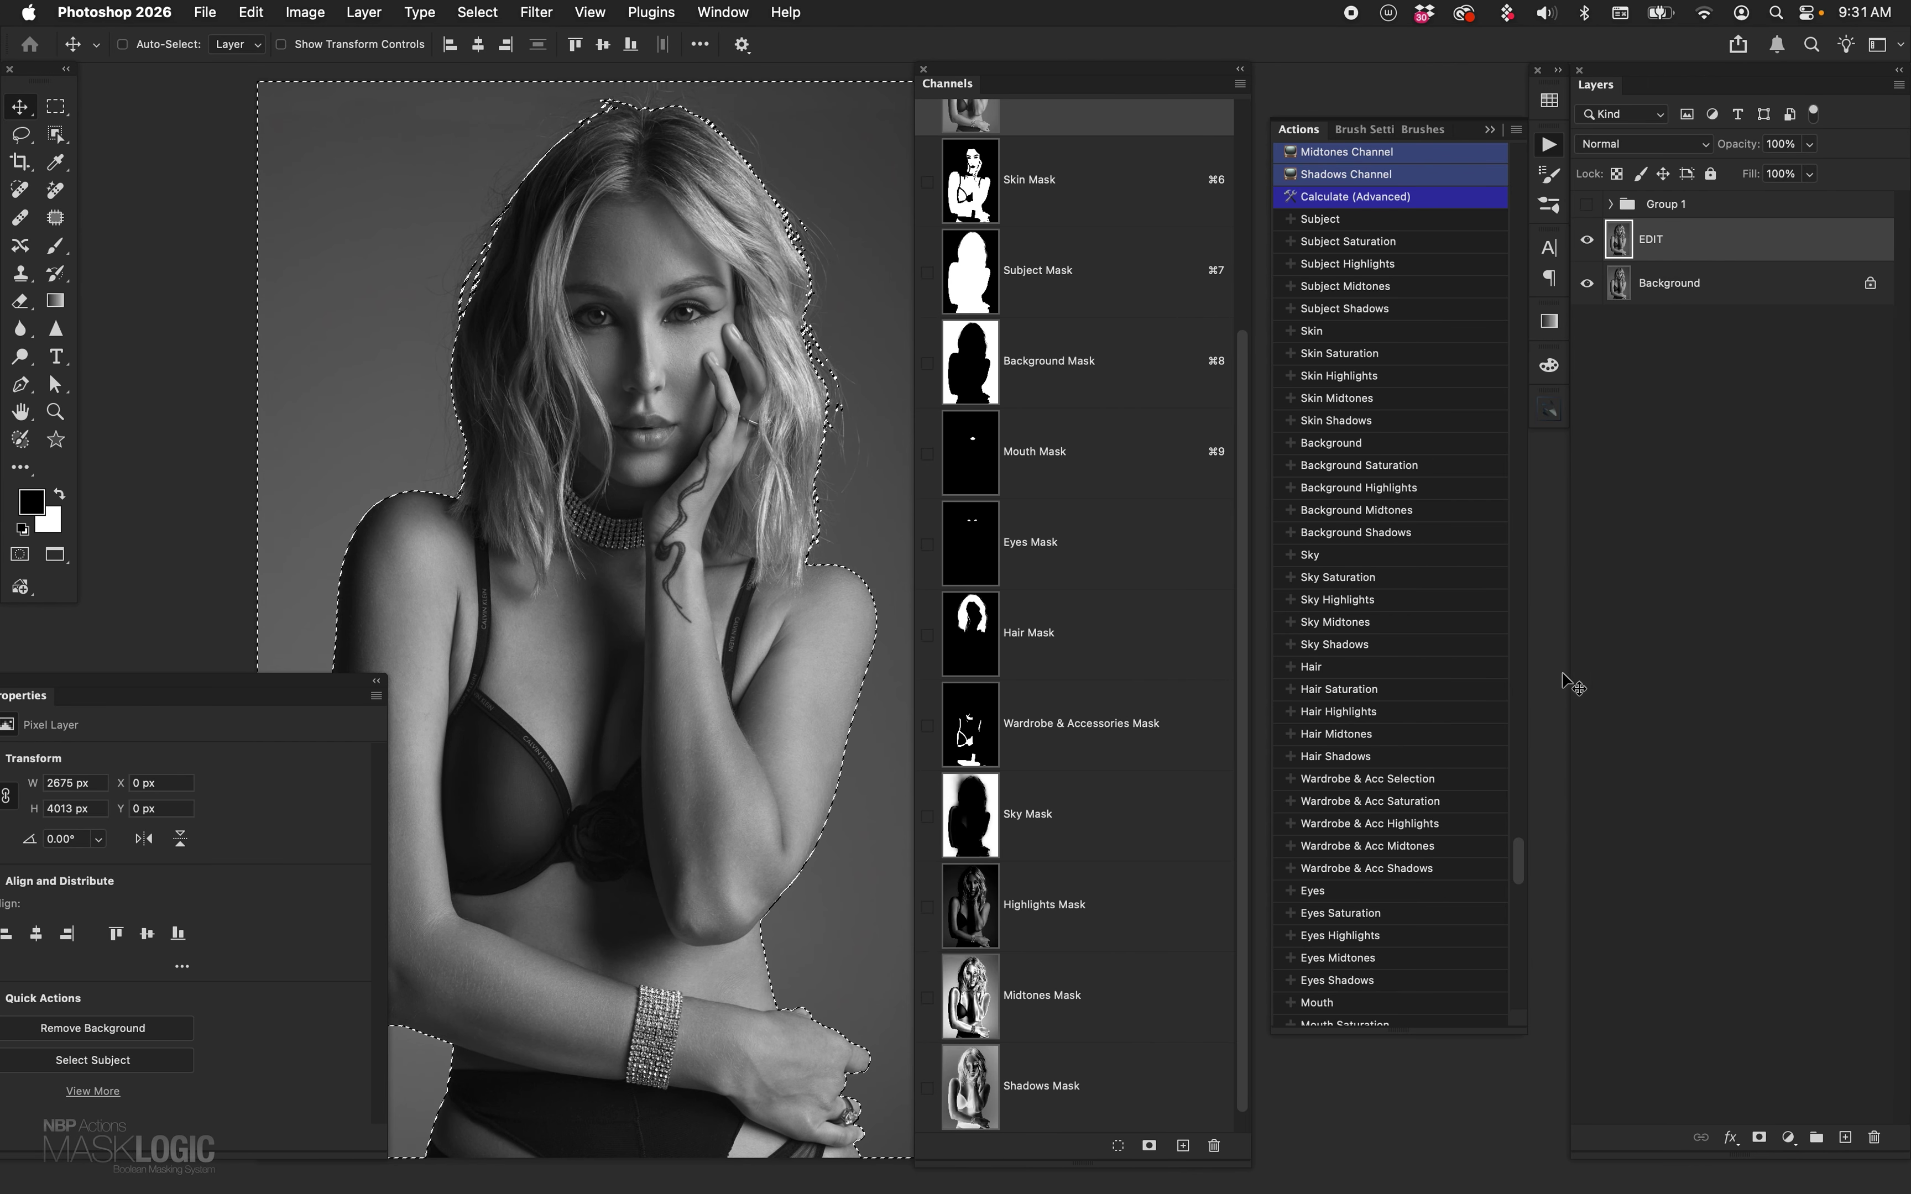
pyautogui.click(1789, 1138)
pyautogui.click(1791, 889)
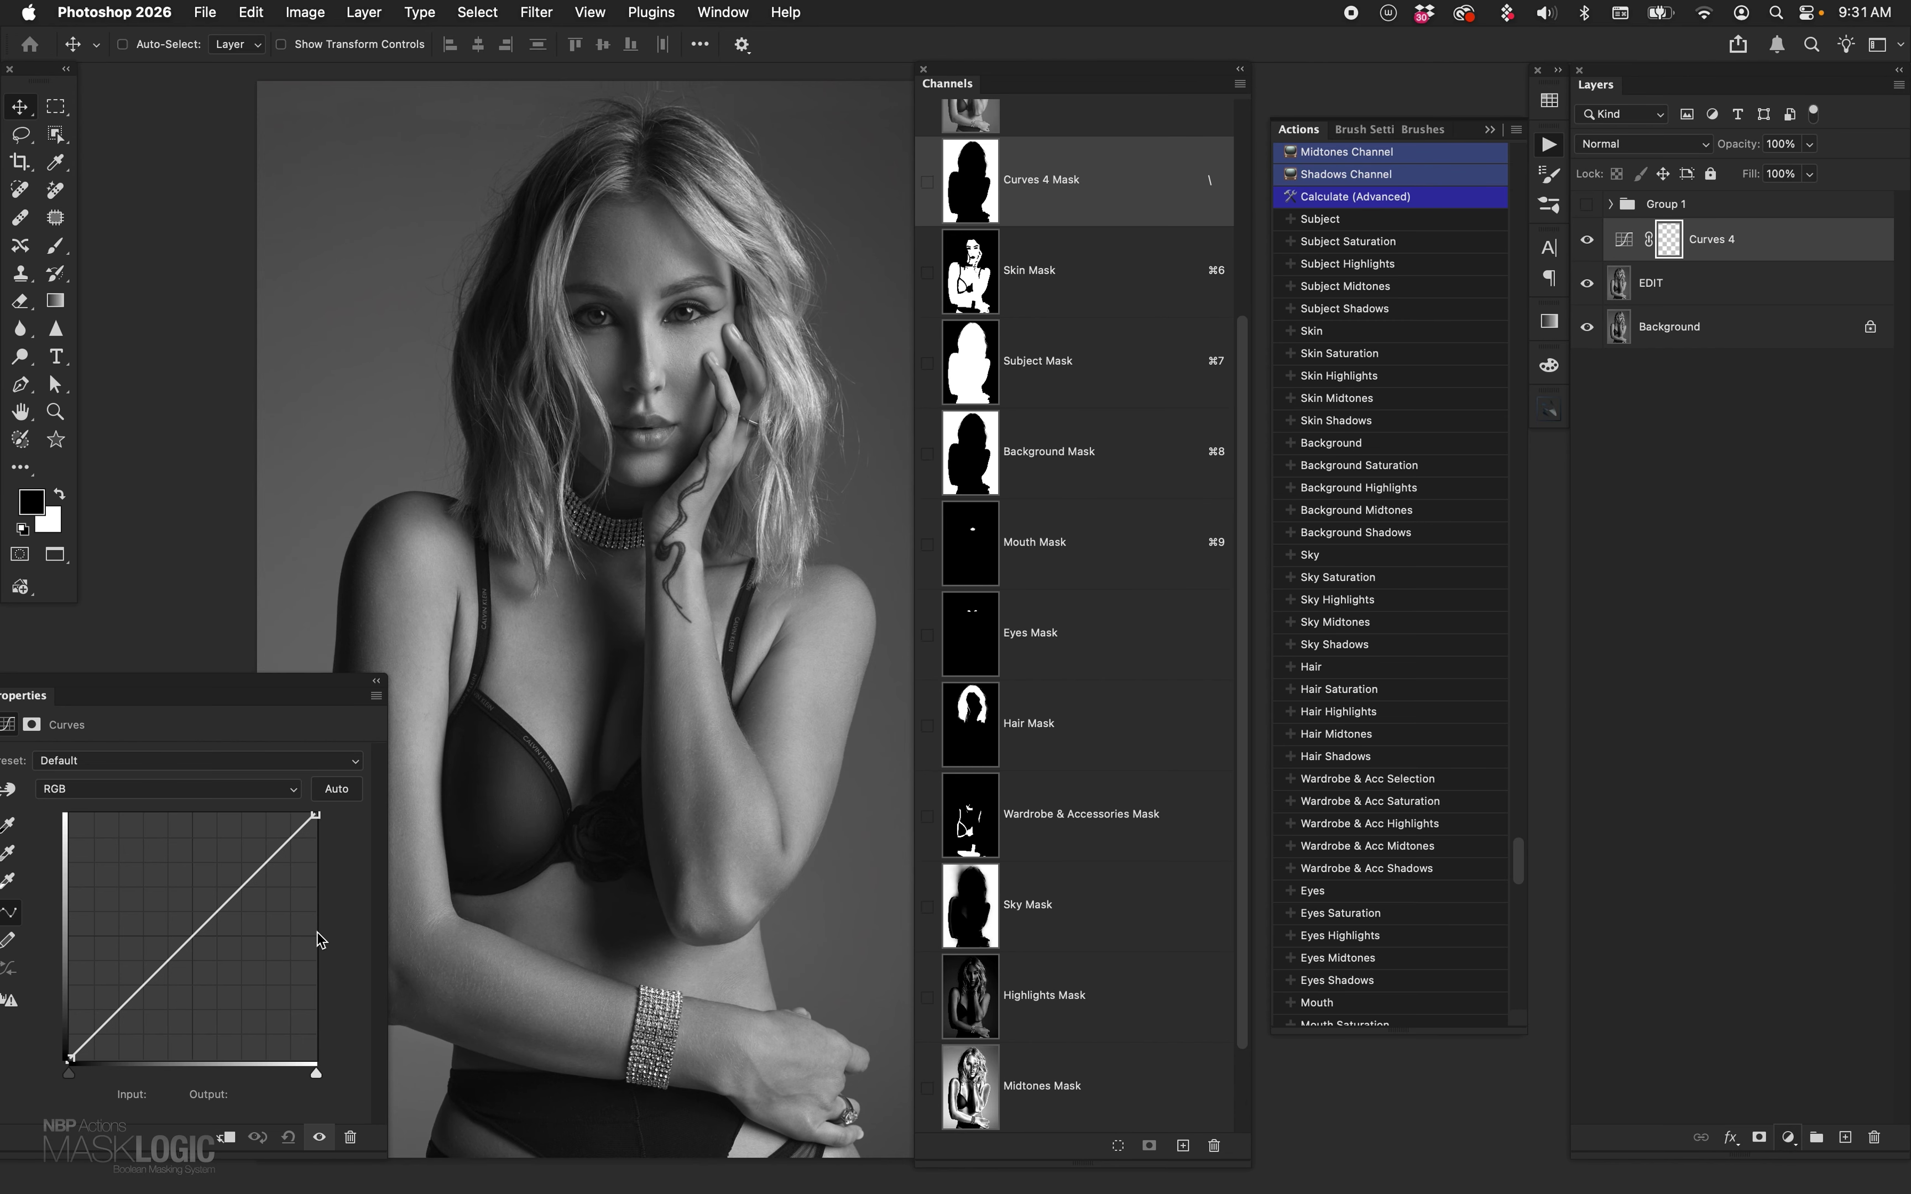
pyautogui.moveTo(208, 918); pyautogui.dragTo(211, 946)
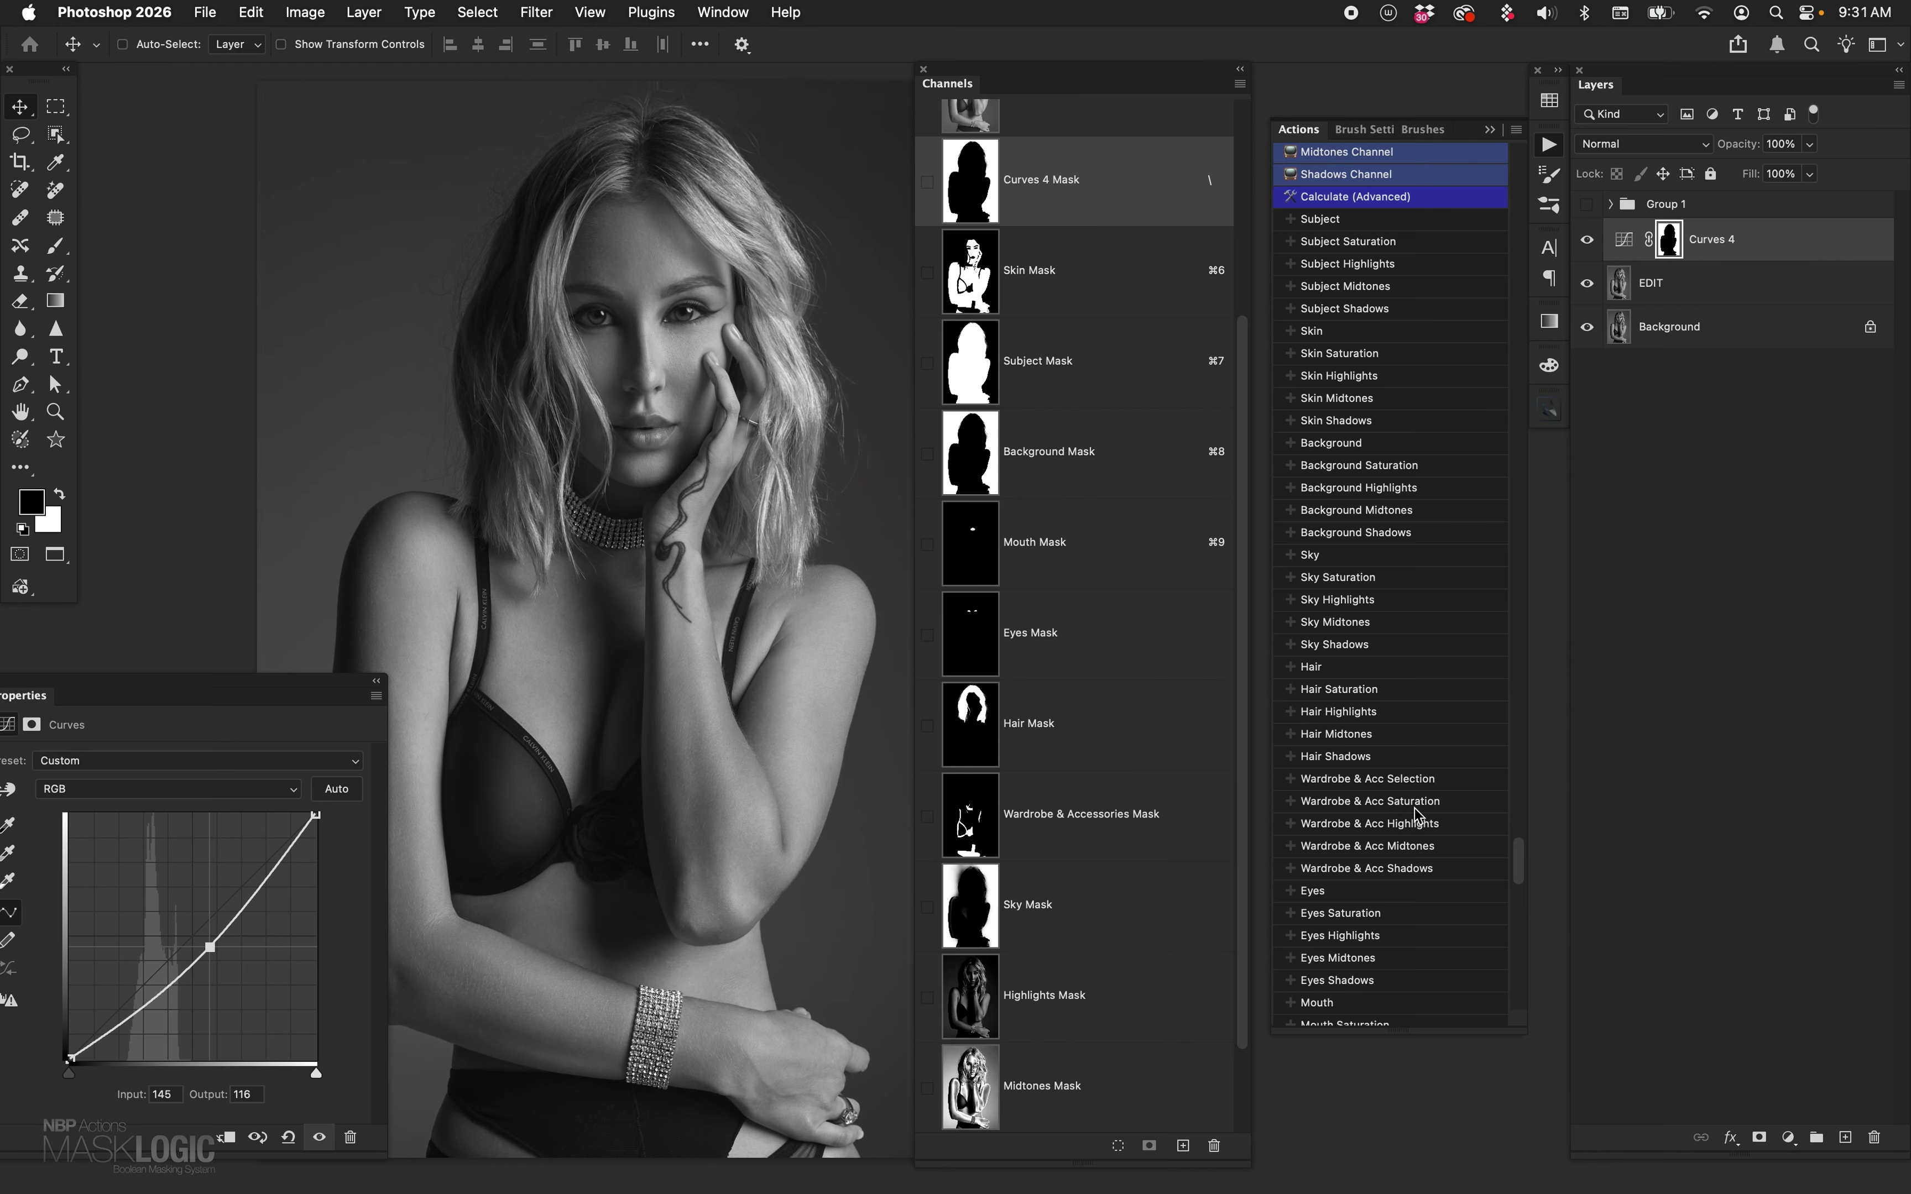
# - Select the Wardrobe & Acc Shadows and lift them with a new Curves layer at input 108, output 145
pyautogui.click(1417, 869)
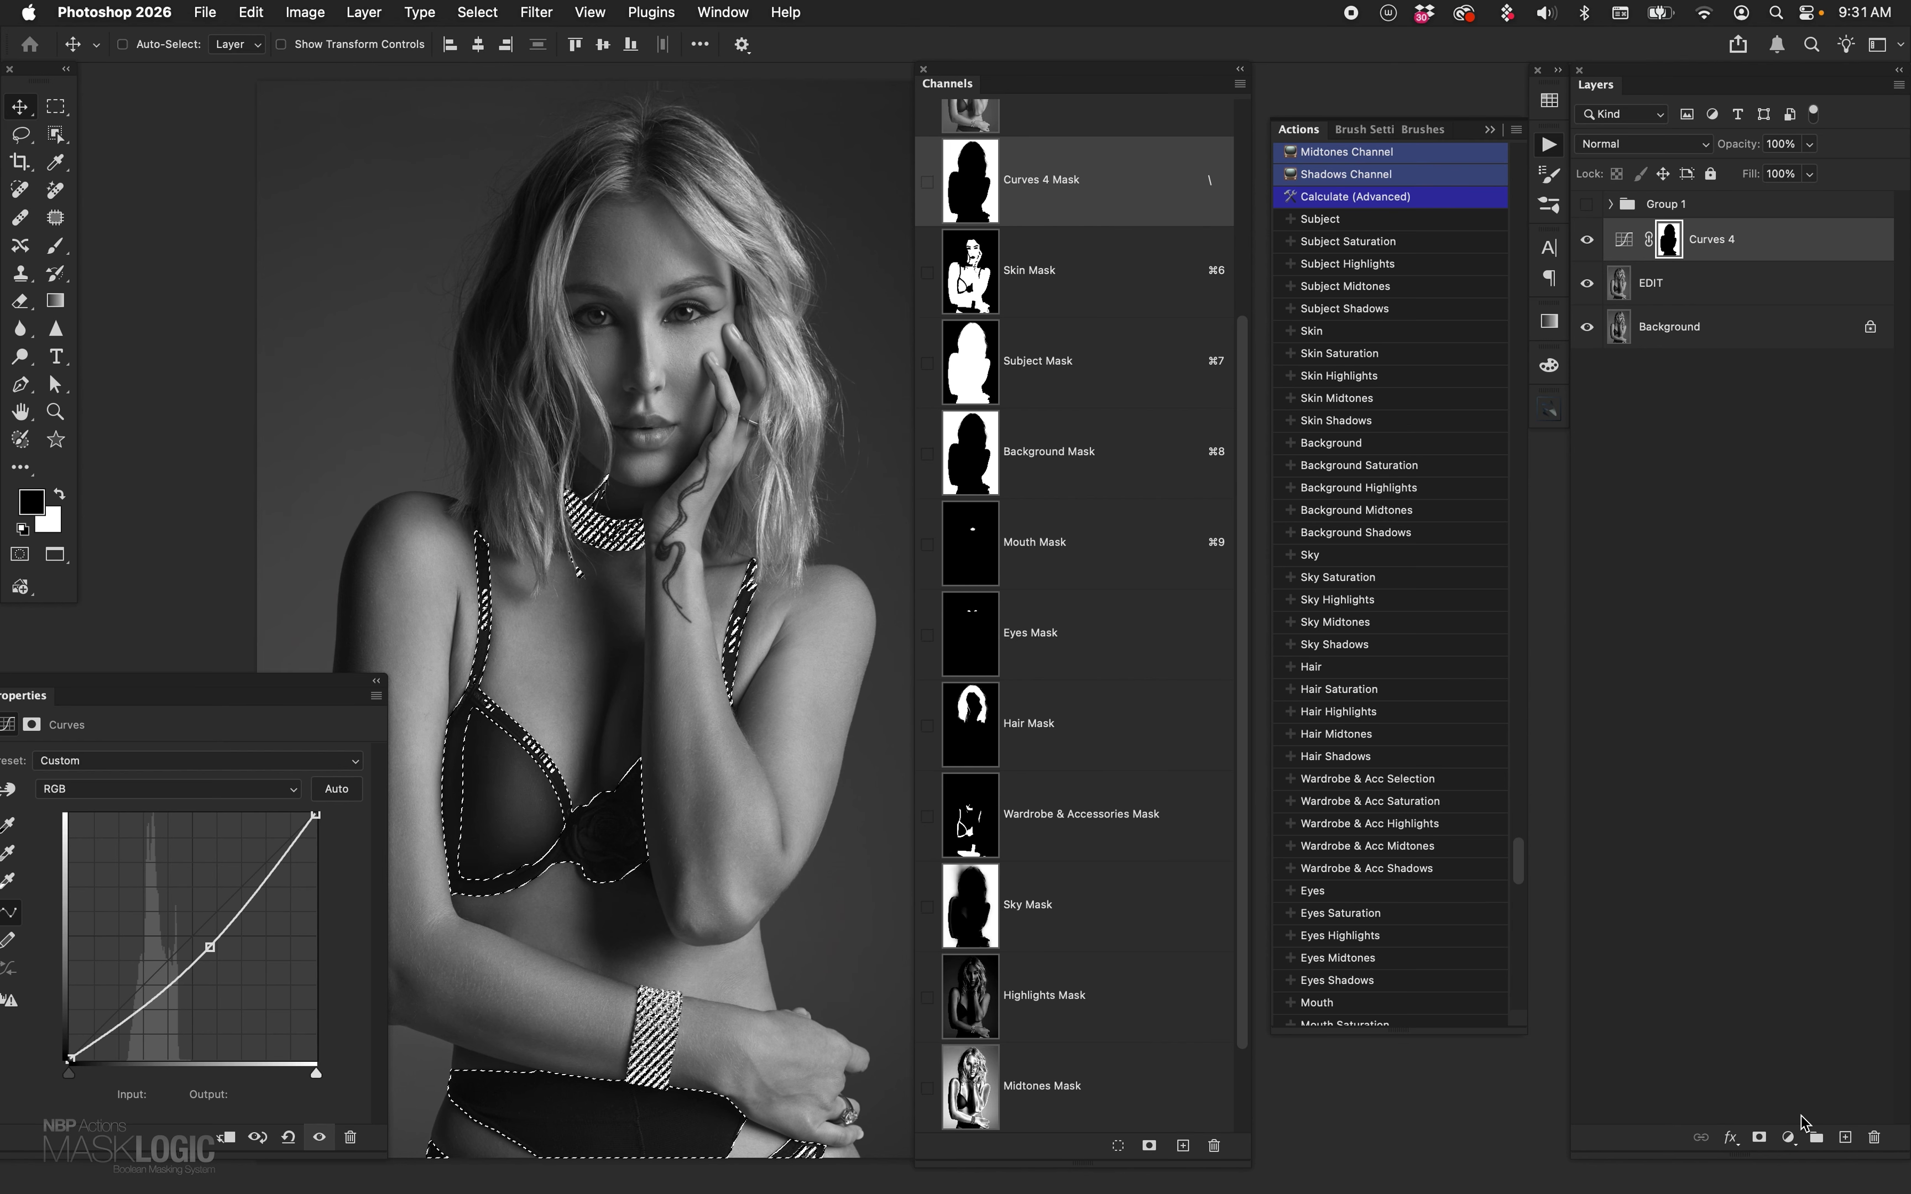
pyautogui.click(1789, 1138)
pyautogui.click(1791, 896)
pyautogui.moveTo(183, 950)
pyautogui.mouseDown()
pyautogui.moveTo(172, 923)
pyautogui.moveTo(162, 967)
pyautogui.moveTo(173, 920)
pyautogui.mouseUp()
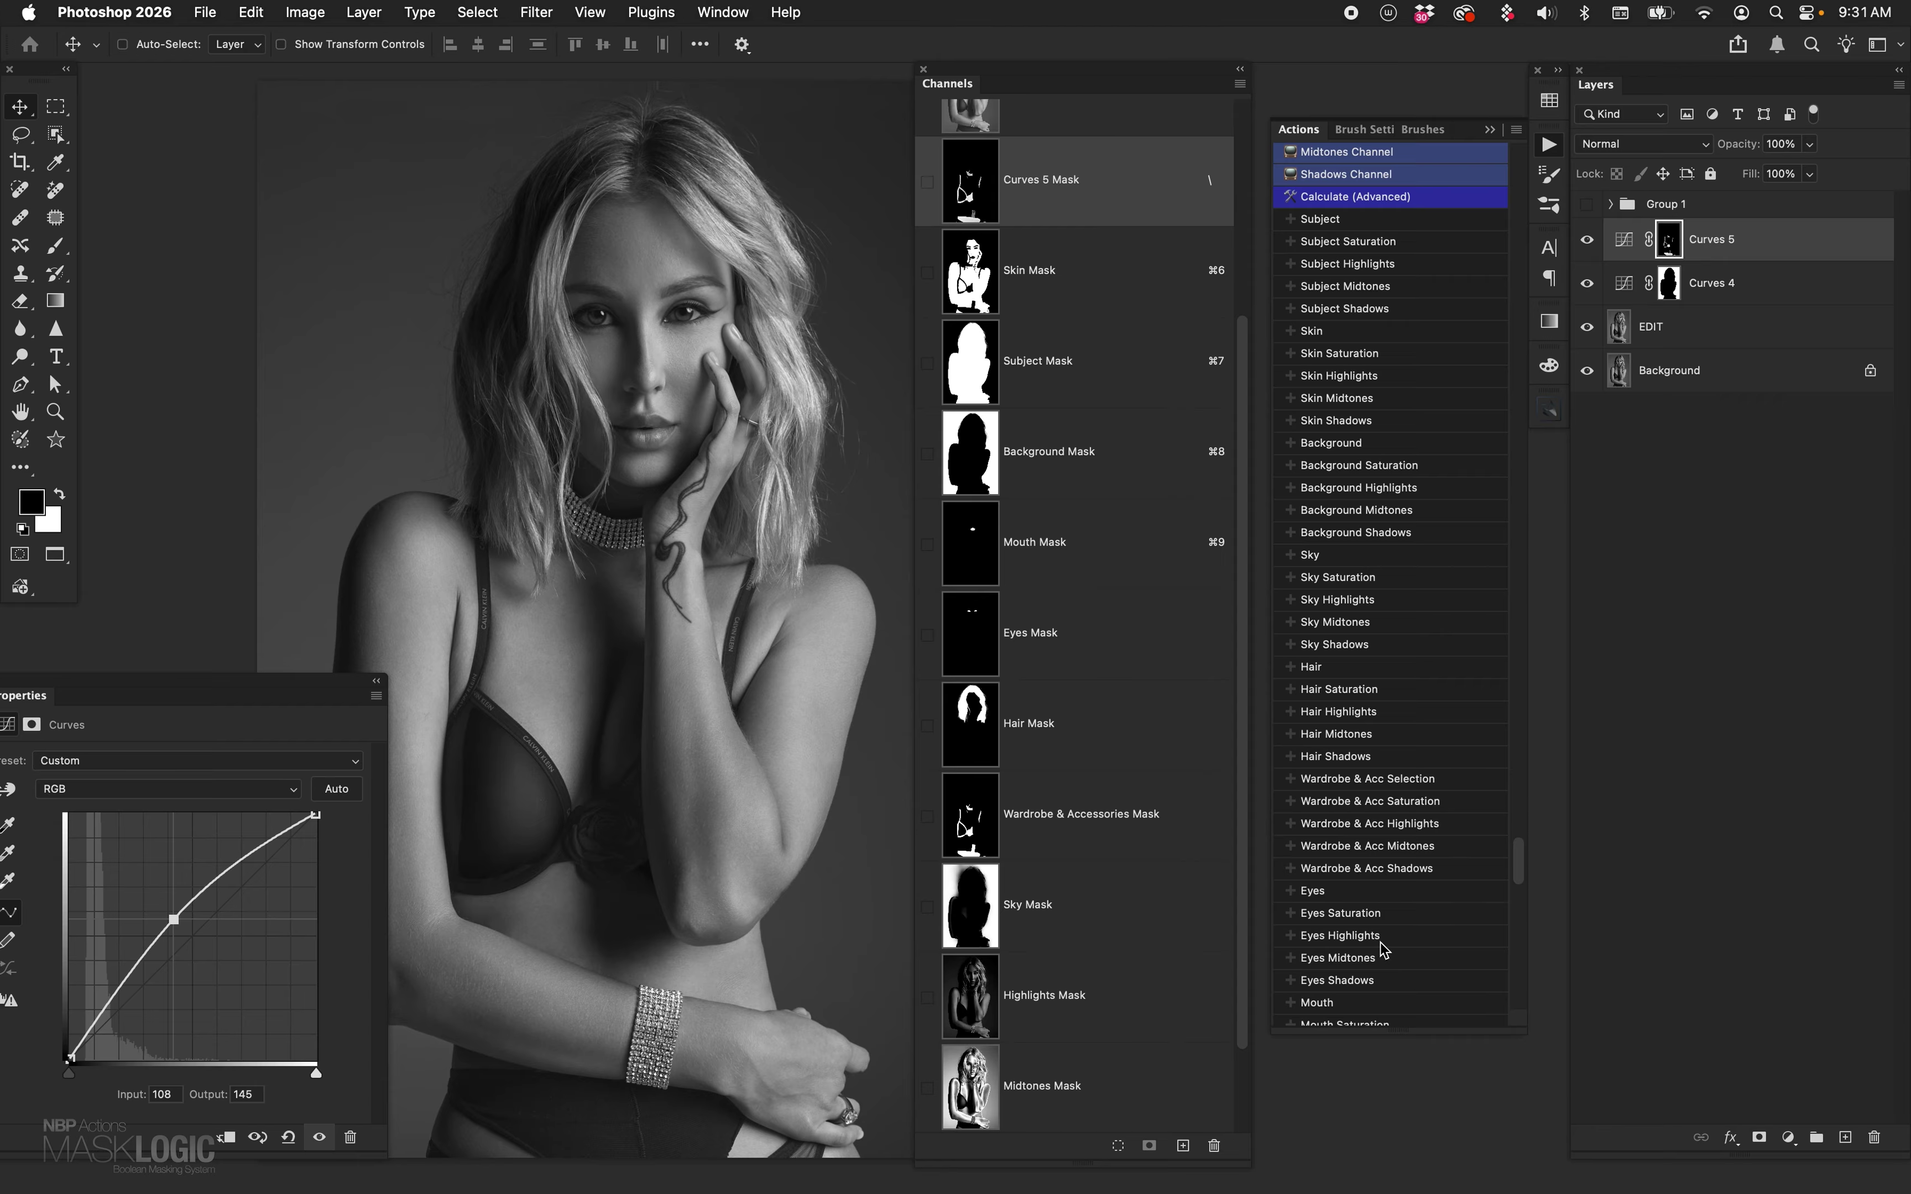
# - Add a Curves layer masked to the eyes and brighten them with a point at input 97, output 173
pyautogui.click(1788, 1137)
pyautogui.click(1816, 912)
pyautogui.moveTo(213, 942); pyautogui.dragTo(162, 893)
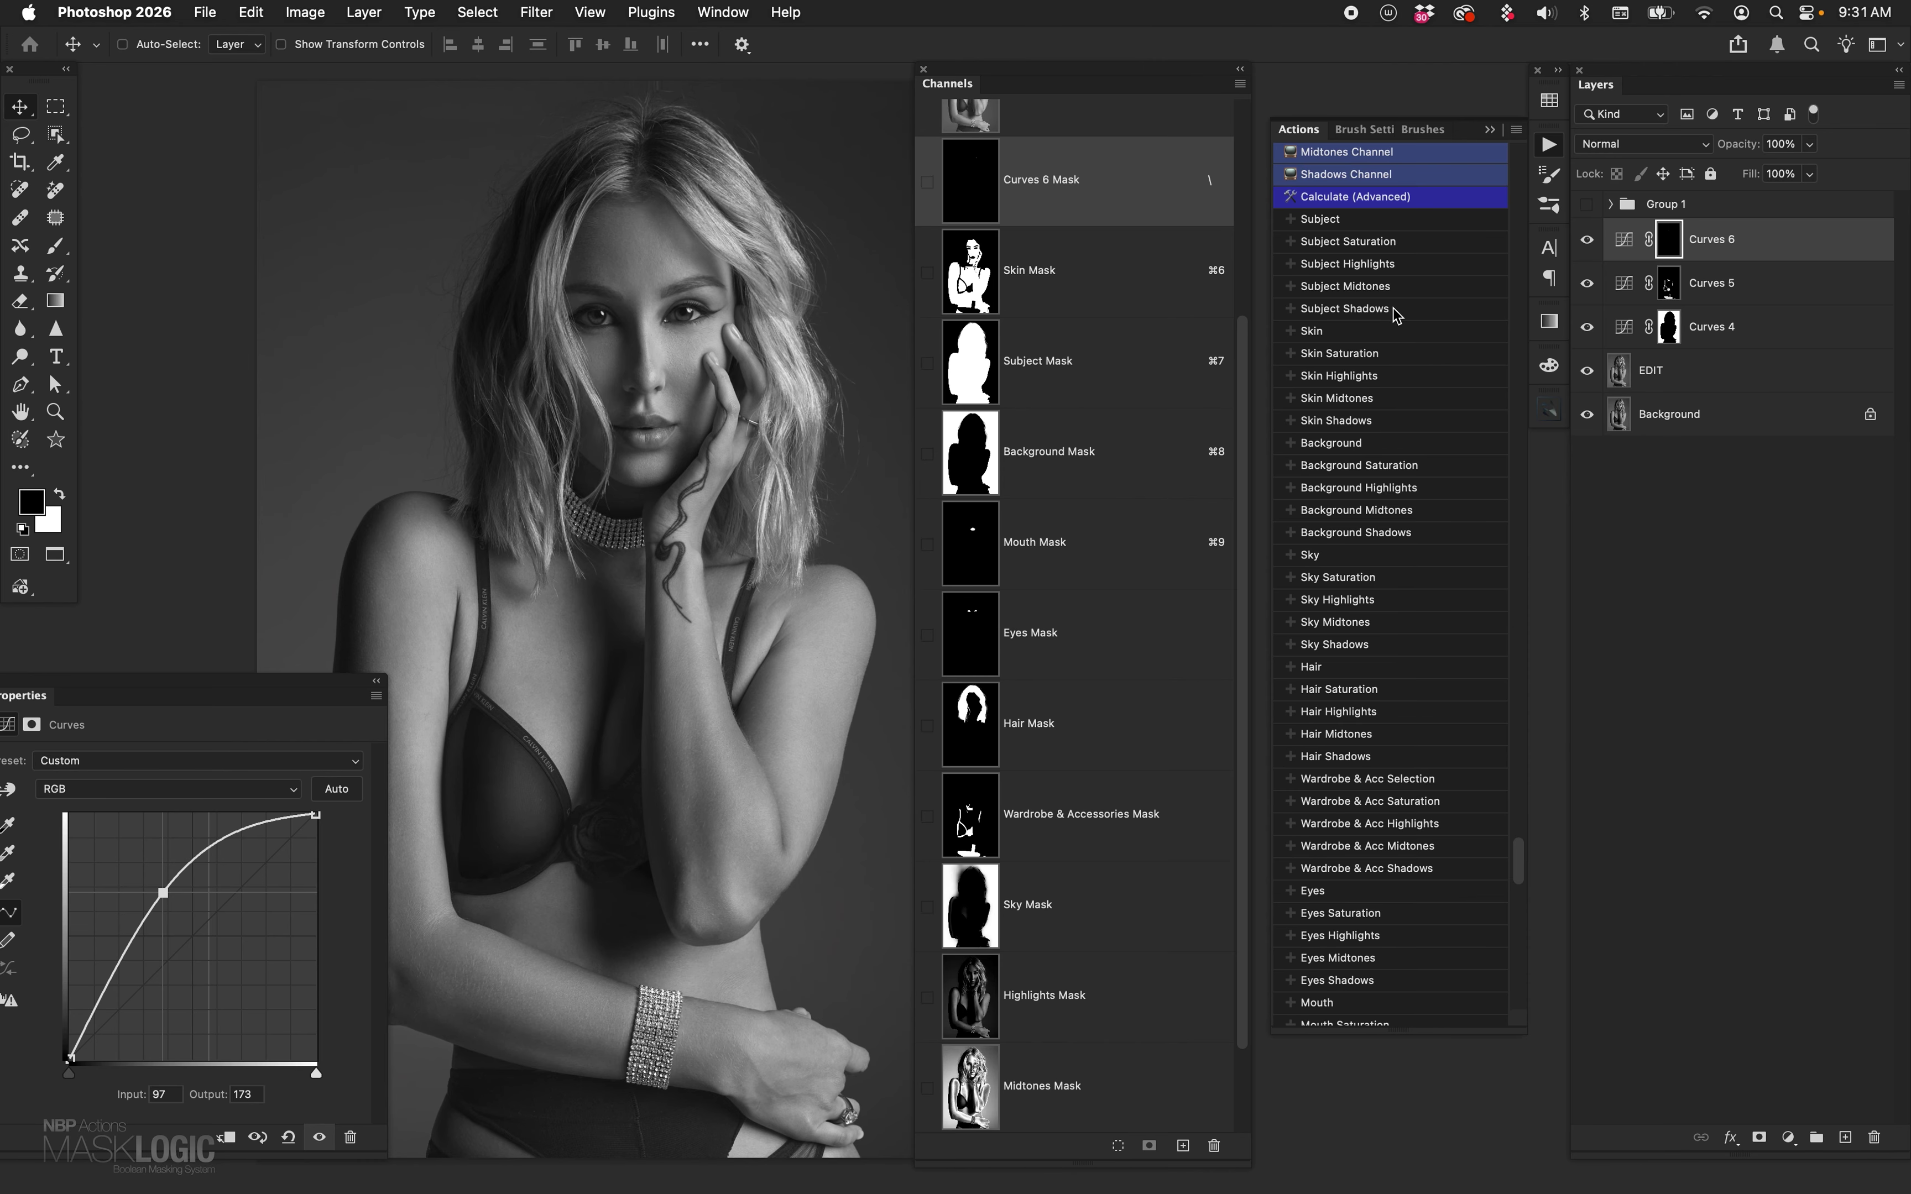
# - Select the Subject Shadows and deepen them with a new Curves layer at input 139, output 118
pyautogui.click(1437, 316)
pyautogui.click(1789, 1137)
pyautogui.click(1731, 888)
pyautogui.moveTo(202, 931); pyautogui.dragTo(203, 946)
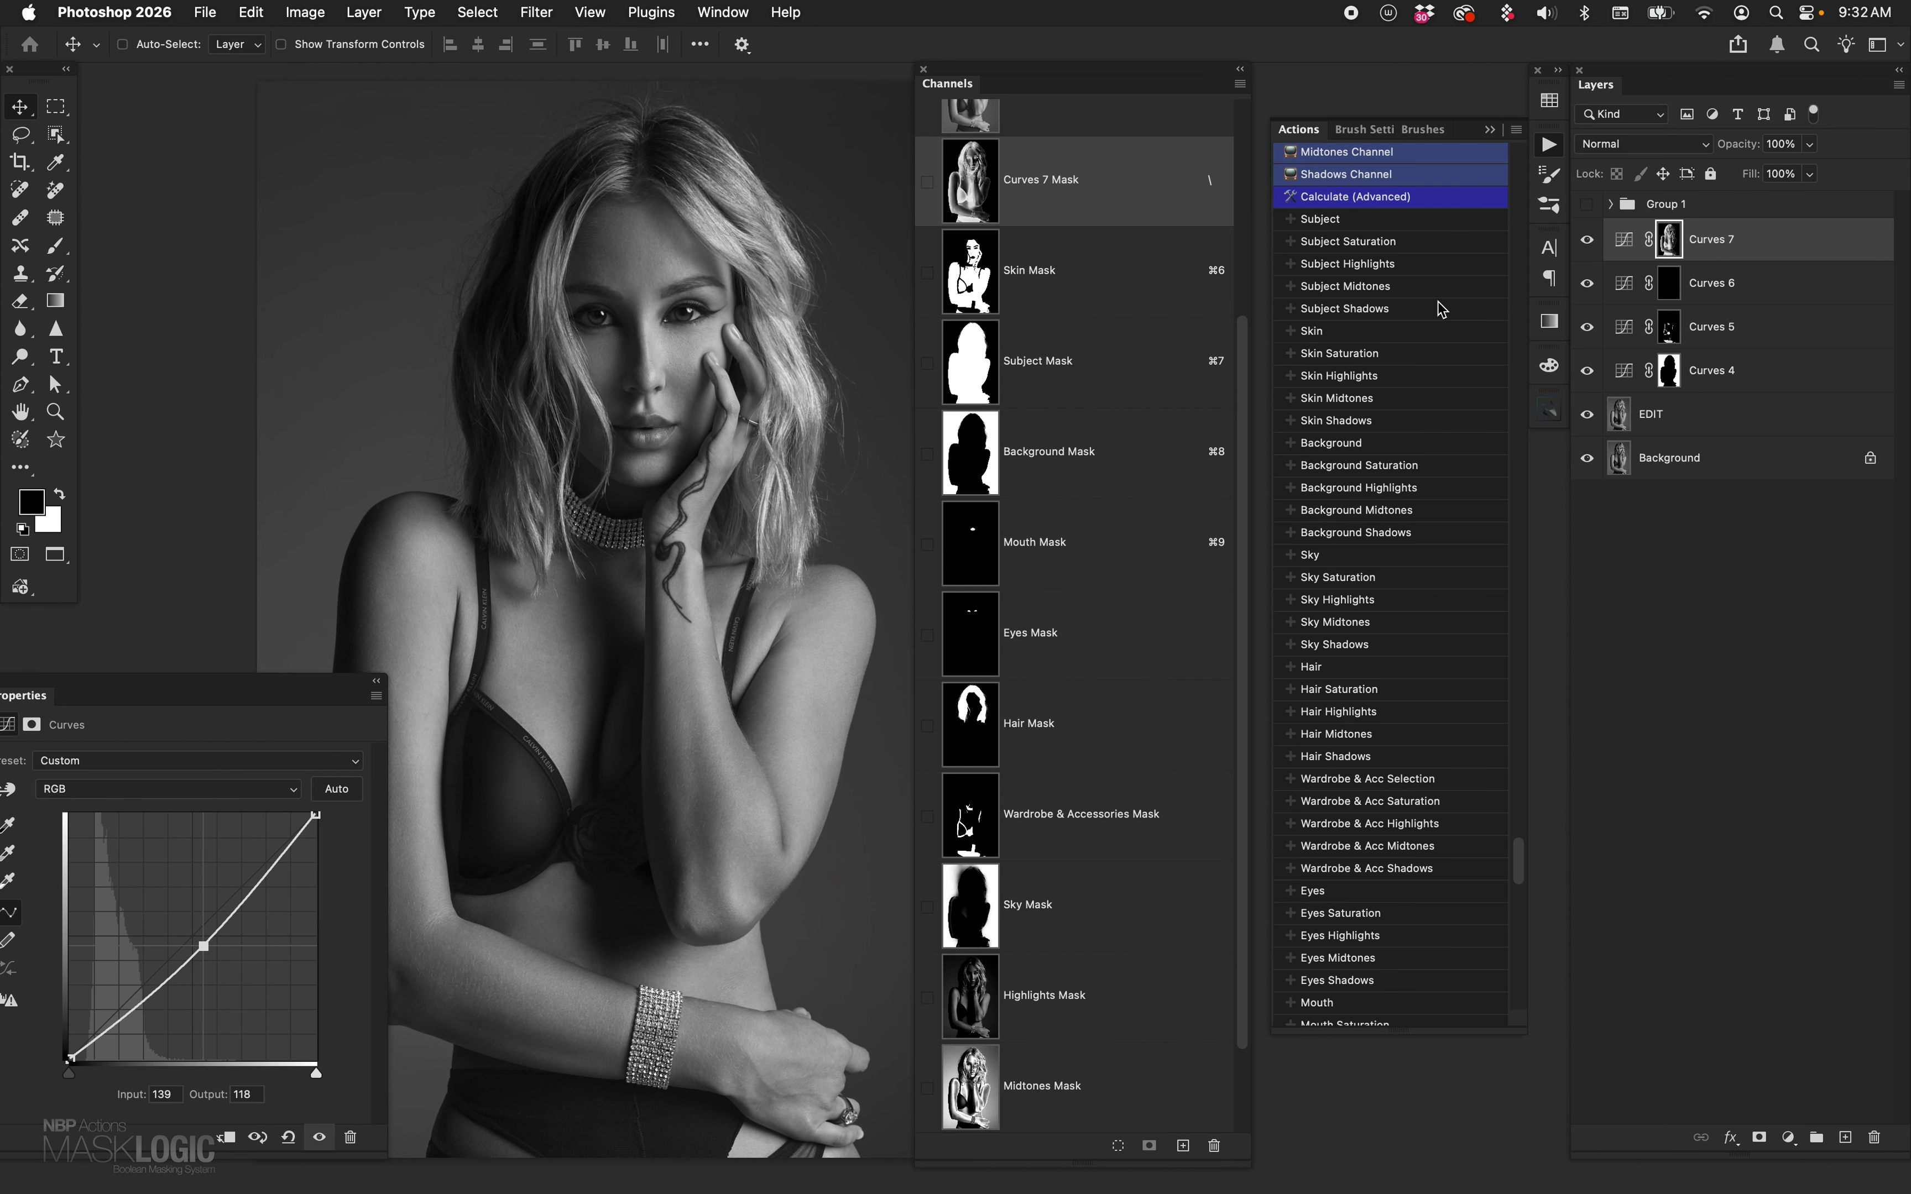
# - Select the Subject Midtones and darken them with a new Curves layer at input 137, output 119
pyautogui.click(1405, 289)
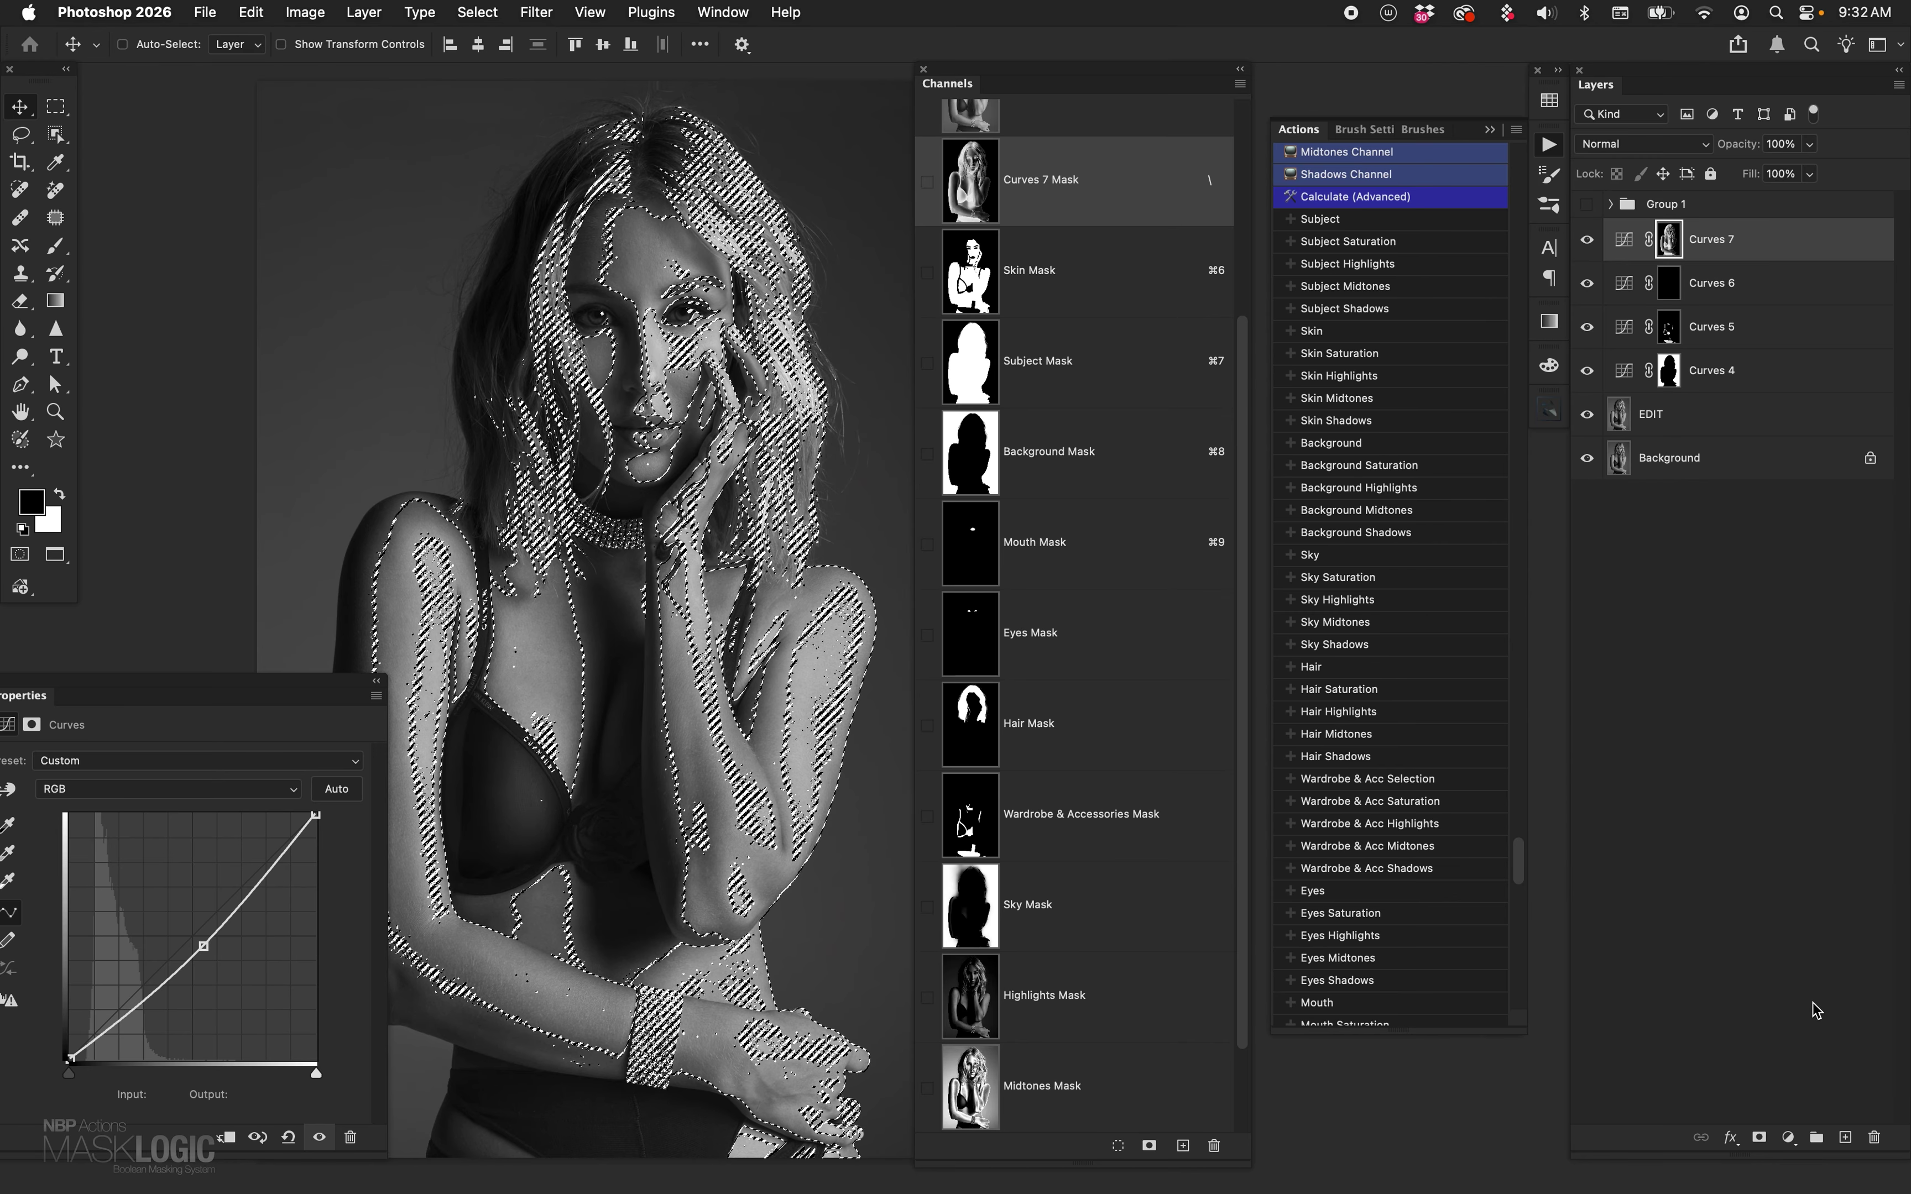
pyautogui.click(1789, 1137)
pyautogui.click(1845, 890)
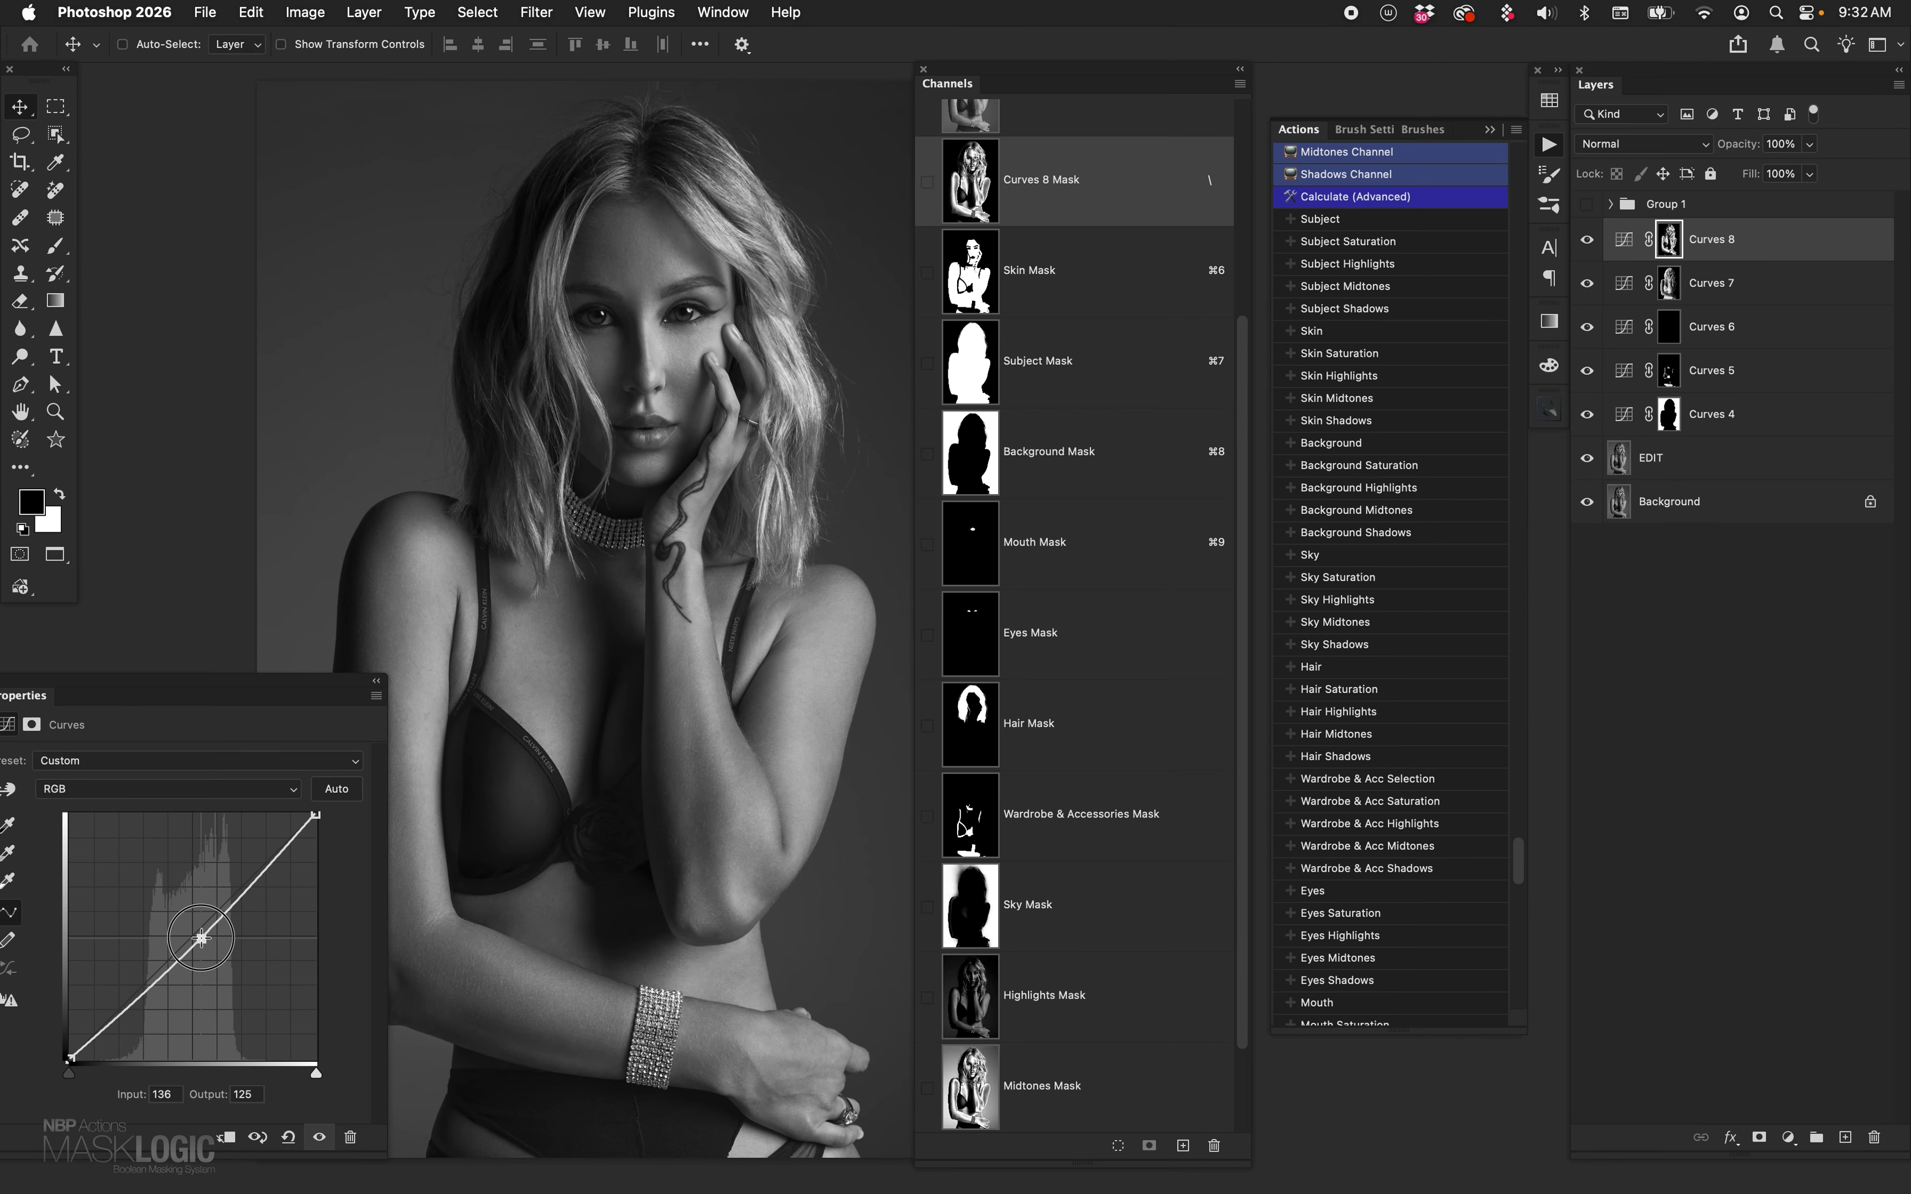
pyautogui.moveTo(201, 938); pyautogui.dragTo(203, 945)
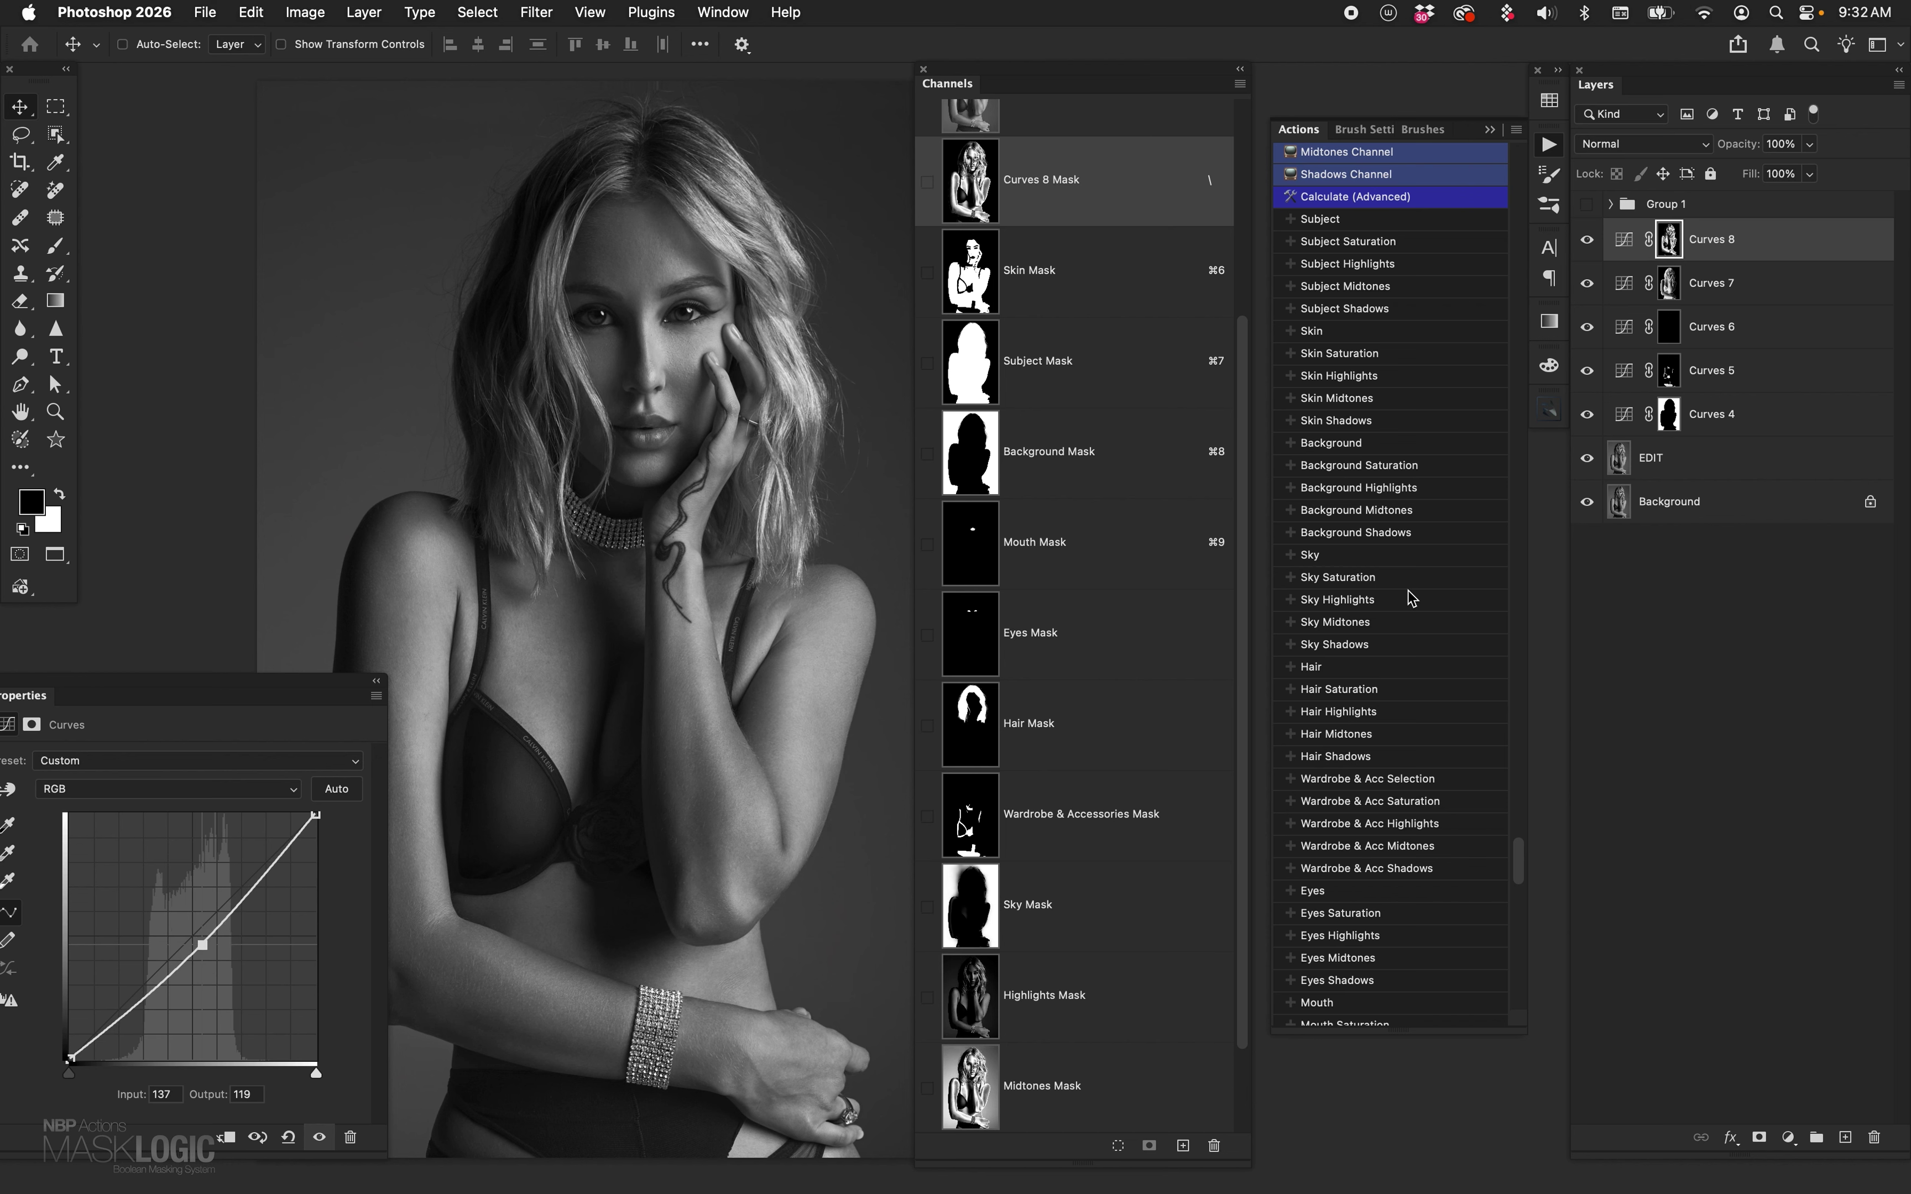
# - Run Highlights Selection, brighten the highlights with a new Curves layer at input 106, output 140, and compare before and after
pyautogui.moveTo(1522, 854)
pyautogui.mouseDown()
pyautogui.moveTo(1527, 909)
pyautogui.moveTo(1531, 832)
pyautogui.mouseUp()
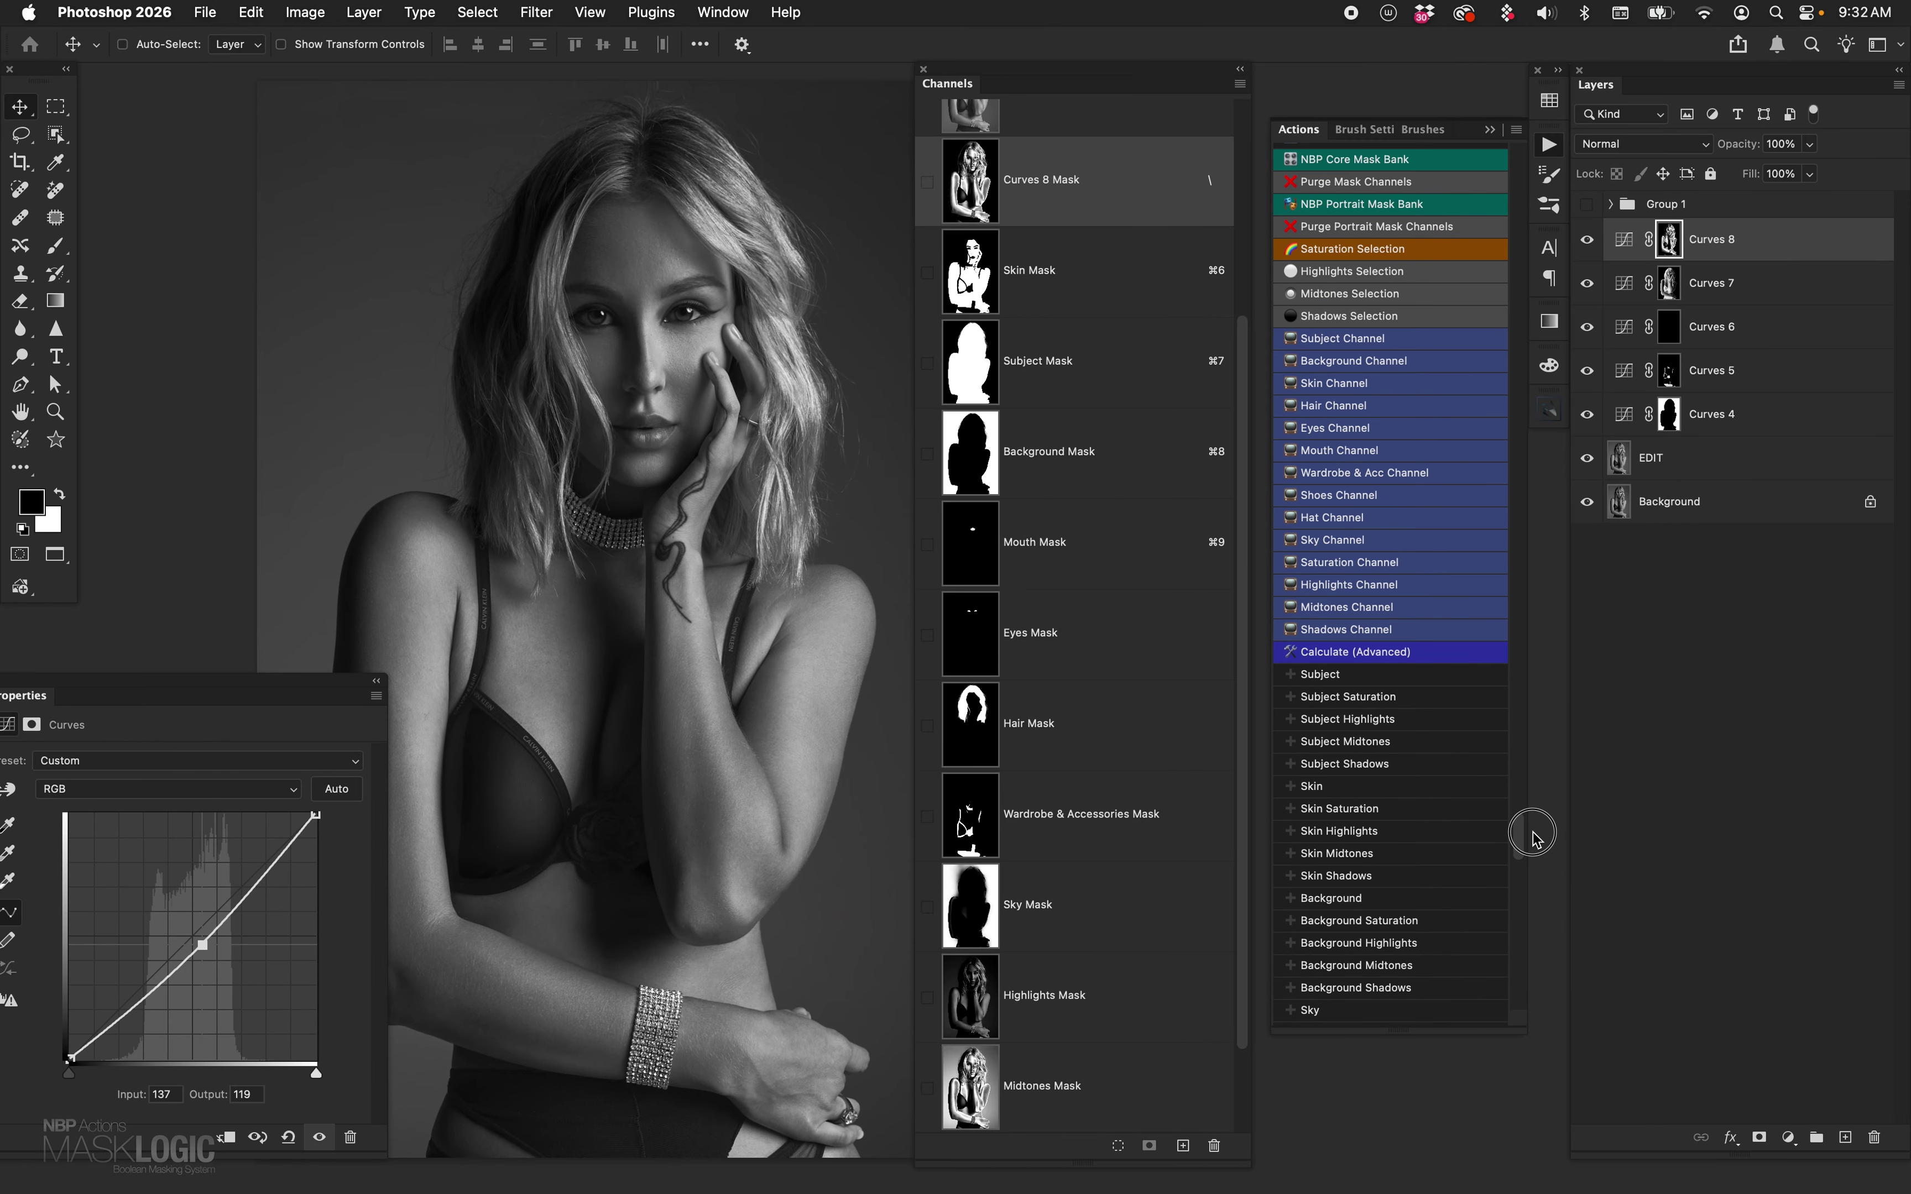
pyautogui.click(1351, 278)
pyautogui.click(1789, 1138)
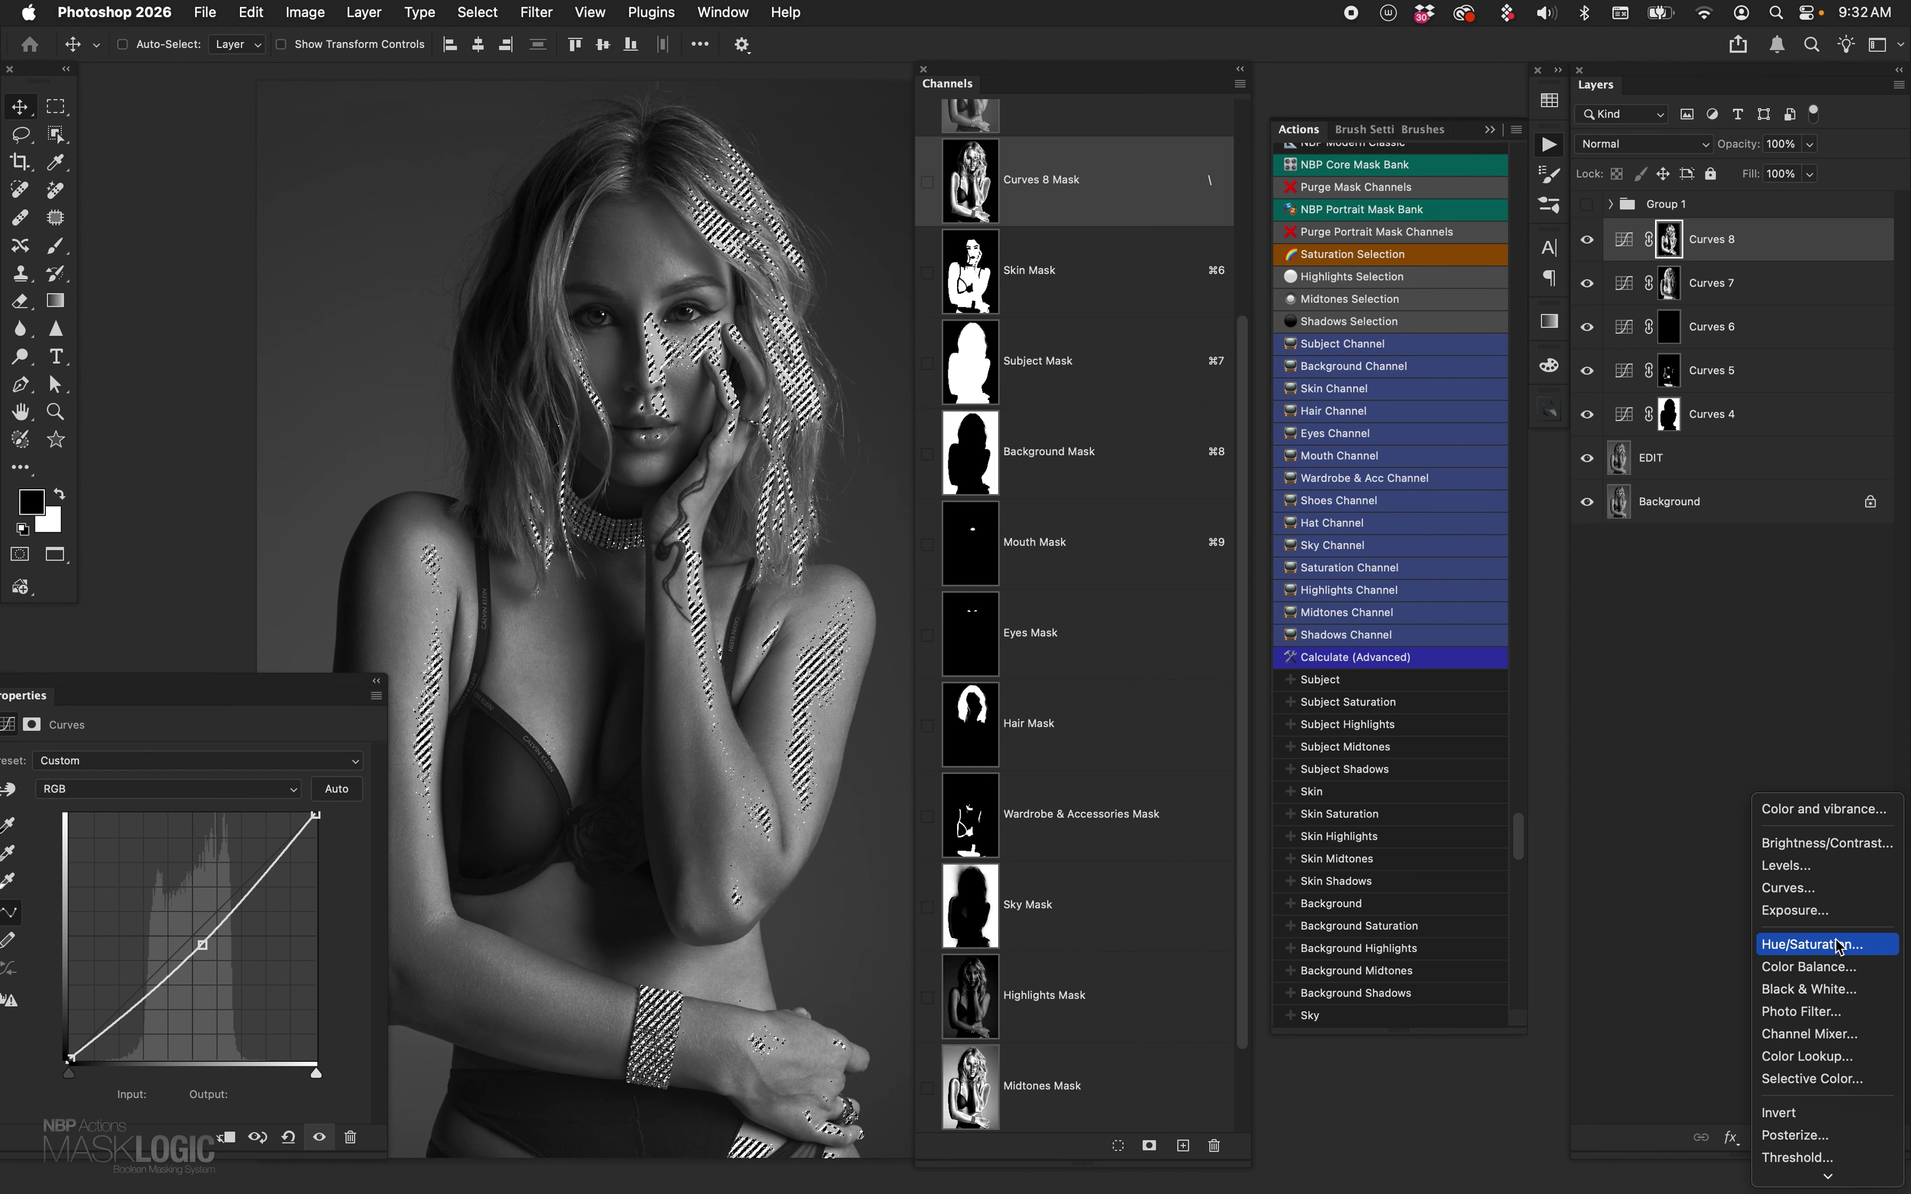
pyautogui.click(1831, 895)
pyautogui.moveTo(195, 934); pyautogui.dragTo(171, 925)
pyautogui.click(1588, 237)
pyautogui.click(1588, 237)
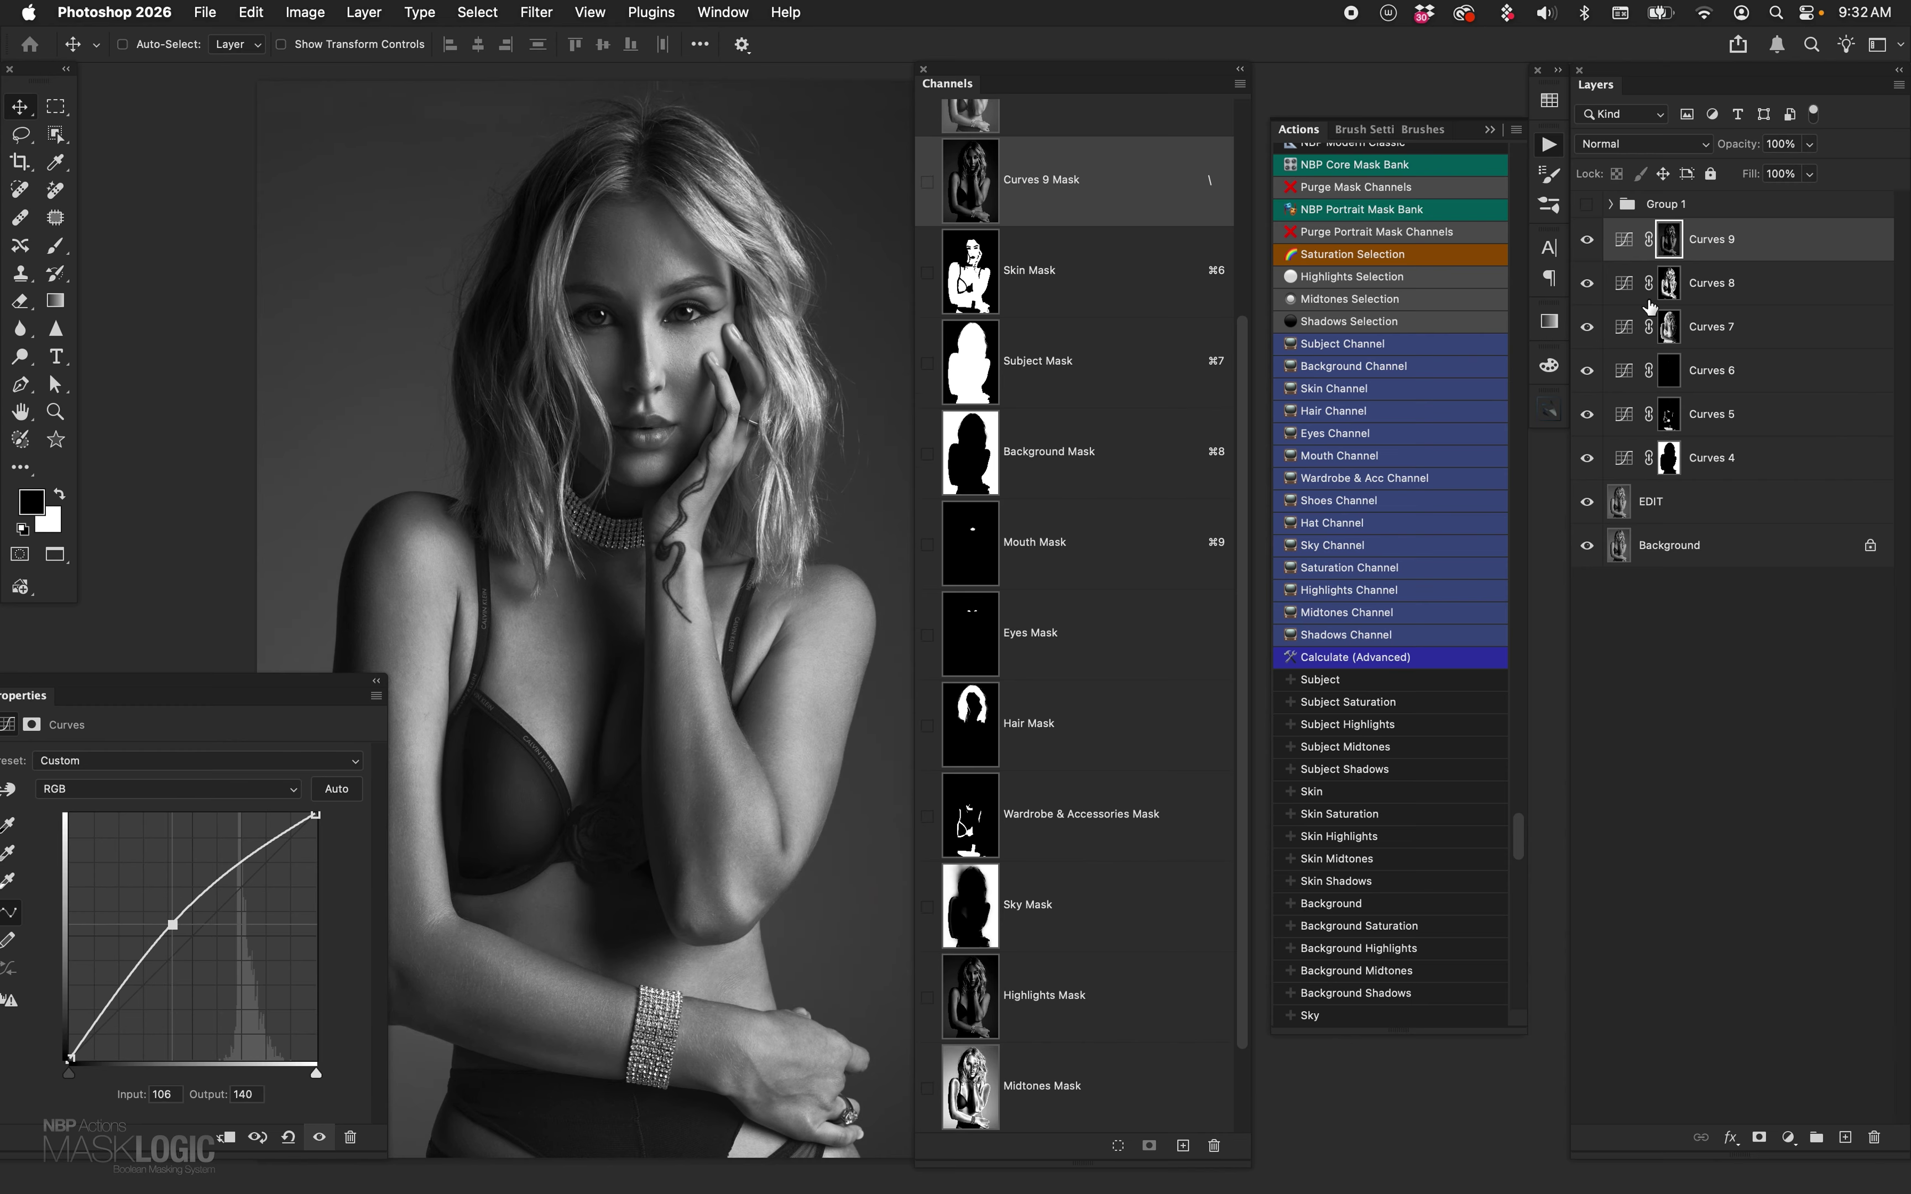
# - Group Curves 4 to 9, hide that group, and show Group 1 to compare the two looks
pyautogui.keyDown('shift'); pyautogui.click(1728, 466); pyautogui.keyUp('shift')
pyautogui.press('super+g')
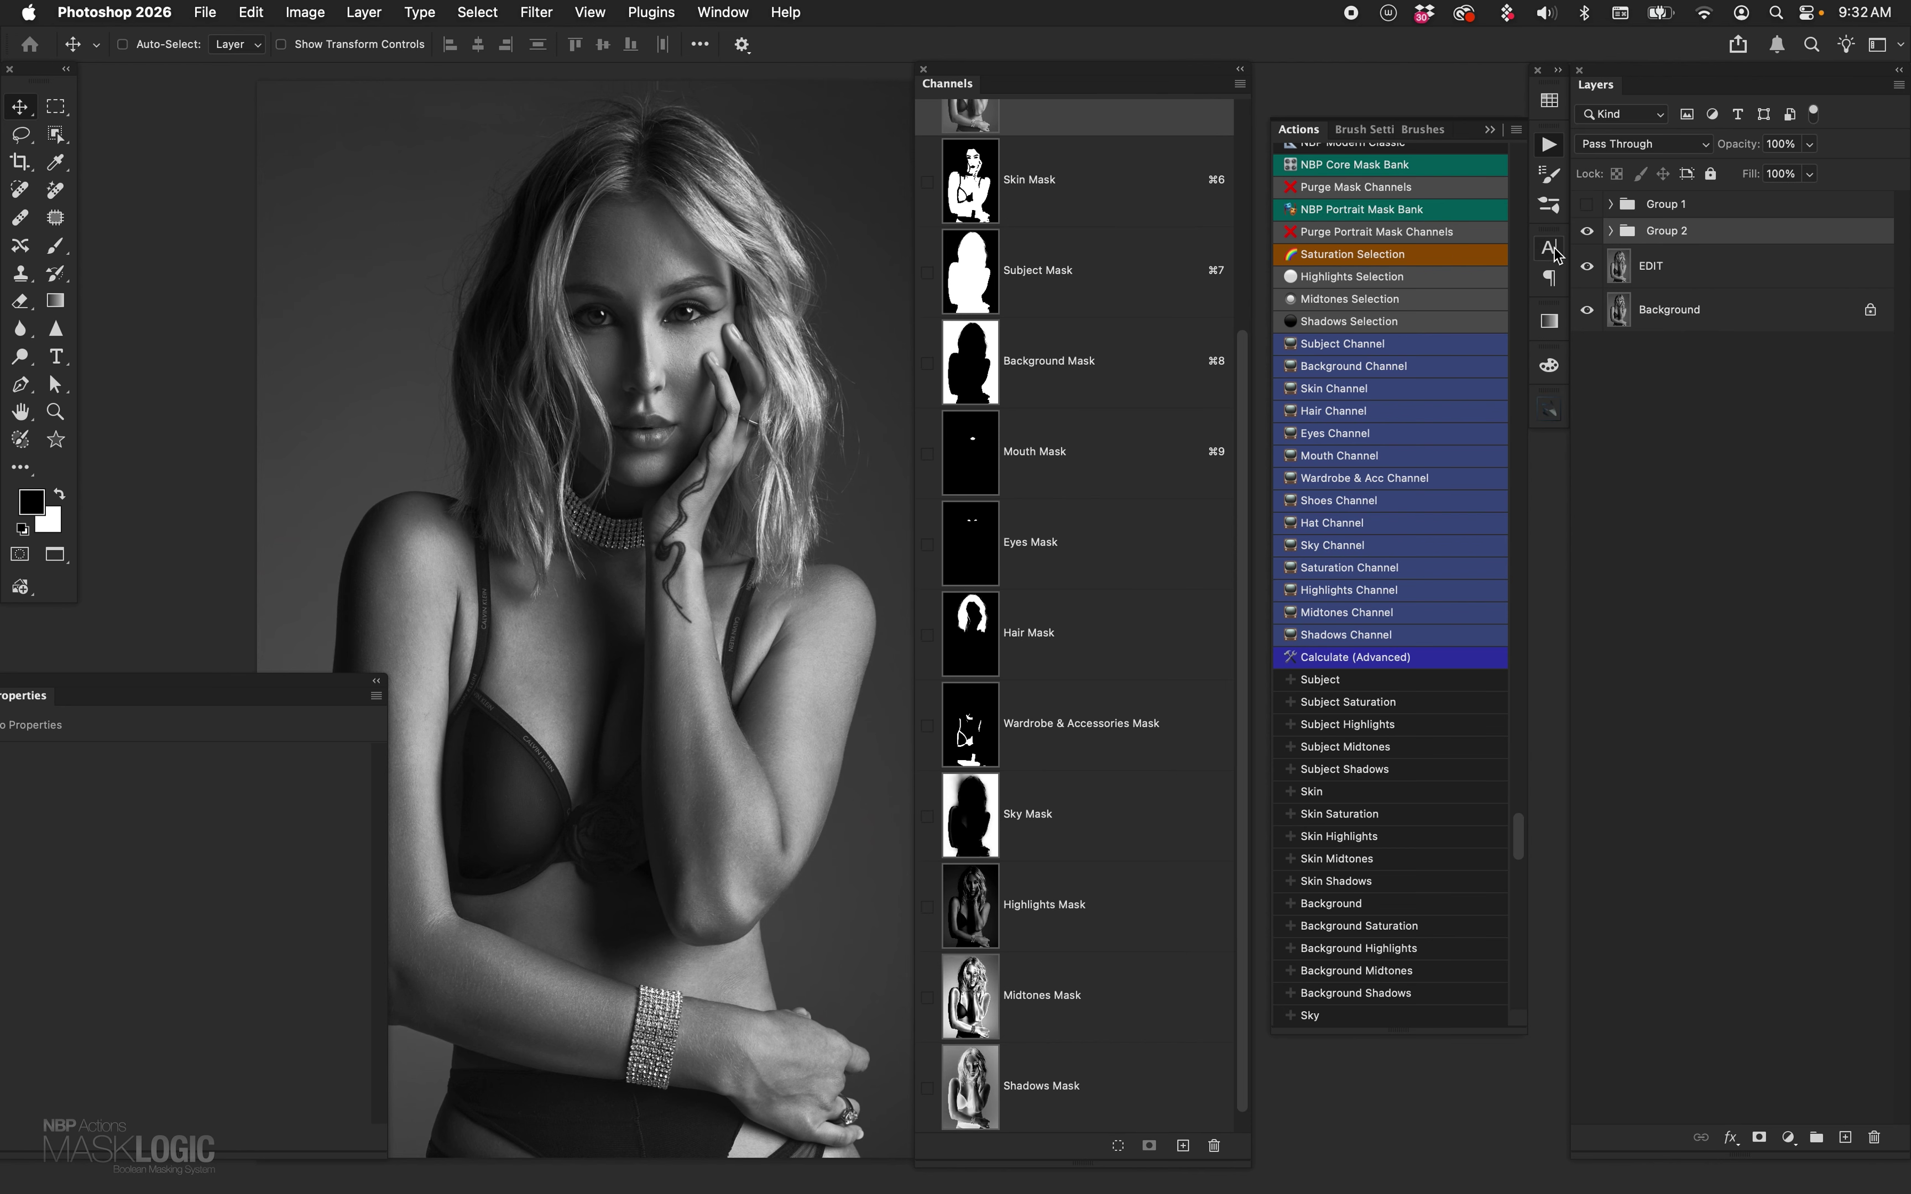
pyautogui.click(1588, 233)
pyautogui.click(1588, 205)
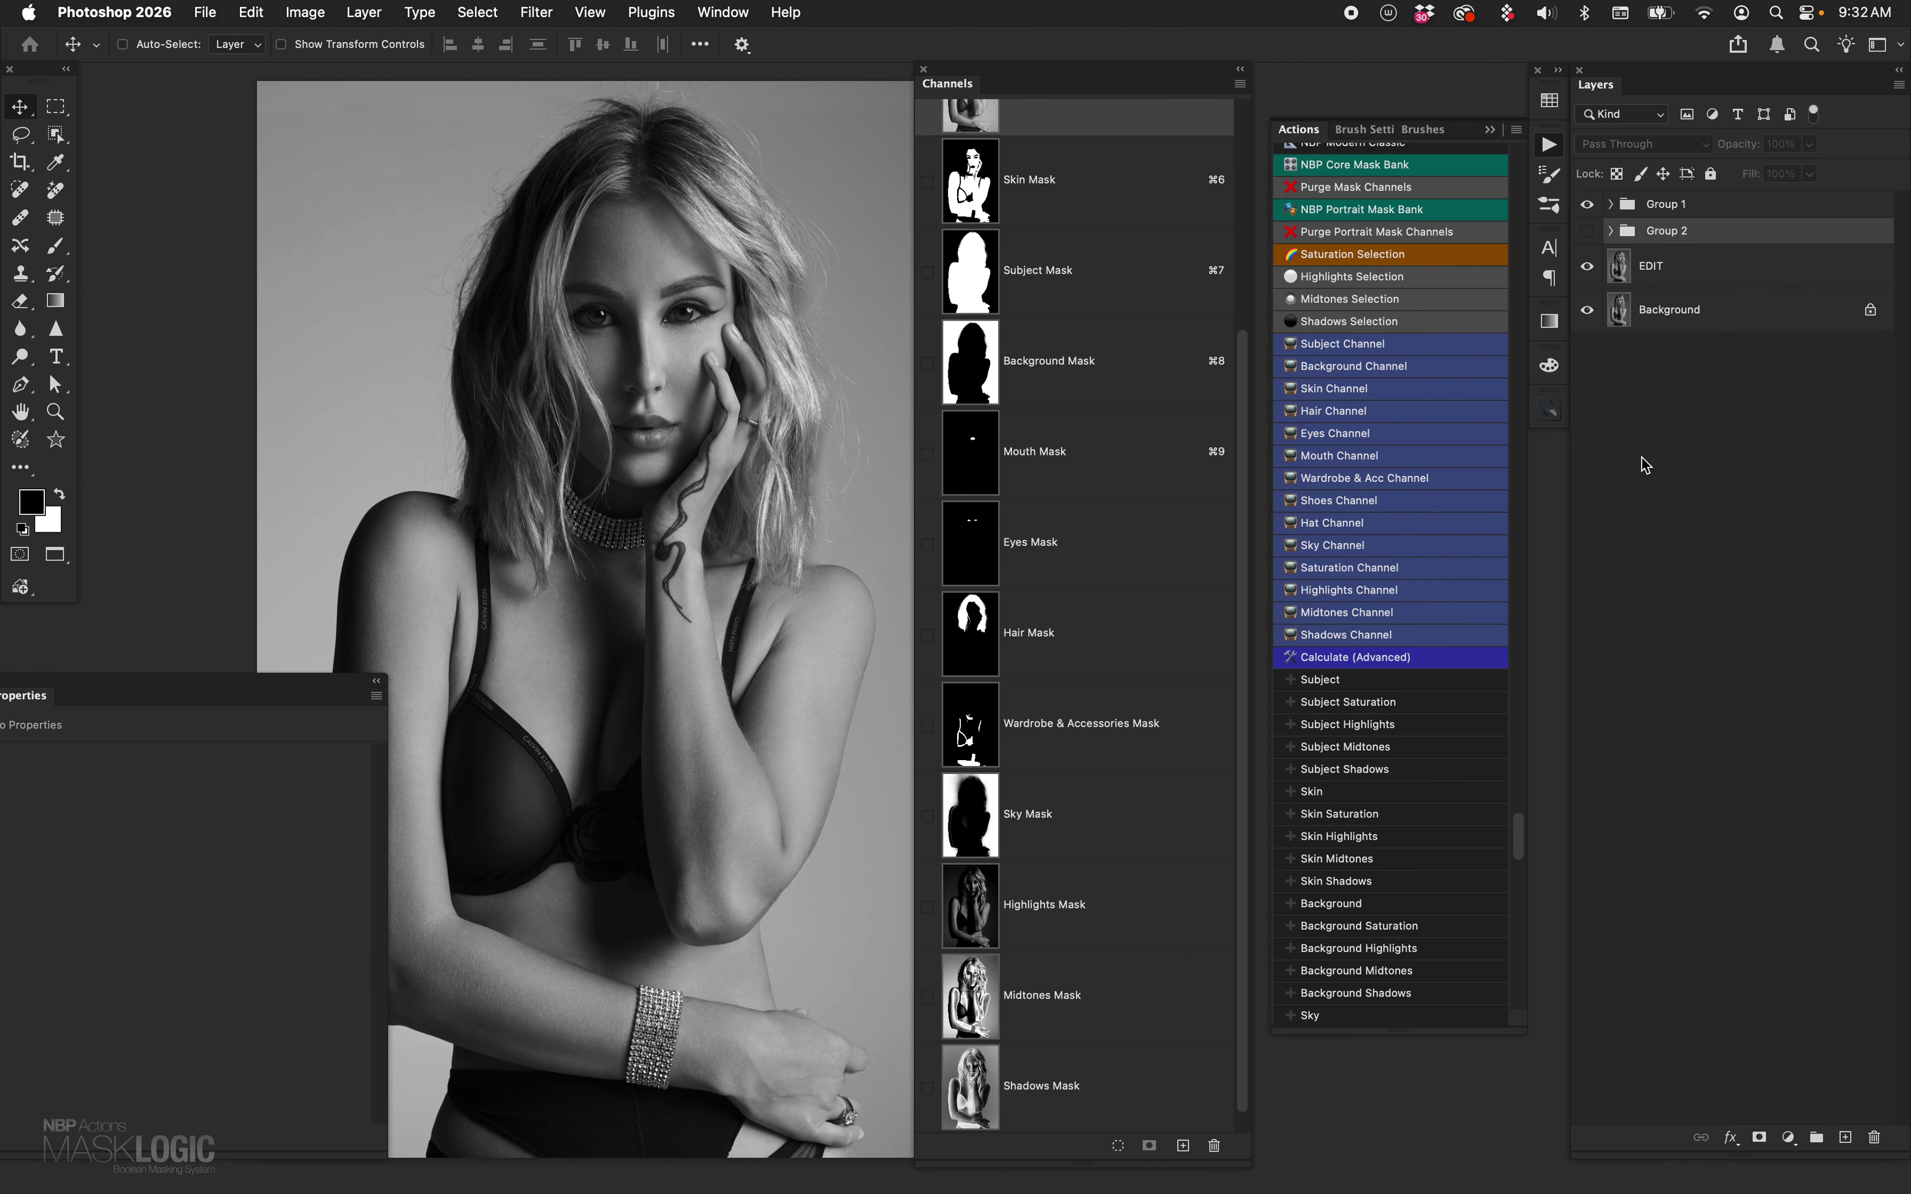
# - Move the Channels panel clear of the portrait, collapse the Actions panel, and reposition the image in the open workspace
pyautogui.moveTo(961, 70); pyautogui.dragTo(1053, 72)
pyautogui.click(1550, 146)
pyautogui.moveTo(1216, 75); pyautogui.dragTo(1328, 76)
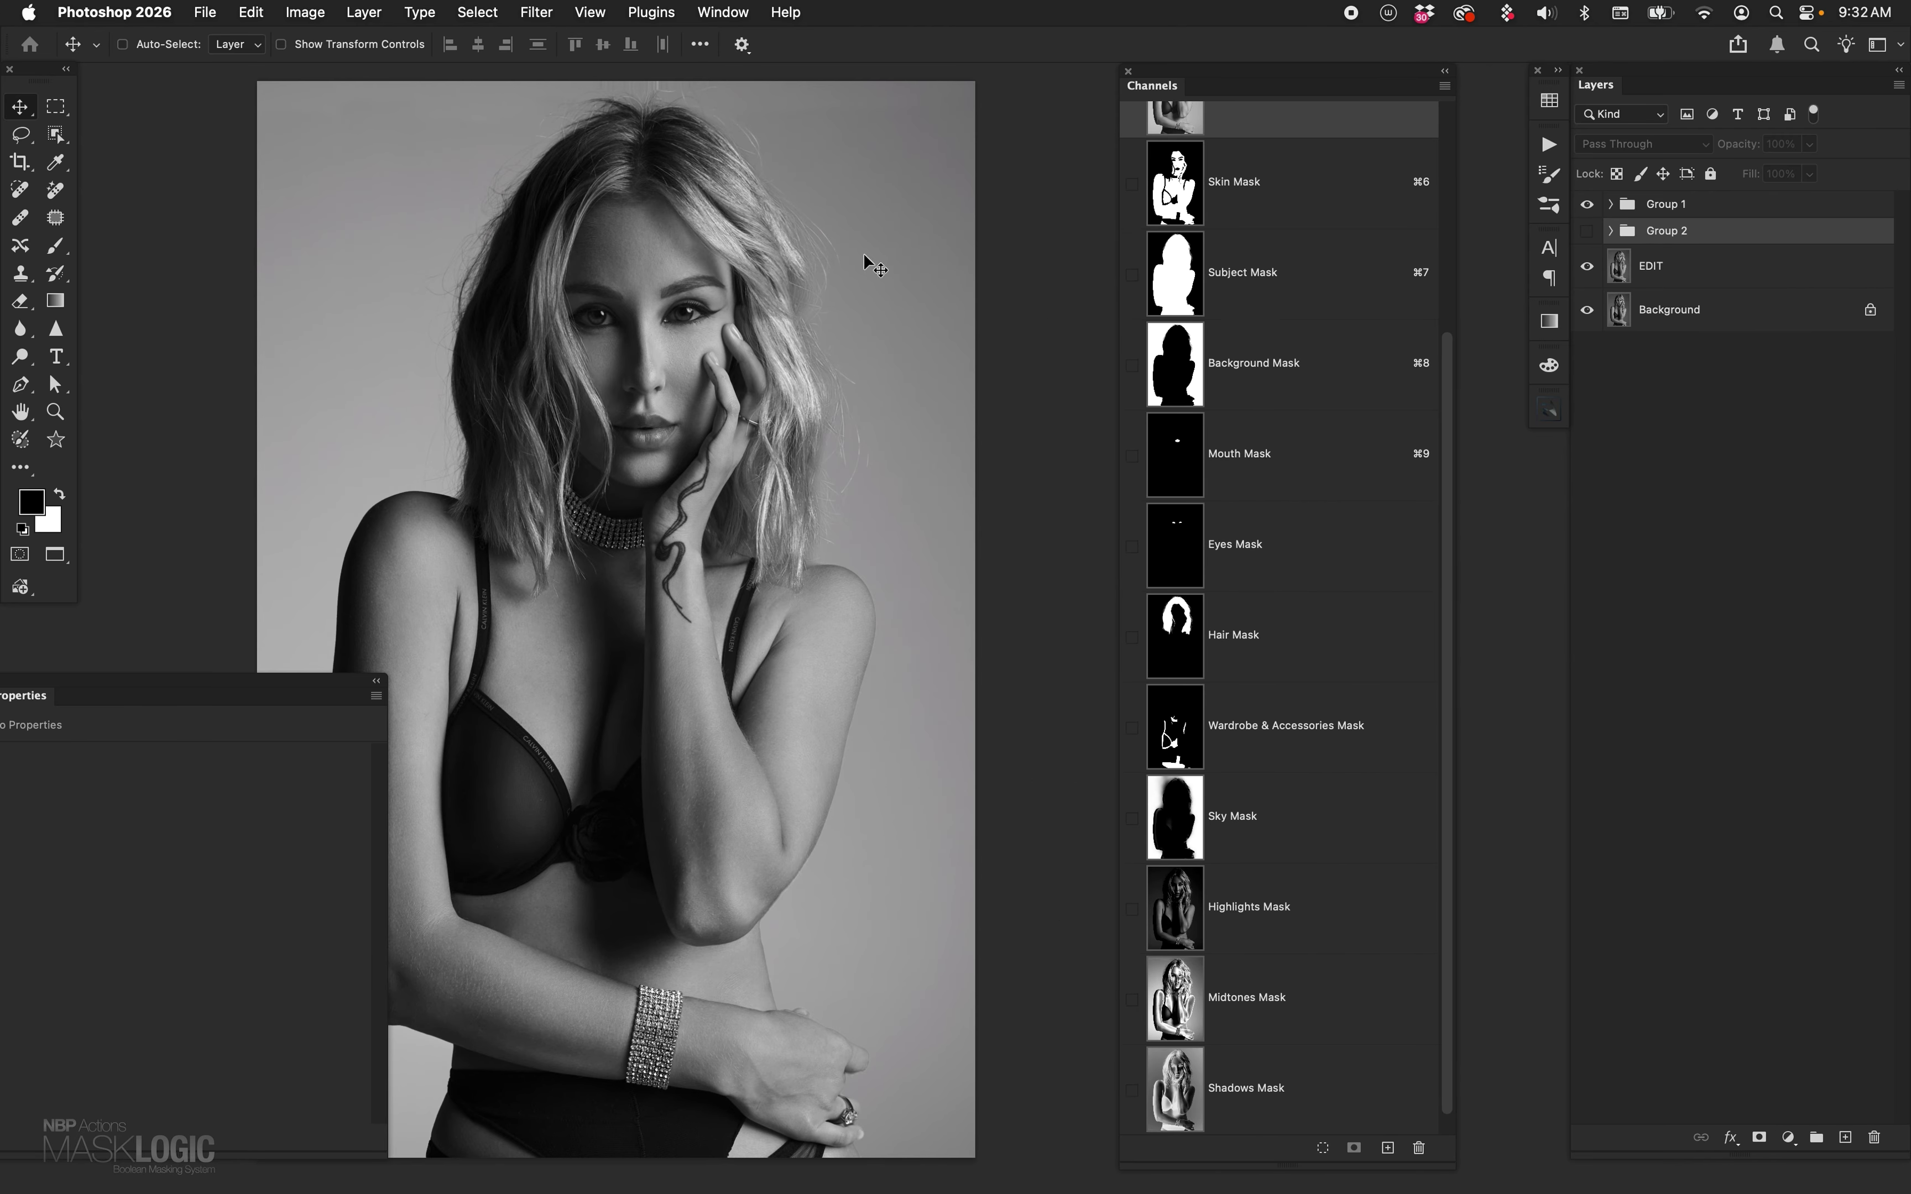
pyautogui.hscroll(-3, 789, 277)
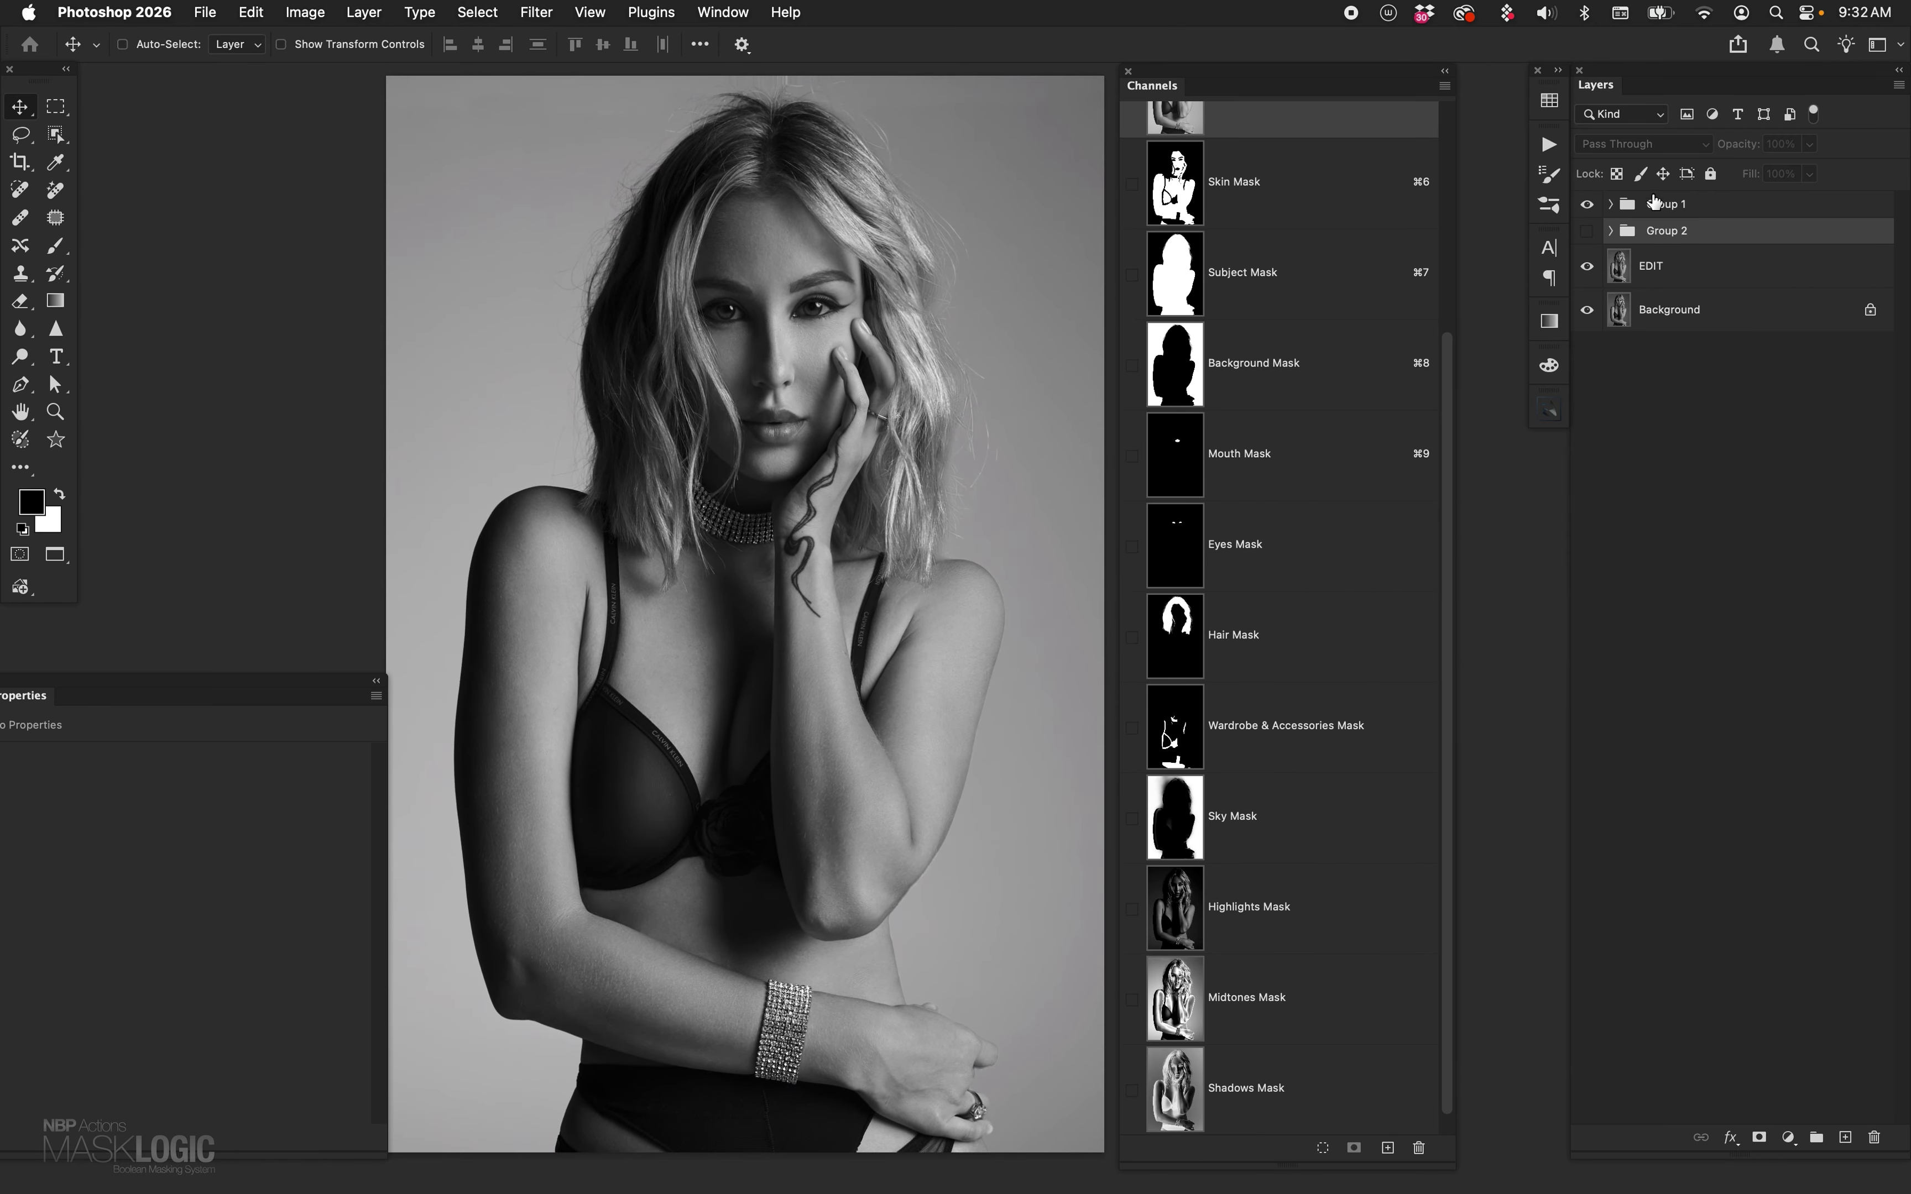
# - Compare the light-background and dark-background edits by alternating the visibility of Group 1 and Group 2
pyautogui.click(1587, 205)
pyautogui.click(1587, 231)
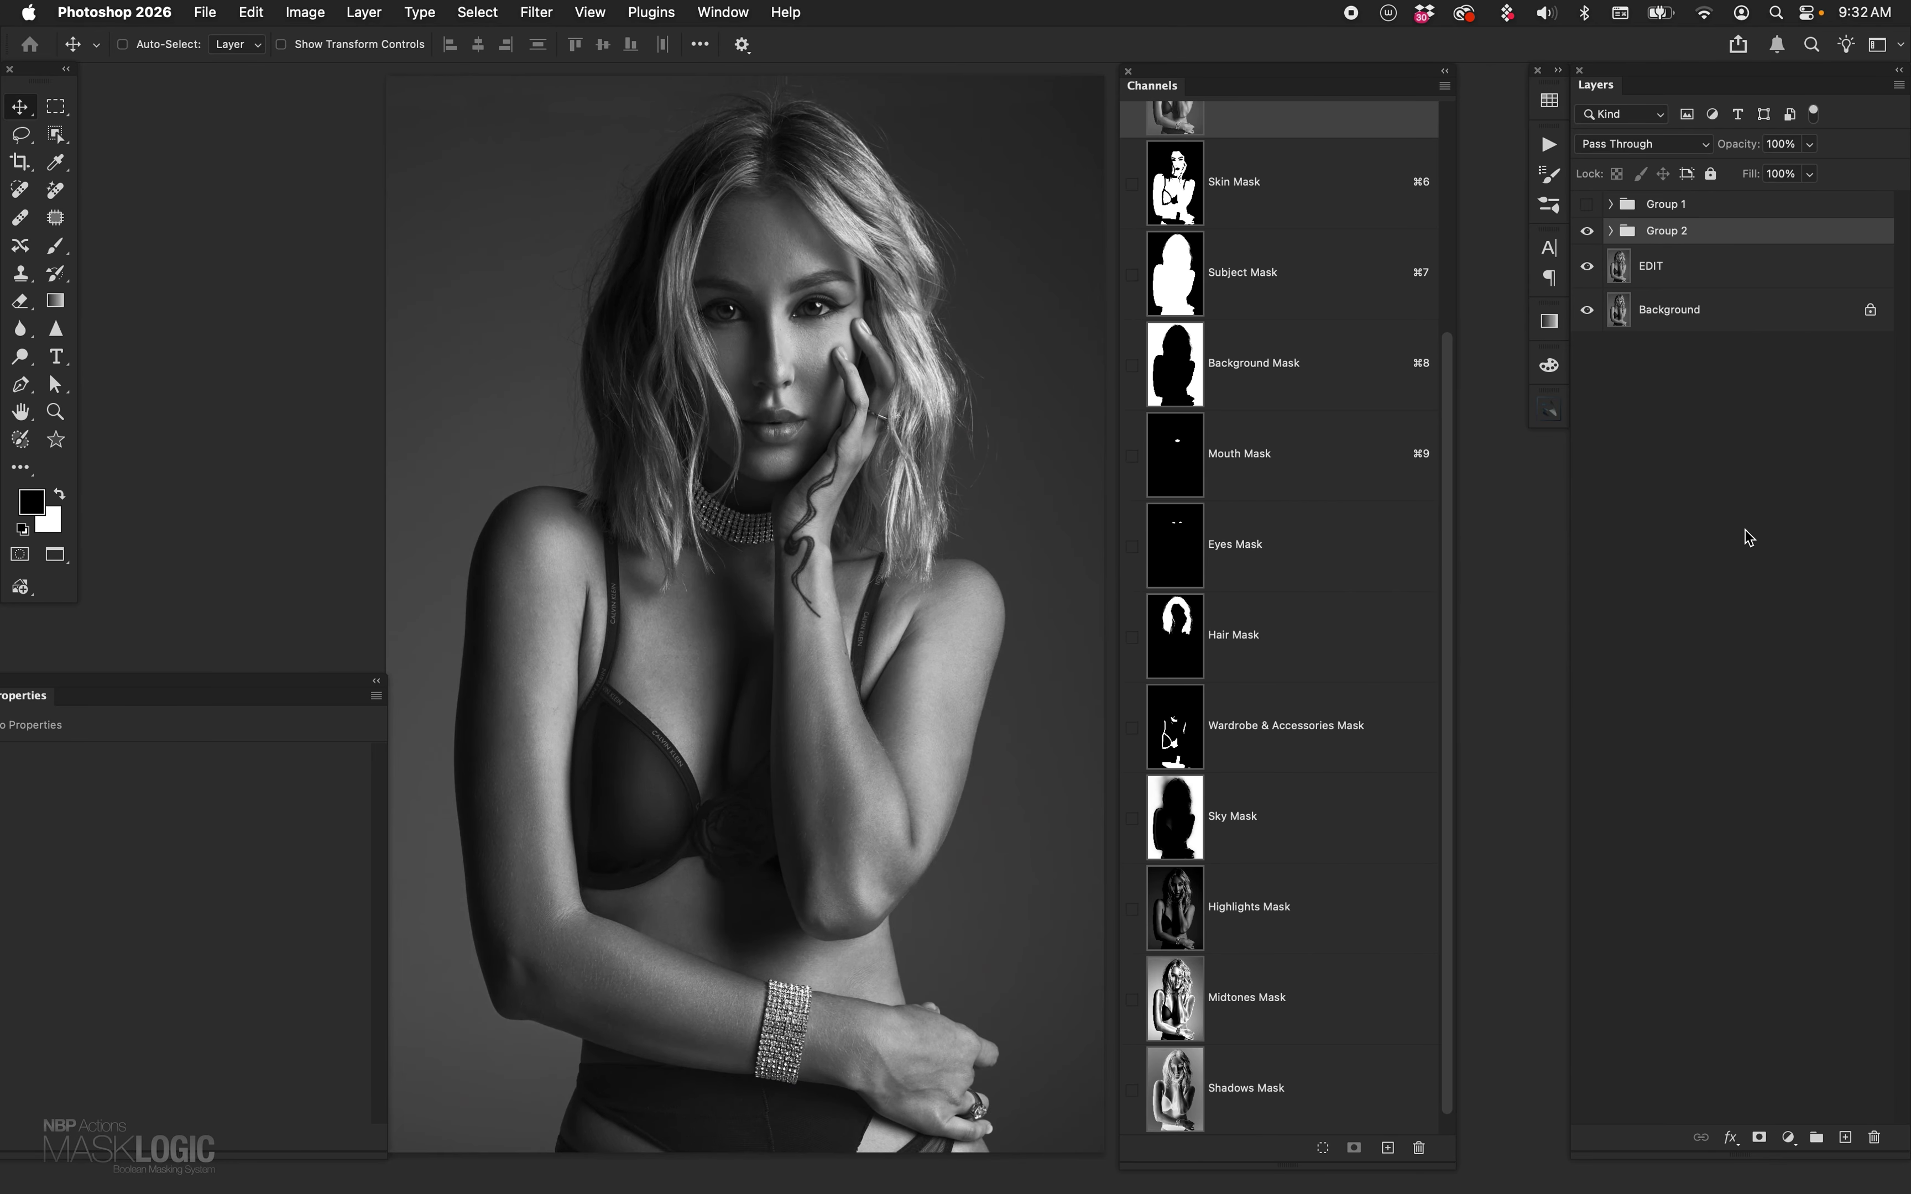
pyautogui.click(1587, 231)
pyautogui.click(1587, 205)
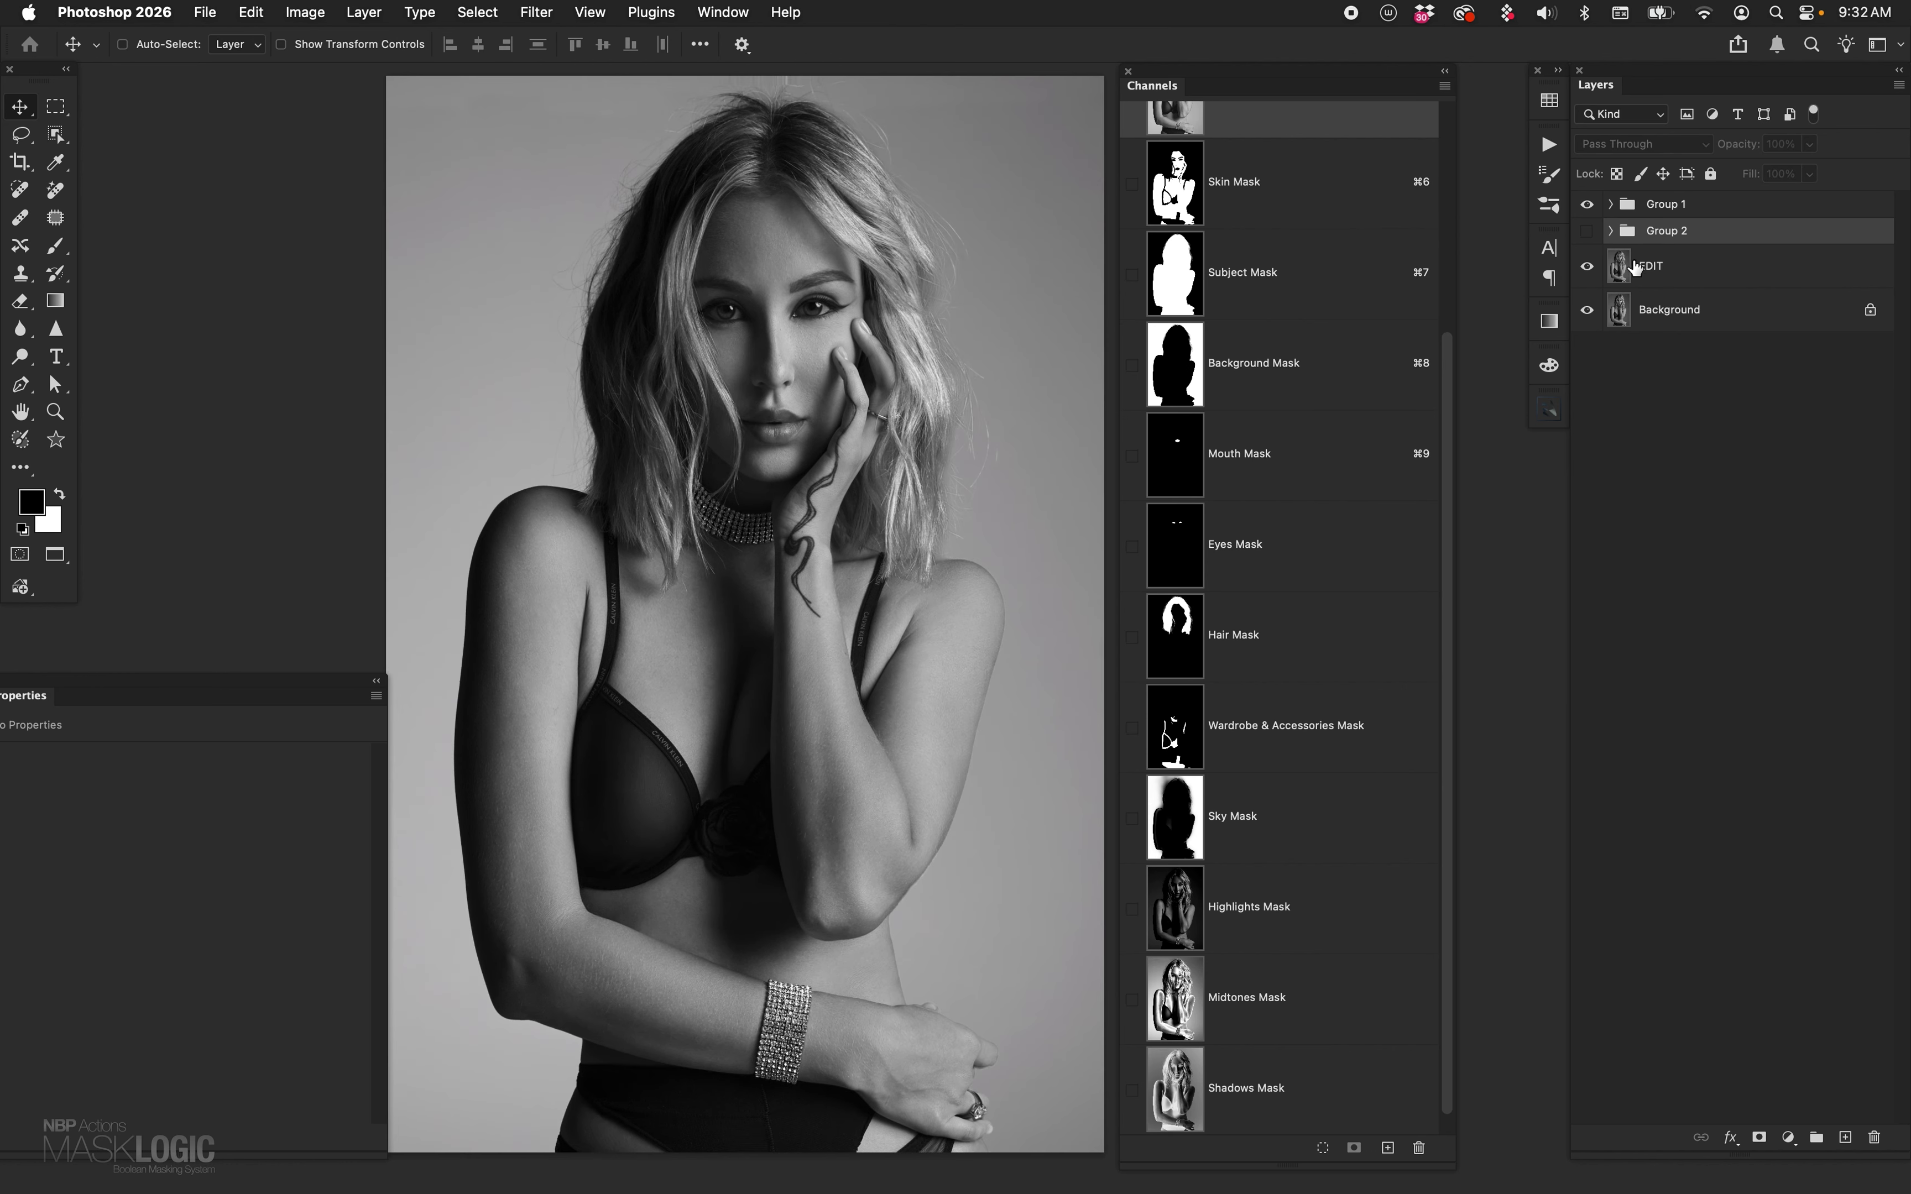
pyautogui.click(1587, 205)
pyautogui.click(1587, 230)
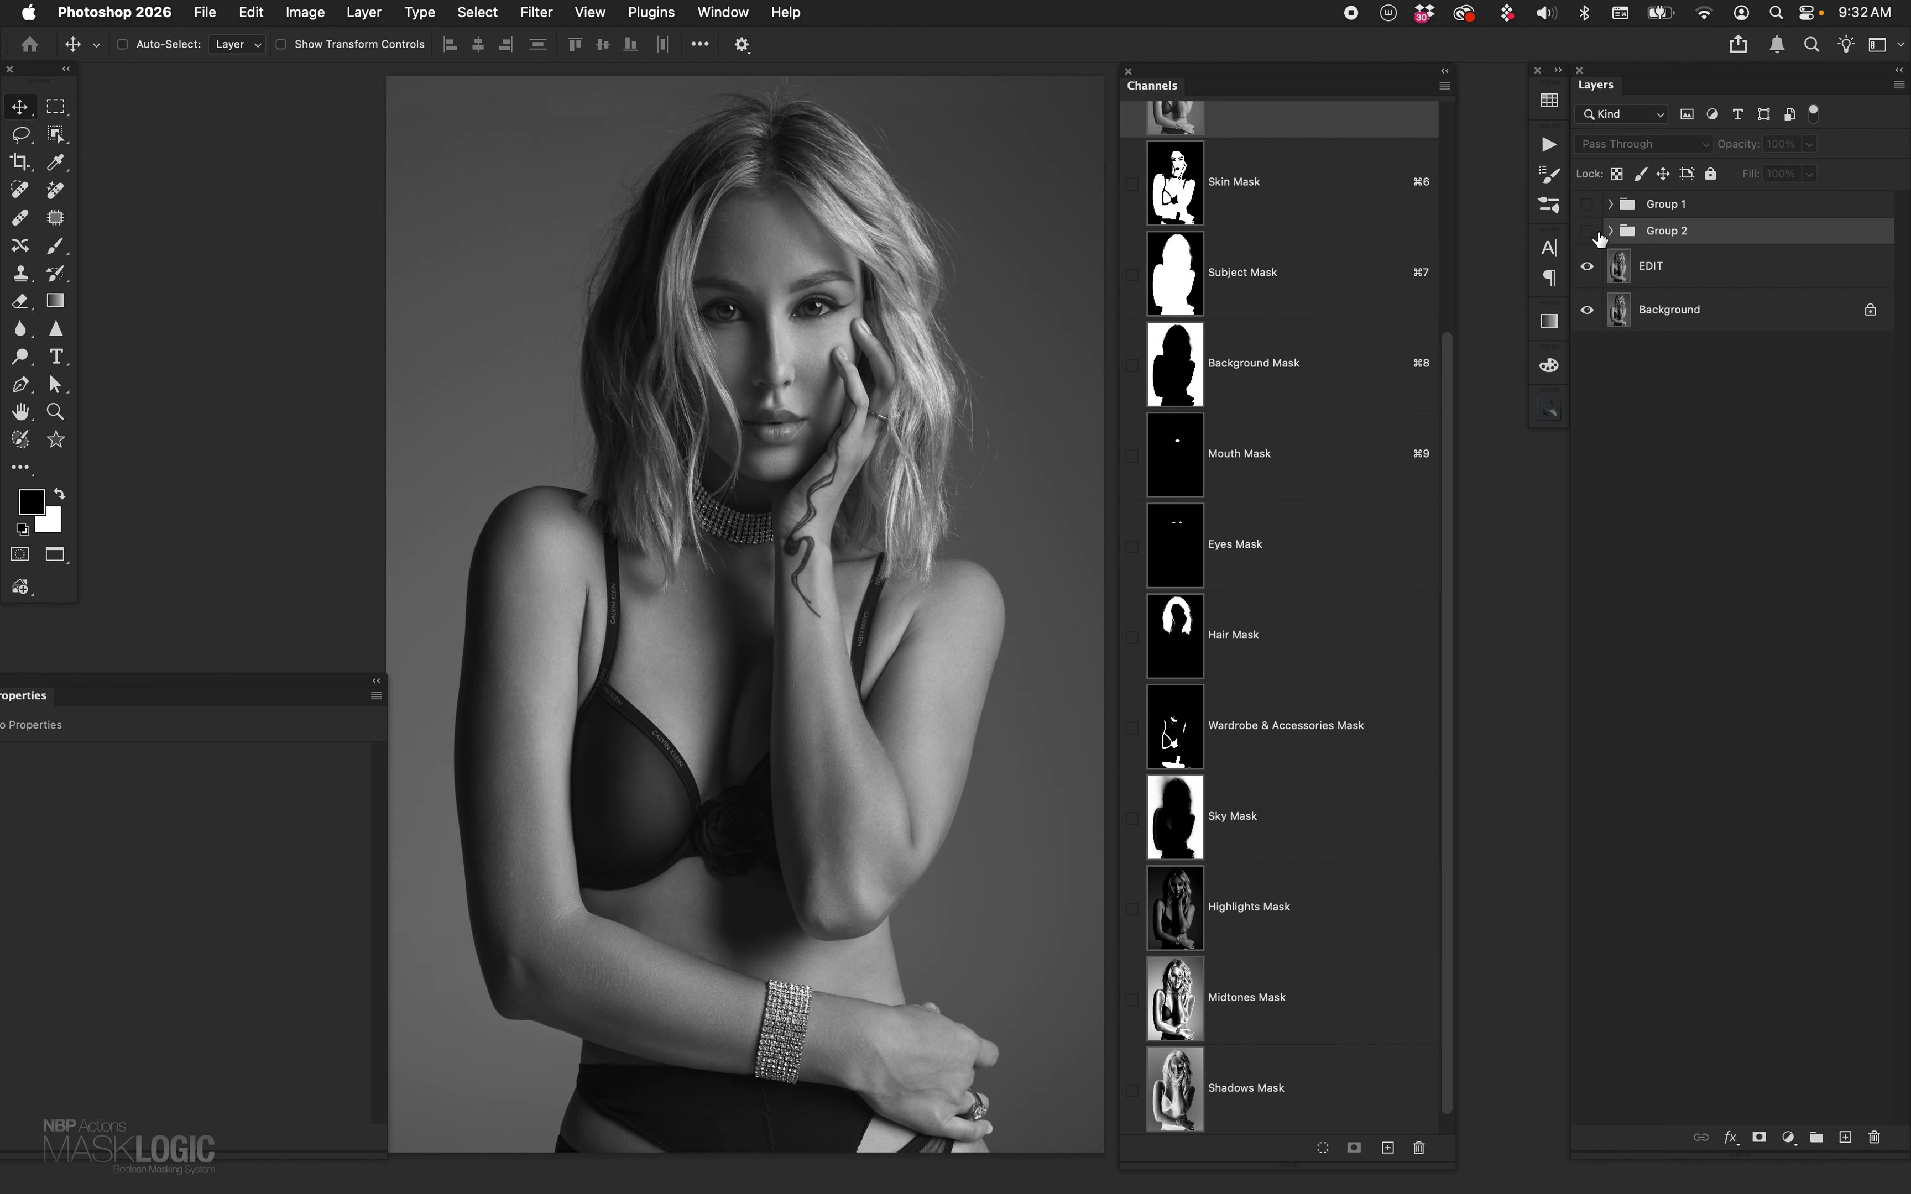
pyautogui.click(1586, 232)
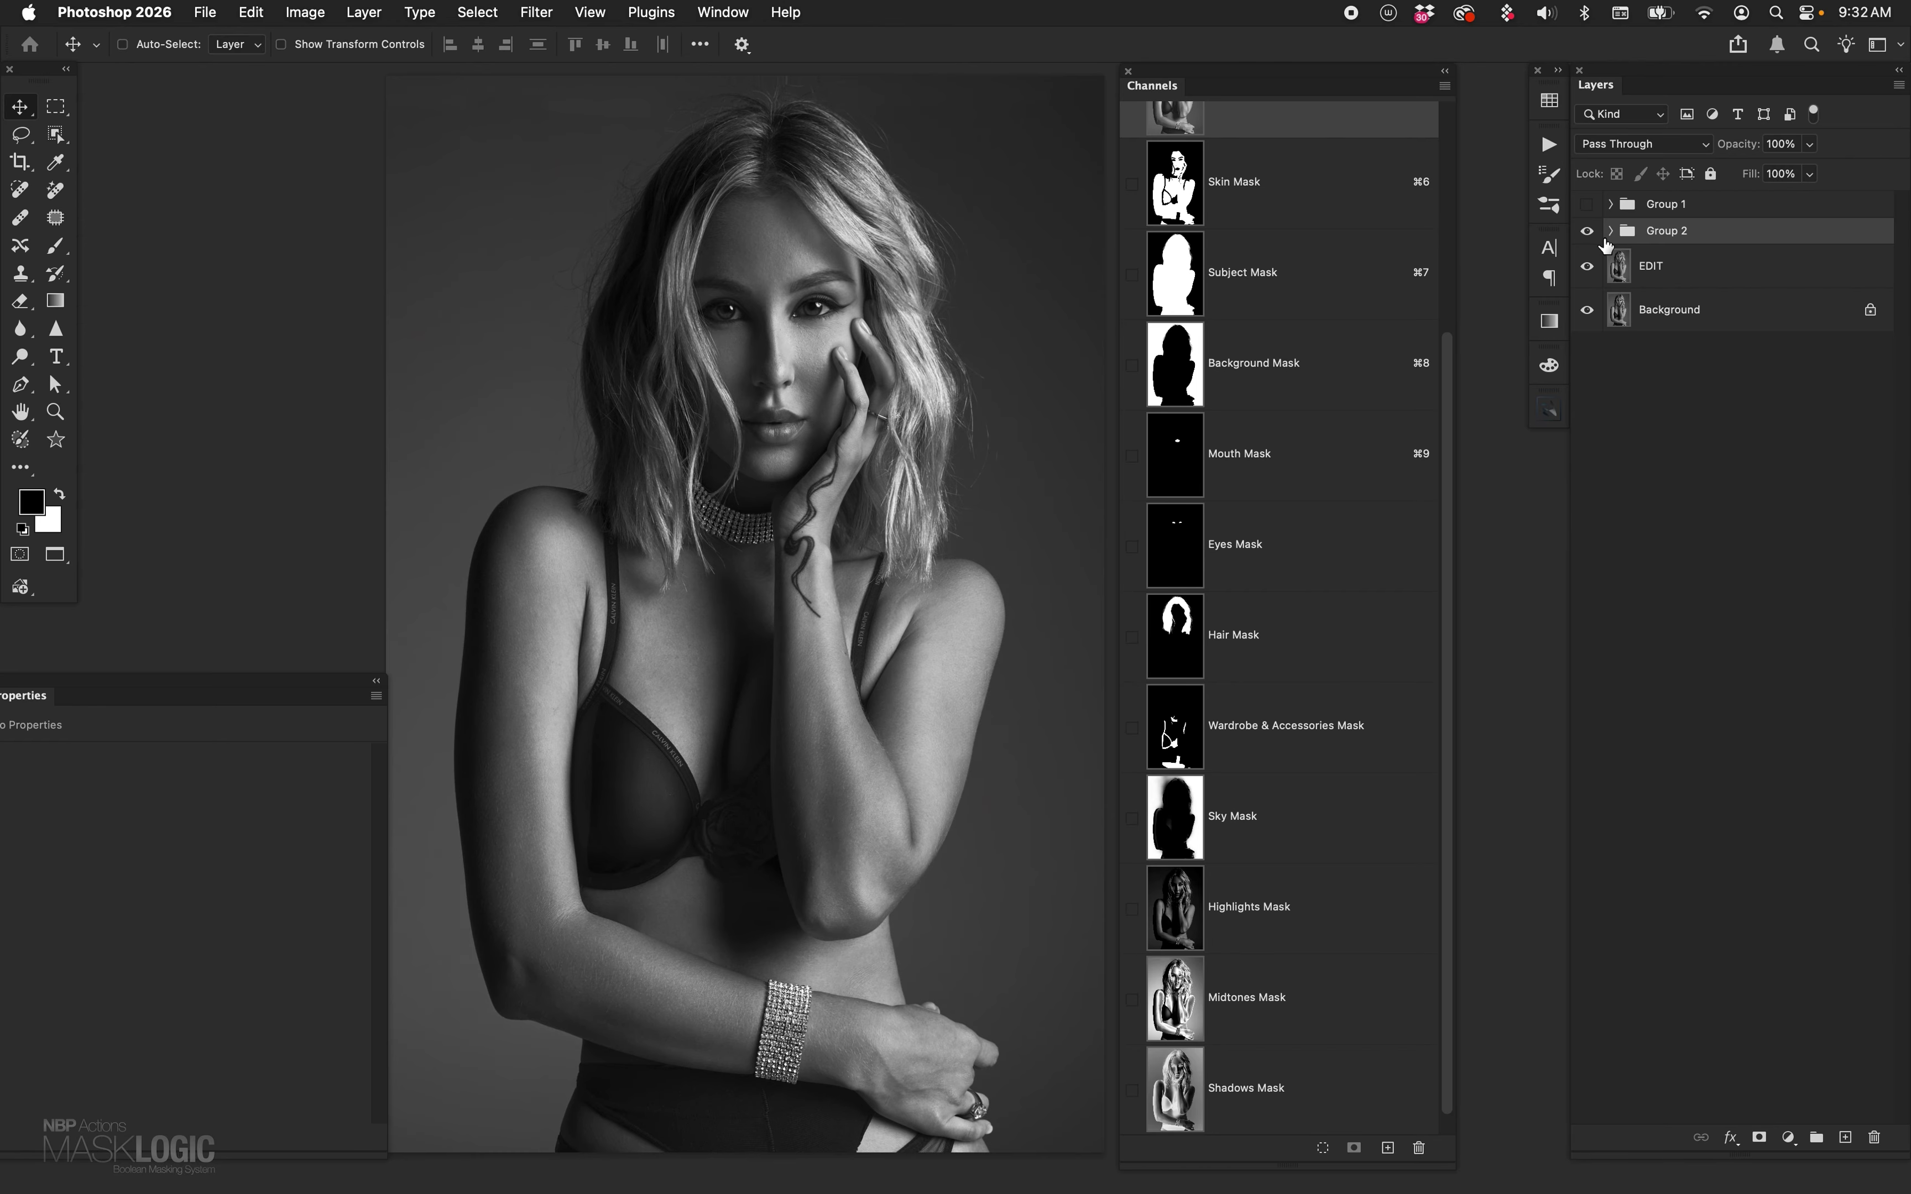
pyautogui.click(1587, 232)
pyautogui.click(1587, 204)
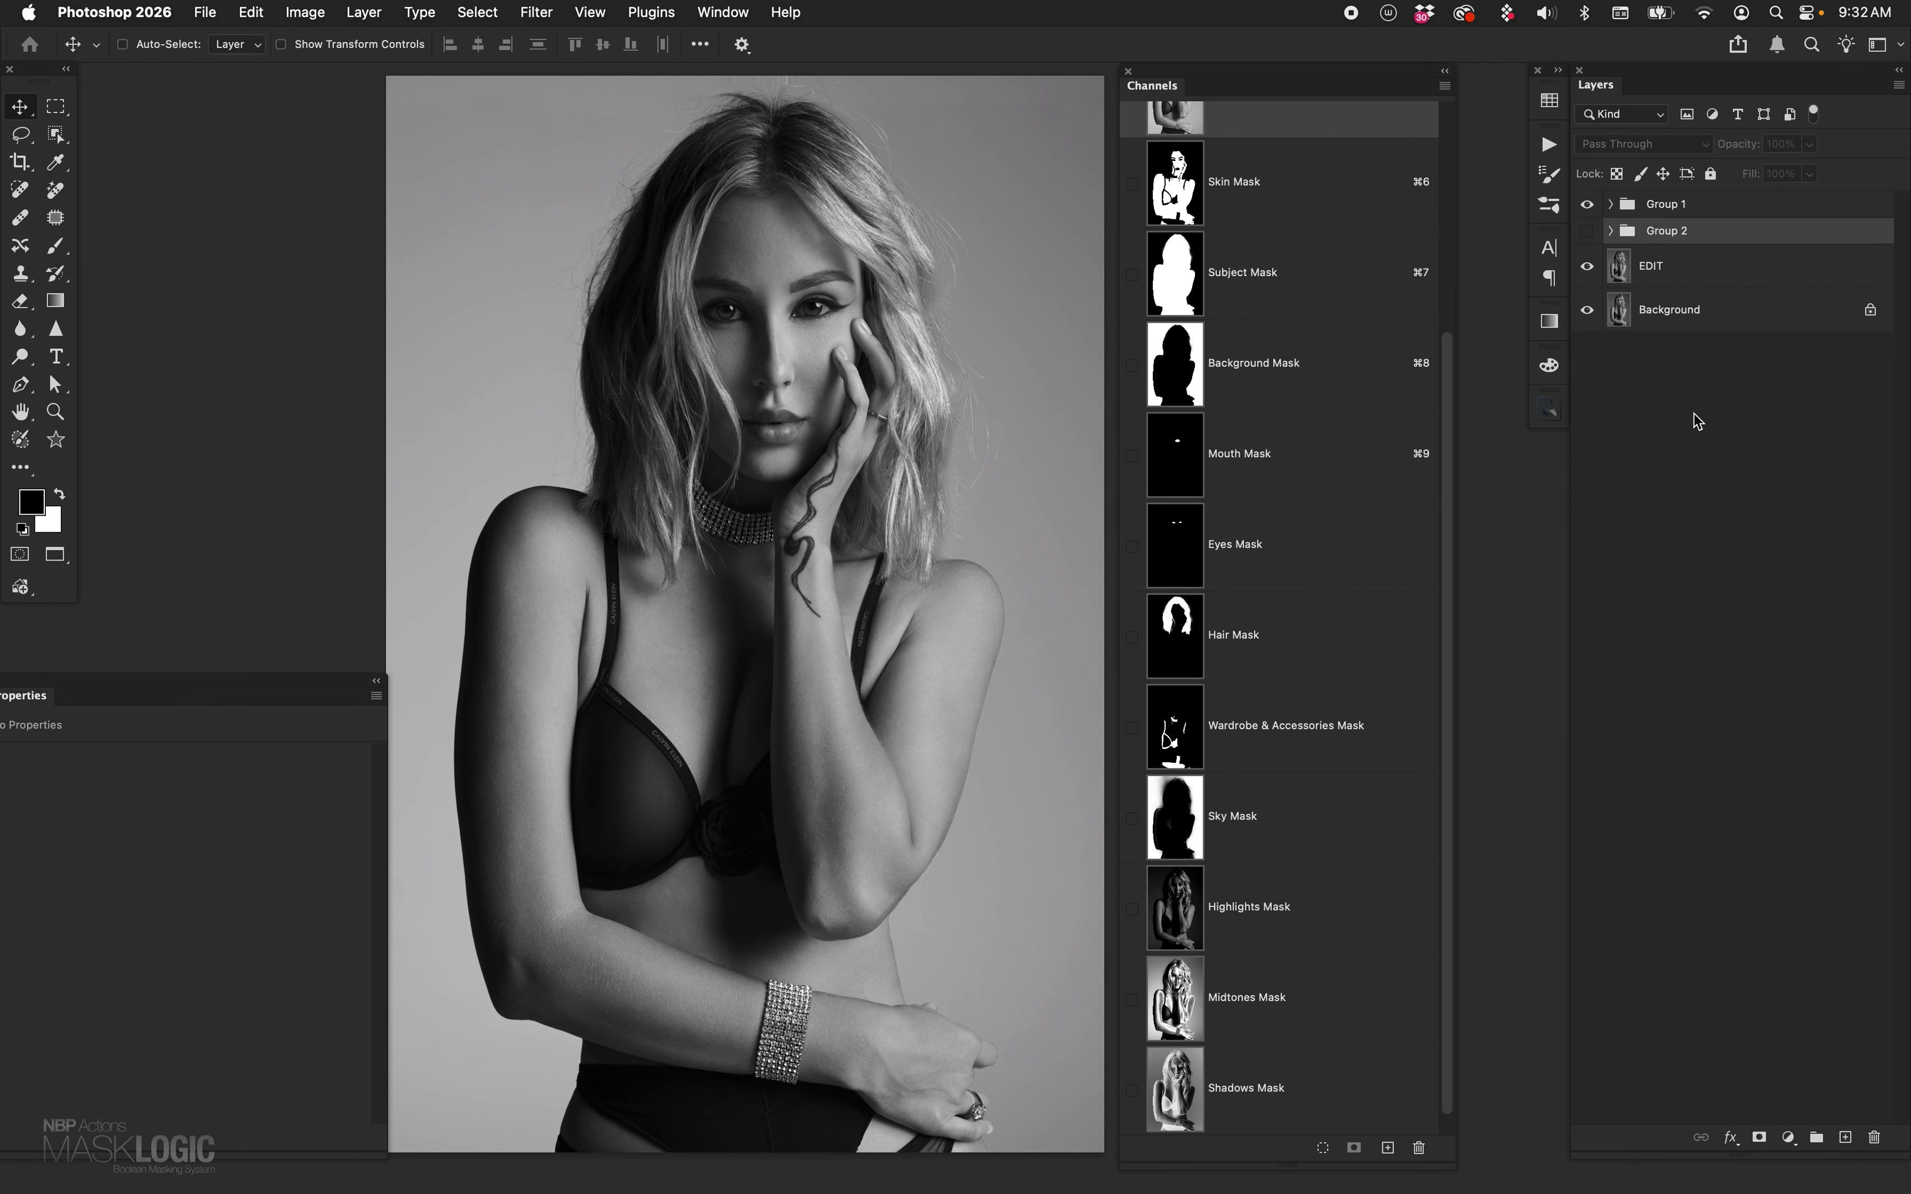
# - Hide Group 1 and delete both Group 1 and Group 2, keeping the EDIT and Background layers
pyautogui.click(1587, 205)
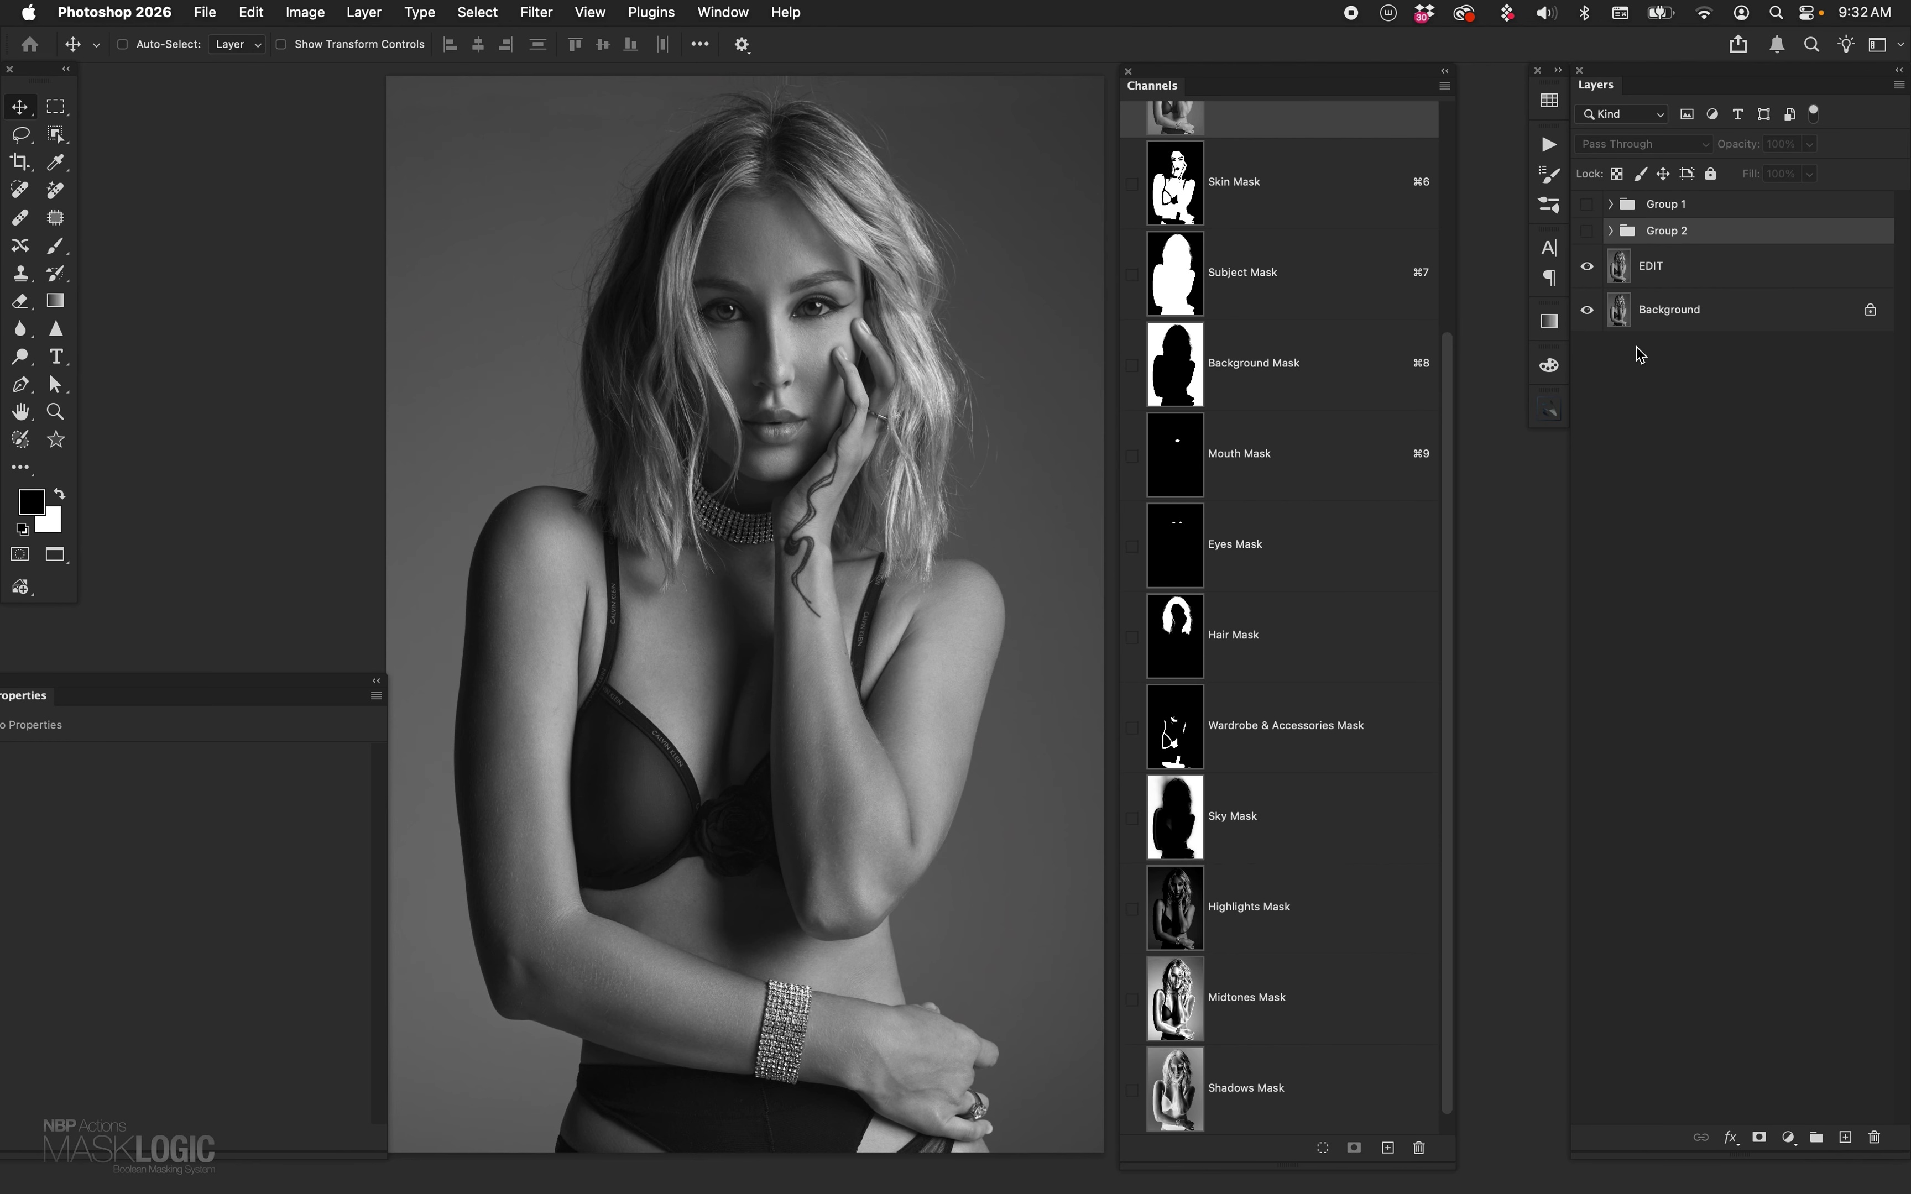
pyautogui.hotkey('alt', ']')
pyautogui.keyDown('shift'); pyautogui.click(1744, 238); pyautogui.keyUp('shift')
pyautogui.press('Delete')
# - Run the Calculate (Advanced) action and set the Source 1 channel to Skin Mask
pyautogui.click(1549, 144)
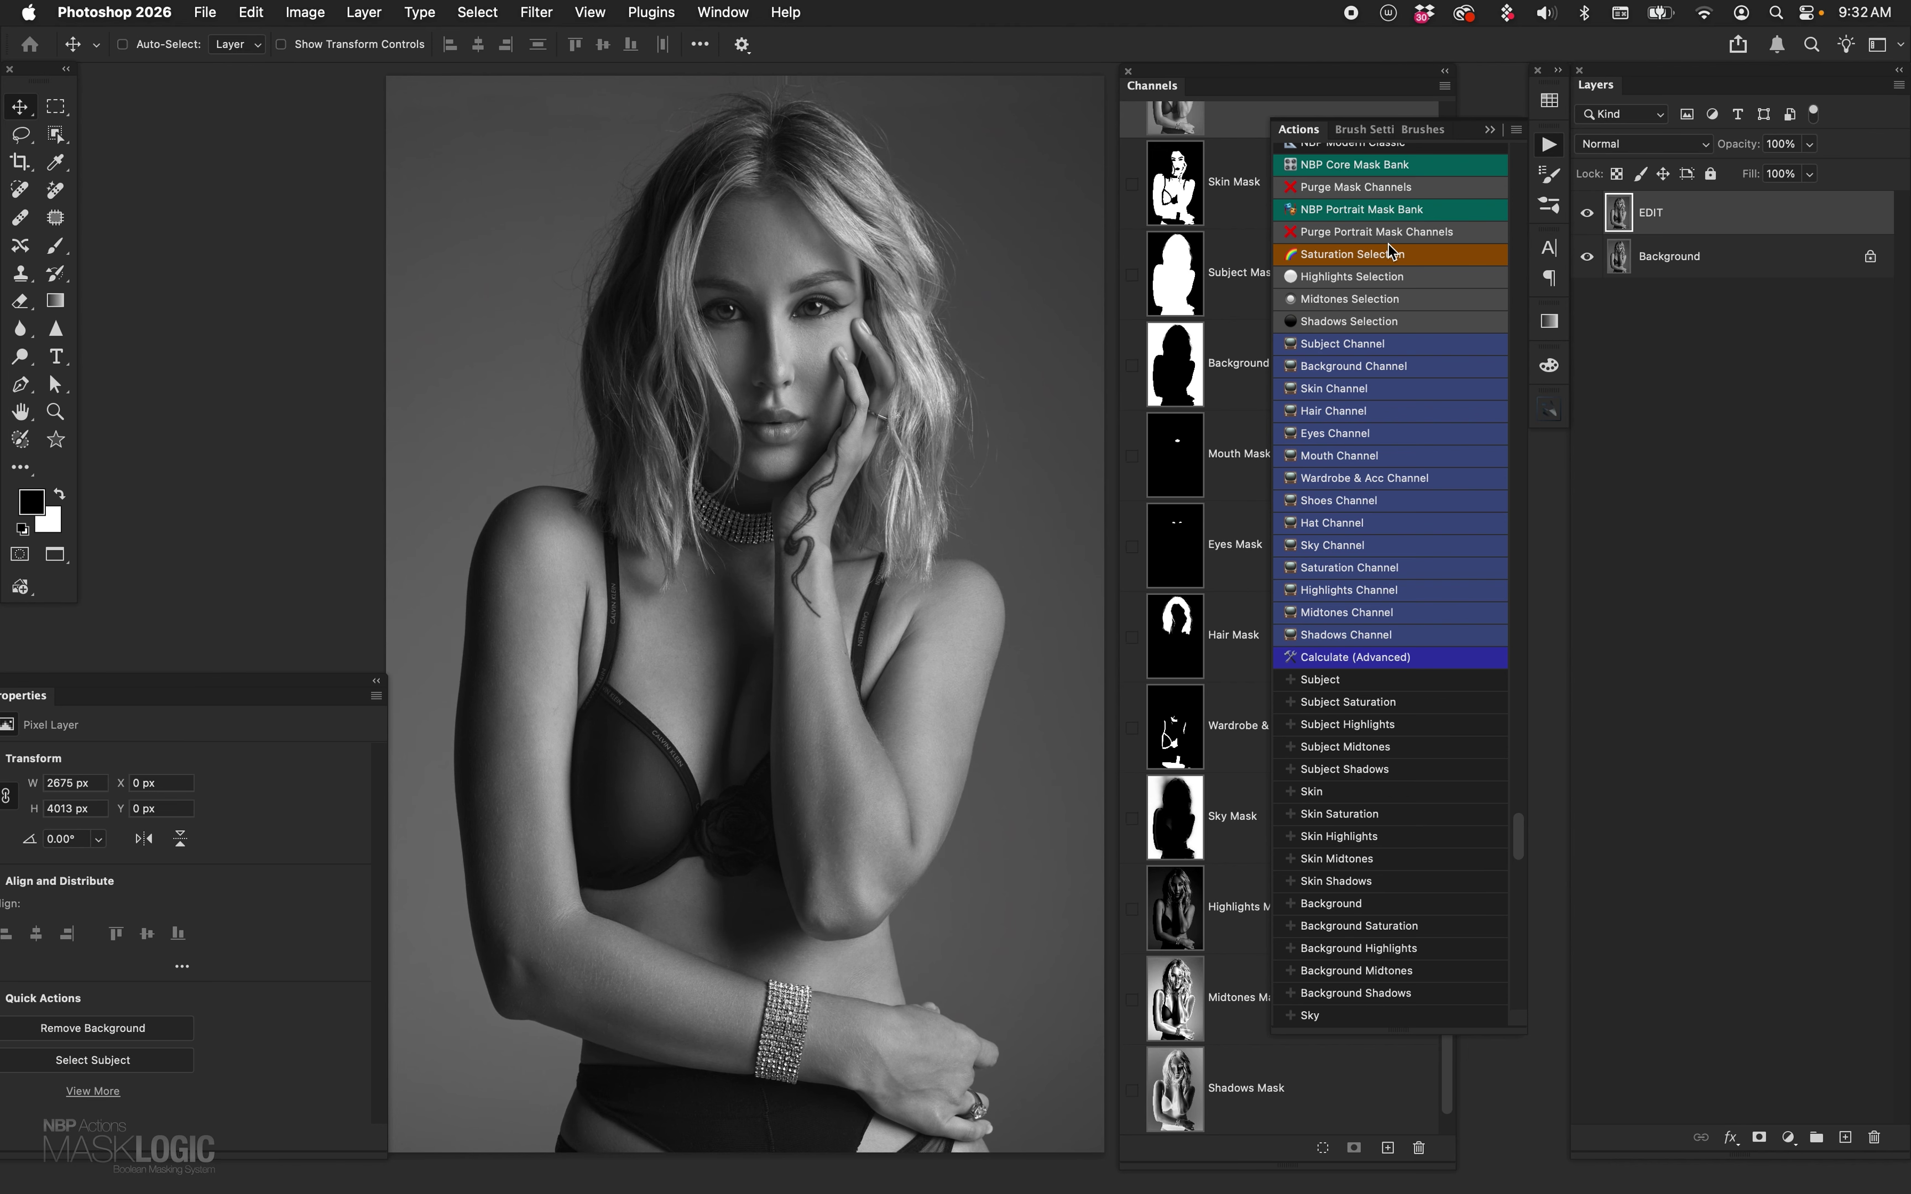
pyautogui.hscroll(2, 866, 374)
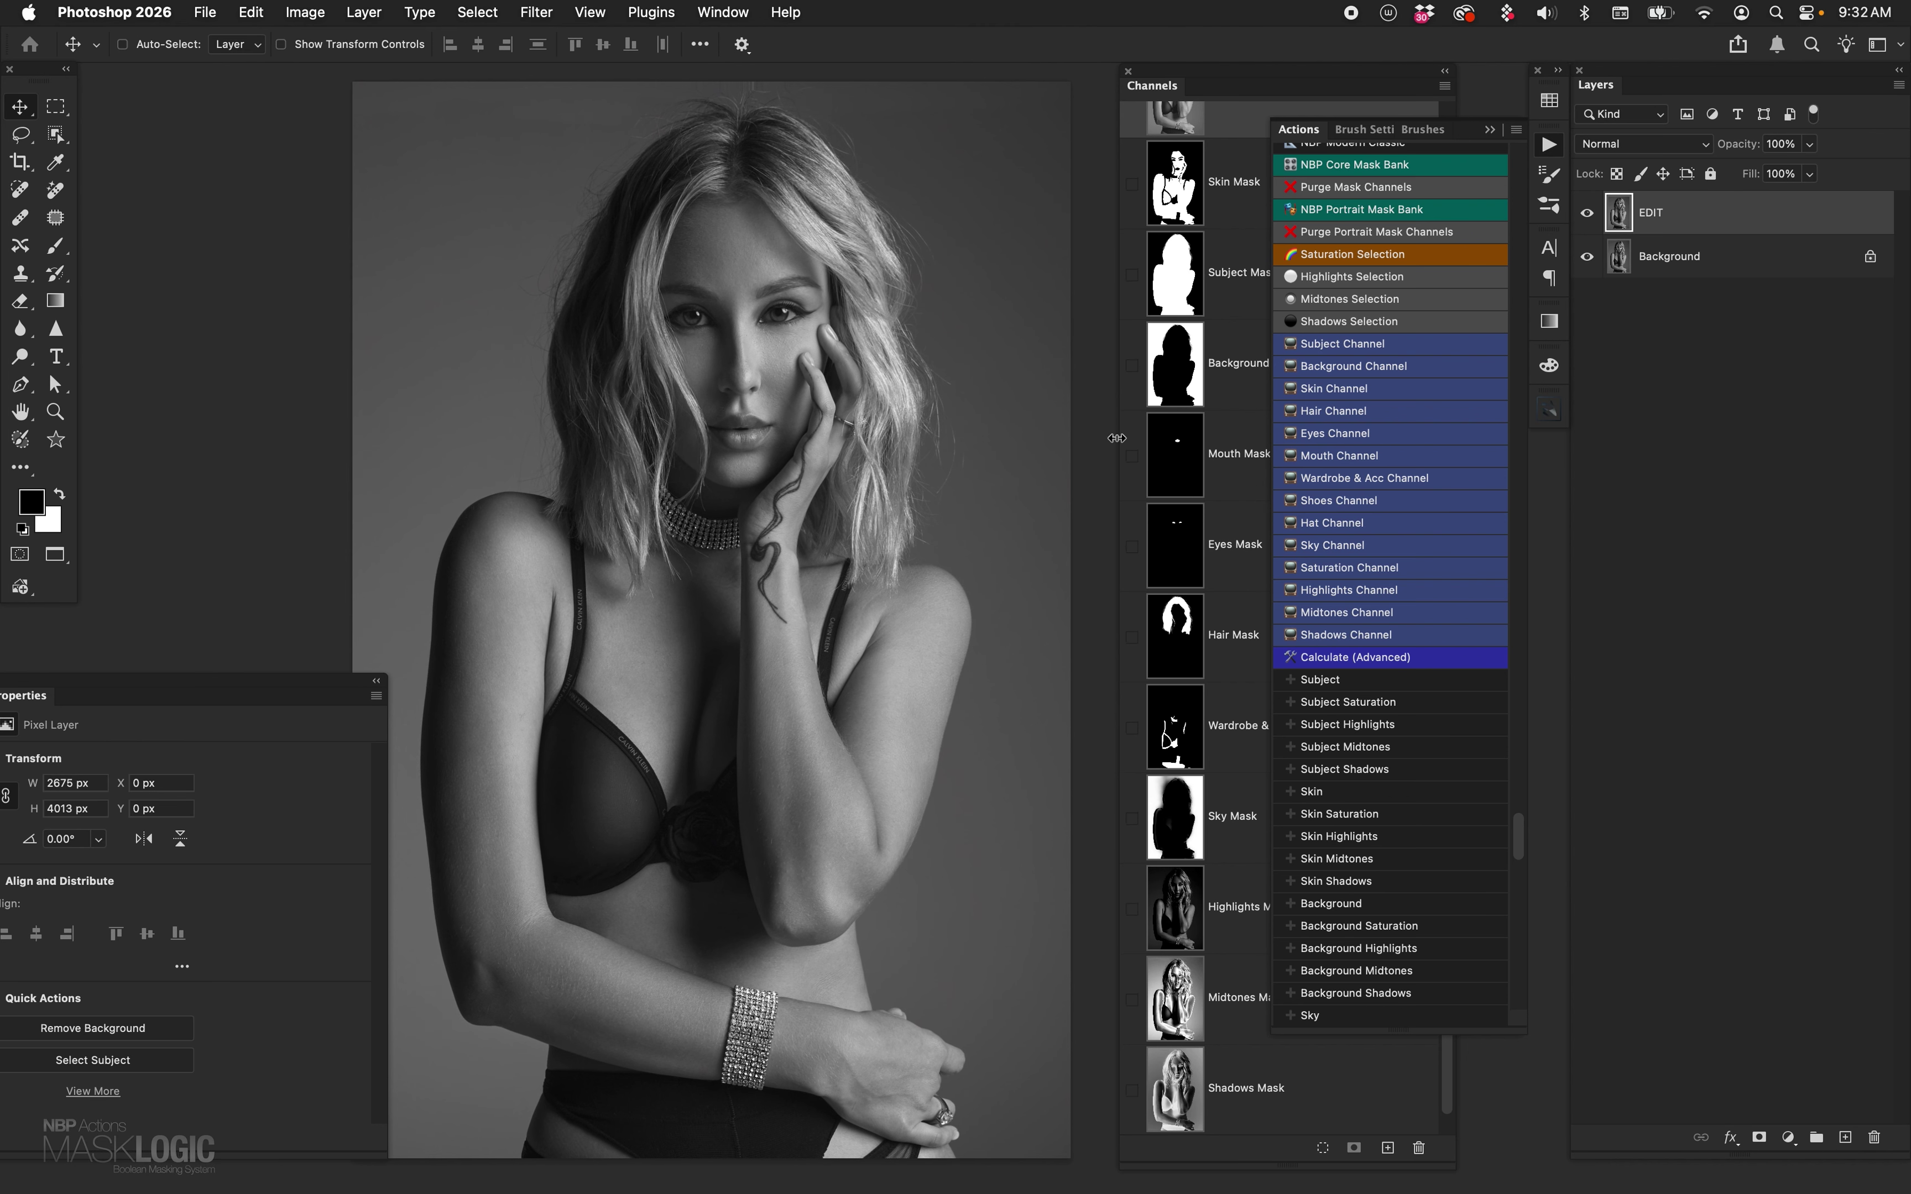
pyautogui.click(1334, 667)
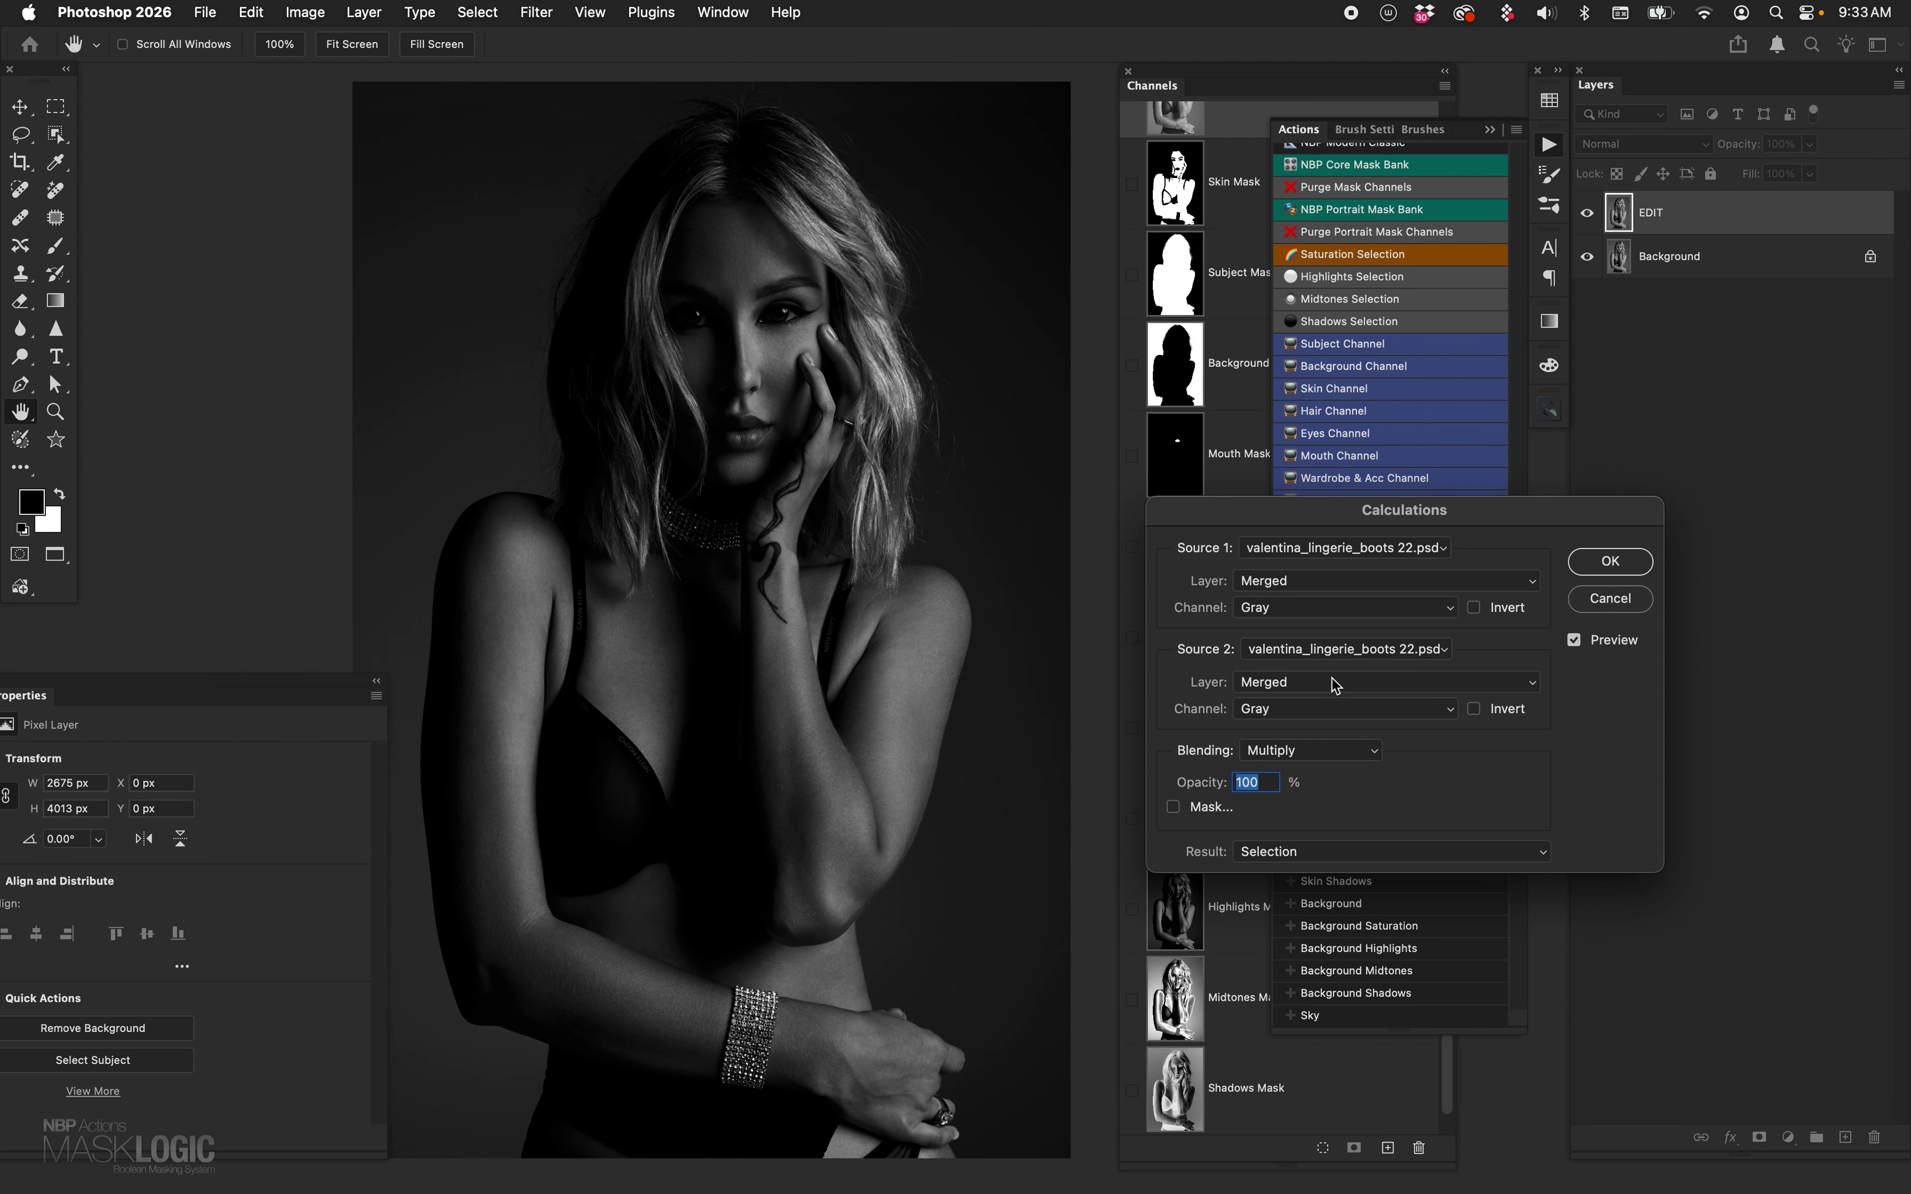
pyautogui.click(1311, 583)
pyautogui.click(1150, 597)
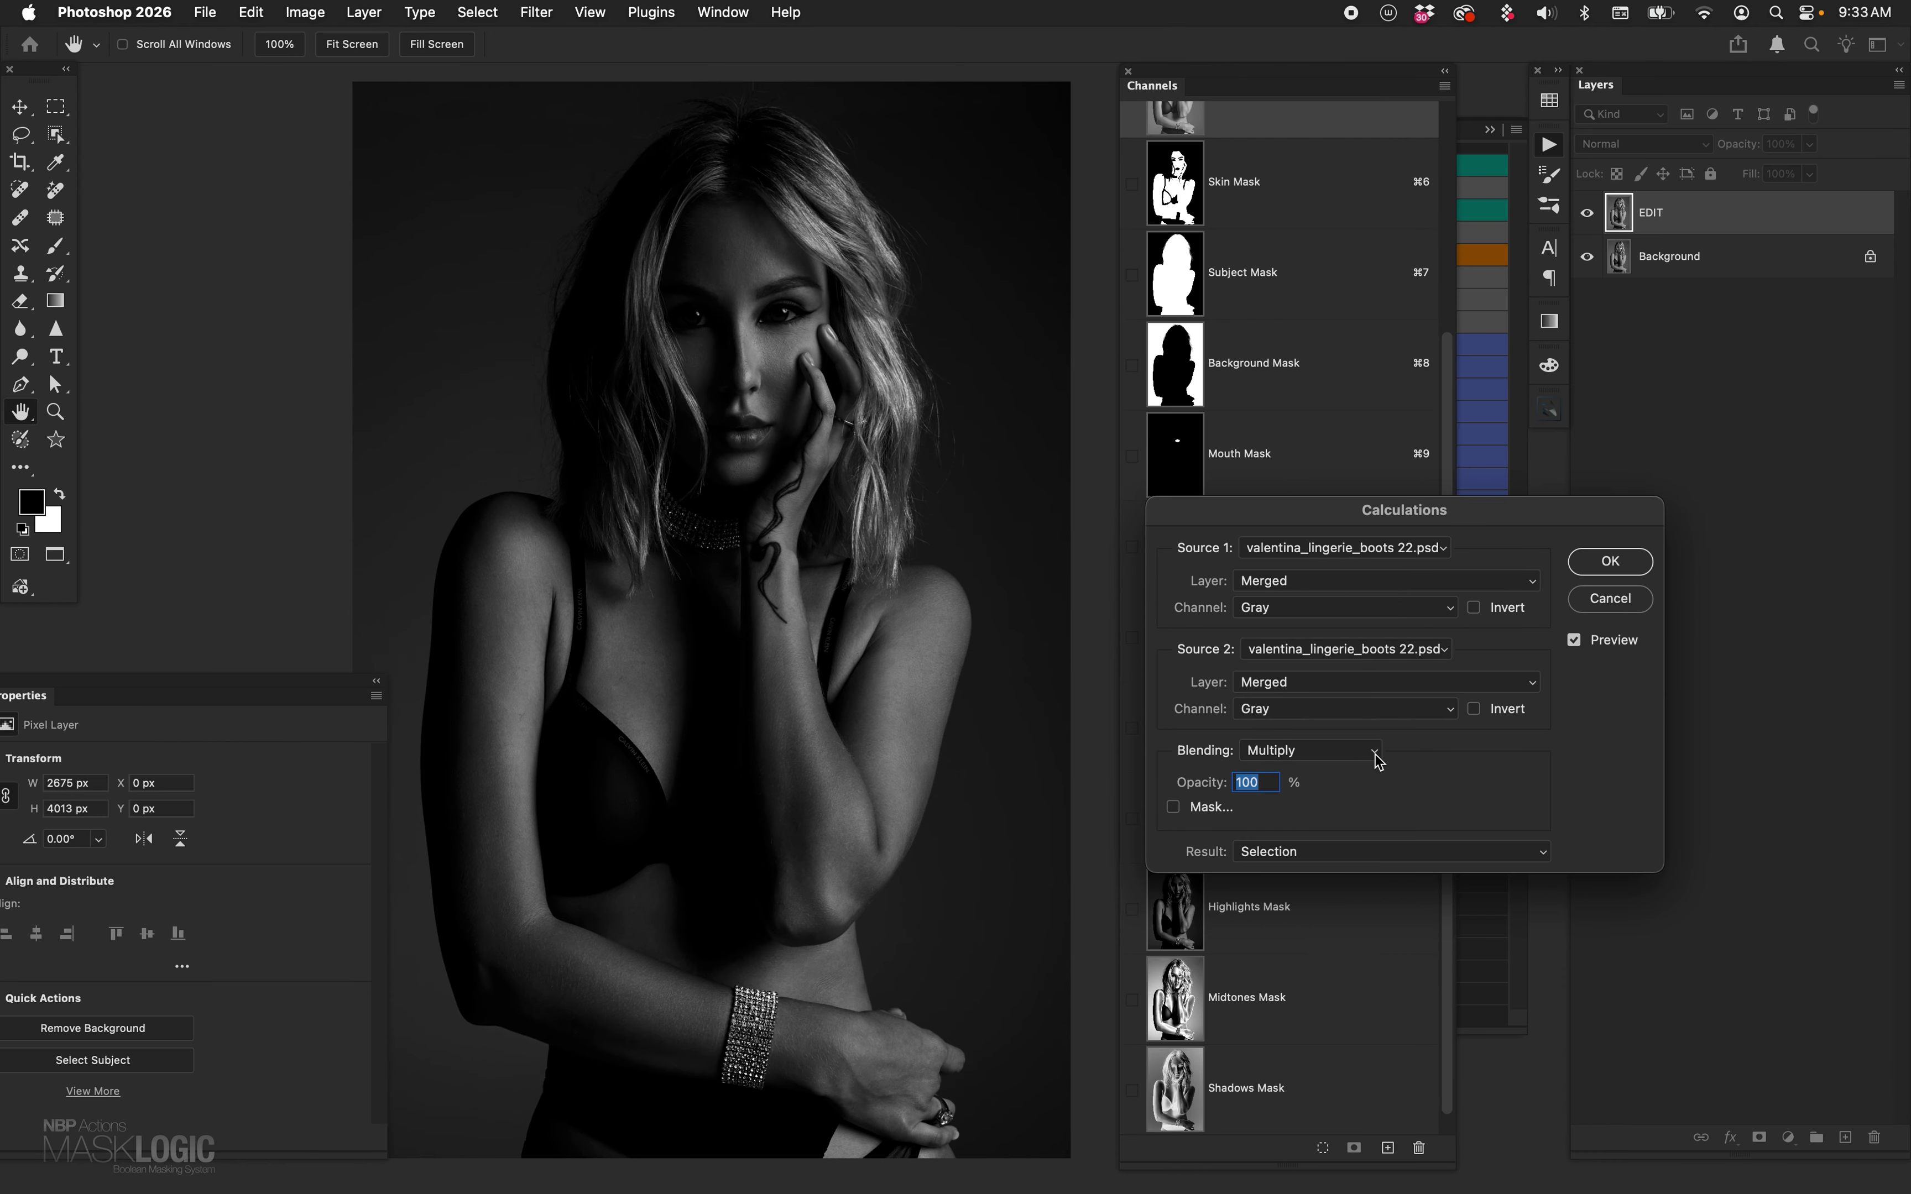
pyautogui.click(1319, 612)
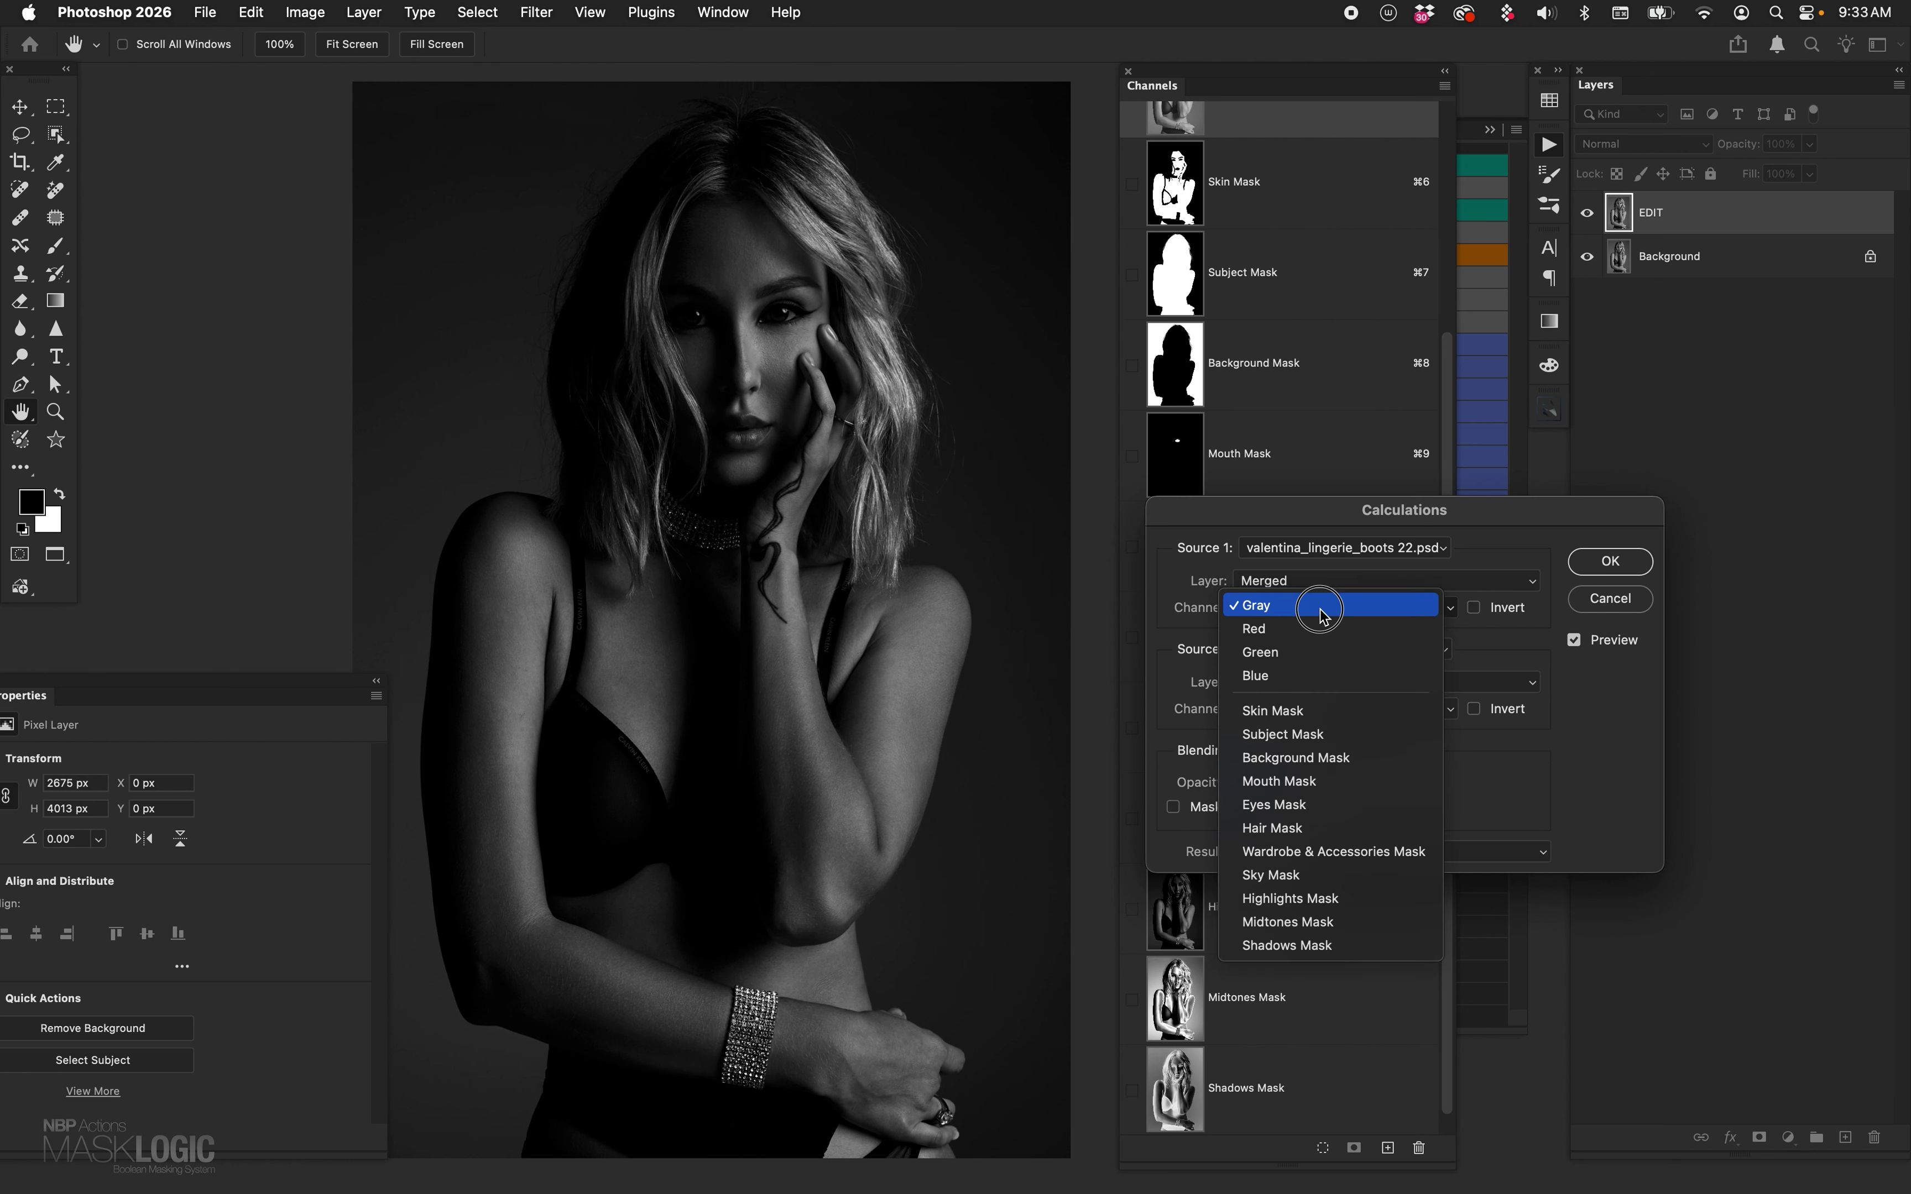
pyautogui.click(1334, 711)
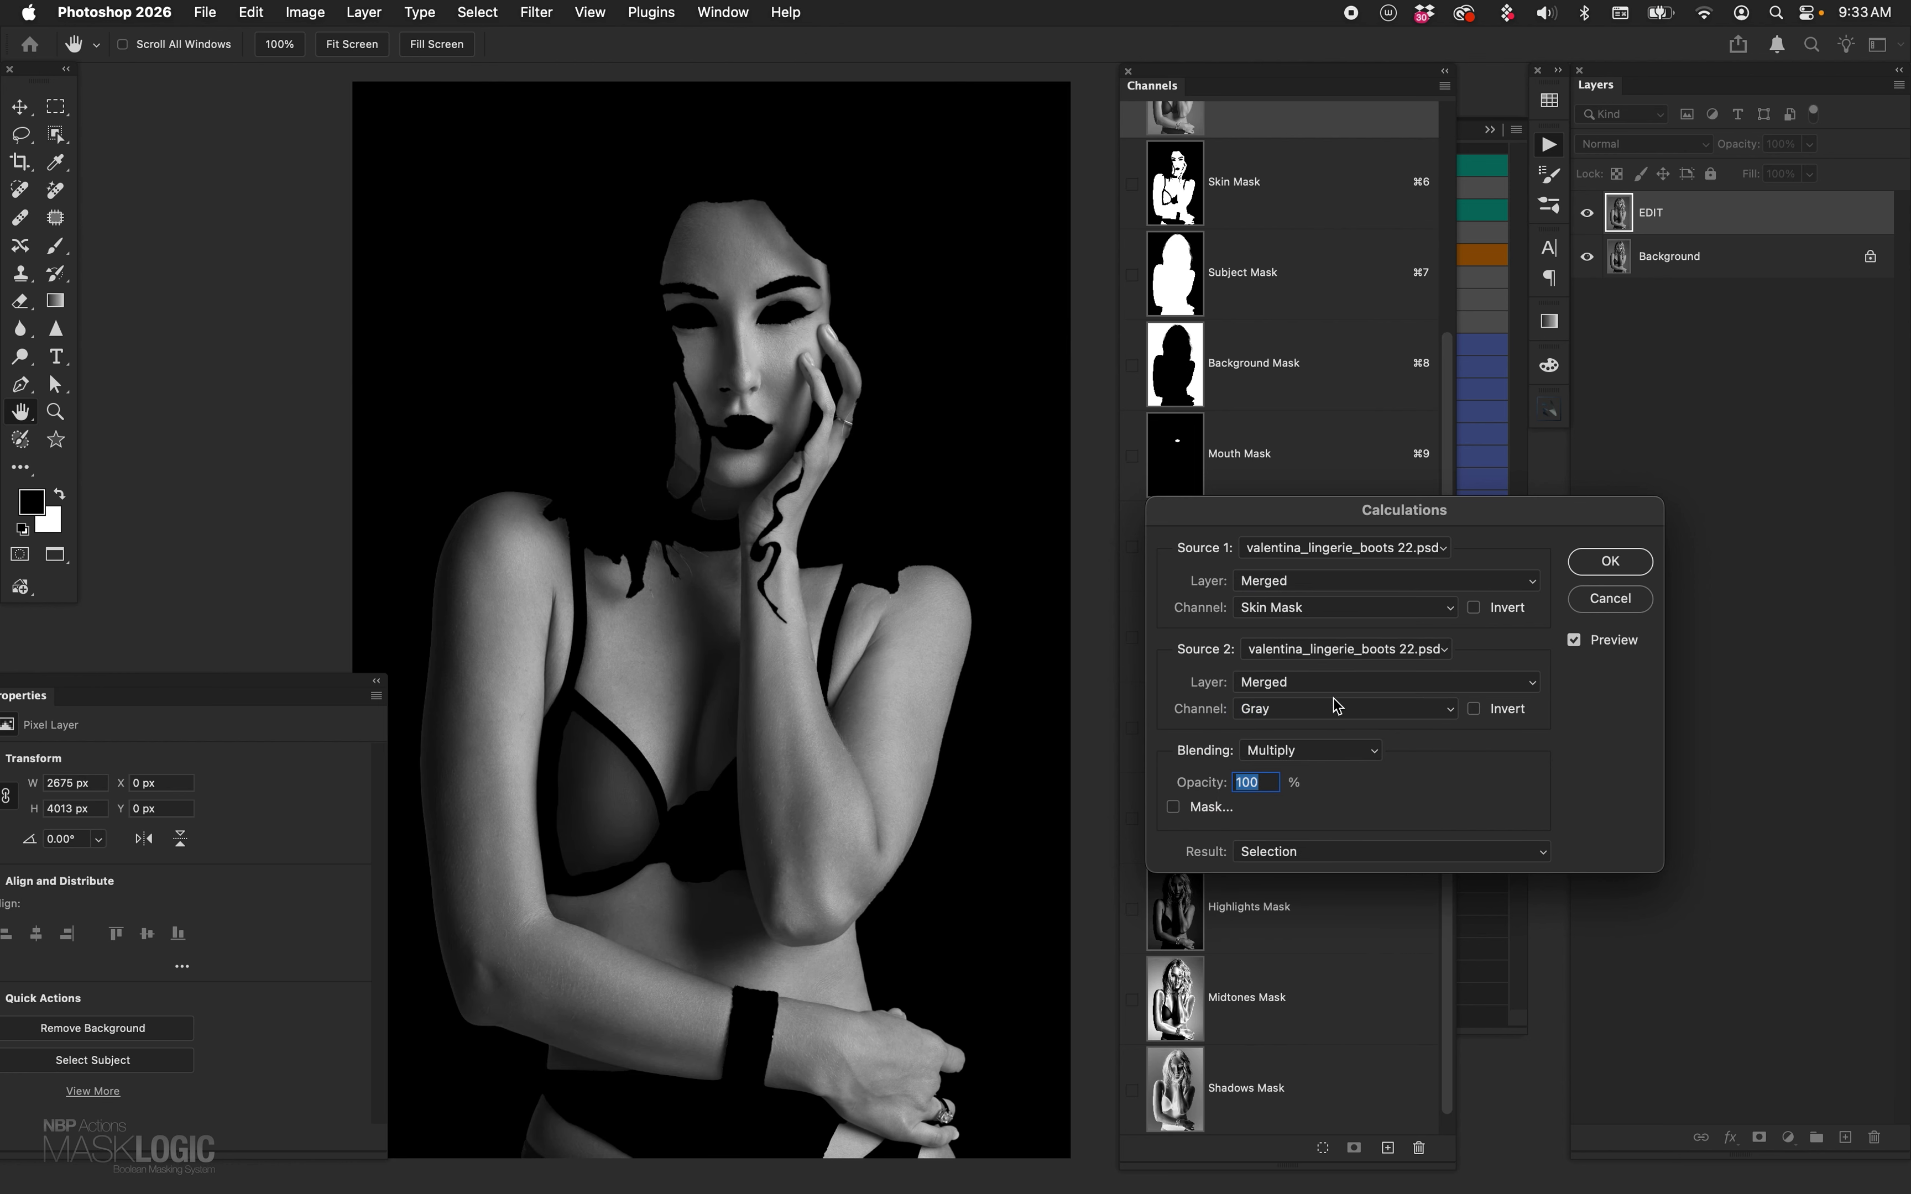
# - Preview the Skin Mask combined with the Highlights Mask, Midtones Mask and Shadows Mask by switching the Source 2 channel
pyautogui.click(1327, 711)
pyautogui.click(1330, 999)
pyautogui.click(1330, 711)
pyautogui.click(1334, 731)
pyautogui.click(1352, 711)
pyautogui.click(1354, 728)
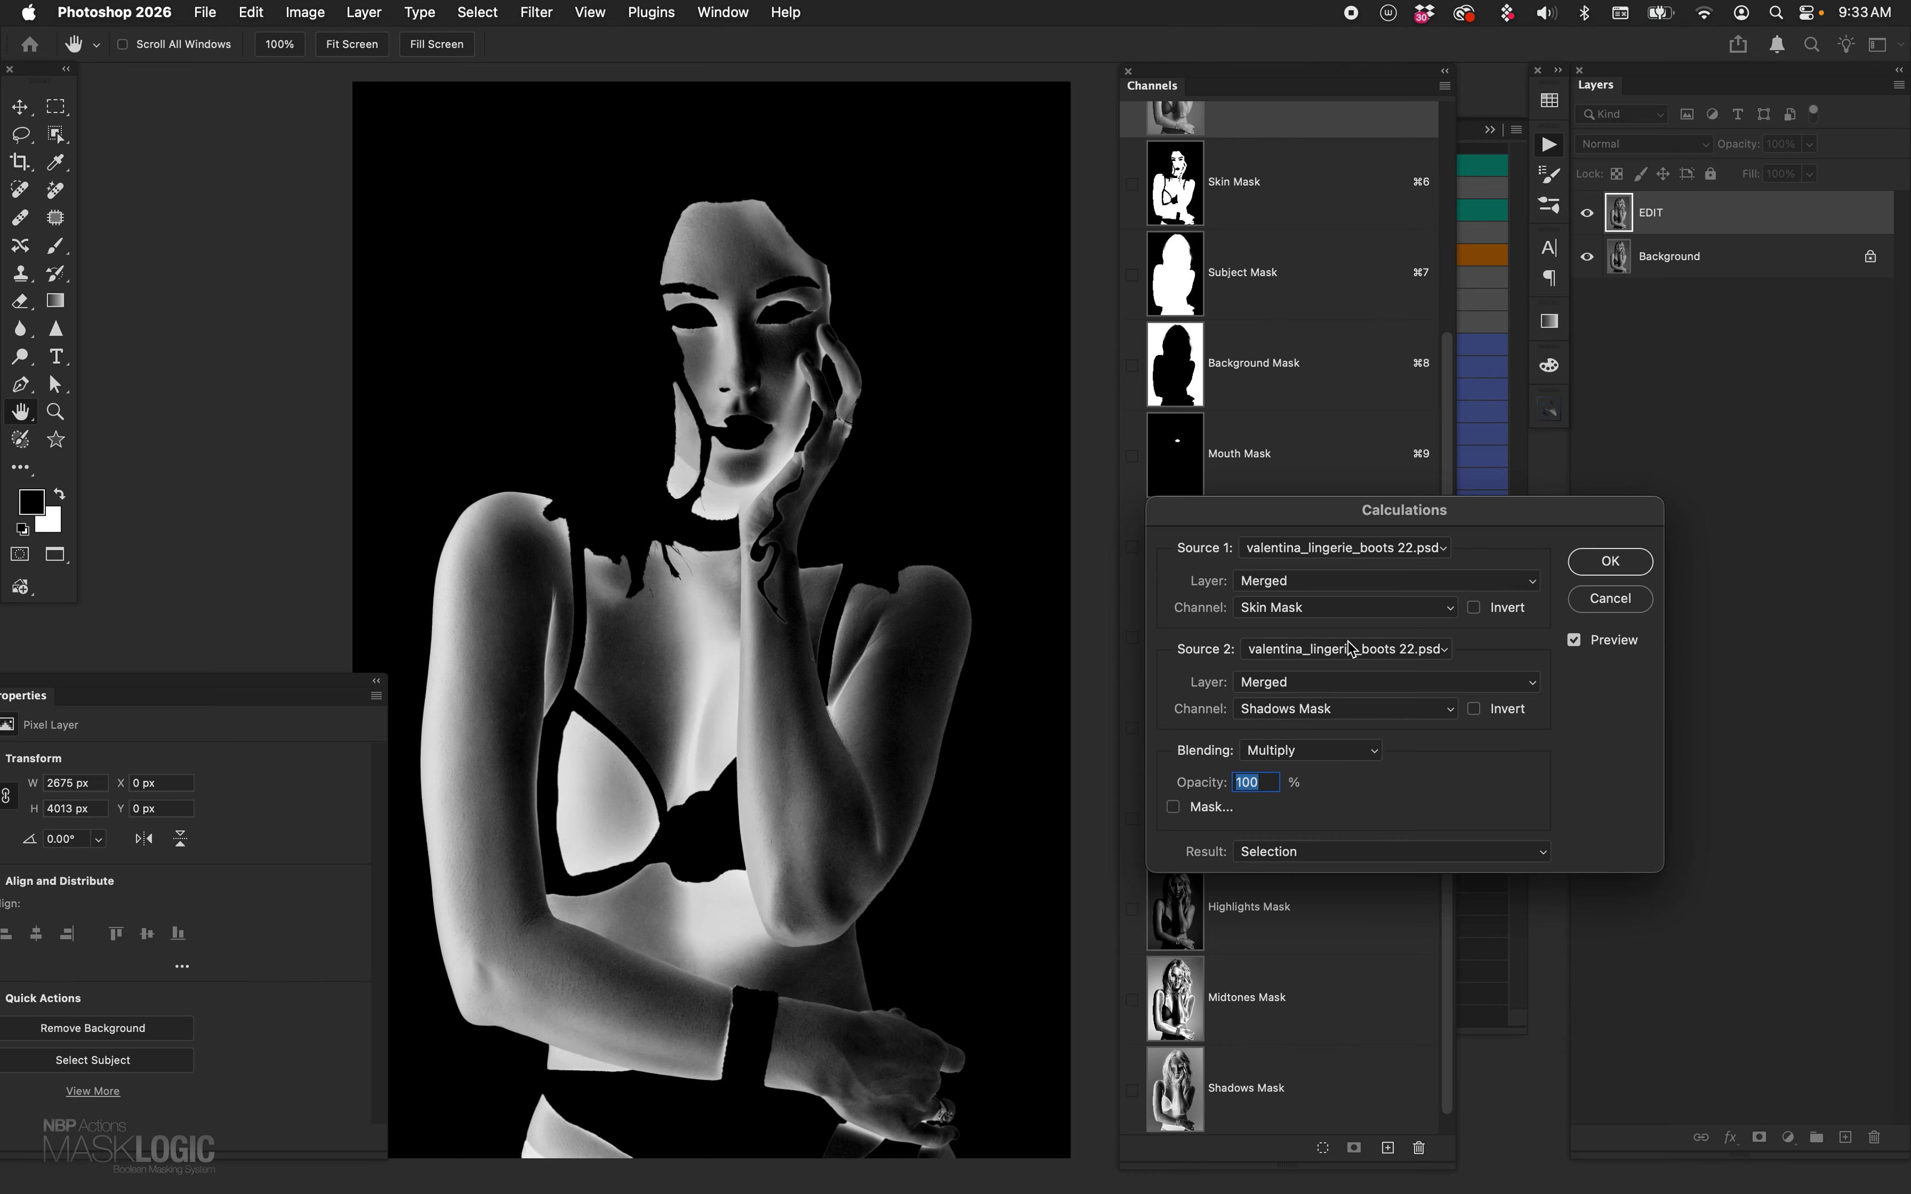
# - Try Subject Mask, Background Mask and Wardrobe & Accessories Mask as the Source 1 channel, and switch Source 2 to Midtones Mask
pyautogui.click(1334, 614)
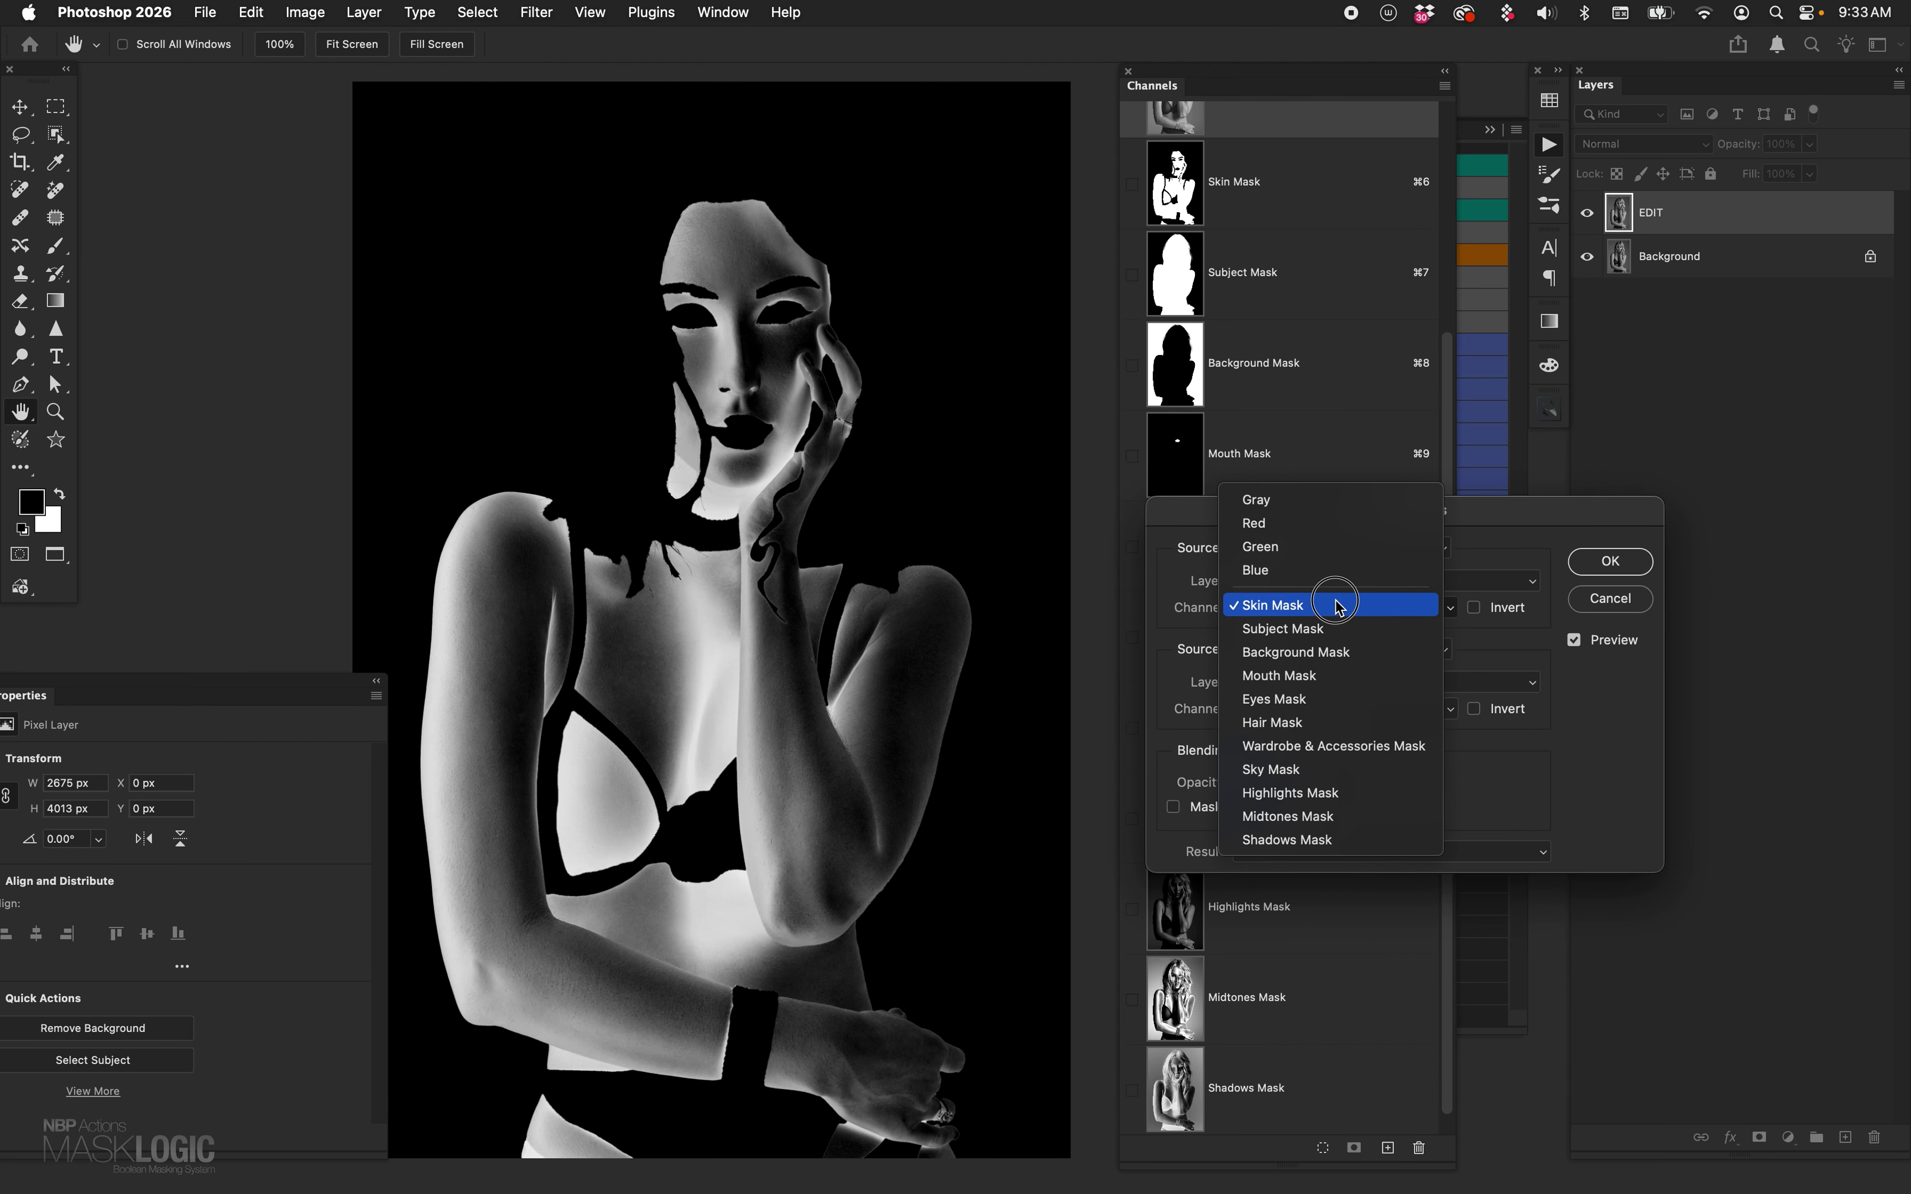
pyautogui.click(1337, 632)
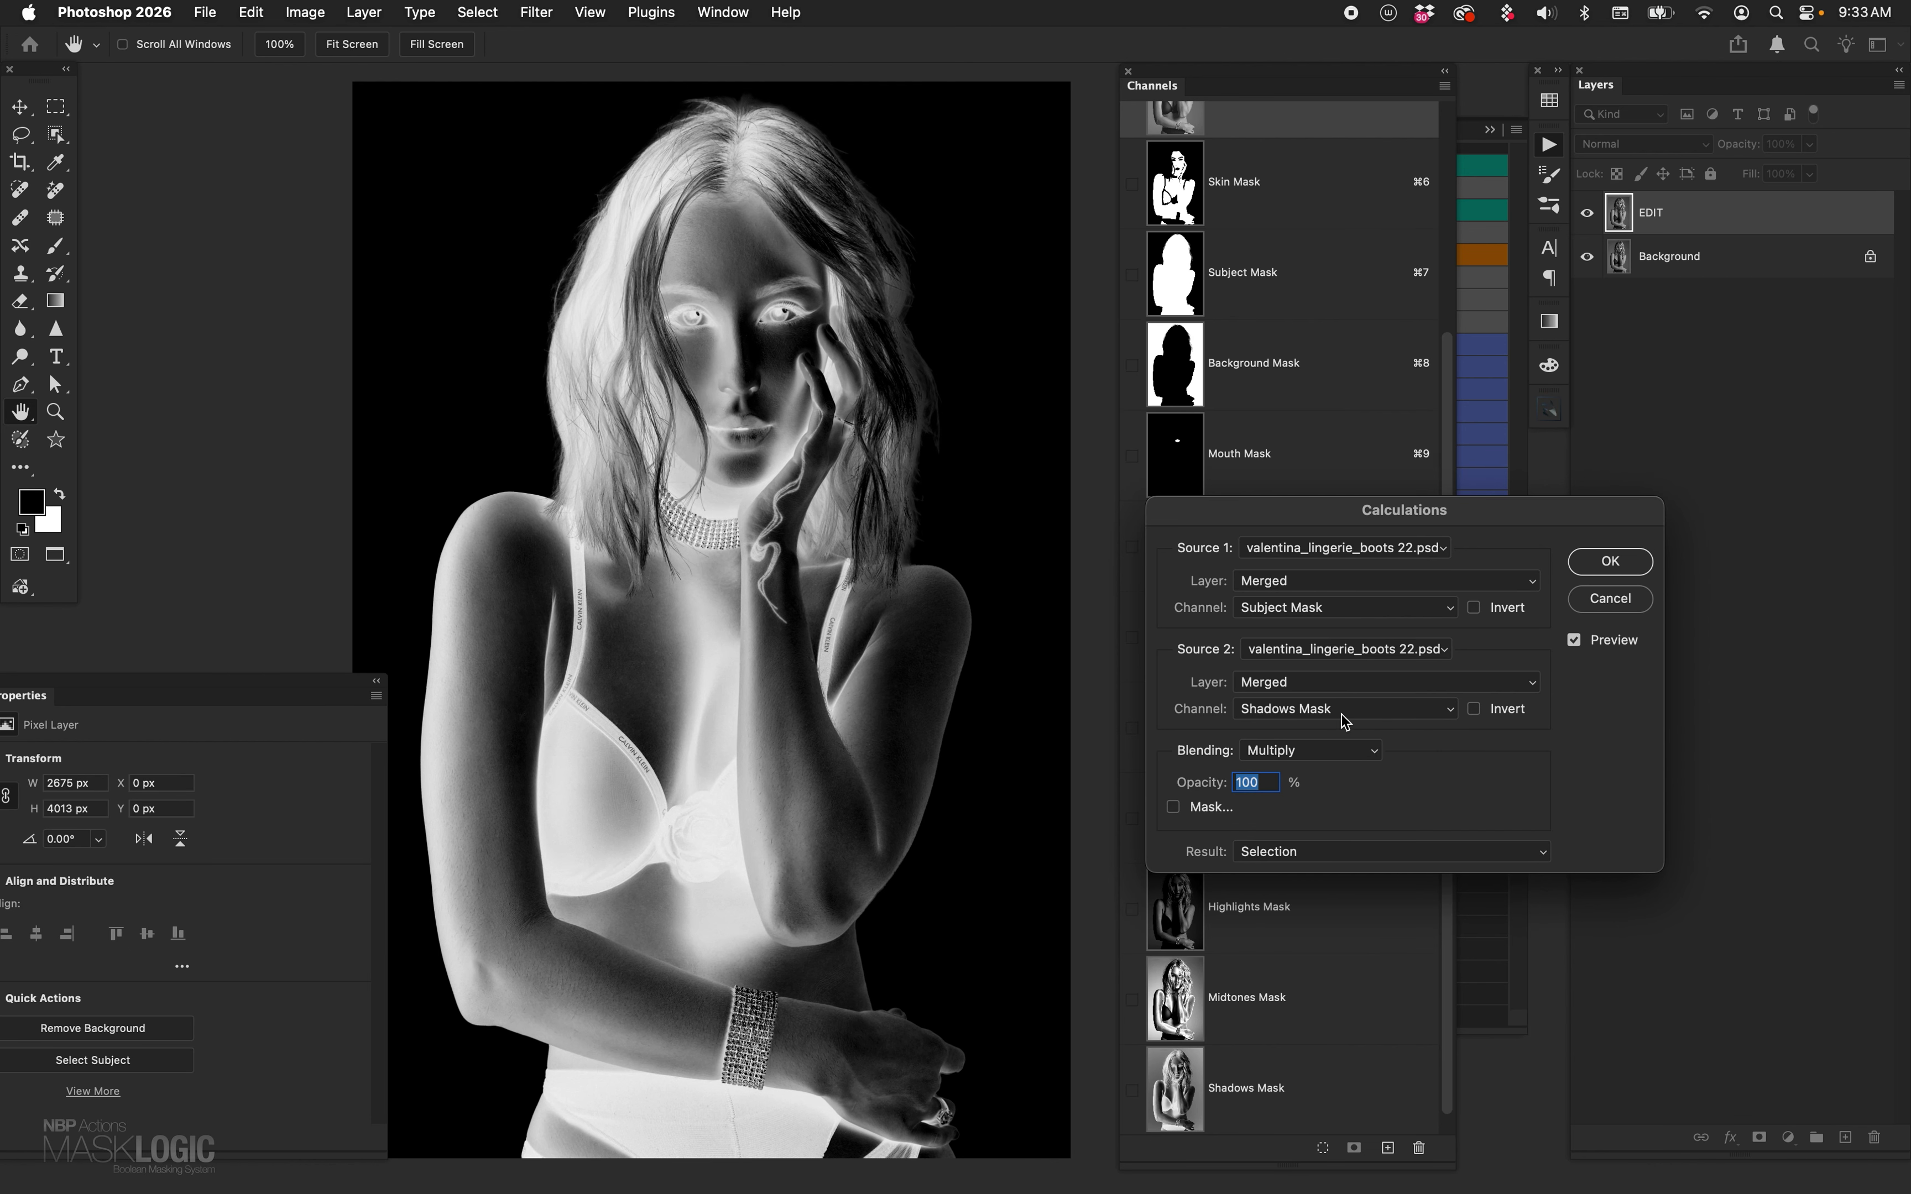
pyautogui.click(1334, 615)
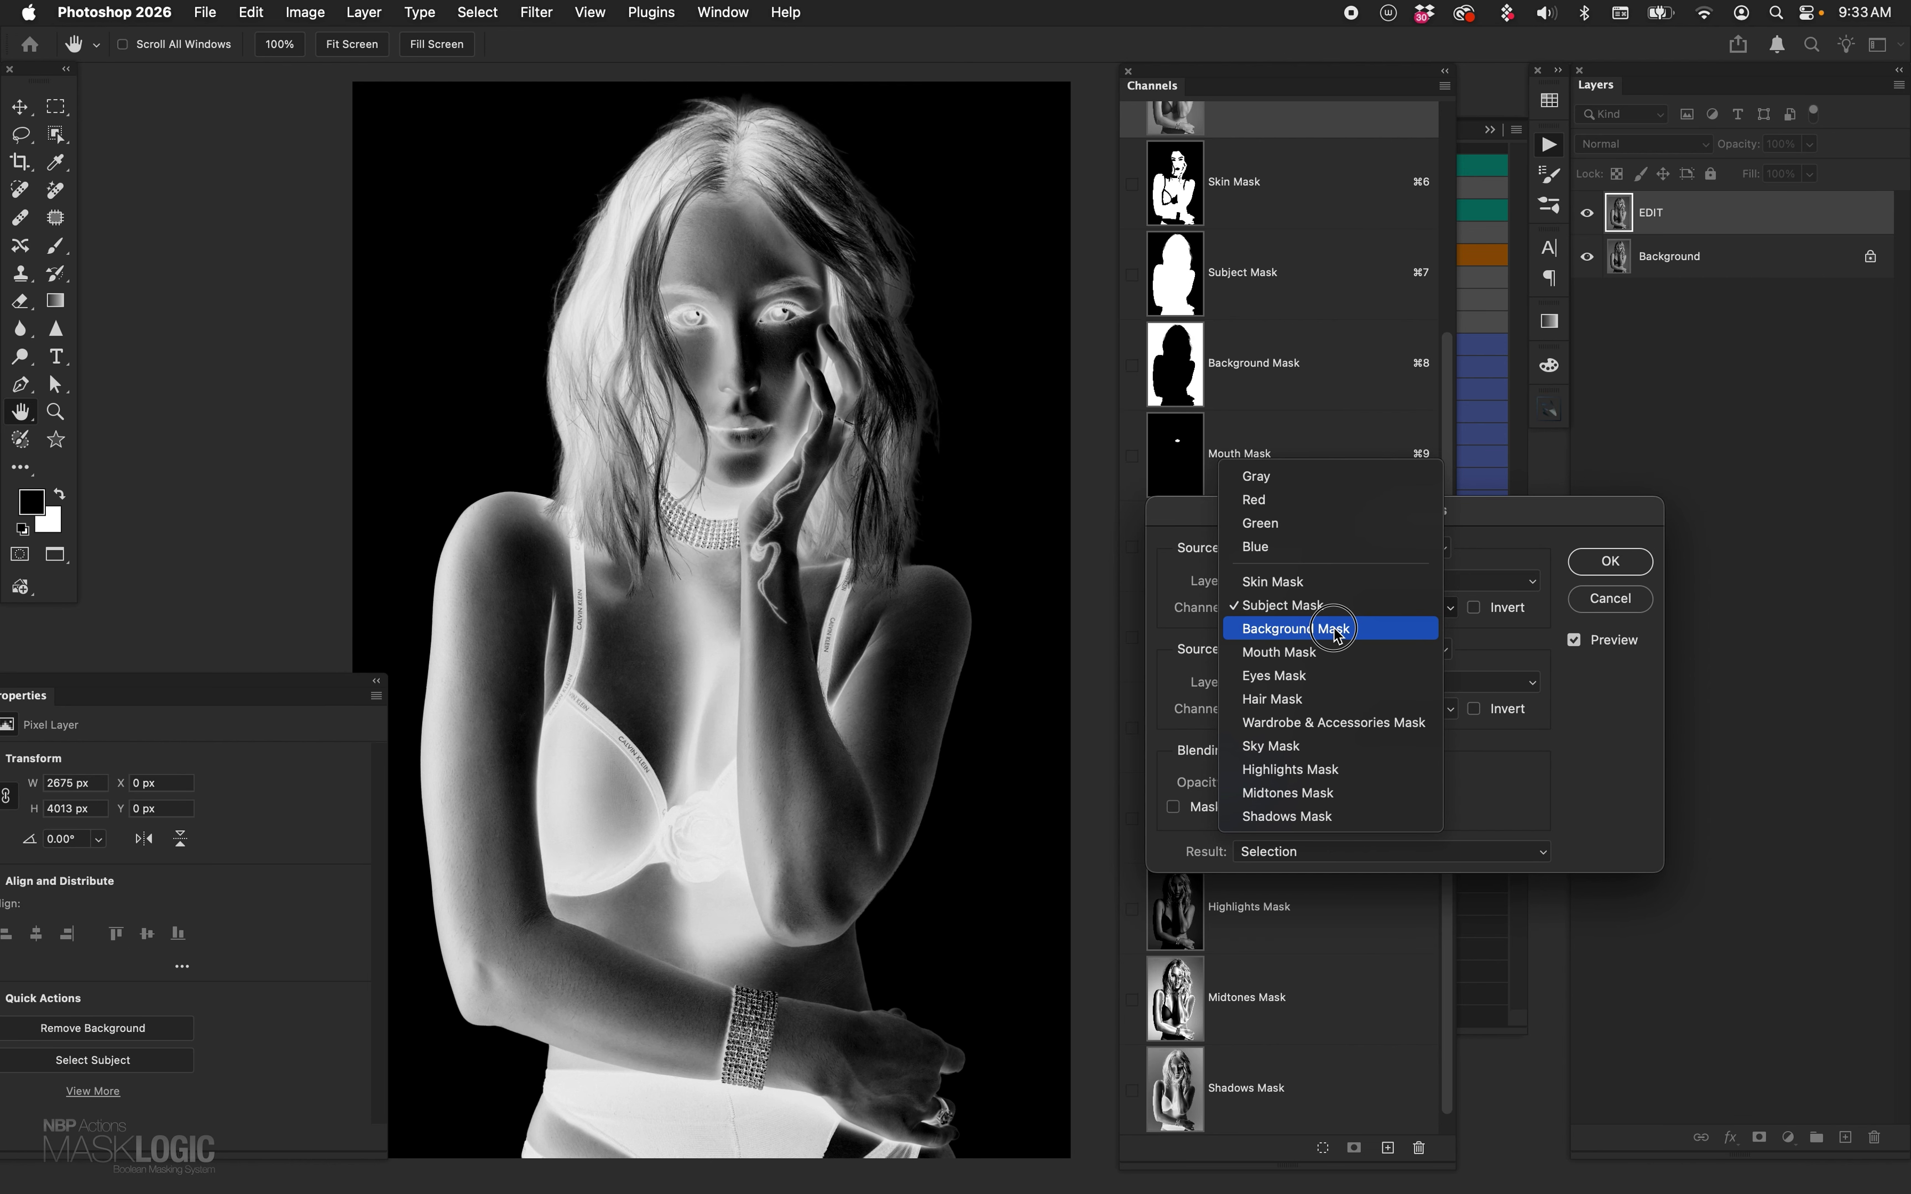
pyautogui.click(1343, 627)
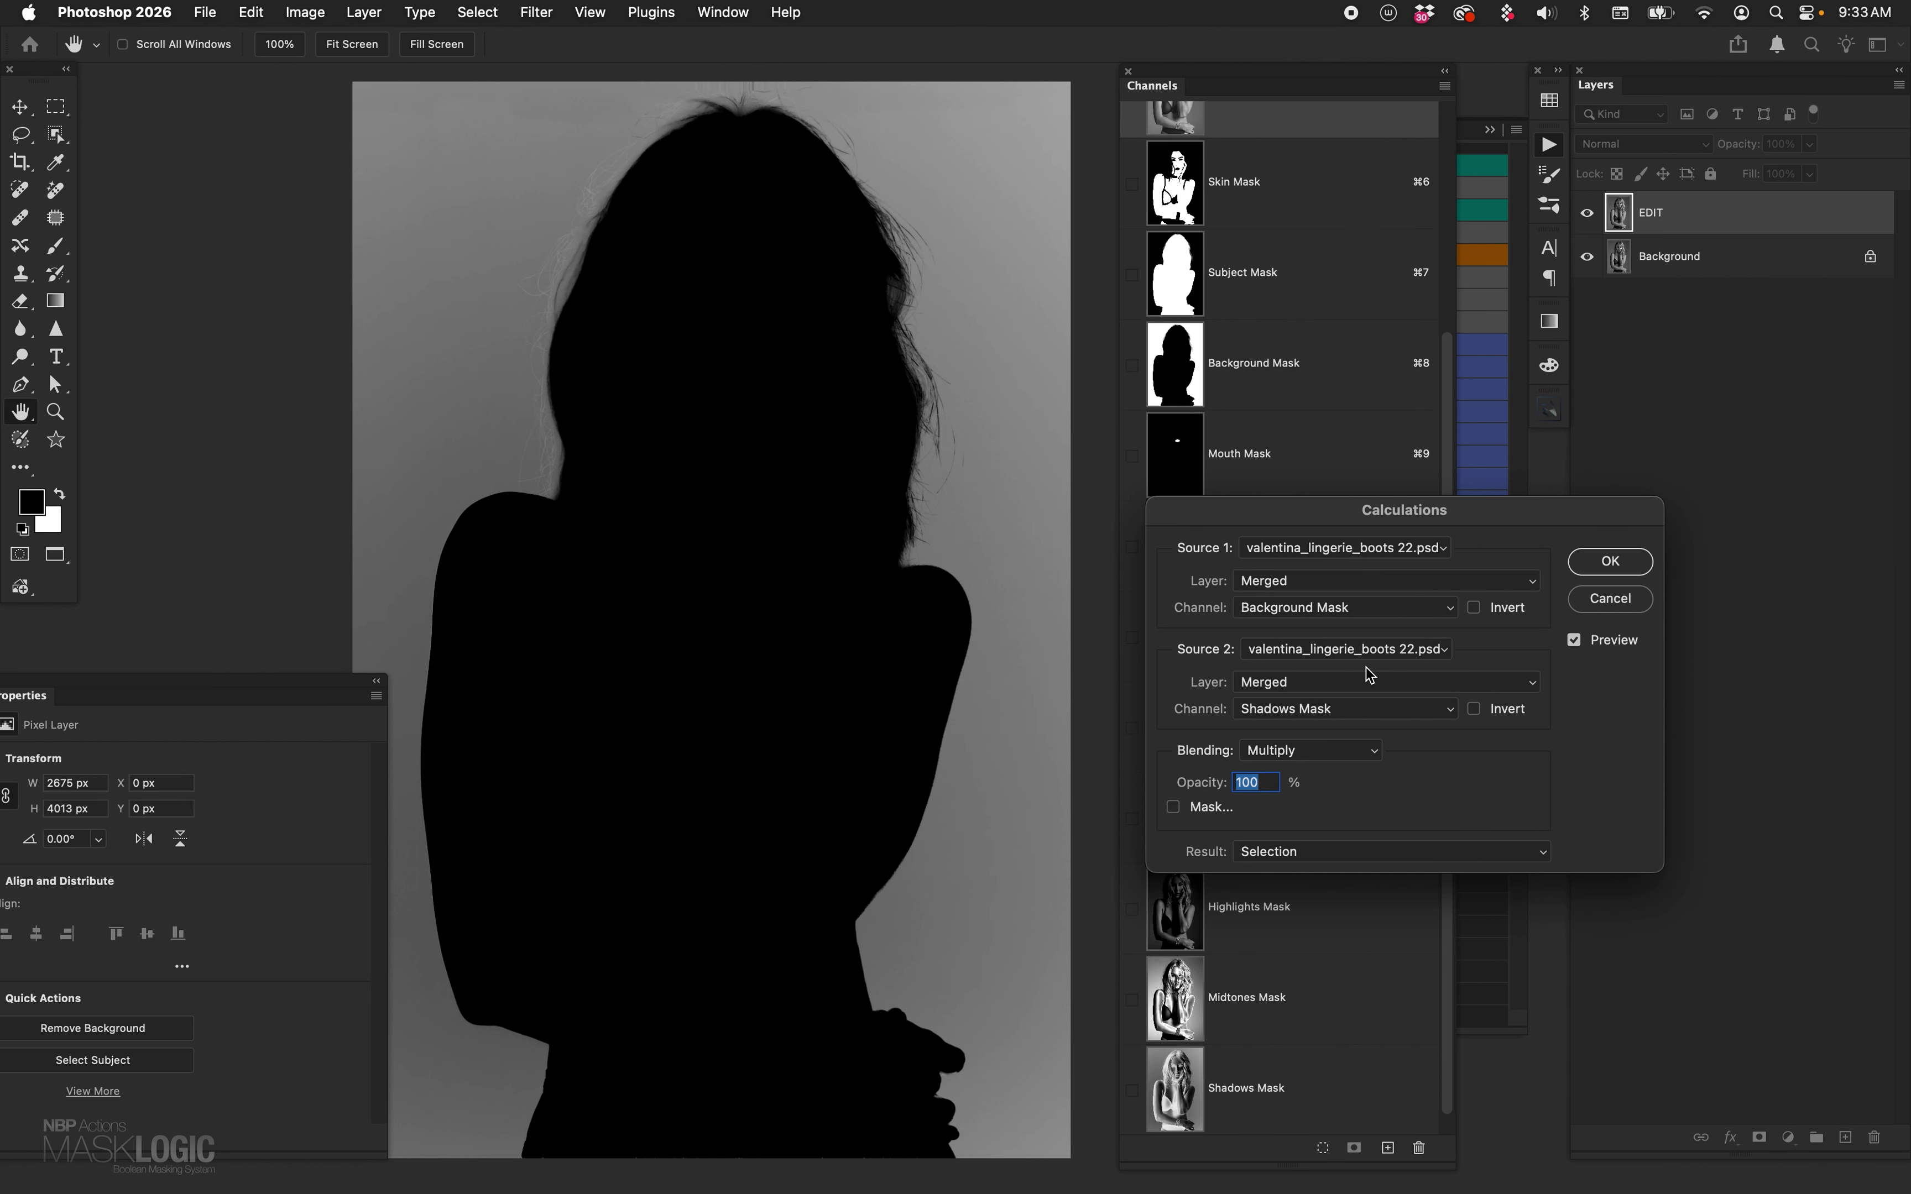
pyautogui.click(1346, 609)
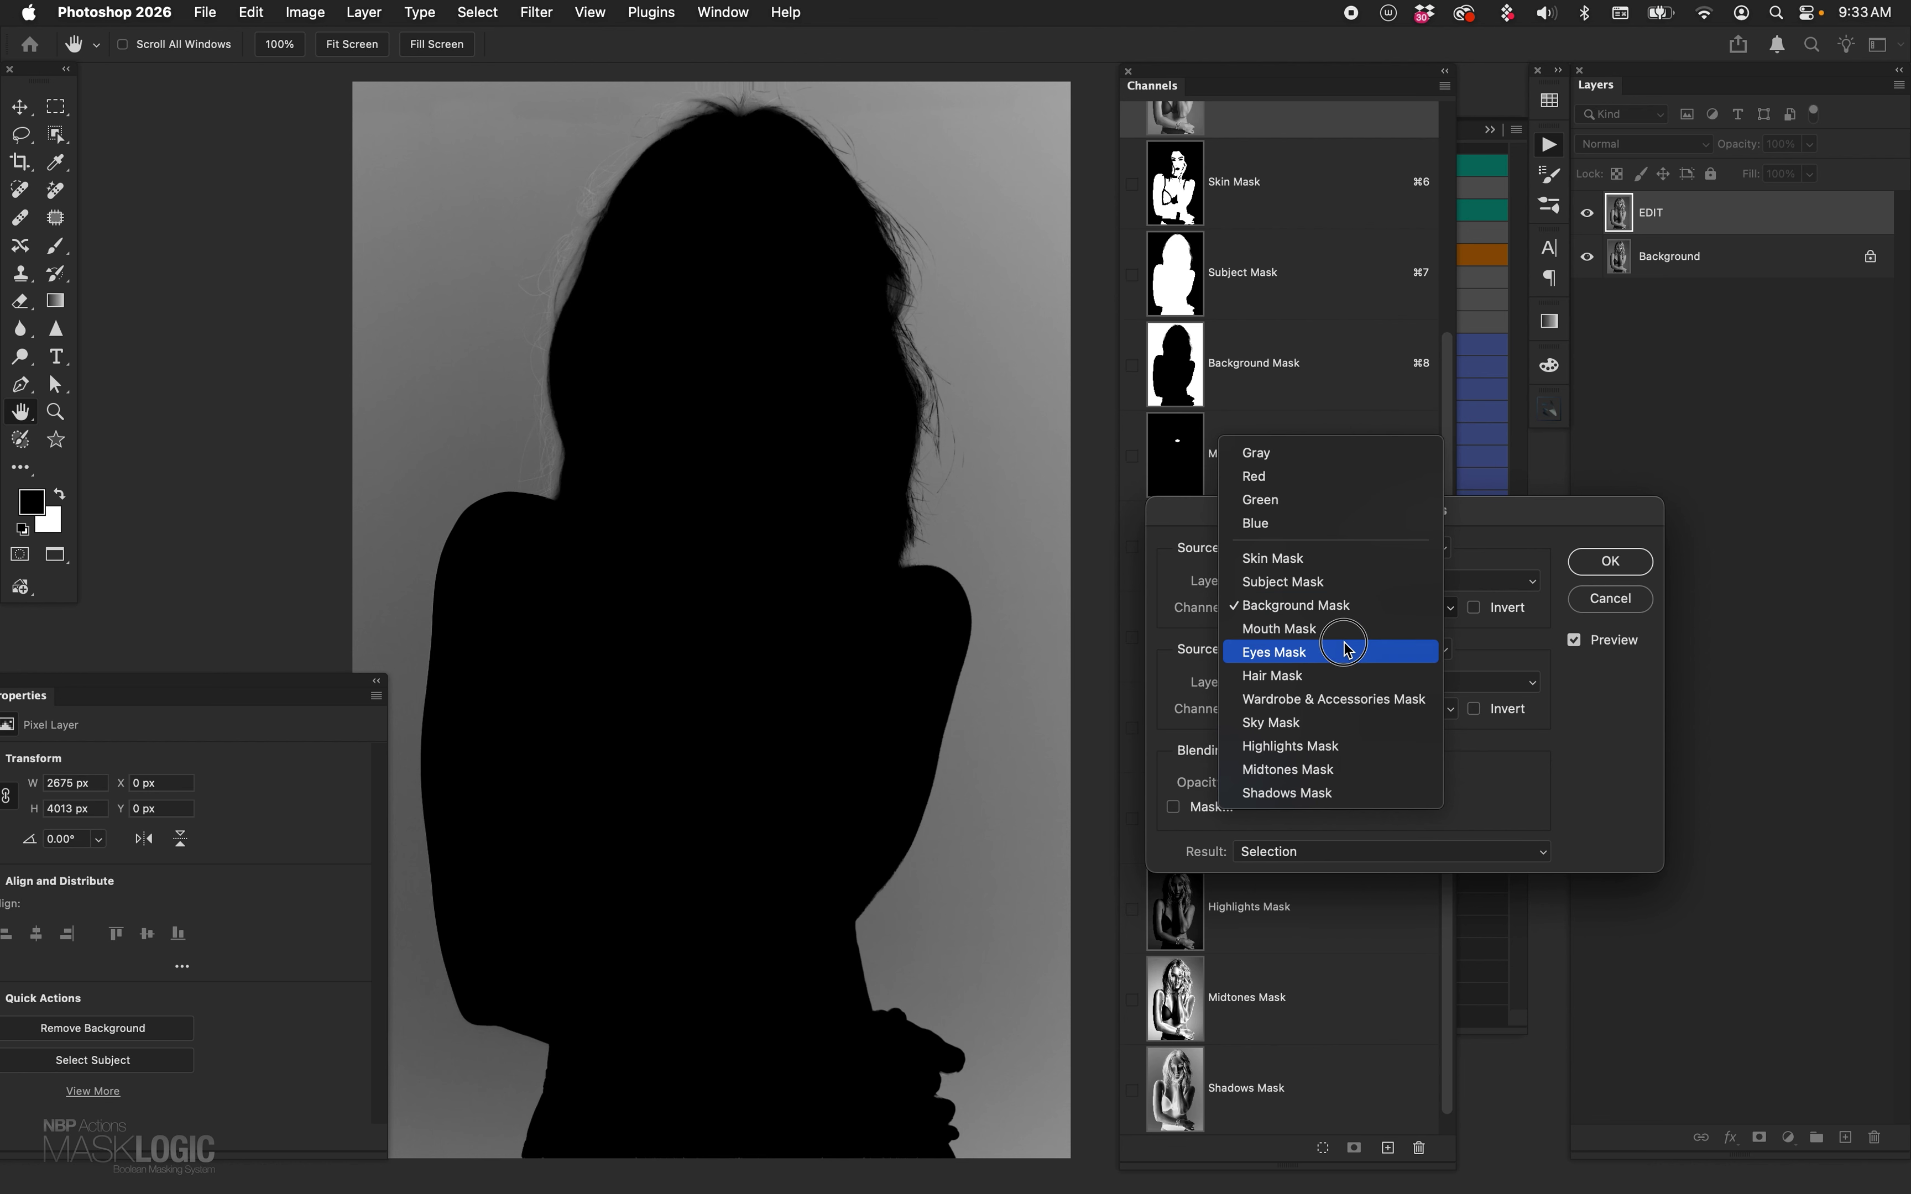
pyautogui.click(1358, 700)
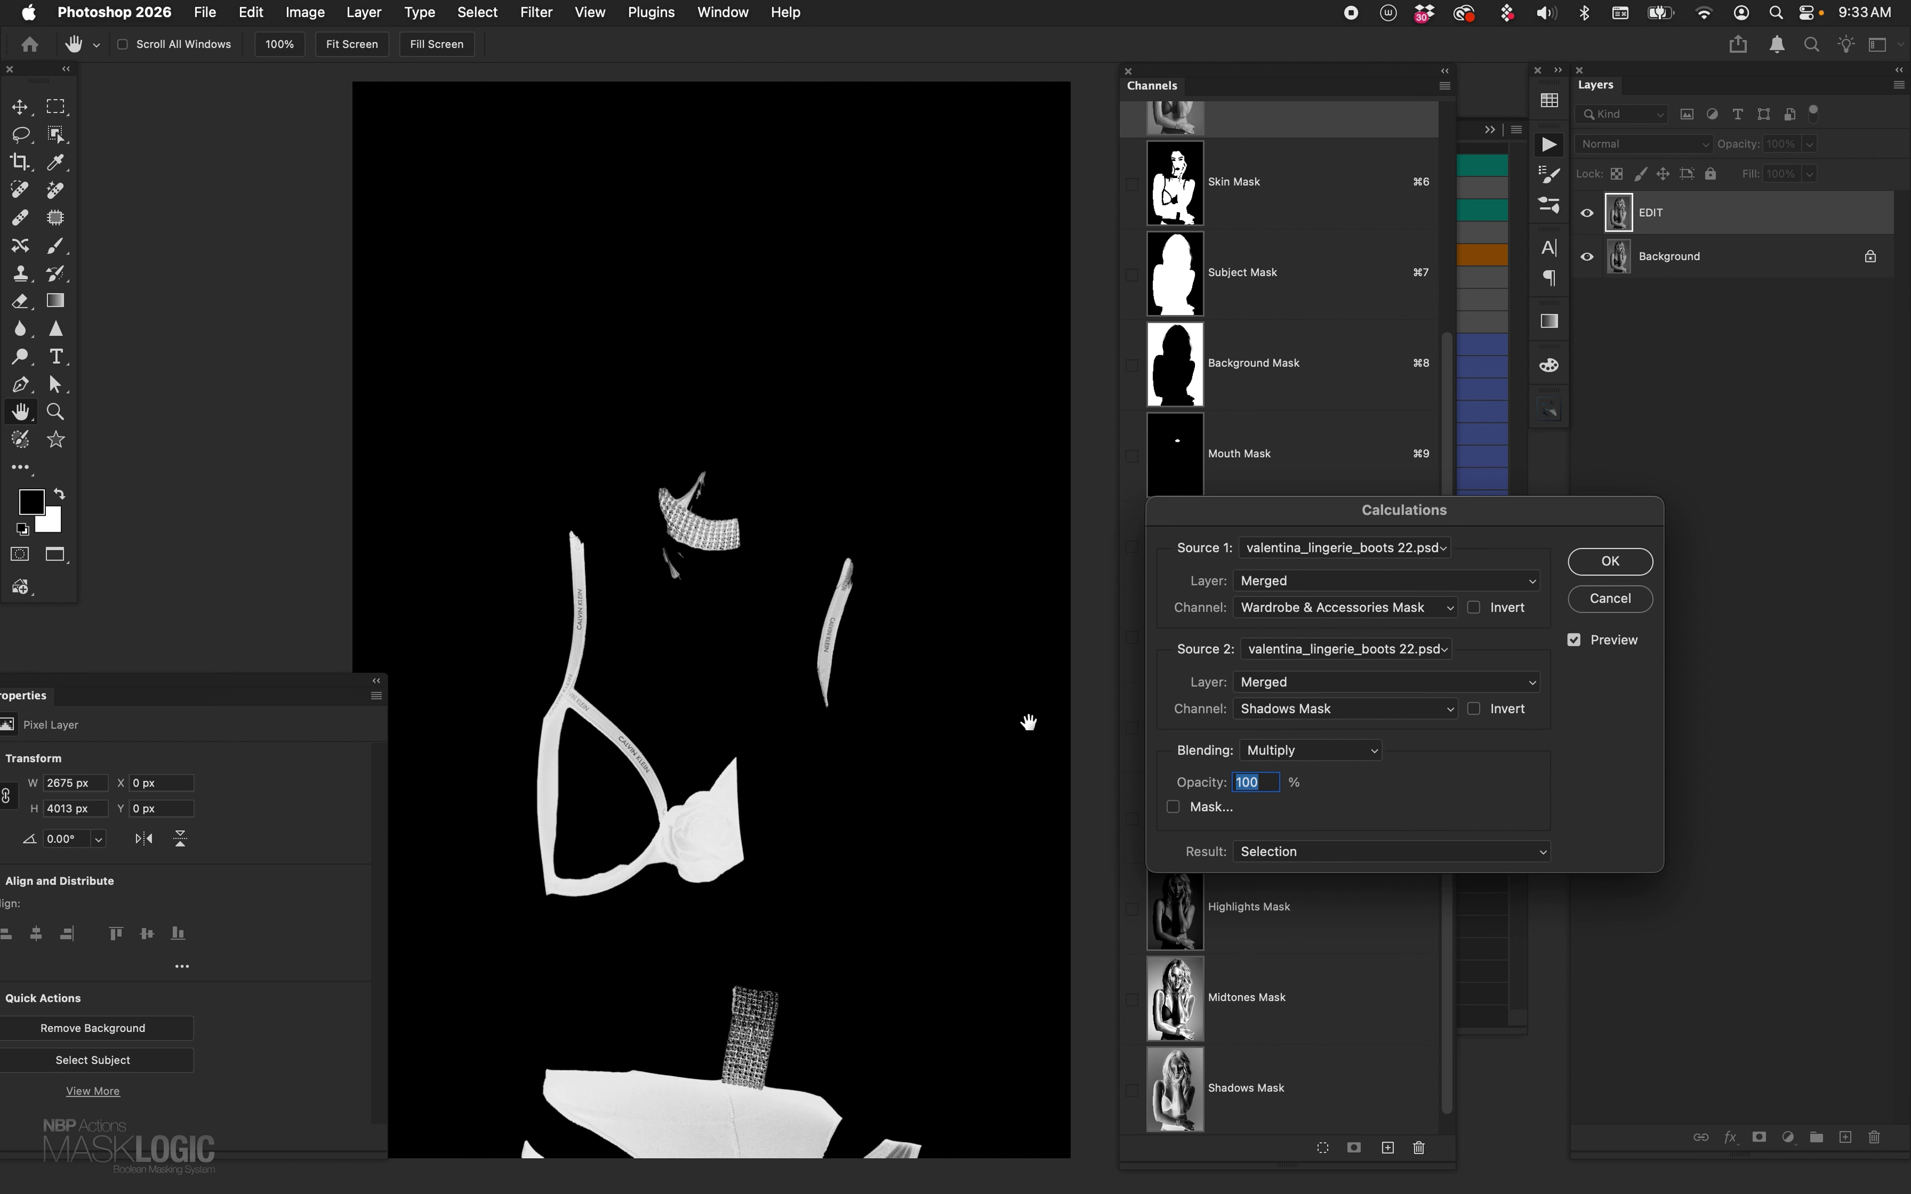
pyautogui.click(1304, 708)
pyautogui.click(1302, 682)
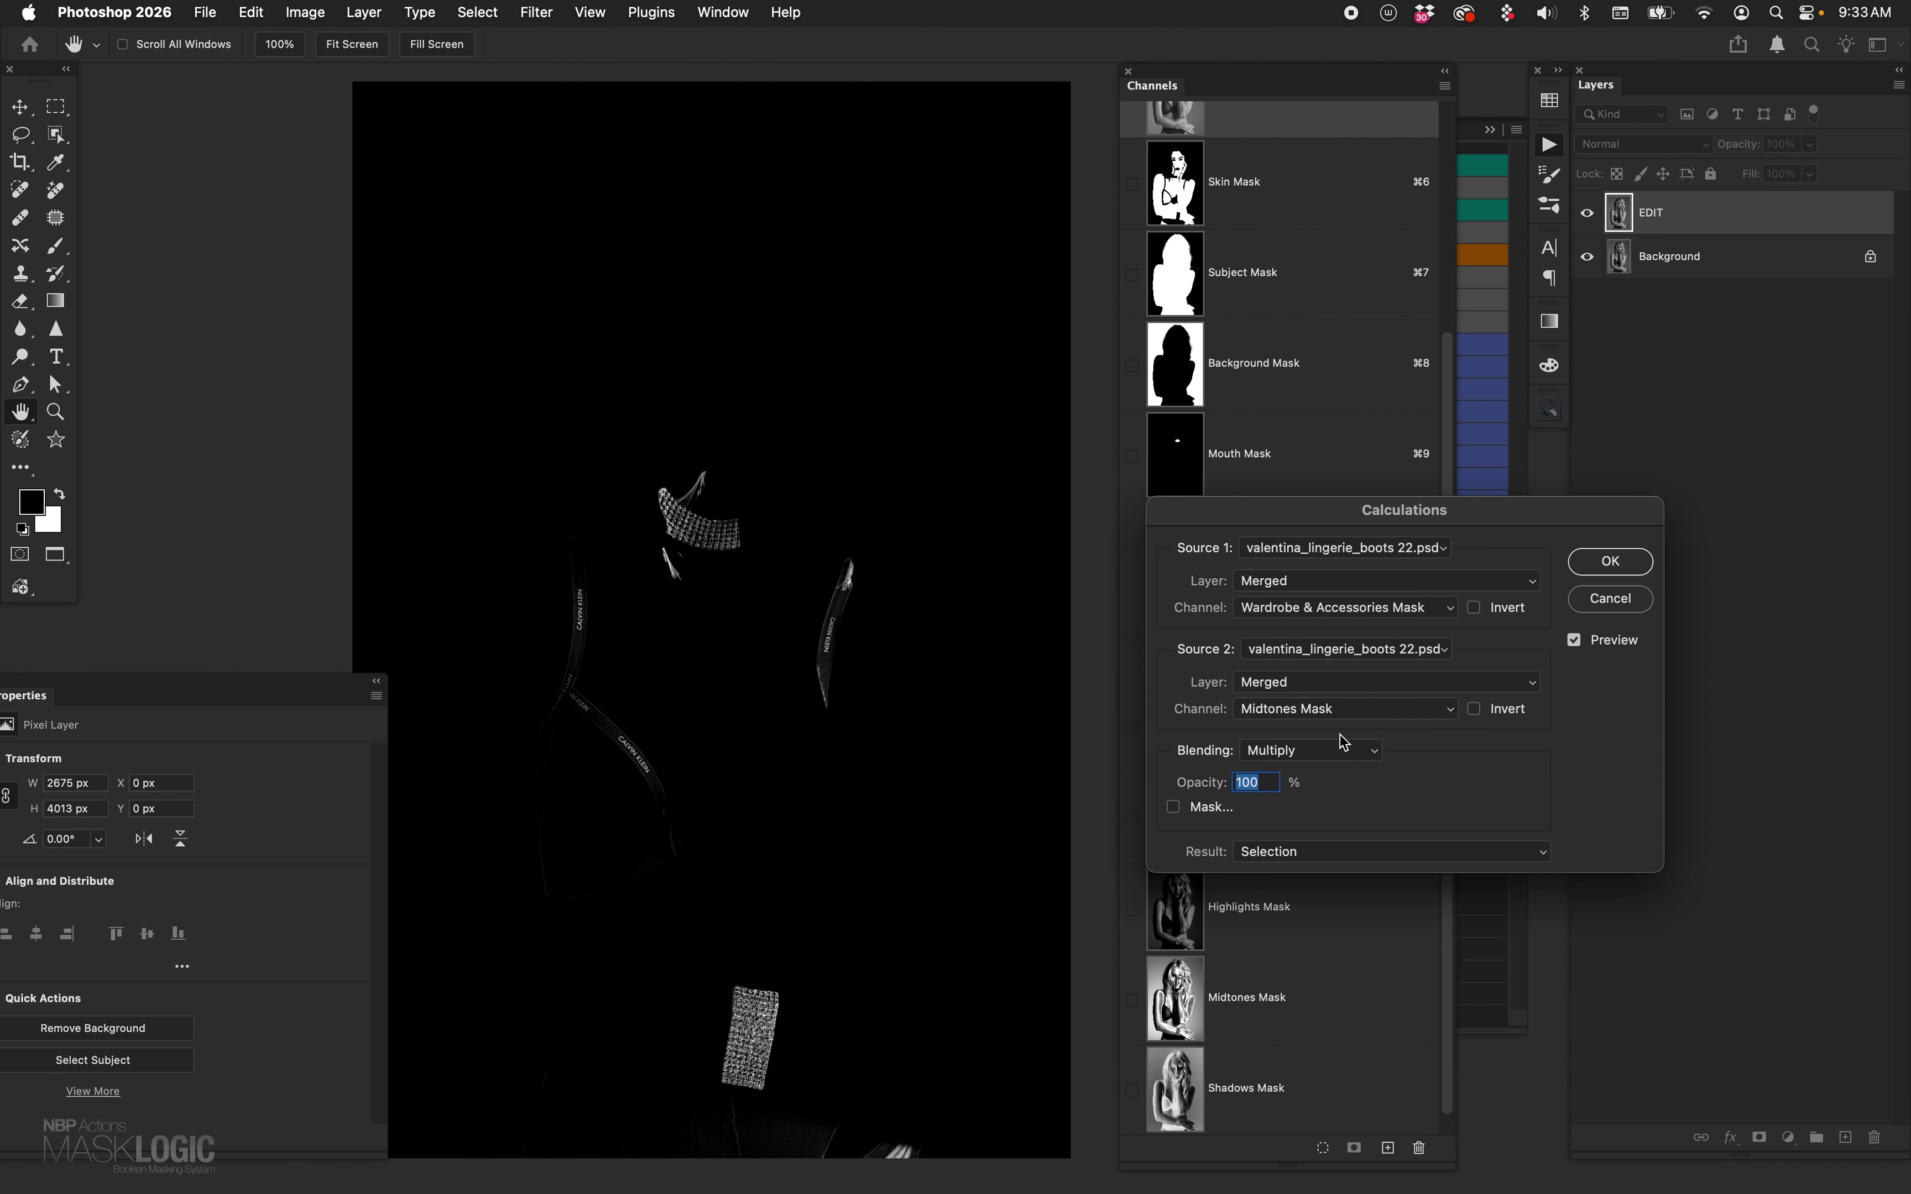
# - Create a subject highlights selection in Calculations with Subject Mask as Source 1, Highlights Mask as Source 2, and Multiply blending
pyautogui.click(1307, 586)
pyautogui.click(1172, 550)
pyautogui.click(1324, 609)
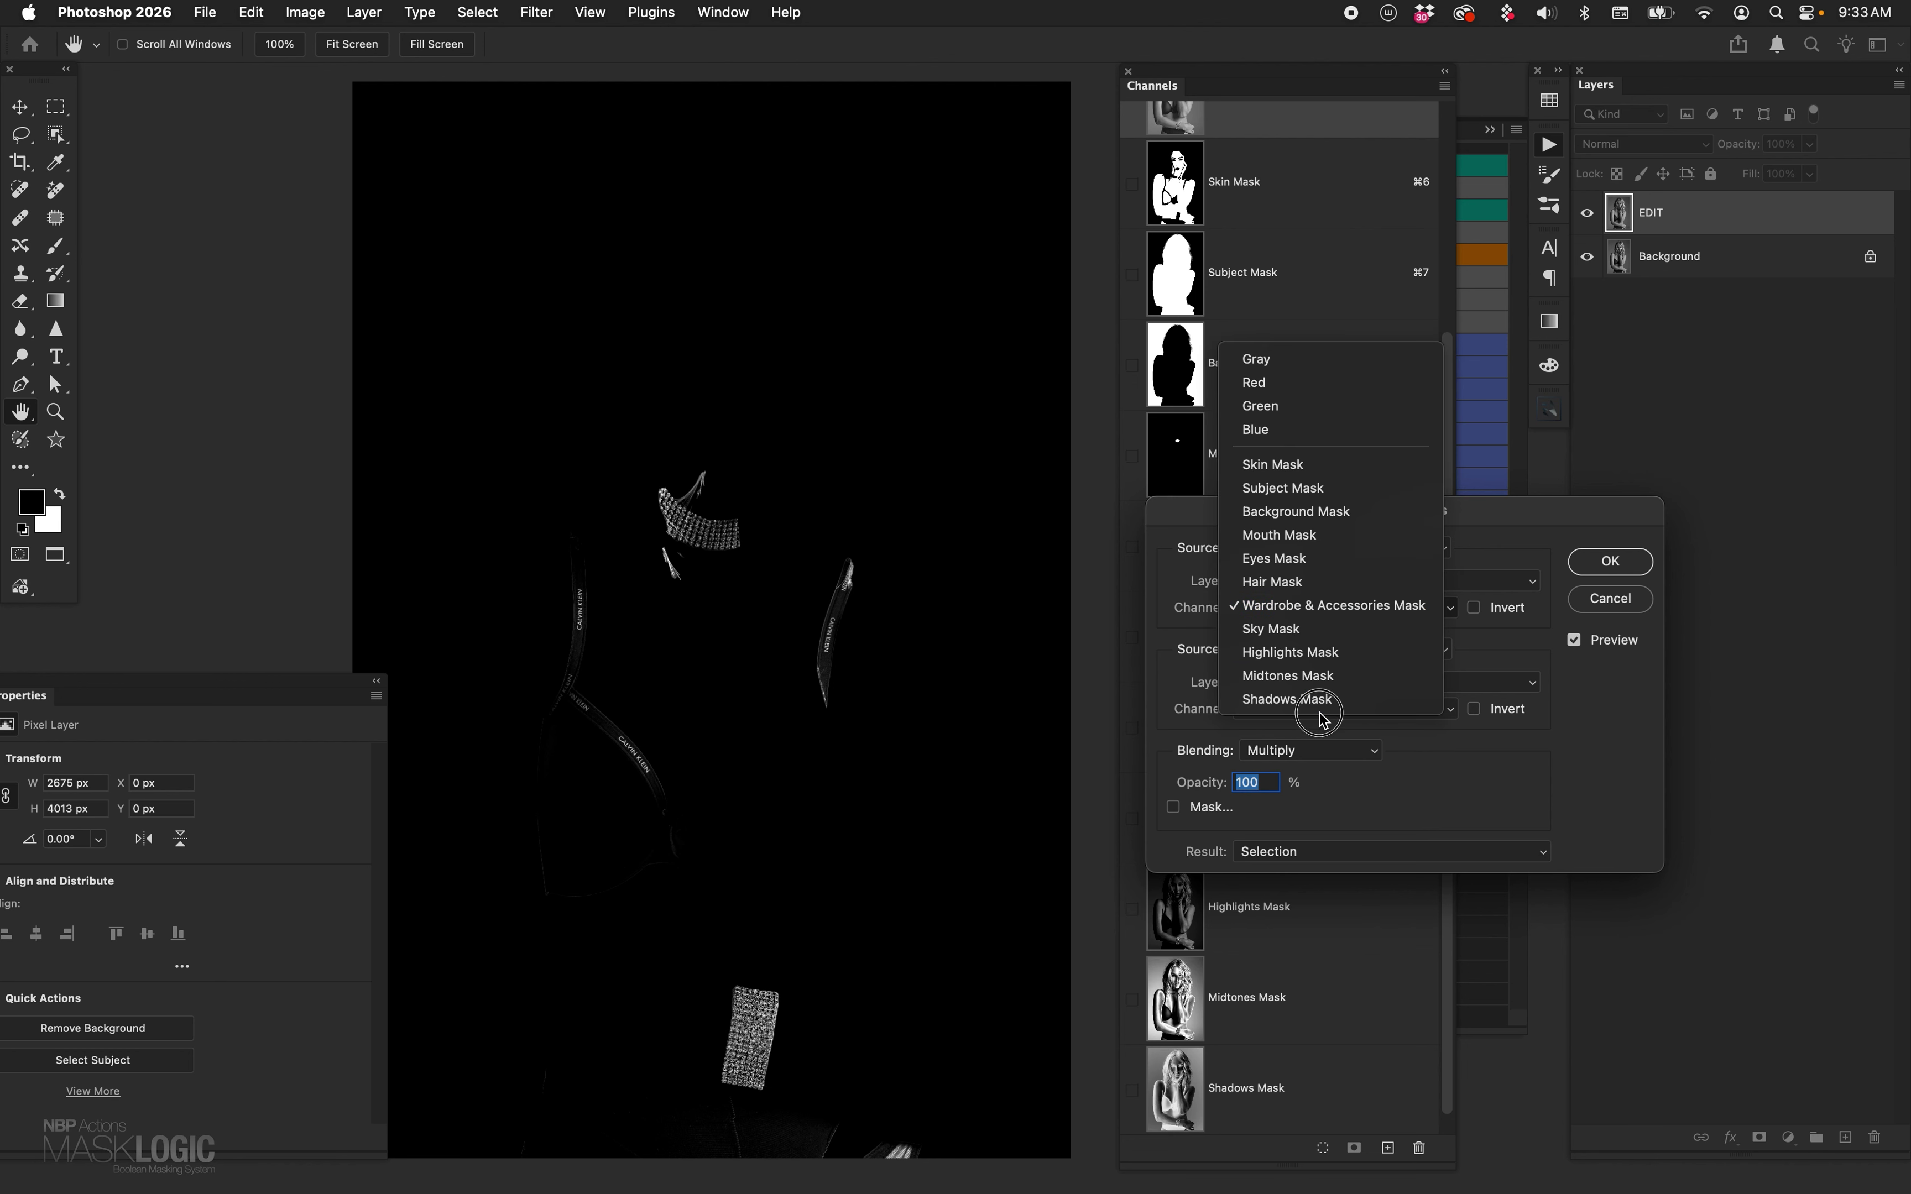
pyautogui.click(1334, 490)
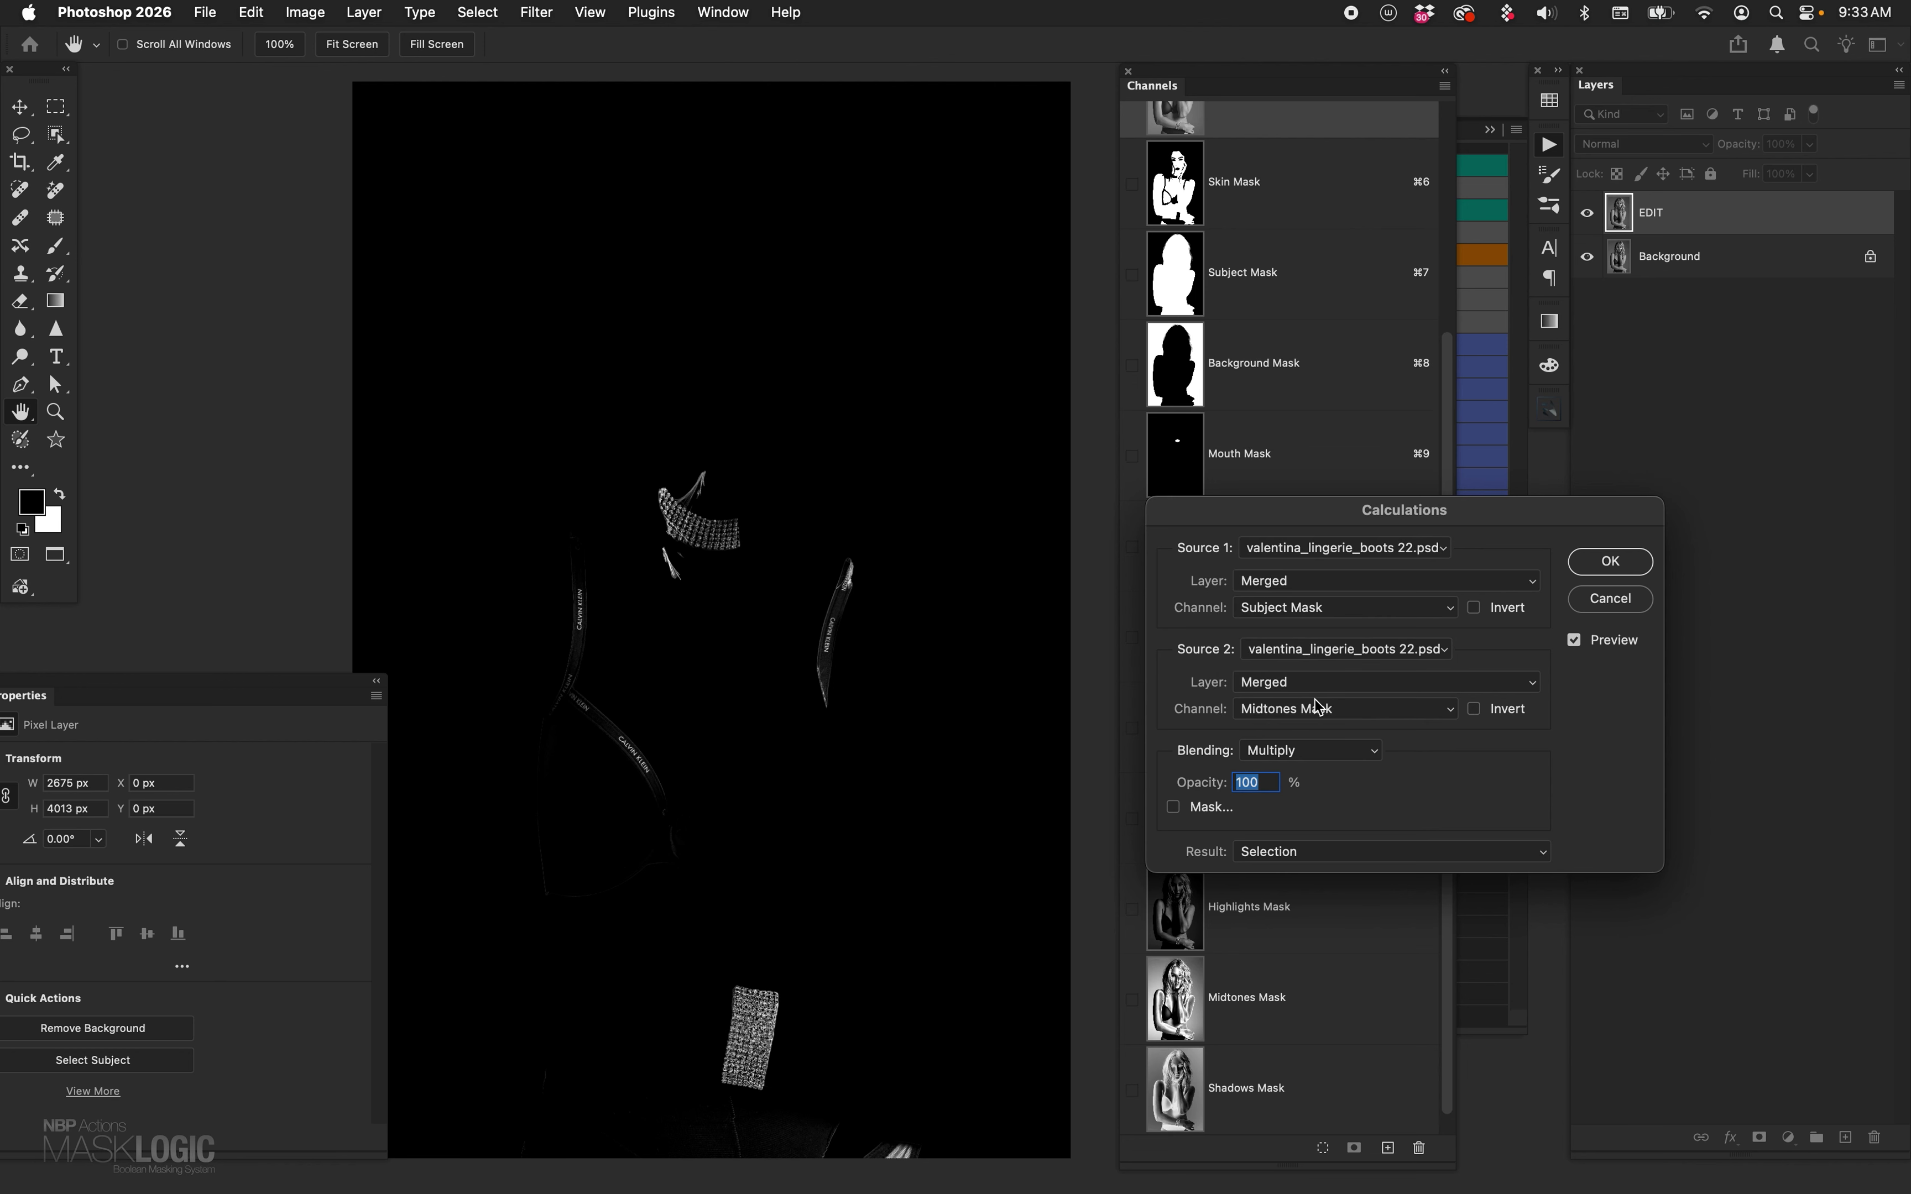
pyautogui.click(1311, 705)
pyautogui.click(1326, 680)
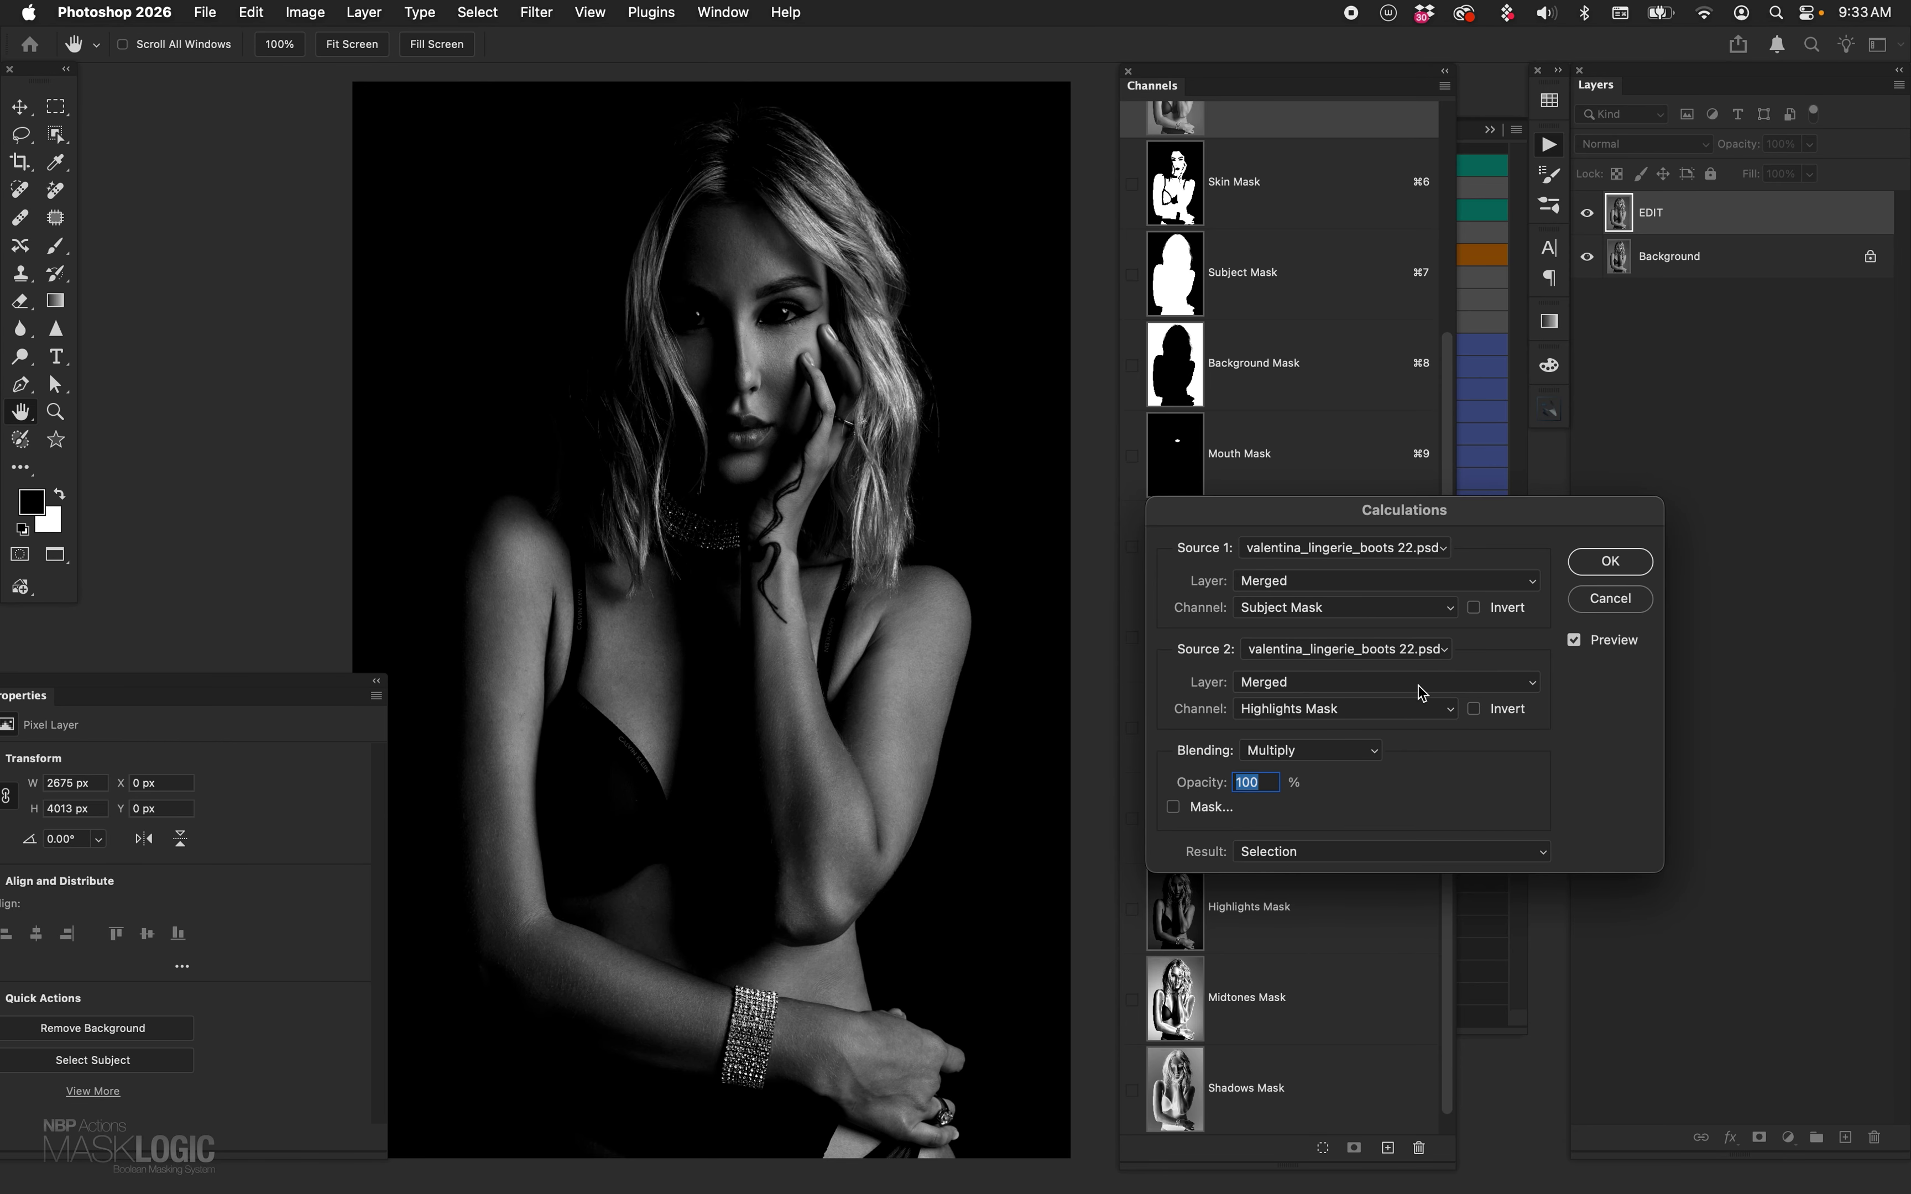
pyautogui.click(1603, 562)
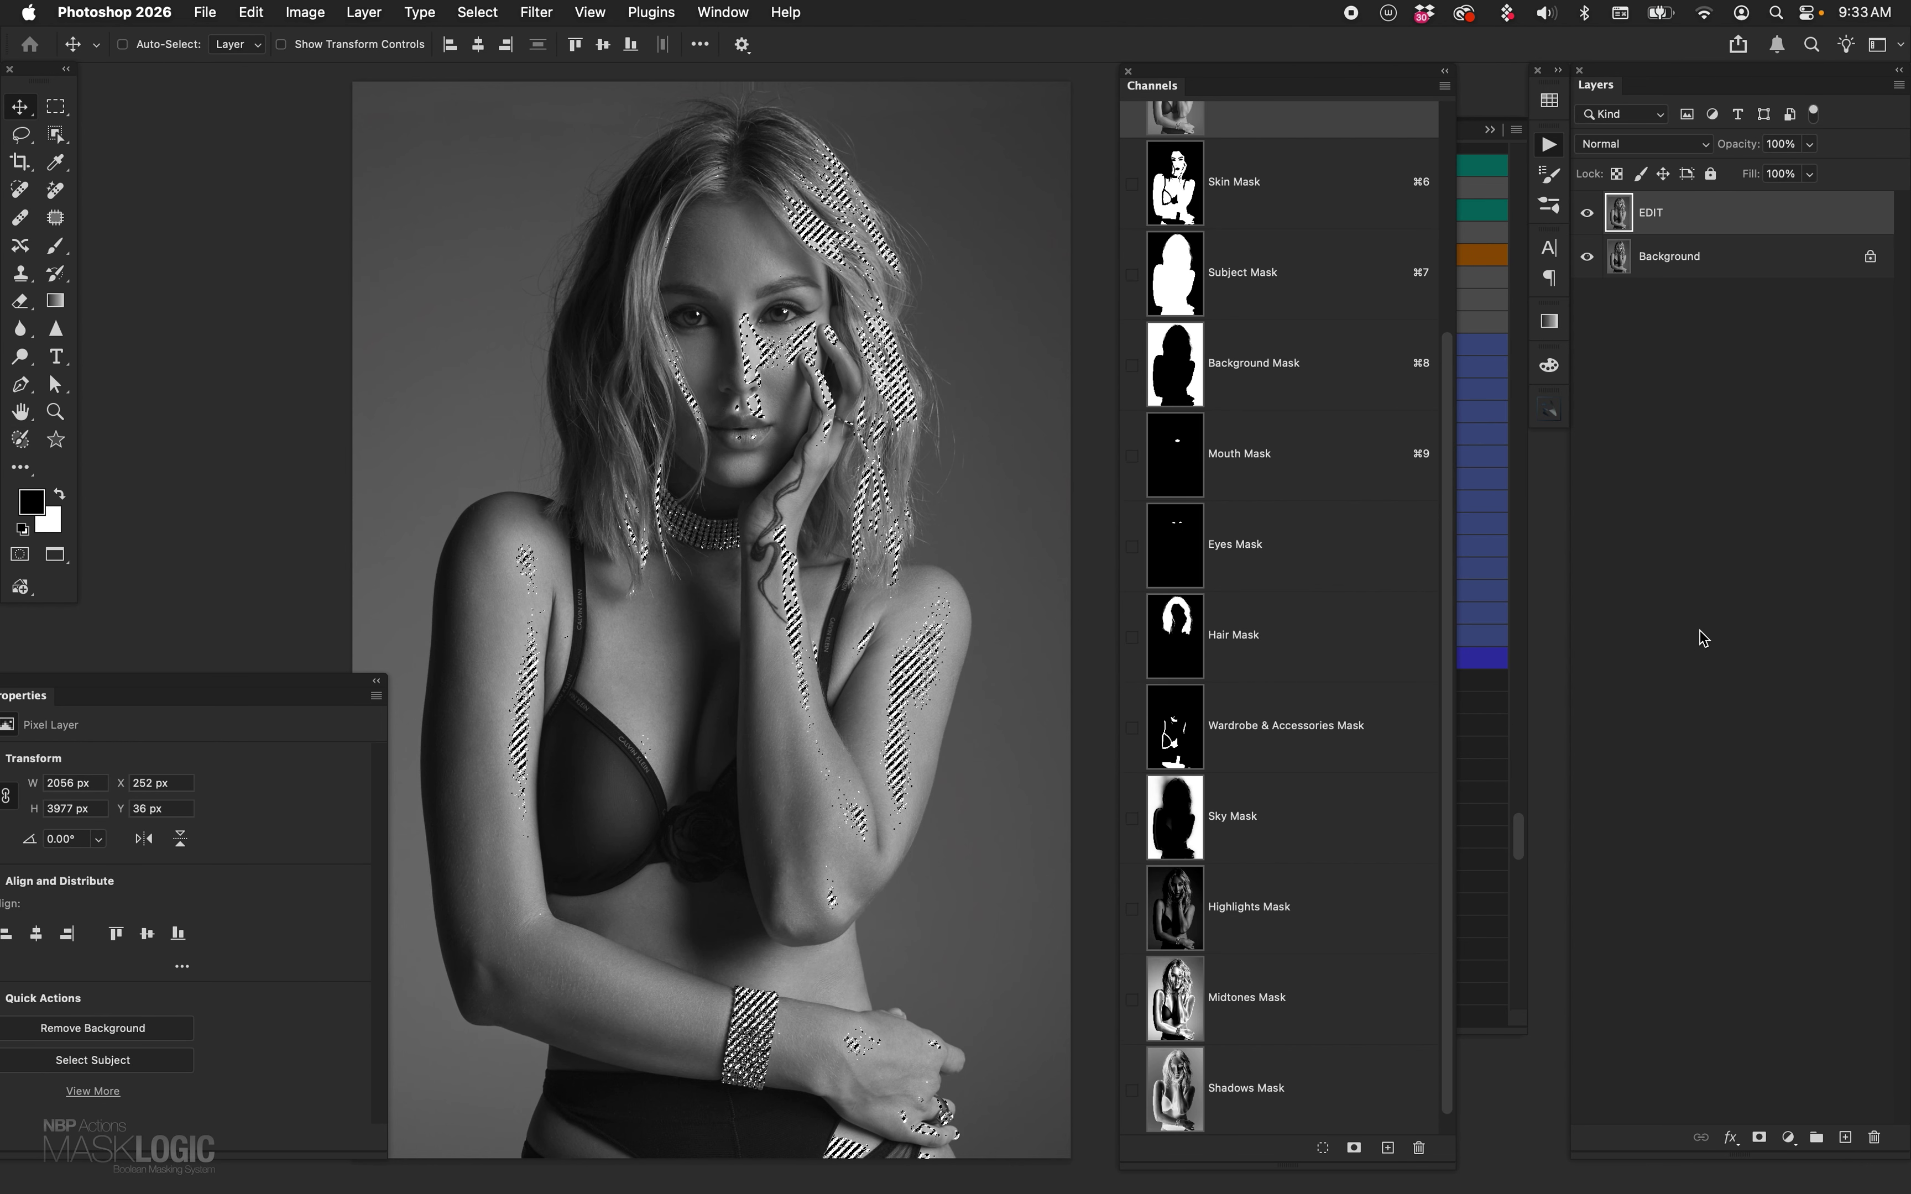
# - Brighten the selected subject highlights with a new Curves layer at input 102, output 148
pyautogui.click(1789, 1137)
pyautogui.click(1808, 888)
pyautogui.moveTo(193, 931); pyautogui.dragTo(166, 914)
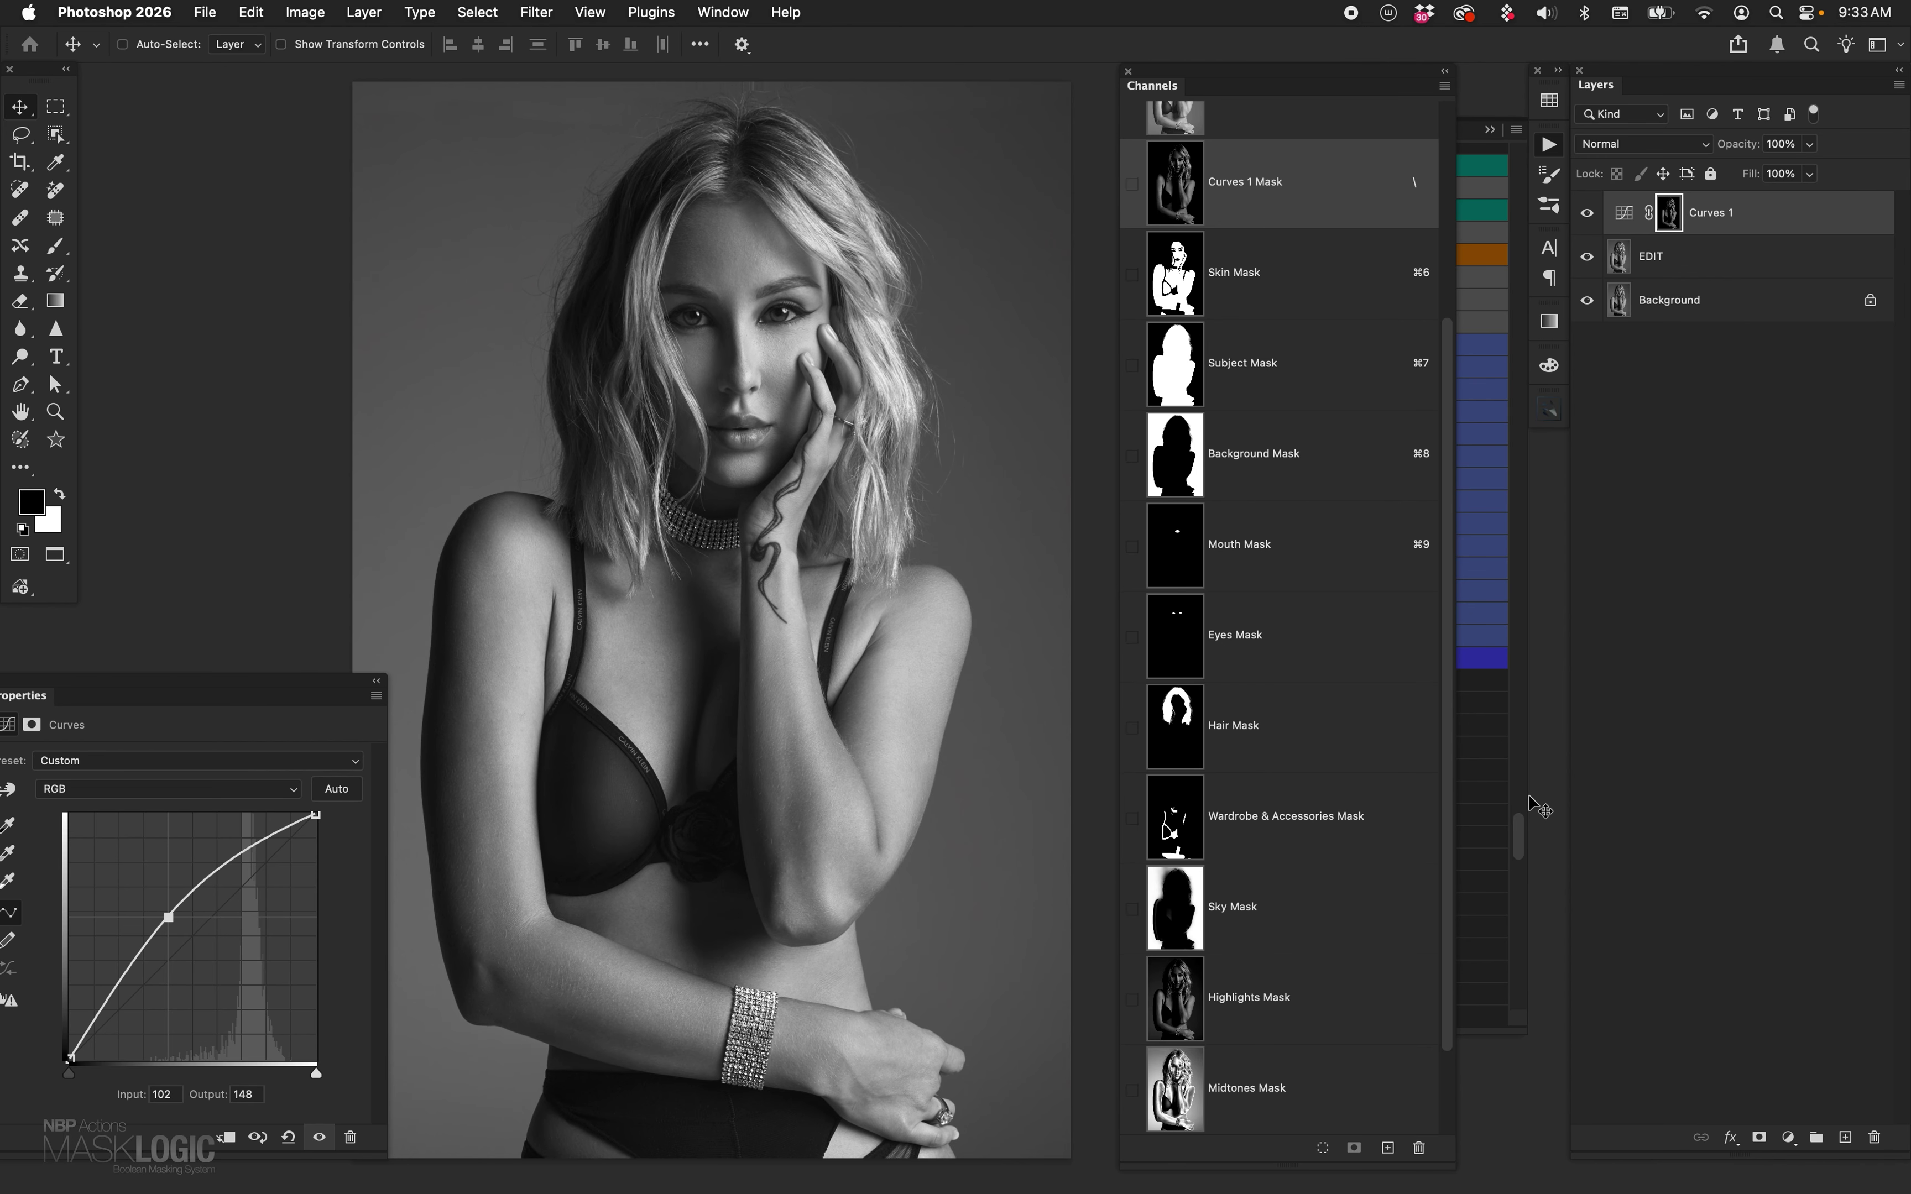
# - Run Calculate (Advanced) again to select the background highlights, with Background Mask as Source 1 and Highlights Mask as Source 2
pyautogui.click(1524, 824)
pyautogui.scroll(-6, 1516, 822)
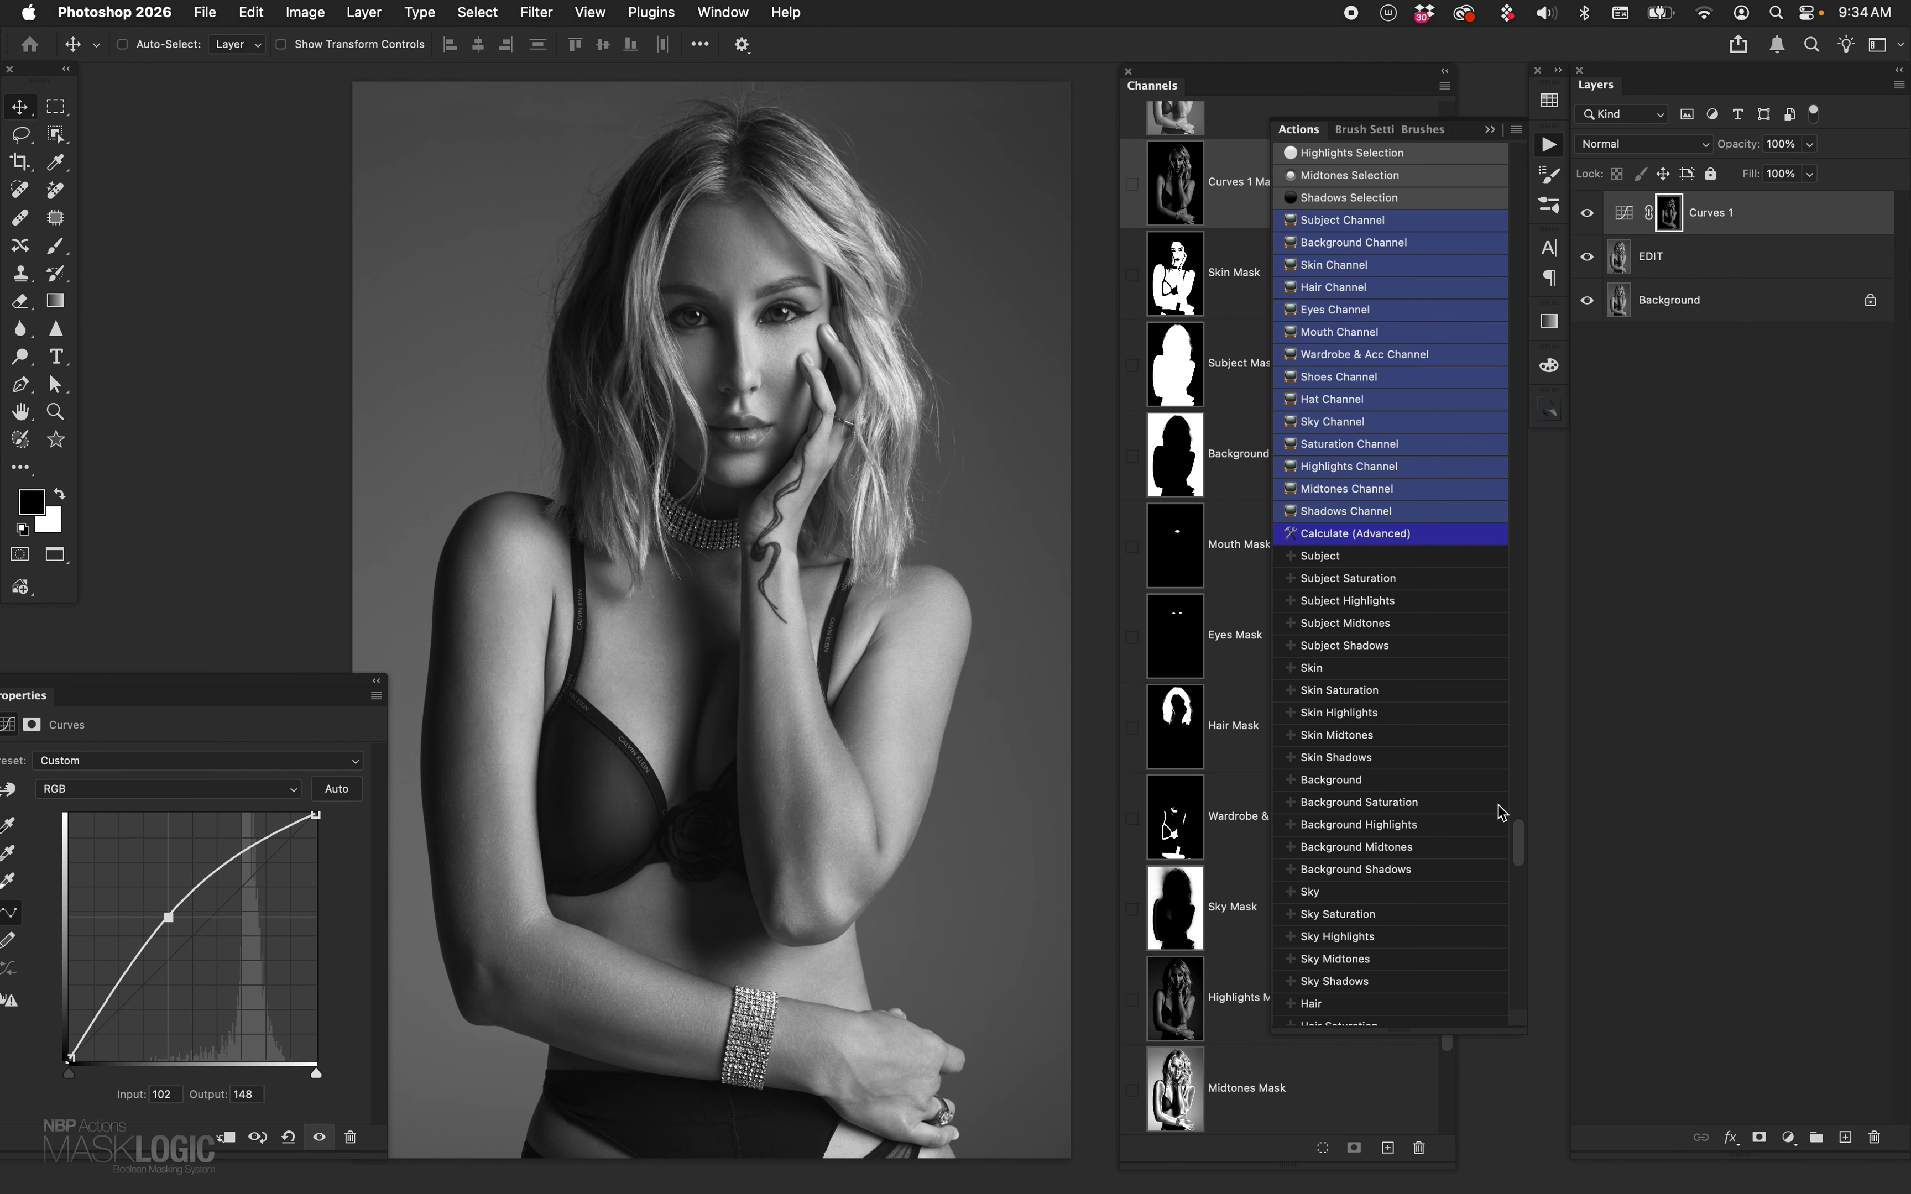
pyautogui.doubleClick(1406, 543)
pyautogui.click(1342, 608)
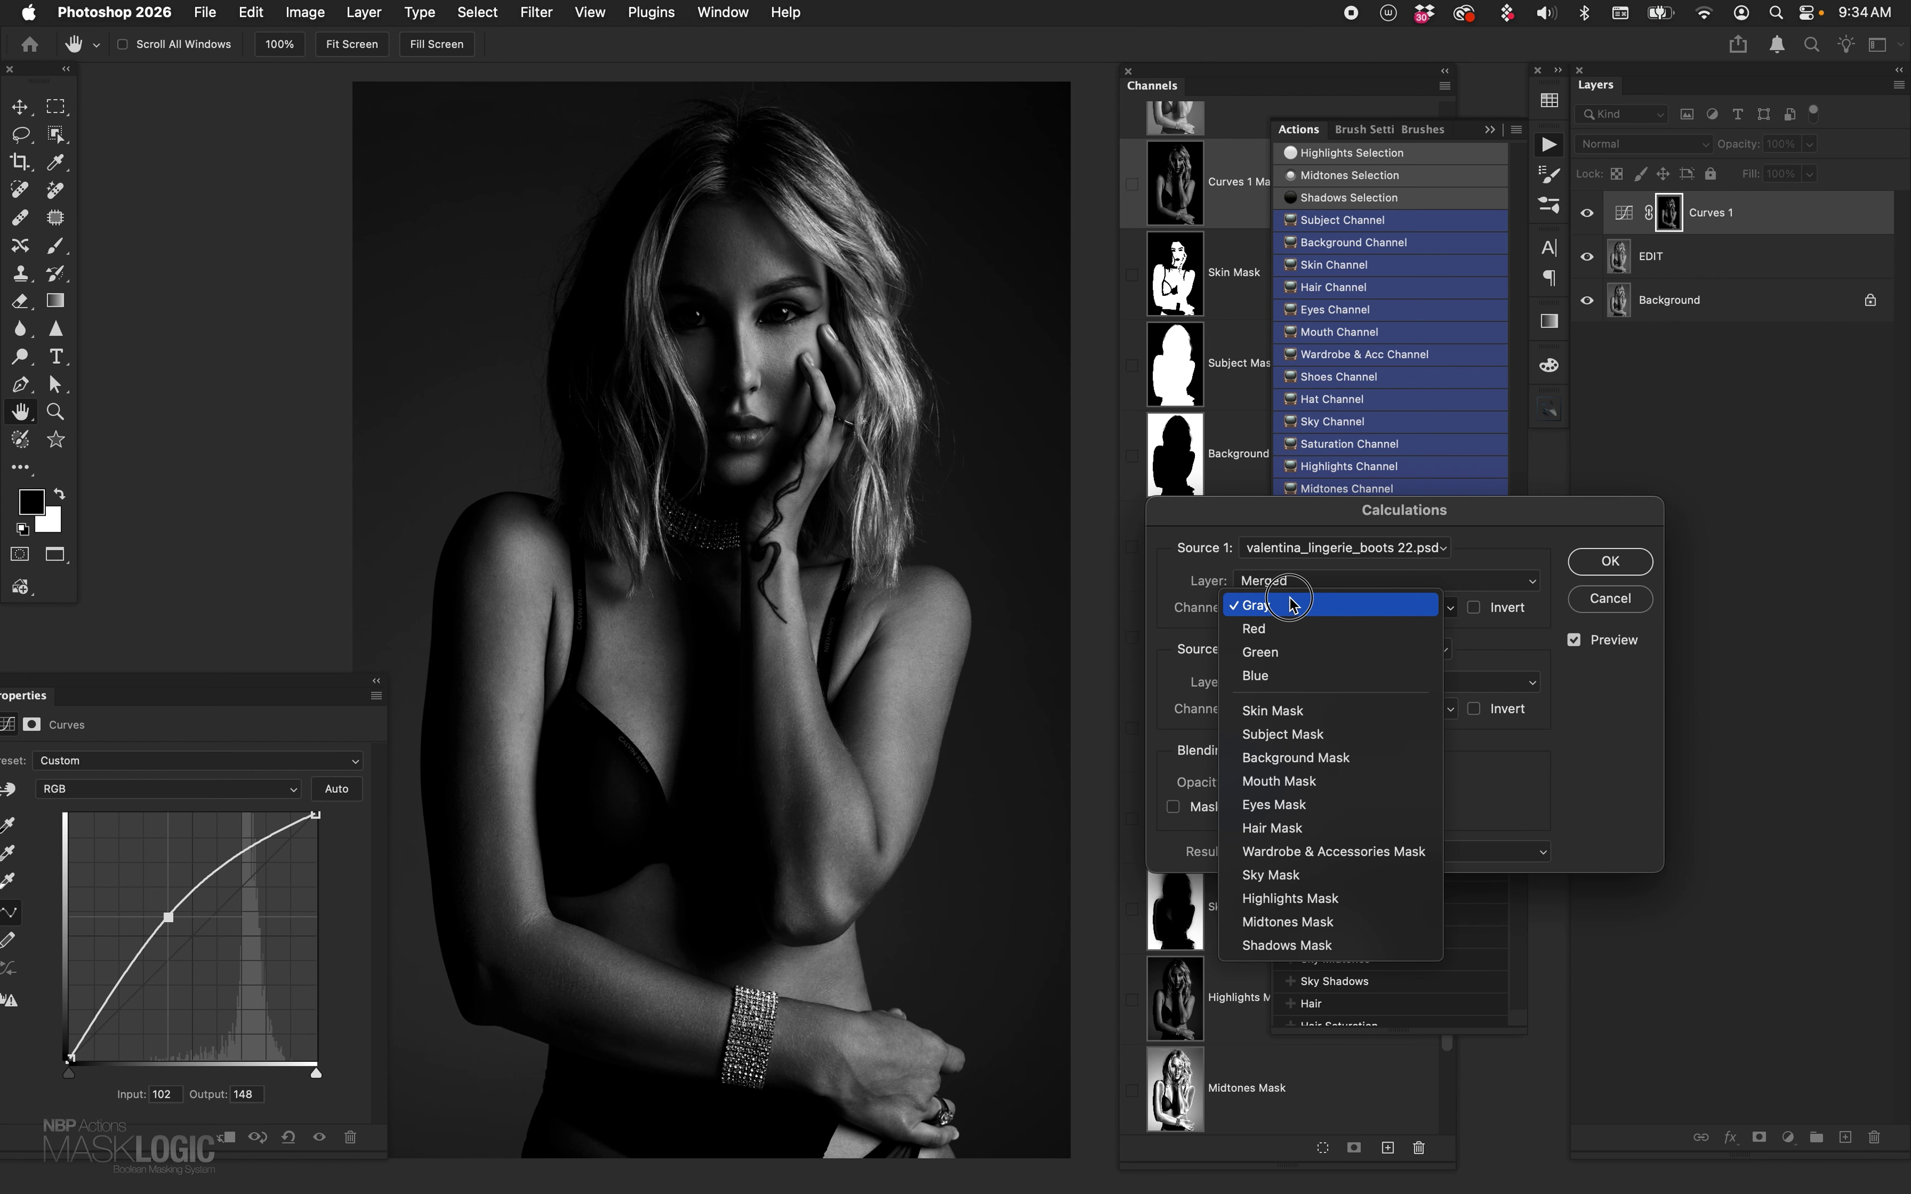
pyautogui.click(1324, 758)
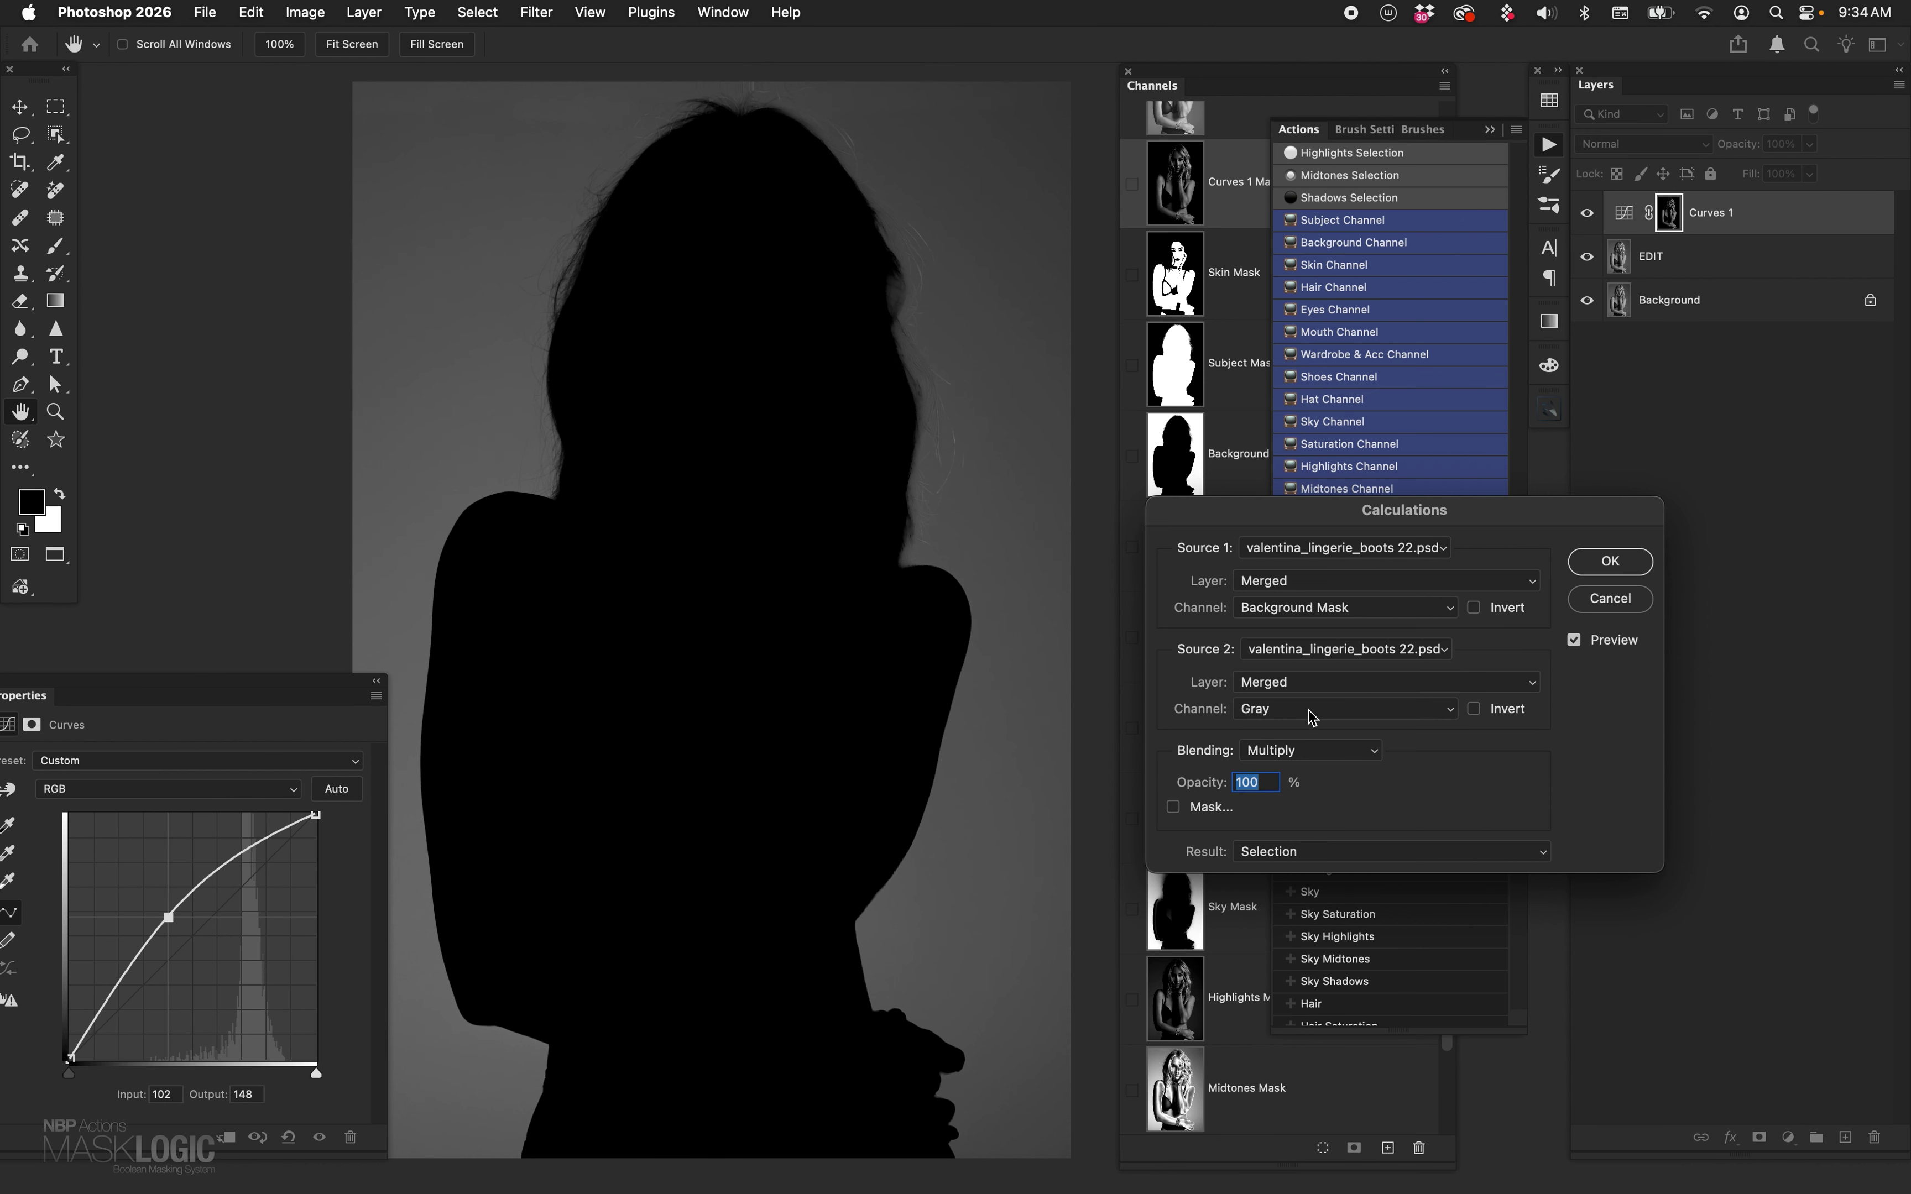
pyautogui.click(1310, 708)
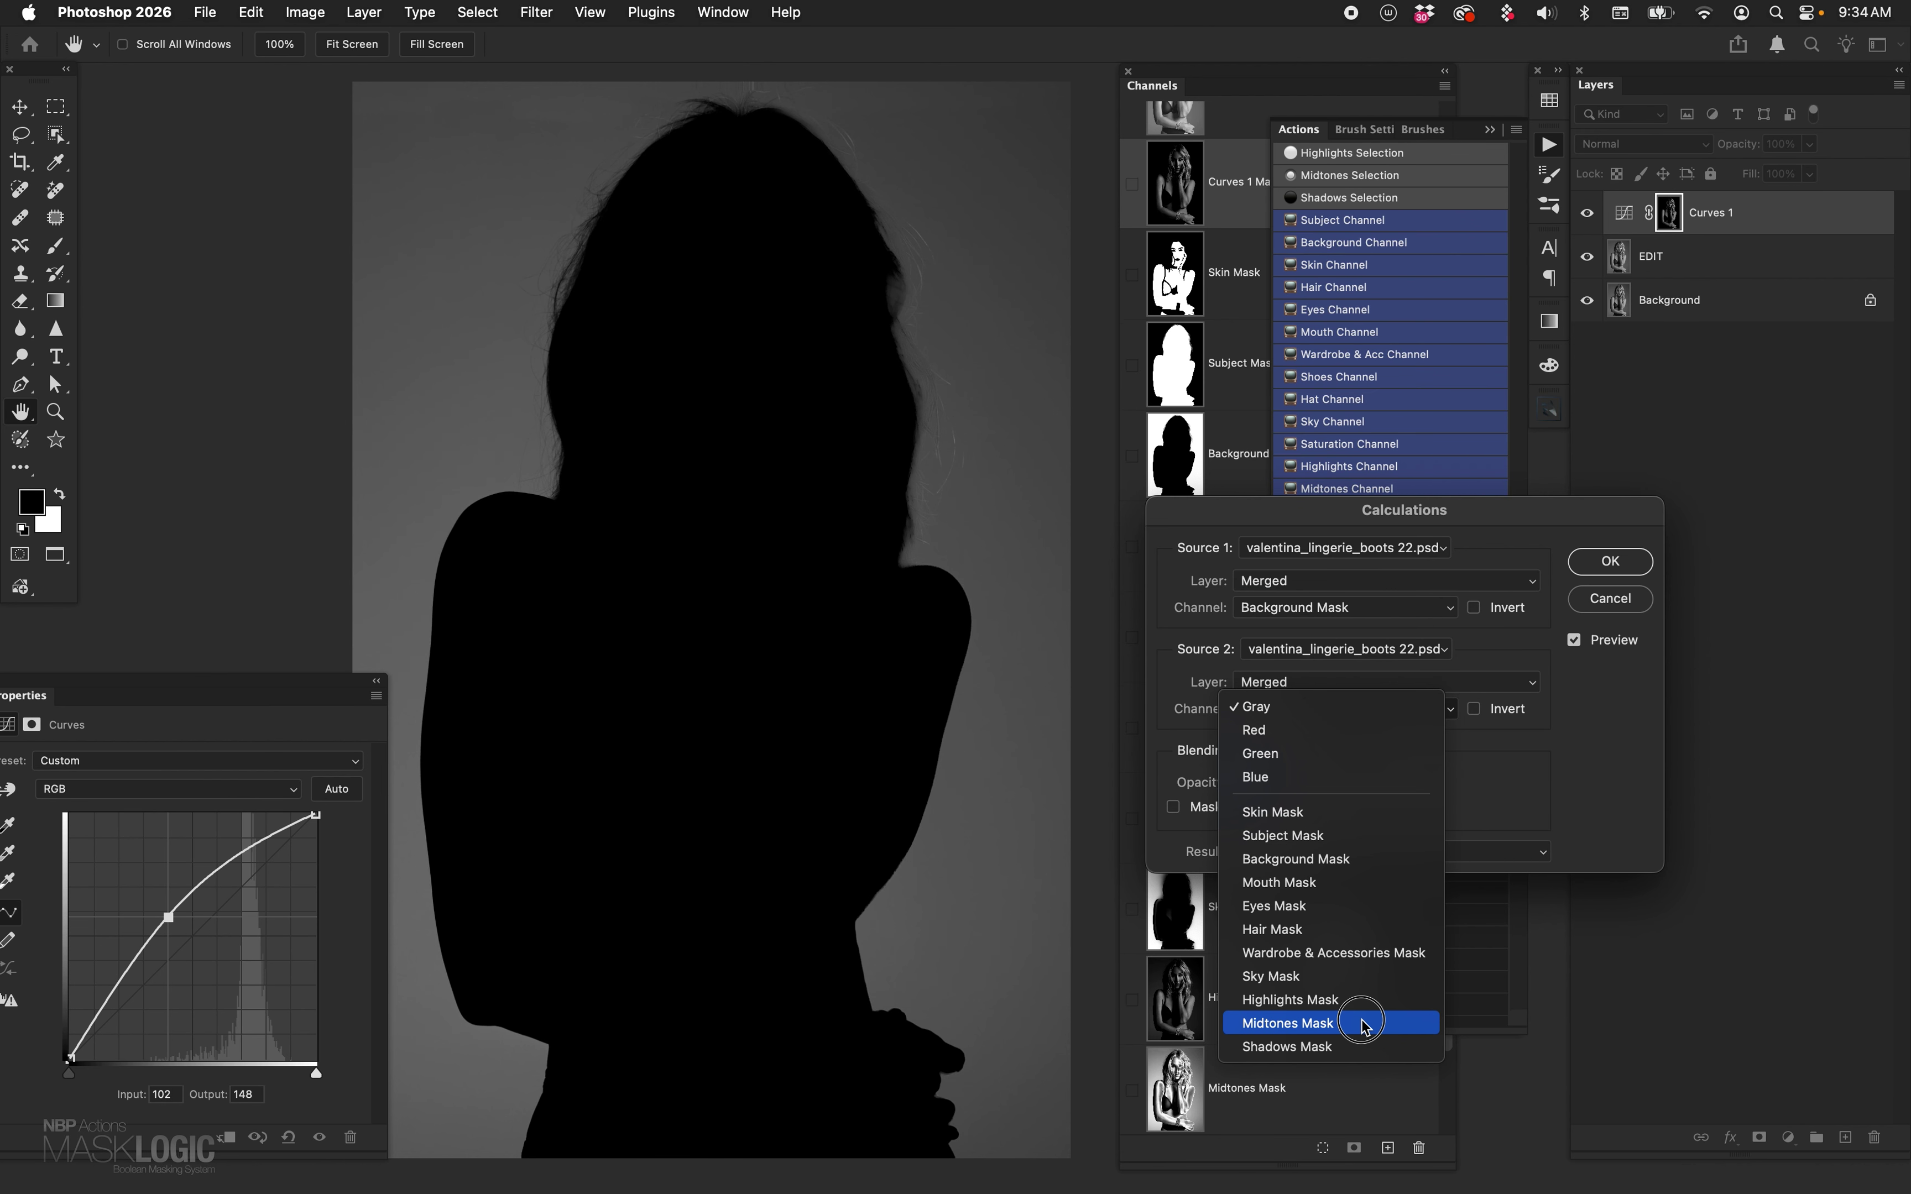
pyautogui.click(1370, 1000)
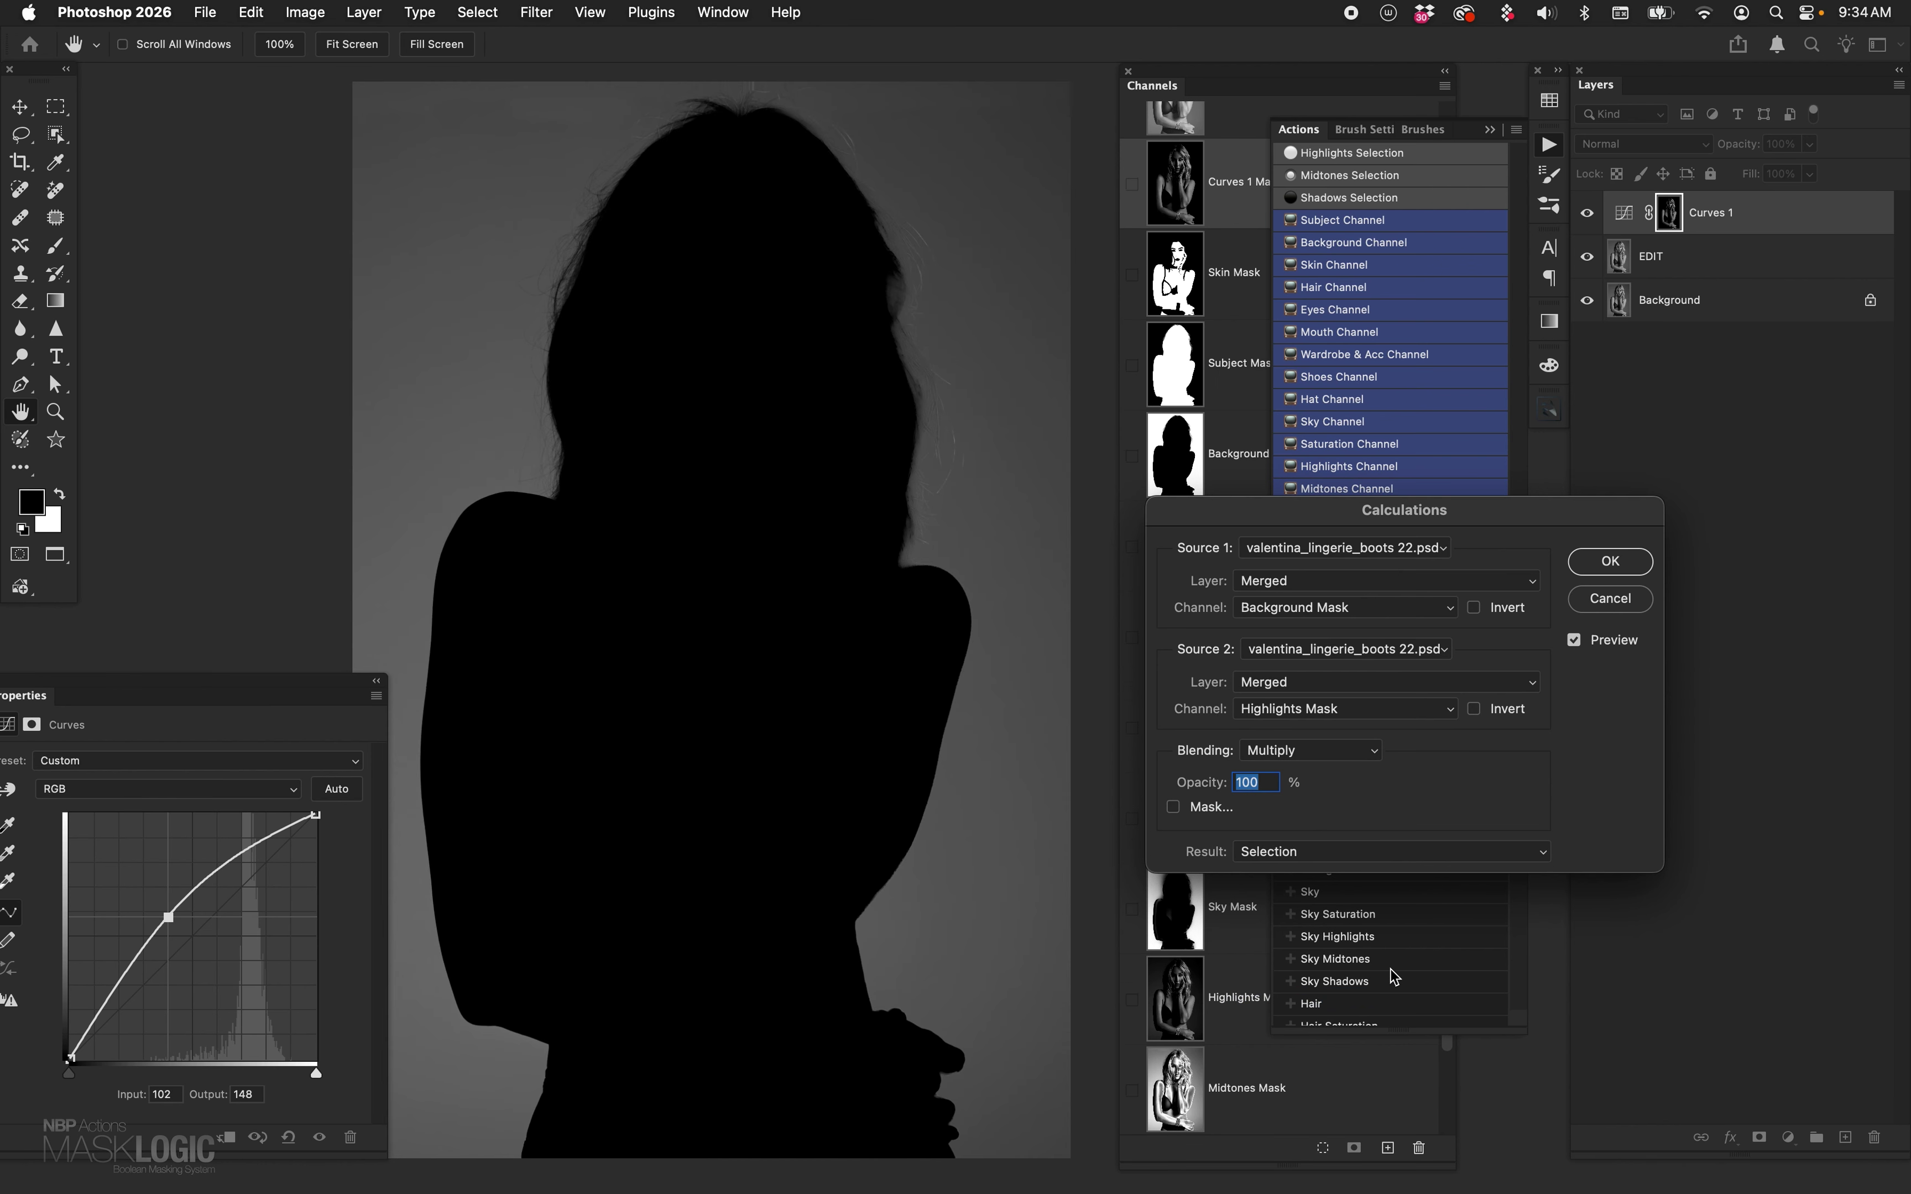
pyautogui.click(1610, 561)
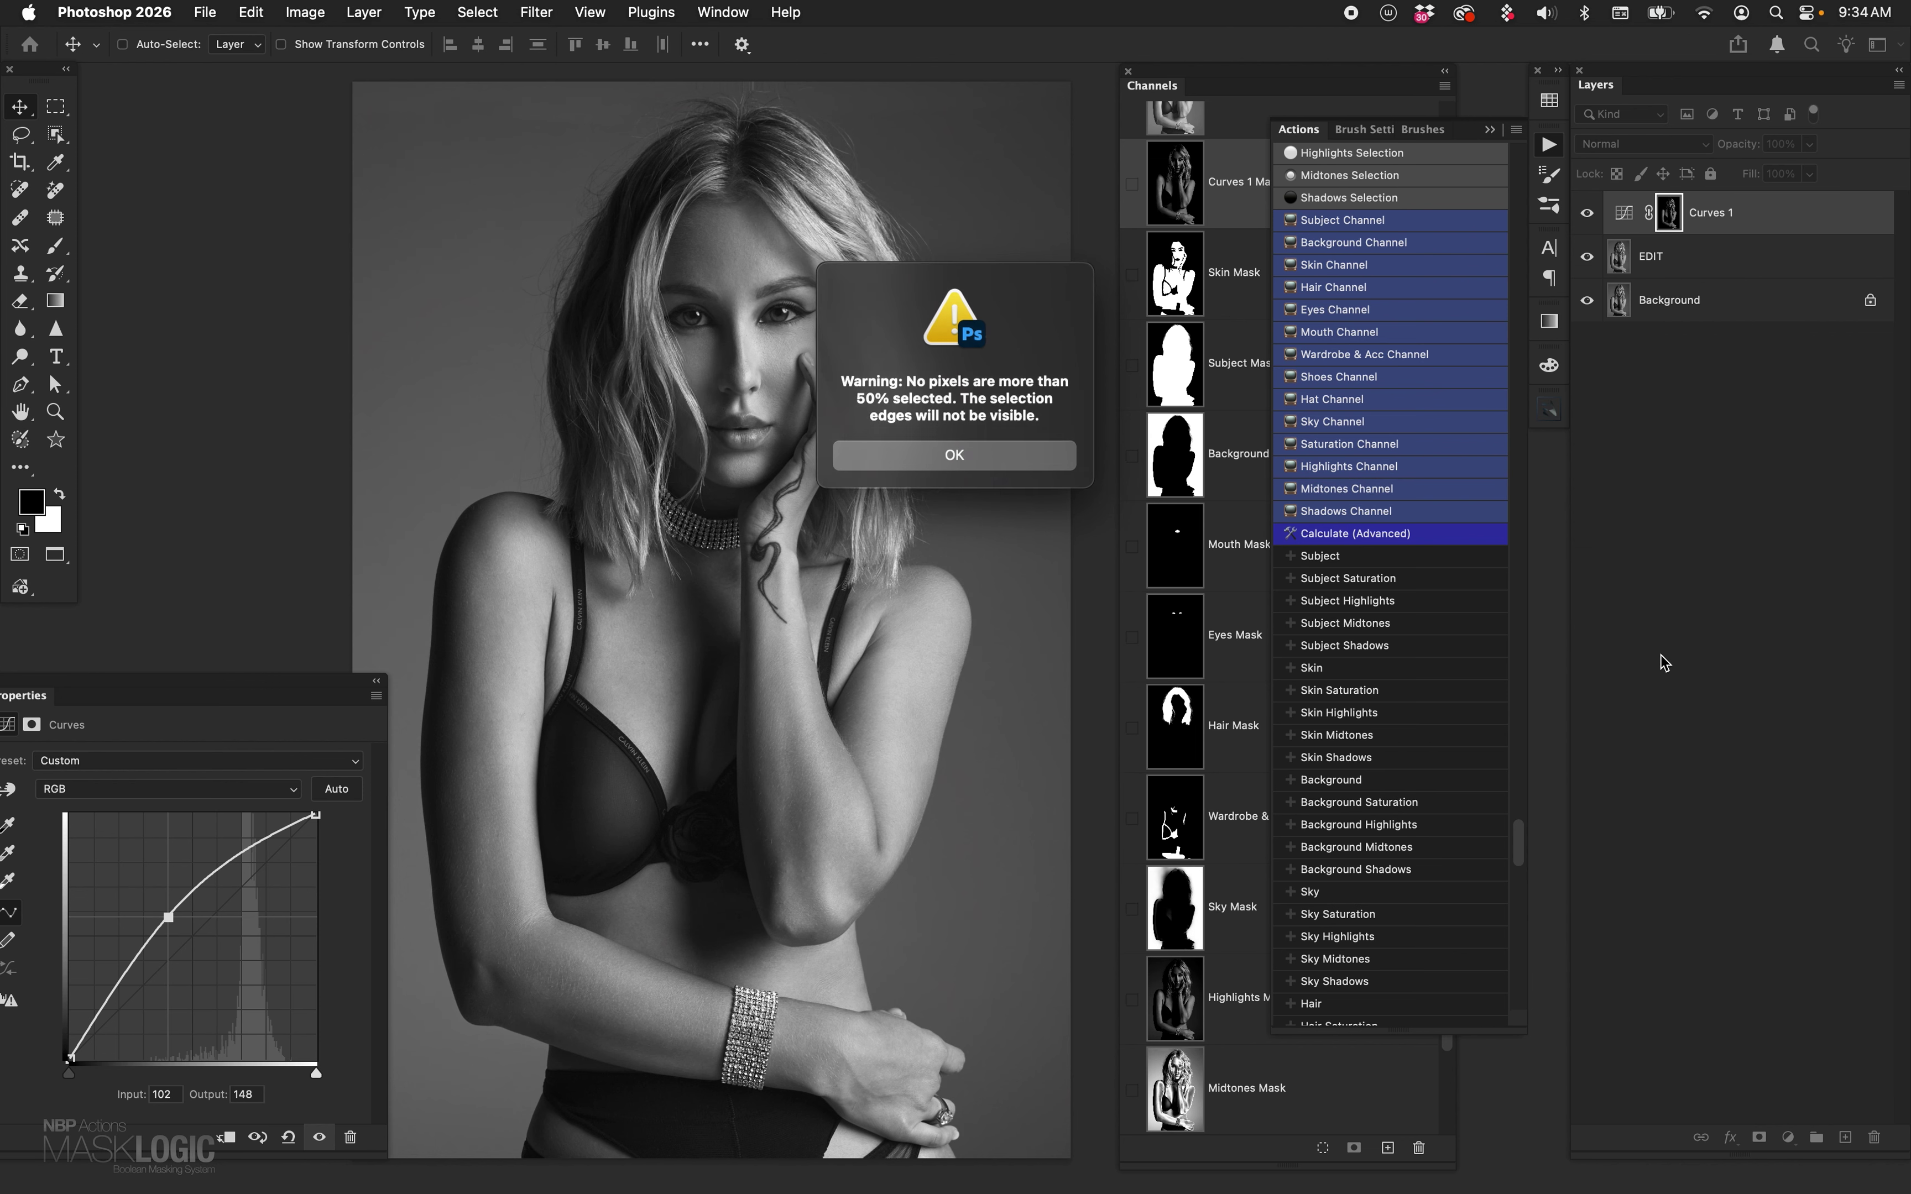
pyautogui.click(1027, 452)
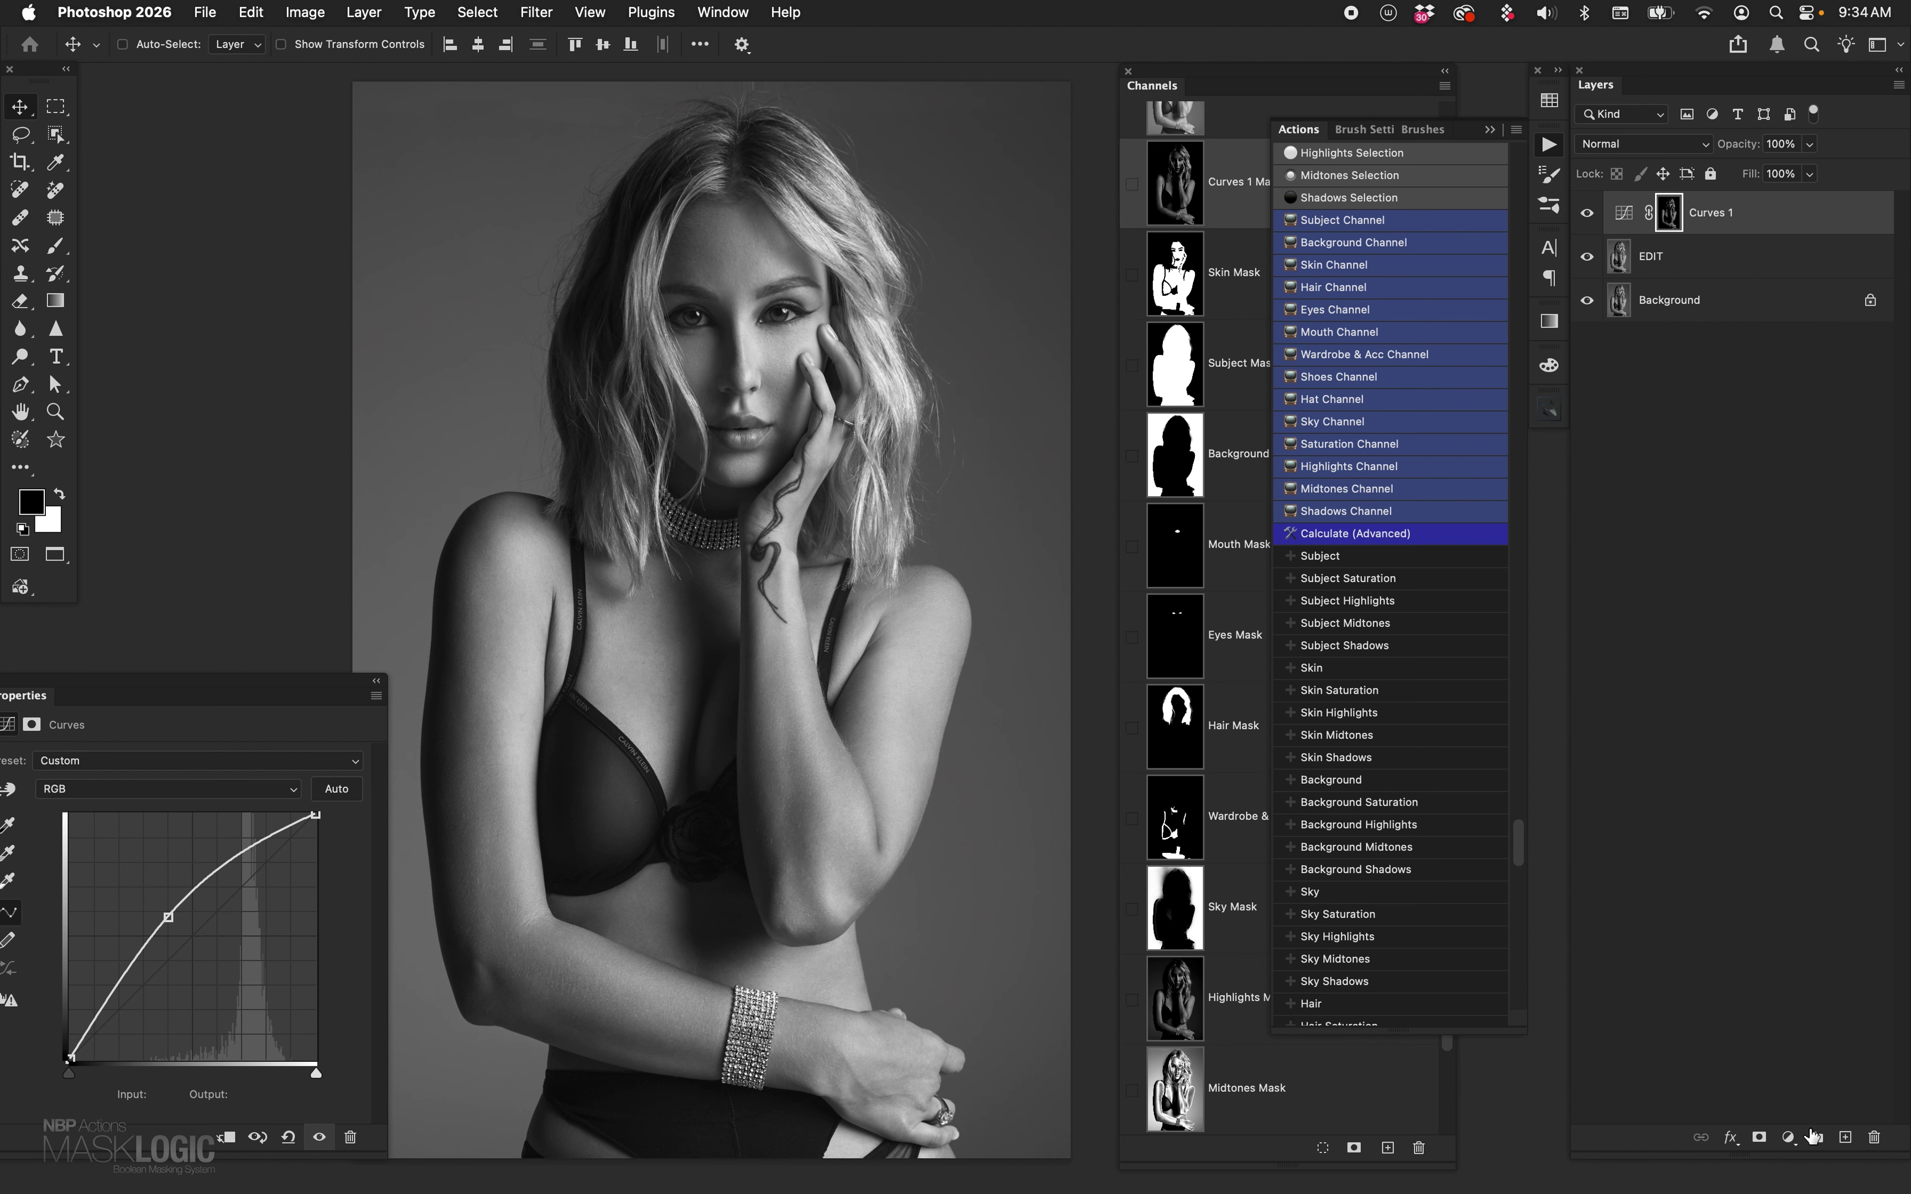
# - Brighten the selected background highlights with a new Curves layer at input 76, output 159, and compare the image with the layer hidden
pyautogui.click(1789, 1137)
pyautogui.click(1833, 886)
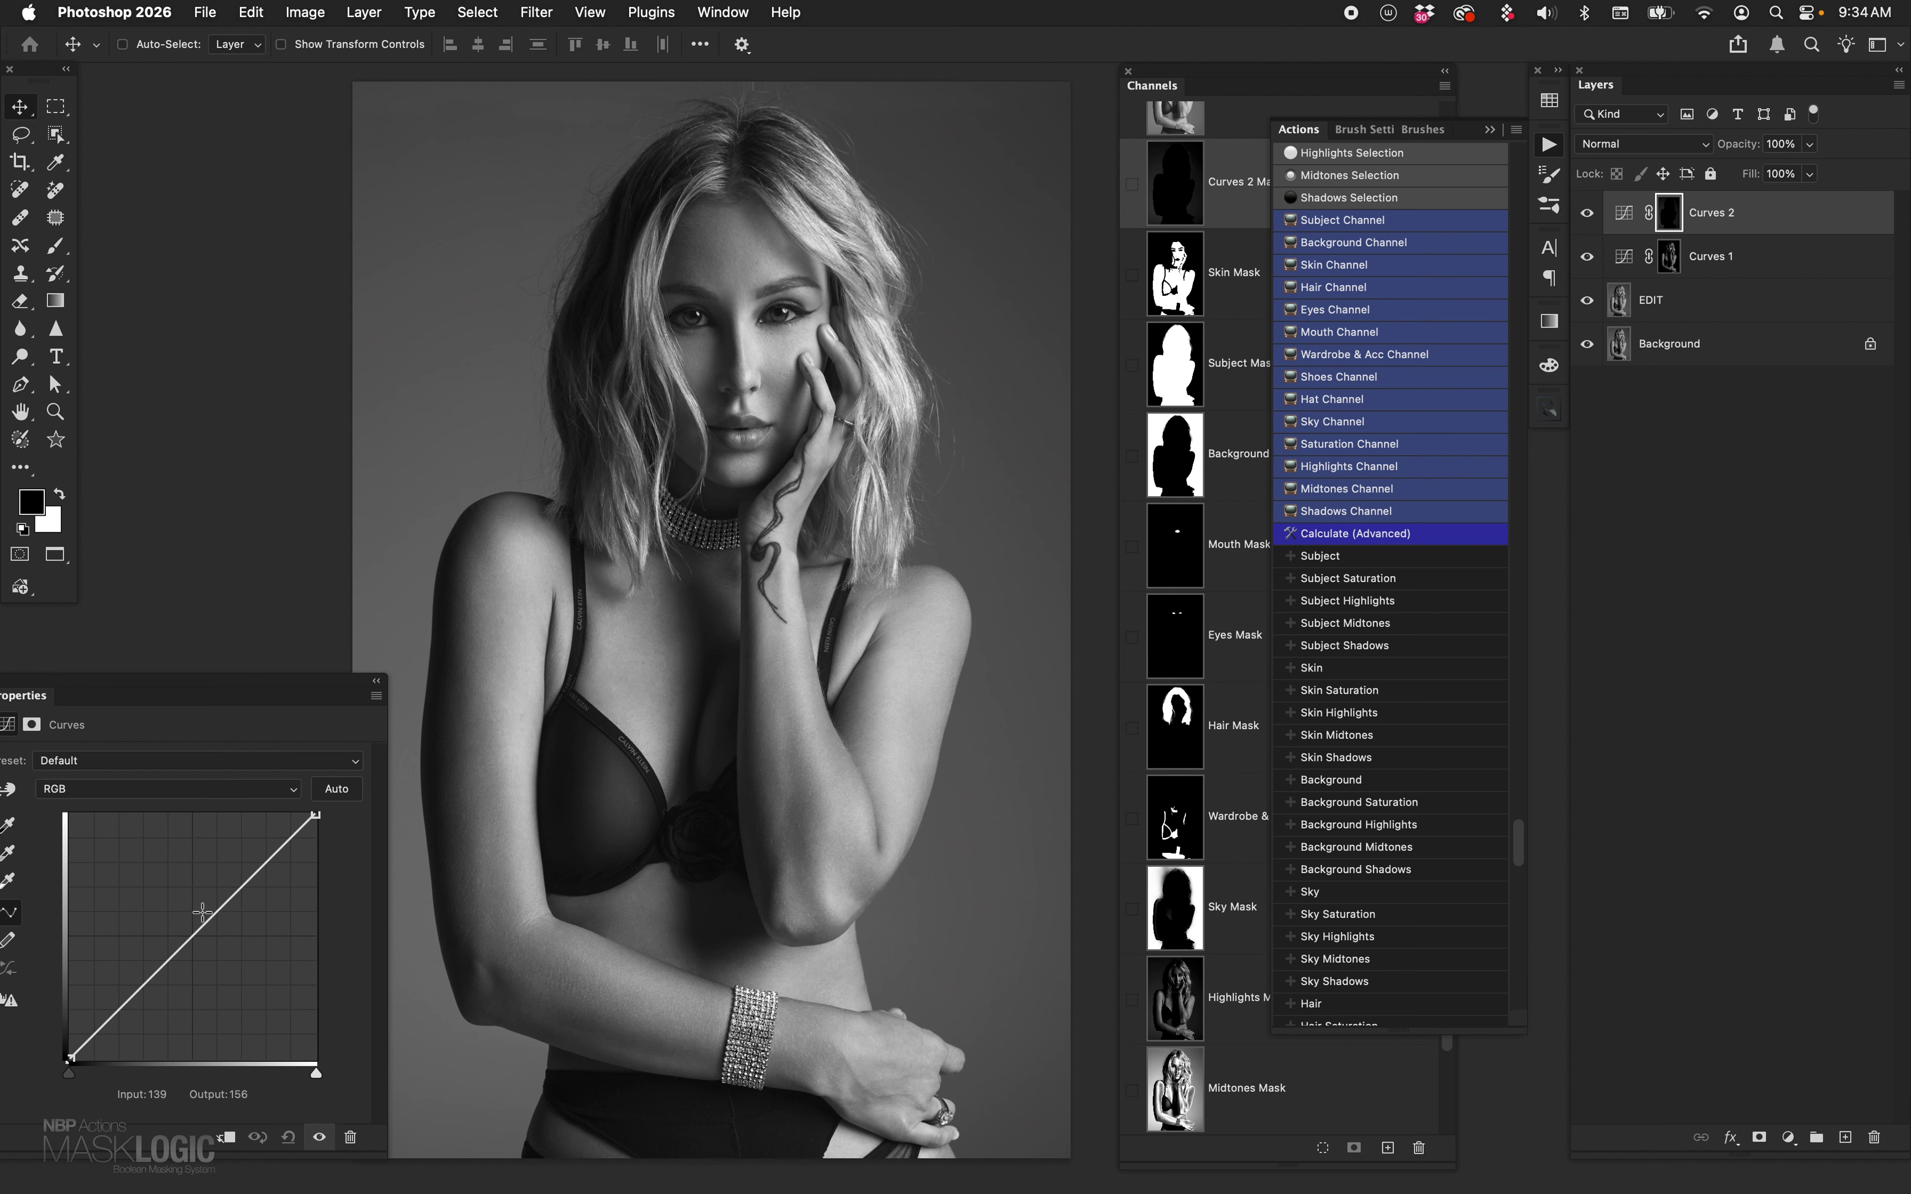
pyautogui.moveTo(192, 936); pyautogui.dragTo(144, 907)
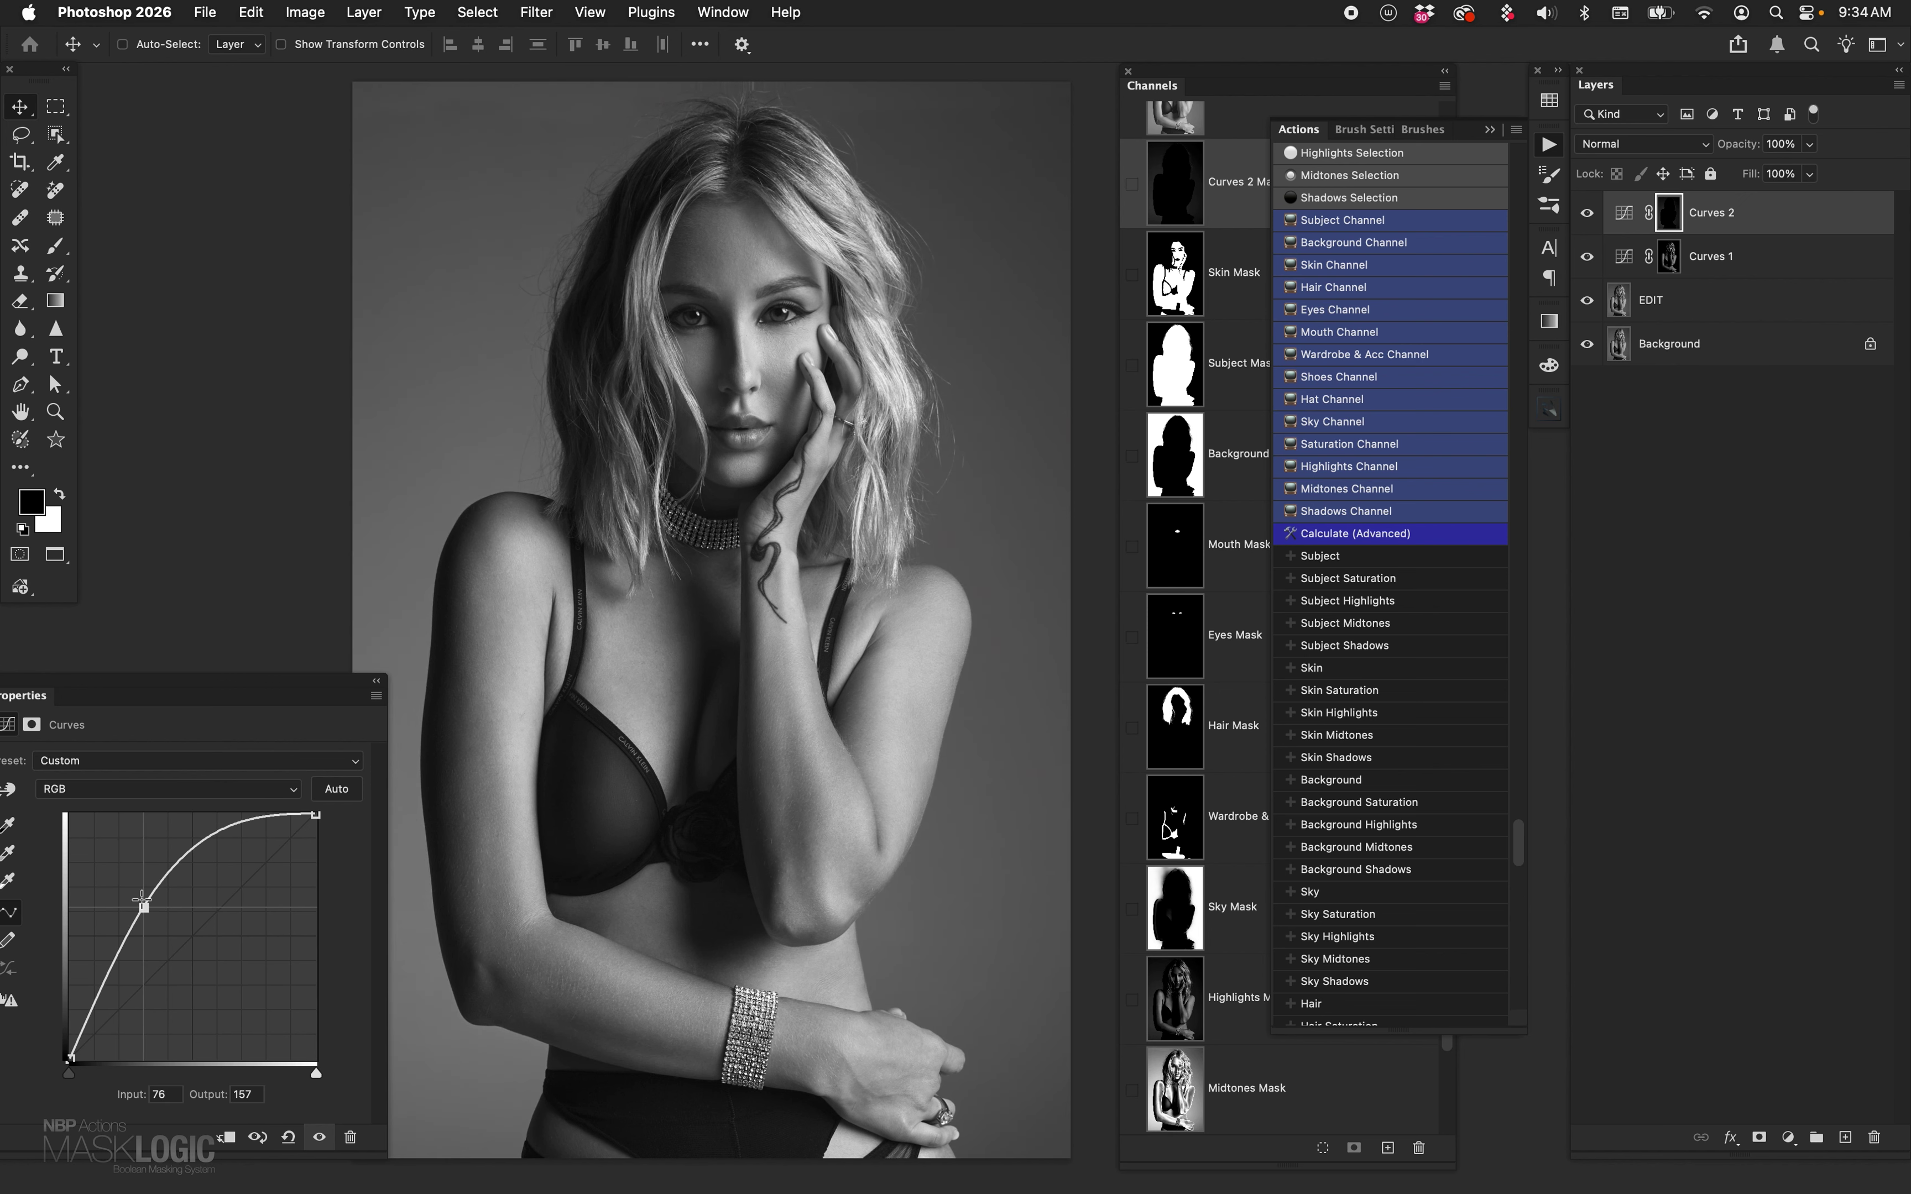
pyautogui.click(1587, 214)
pyautogui.click(1586, 213)
pyautogui.click(1587, 213)
pyautogui.click(1587, 213)
# - Load the background as a selection and add a new empty layer above the Curves layers
pyautogui.moveTo(1169, 83); pyautogui.dragTo(1208, 70)
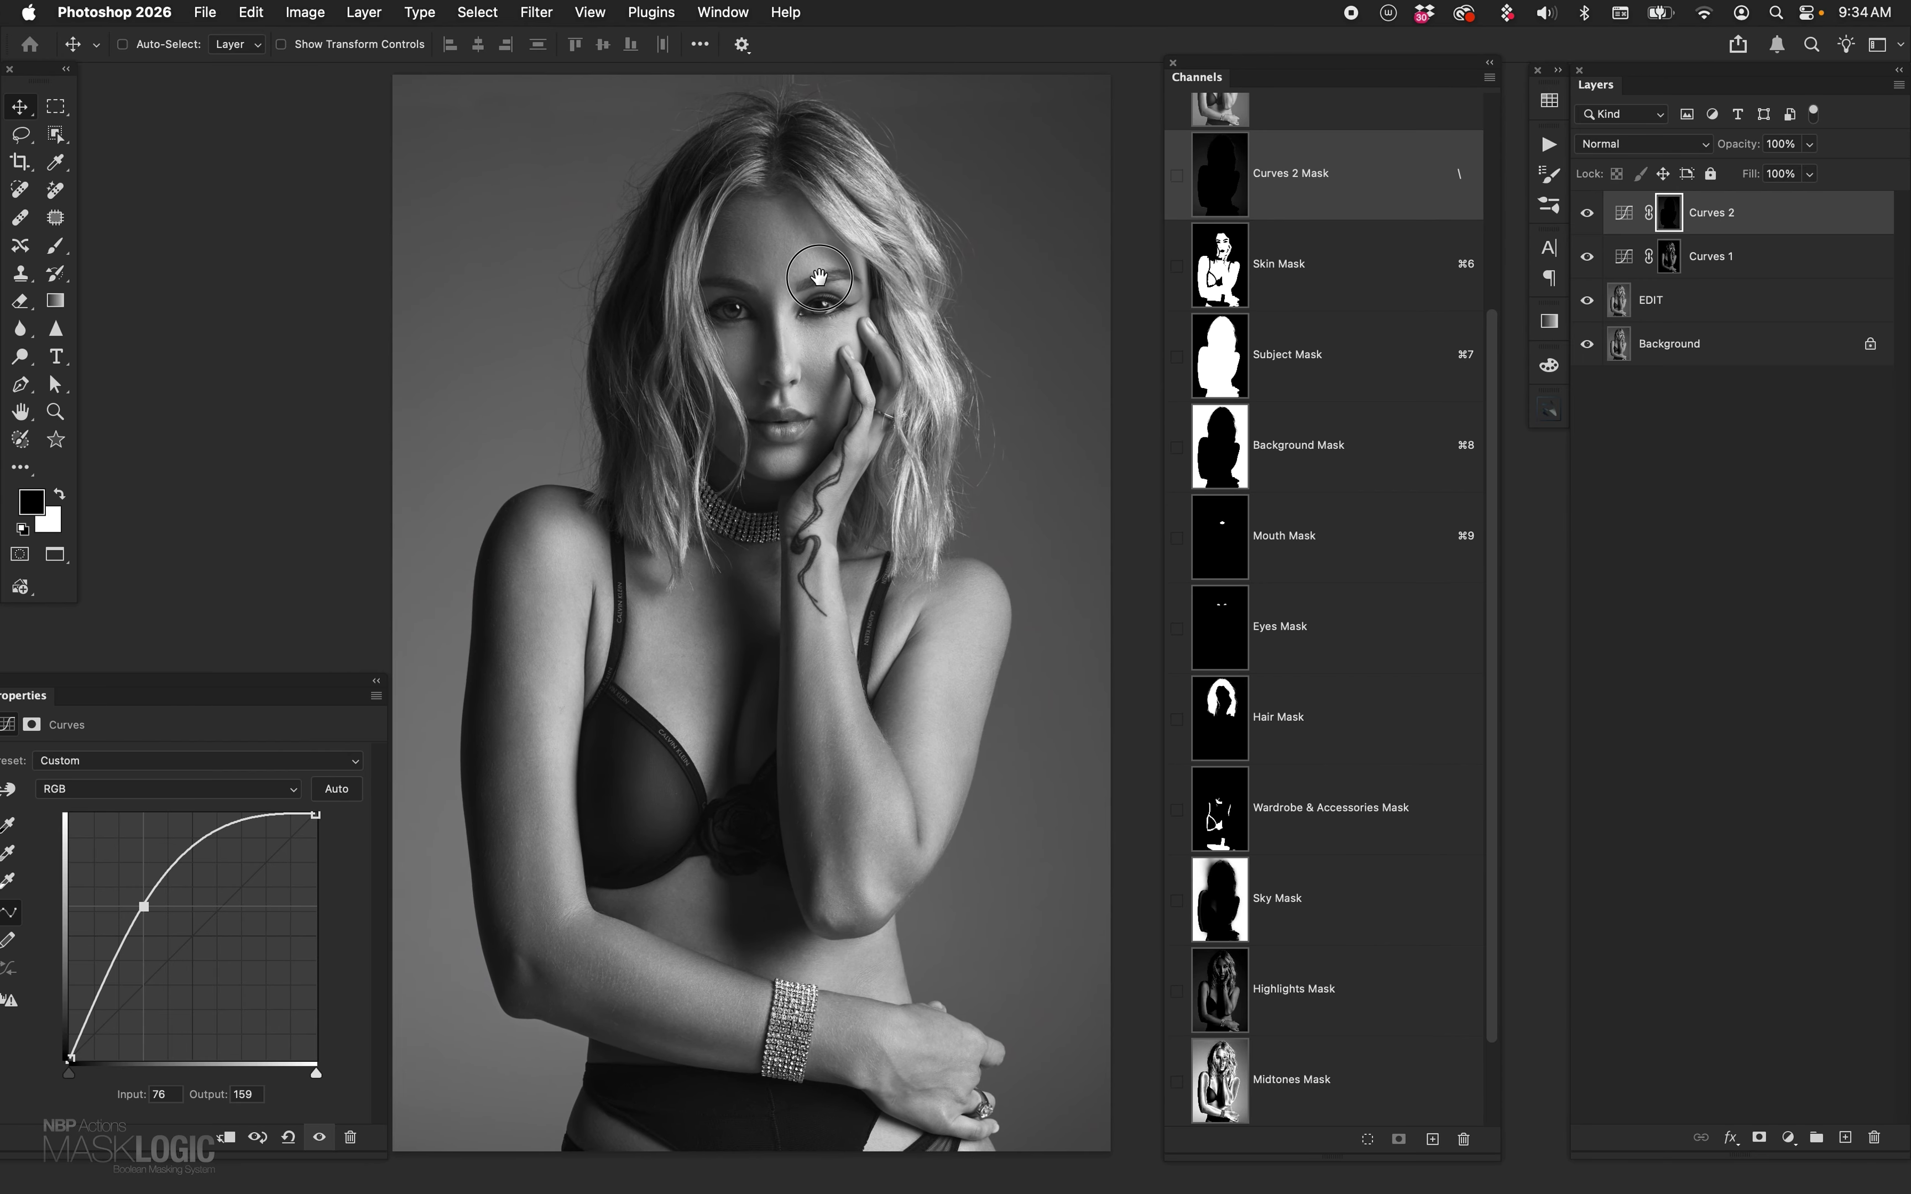
pyautogui.click(1549, 143)
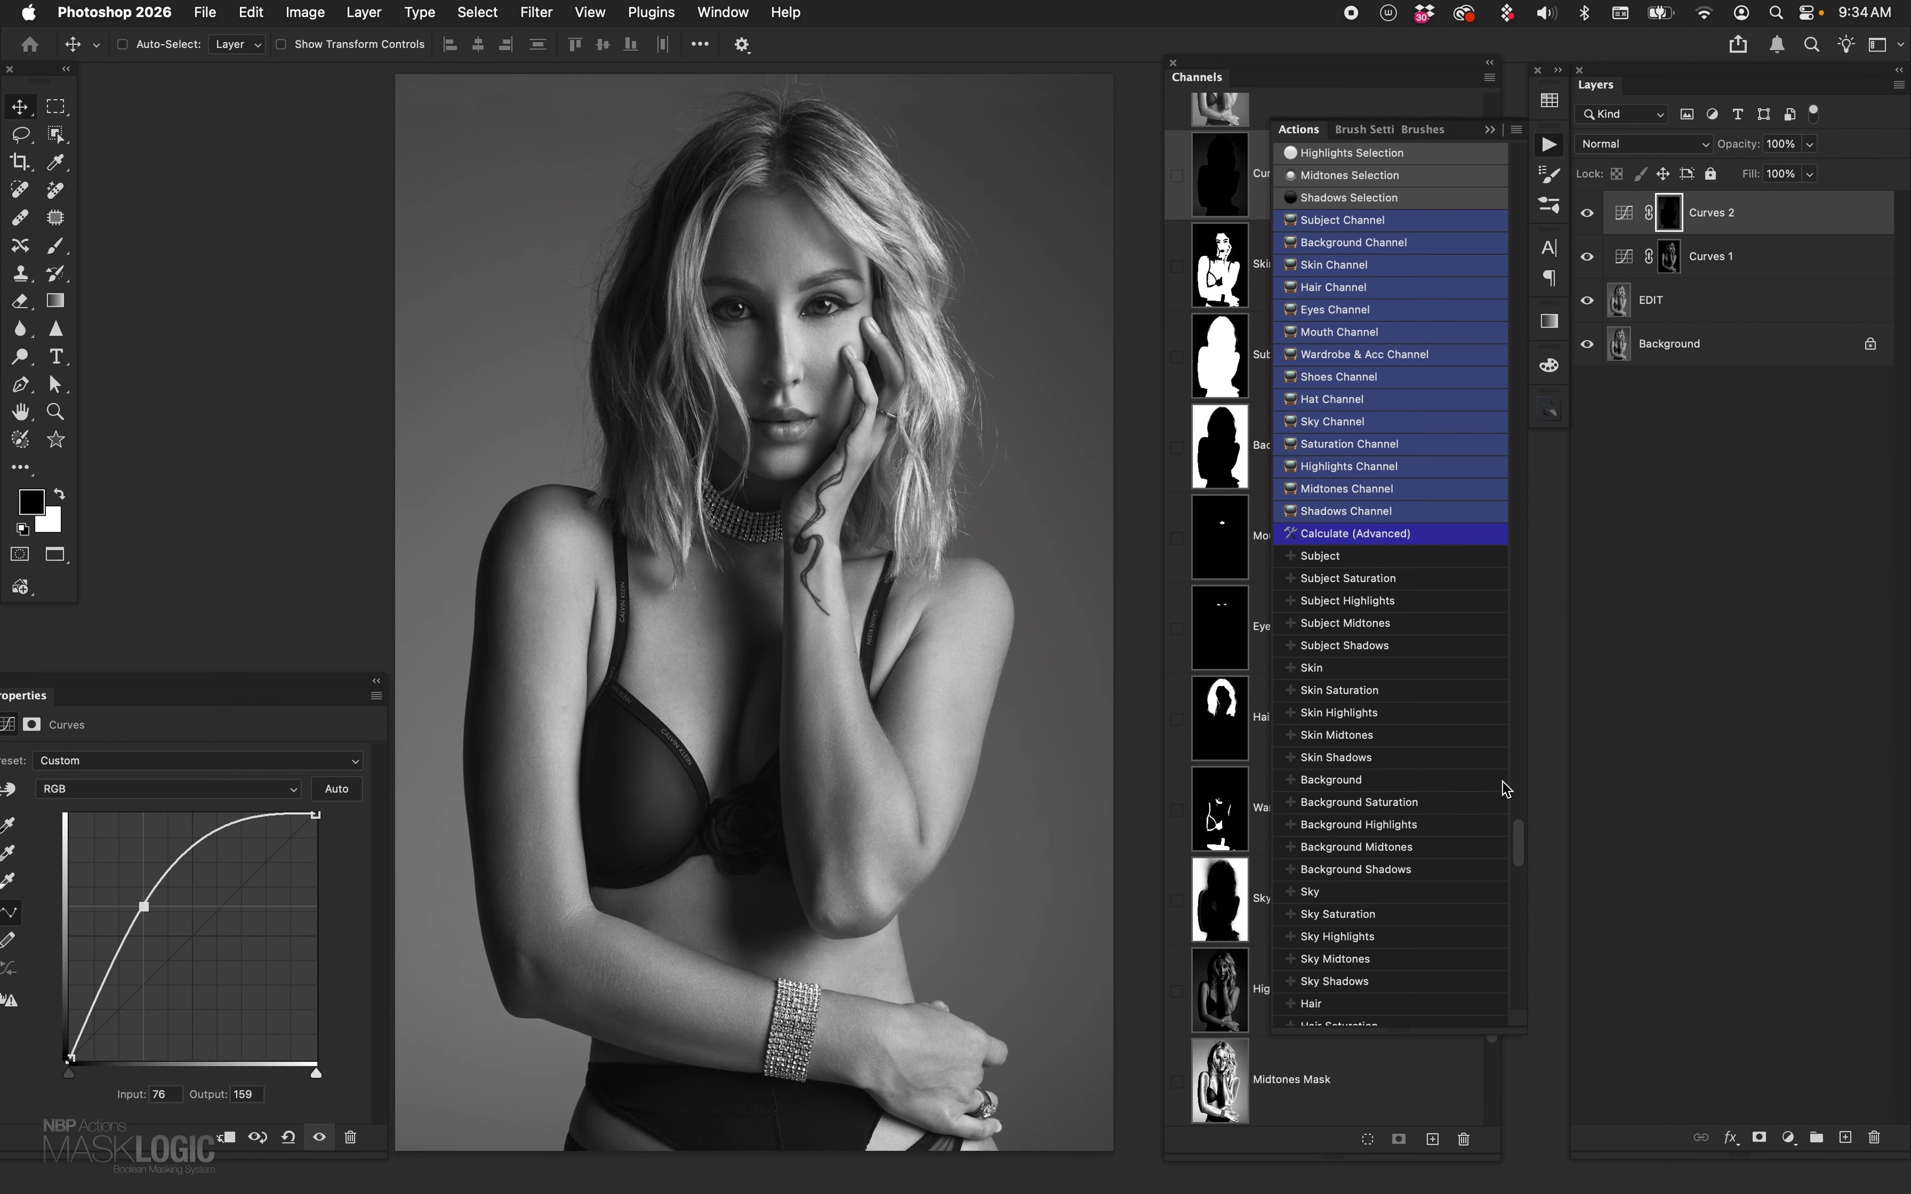
pyautogui.click(1845, 1139)
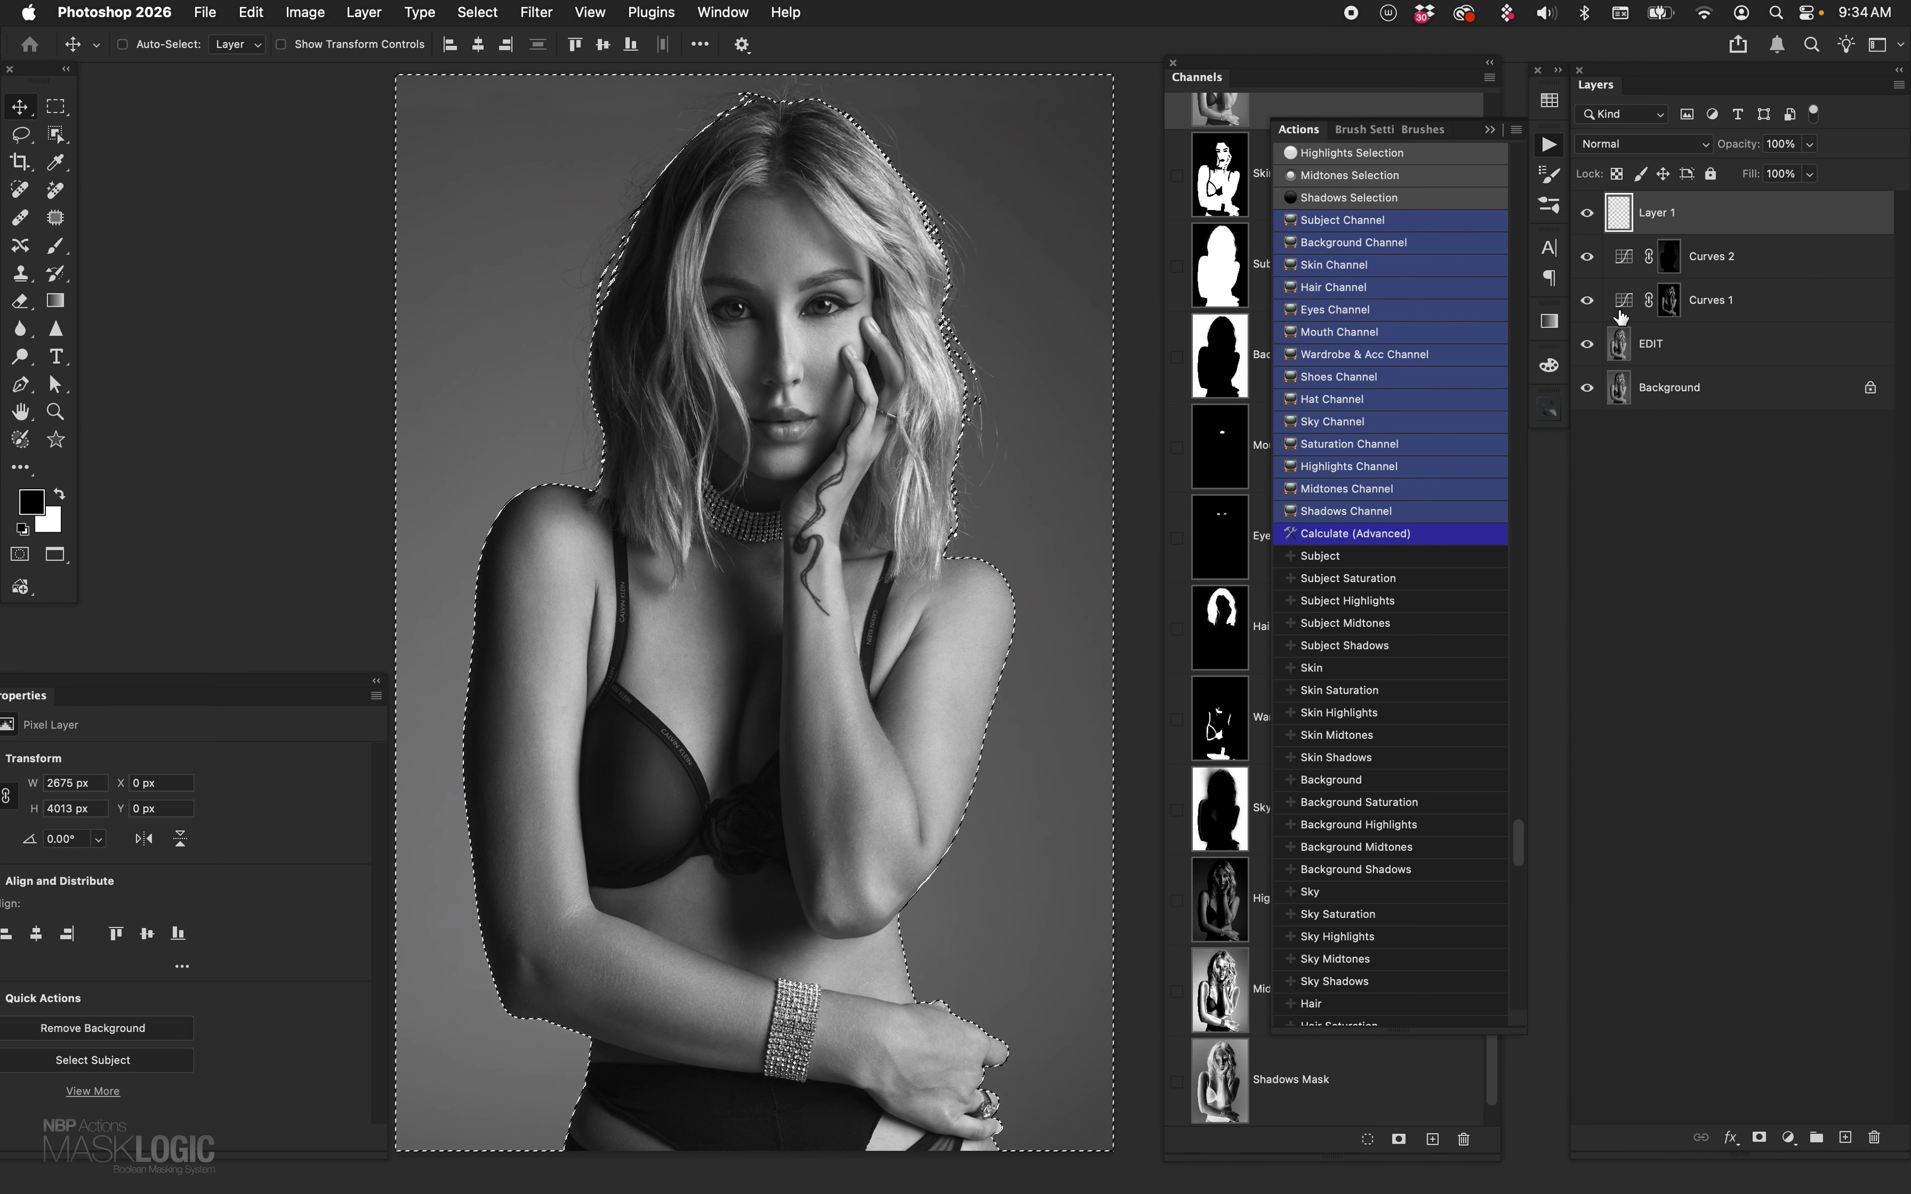
# - Set up the Brush tool at 400 px with 10% flow, and close the Channels and Actions panels
pyautogui.press('b')
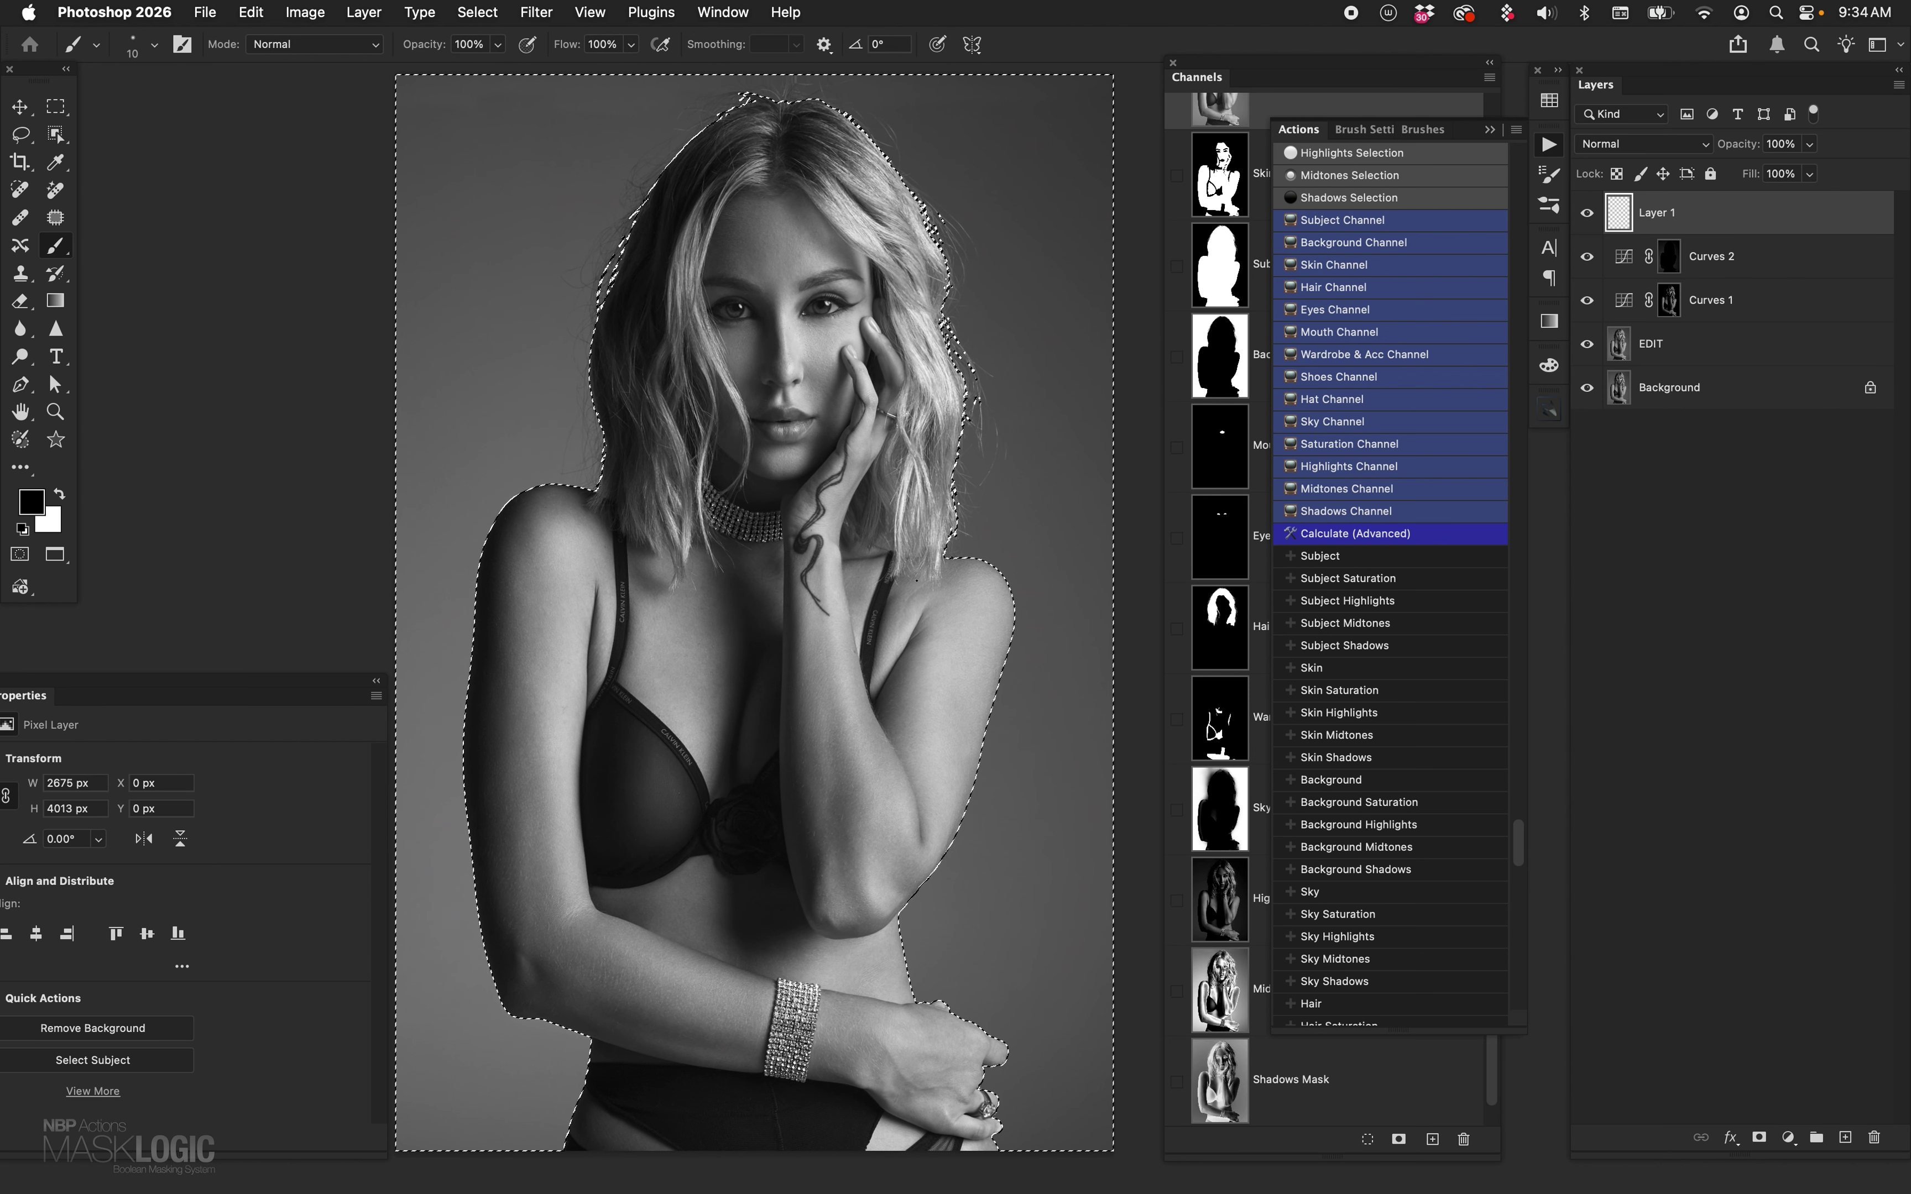
pyautogui.press(']')
pyautogui.press(']')
pyautogui.press(']')
pyautogui.press(']')
pyautogui.press(']')
pyautogui.press(']')
pyautogui.hotkey('shift', '1')
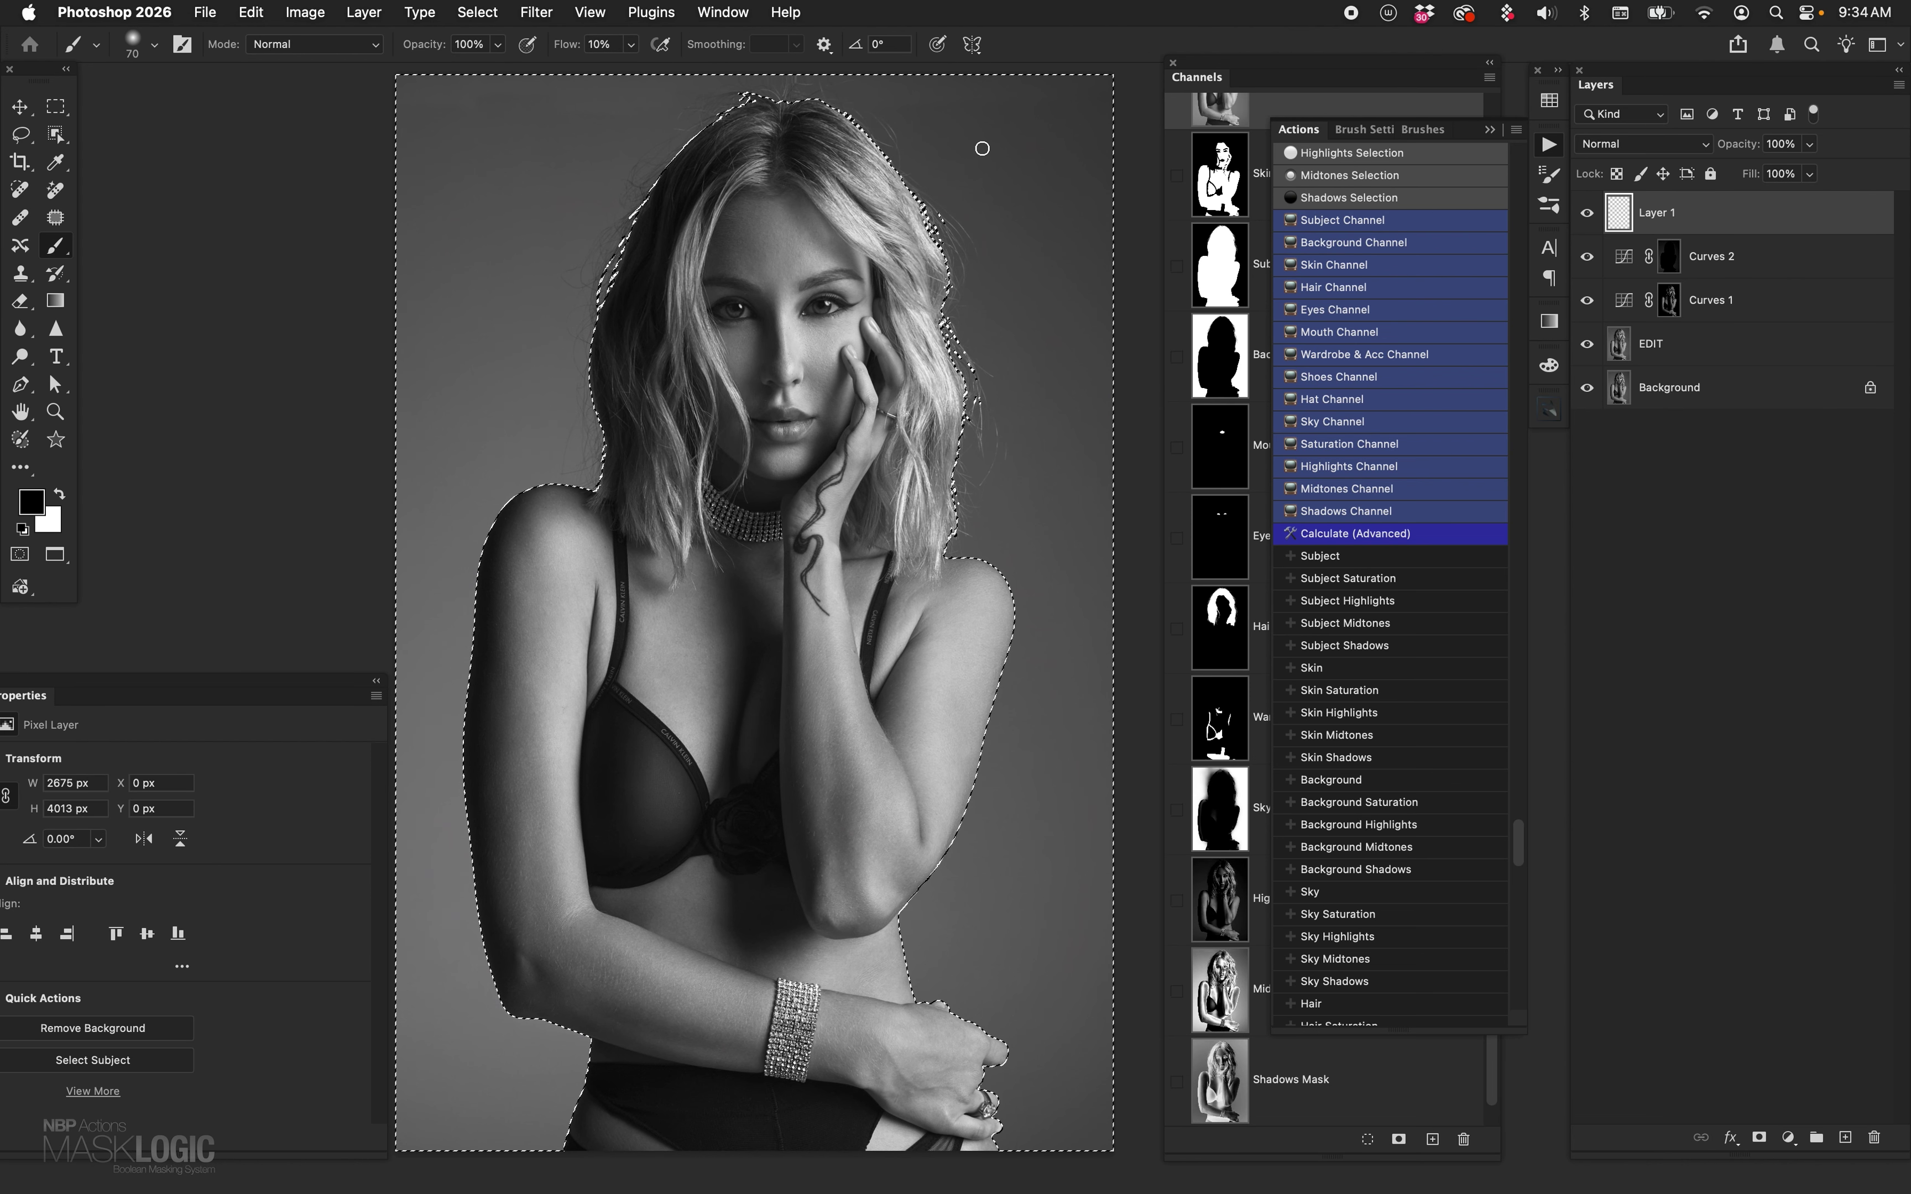
pyautogui.click(1173, 62)
pyautogui.press(']')
pyautogui.press(']')
pyautogui.press(']')
pyautogui.press(']')
pyautogui.press(']')
pyautogui.press(']')
pyautogui.press(']')
pyautogui.press(']')
pyautogui.press(']')
pyautogui.press(']')
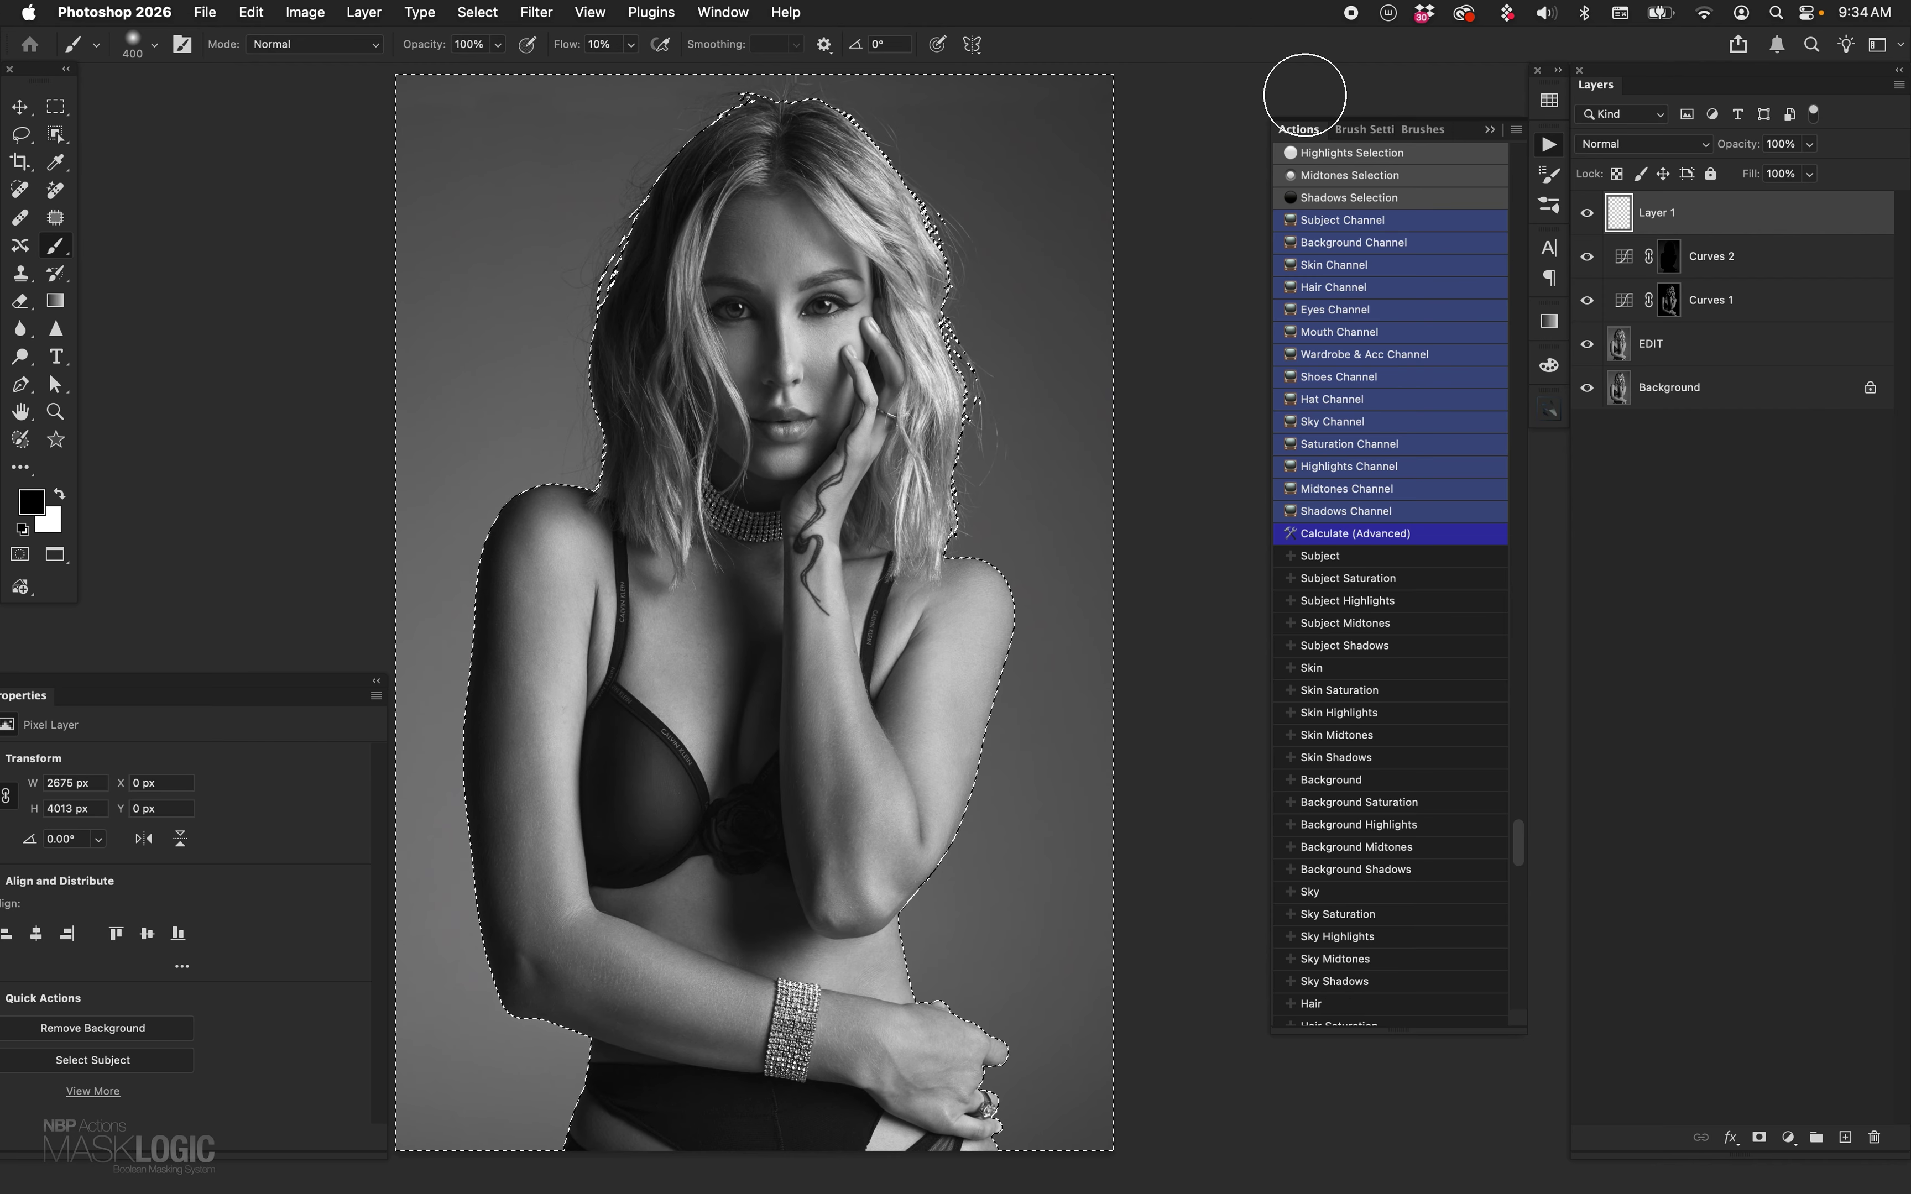
pyautogui.click(1295, 129)
# - Enlarge the brush to 600 px and paint sampled backdrop grey over the upper background on both sides of the head
pyautogui.moveTo(843, 121); pyautogui.dragTo(1113, 446)
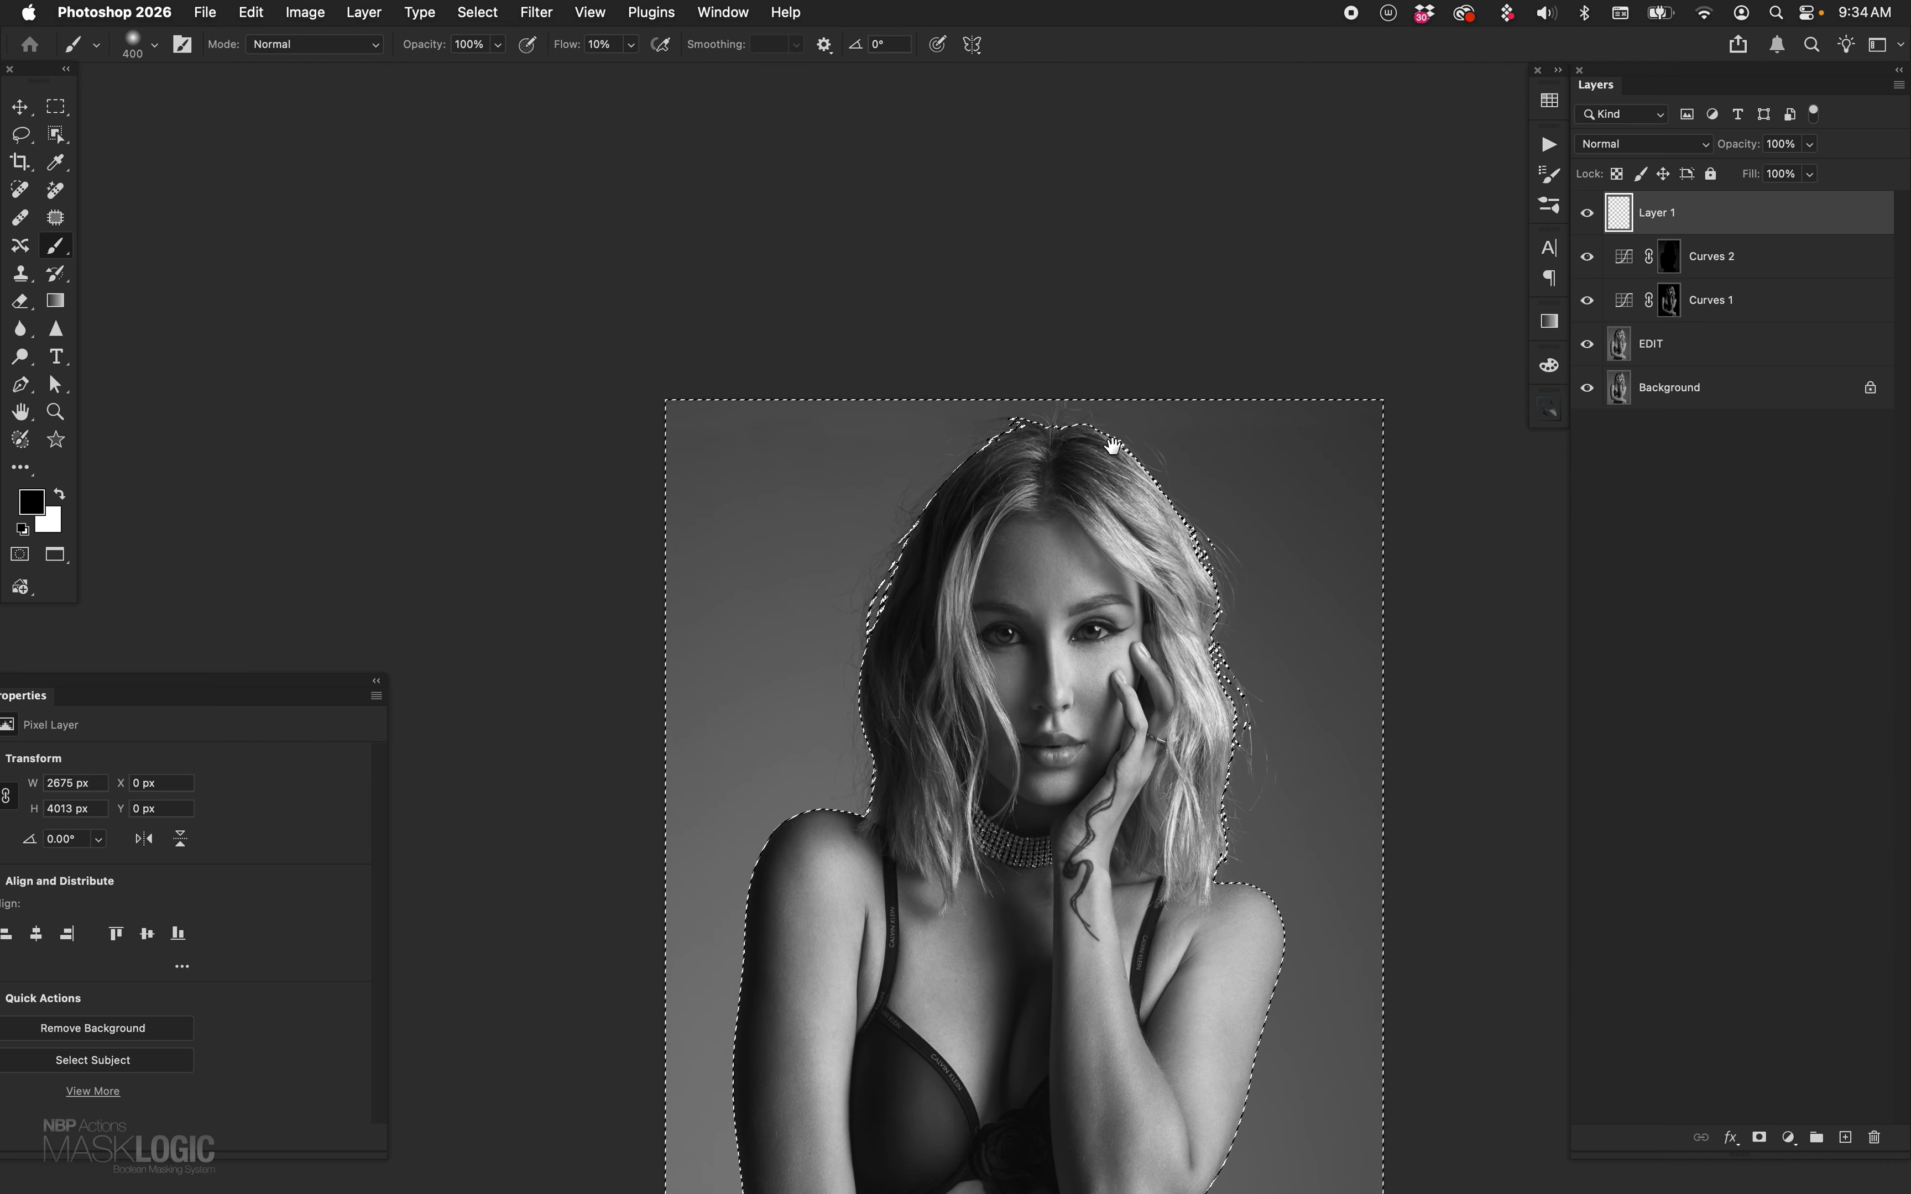
pyautogui.scroll(5, 1114, 446)
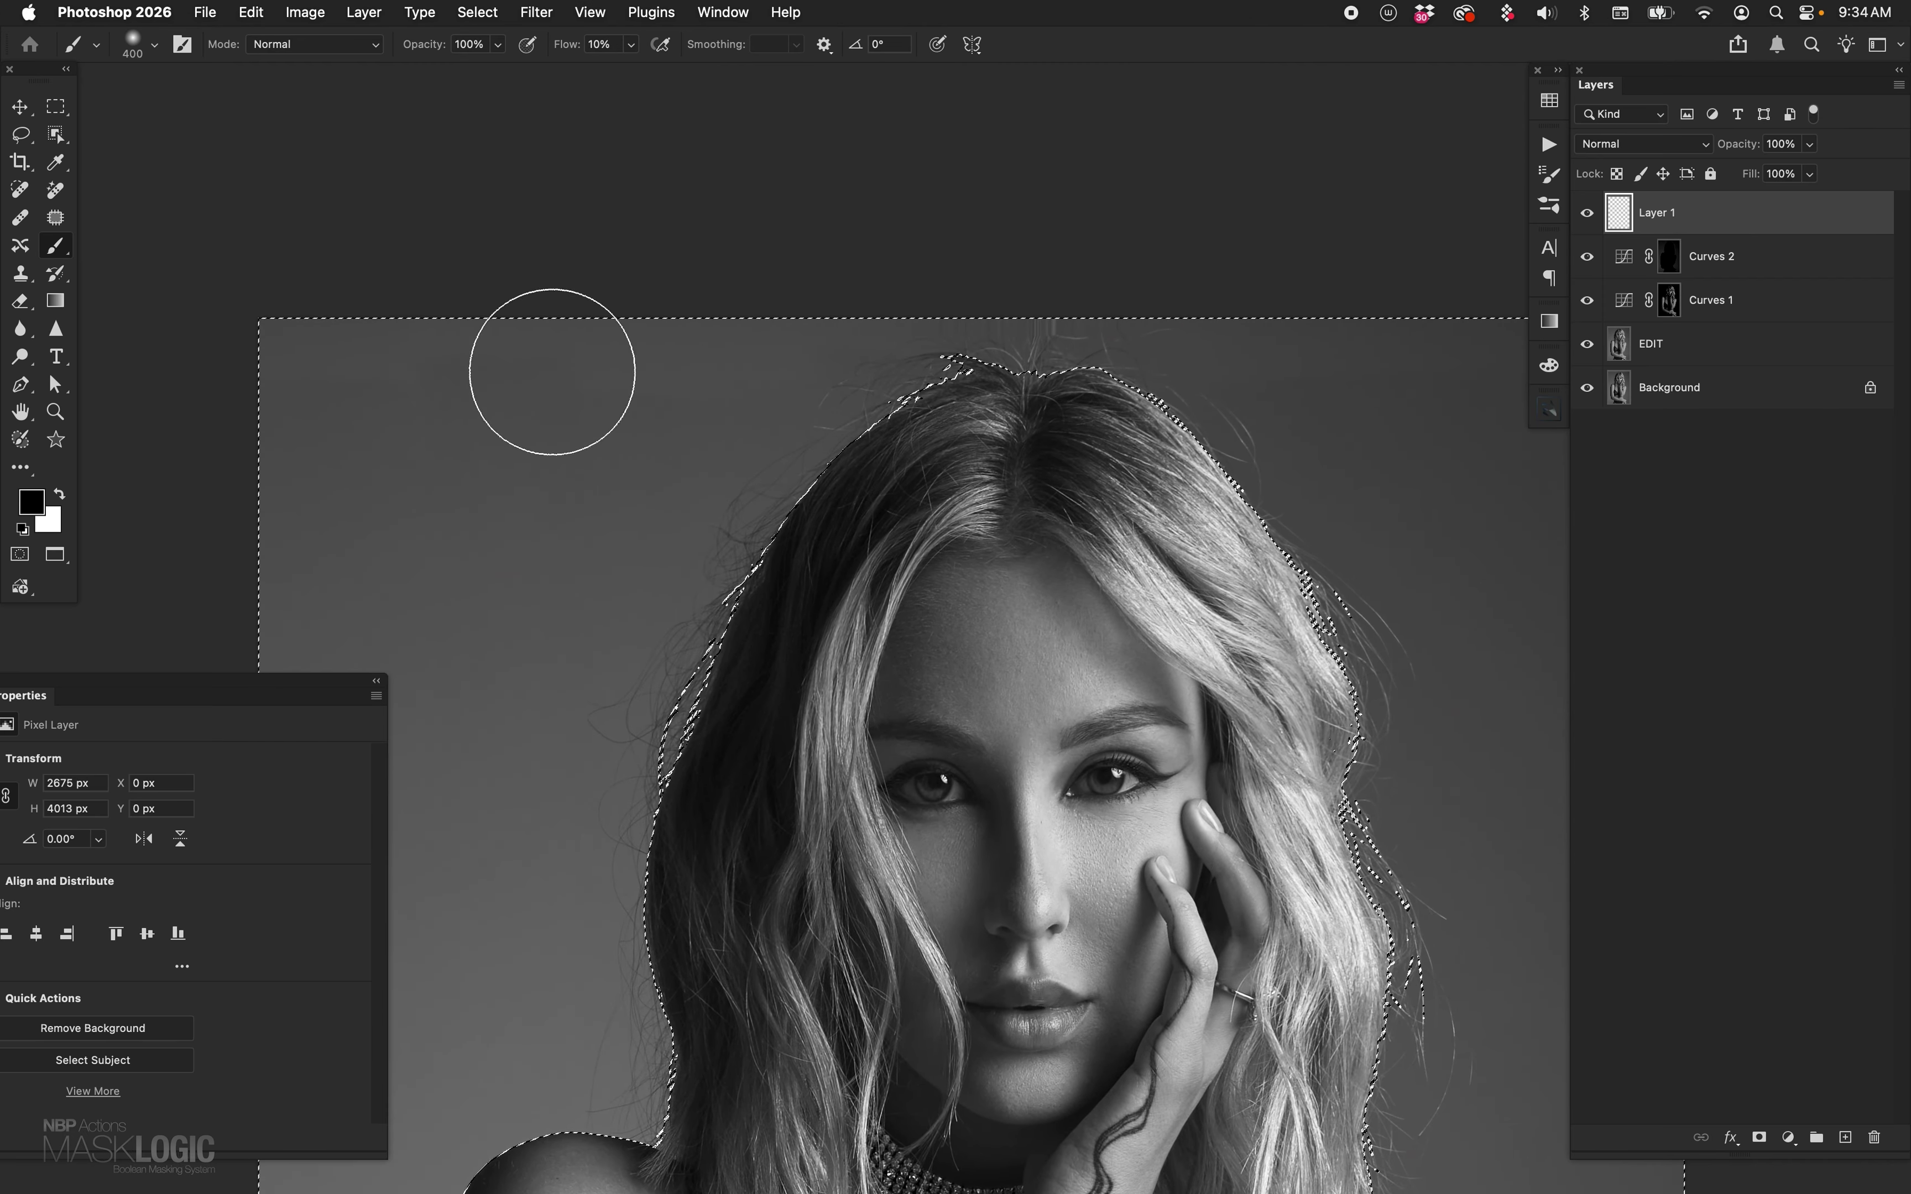
pyautogui.scroll(-4, 1313, 397)
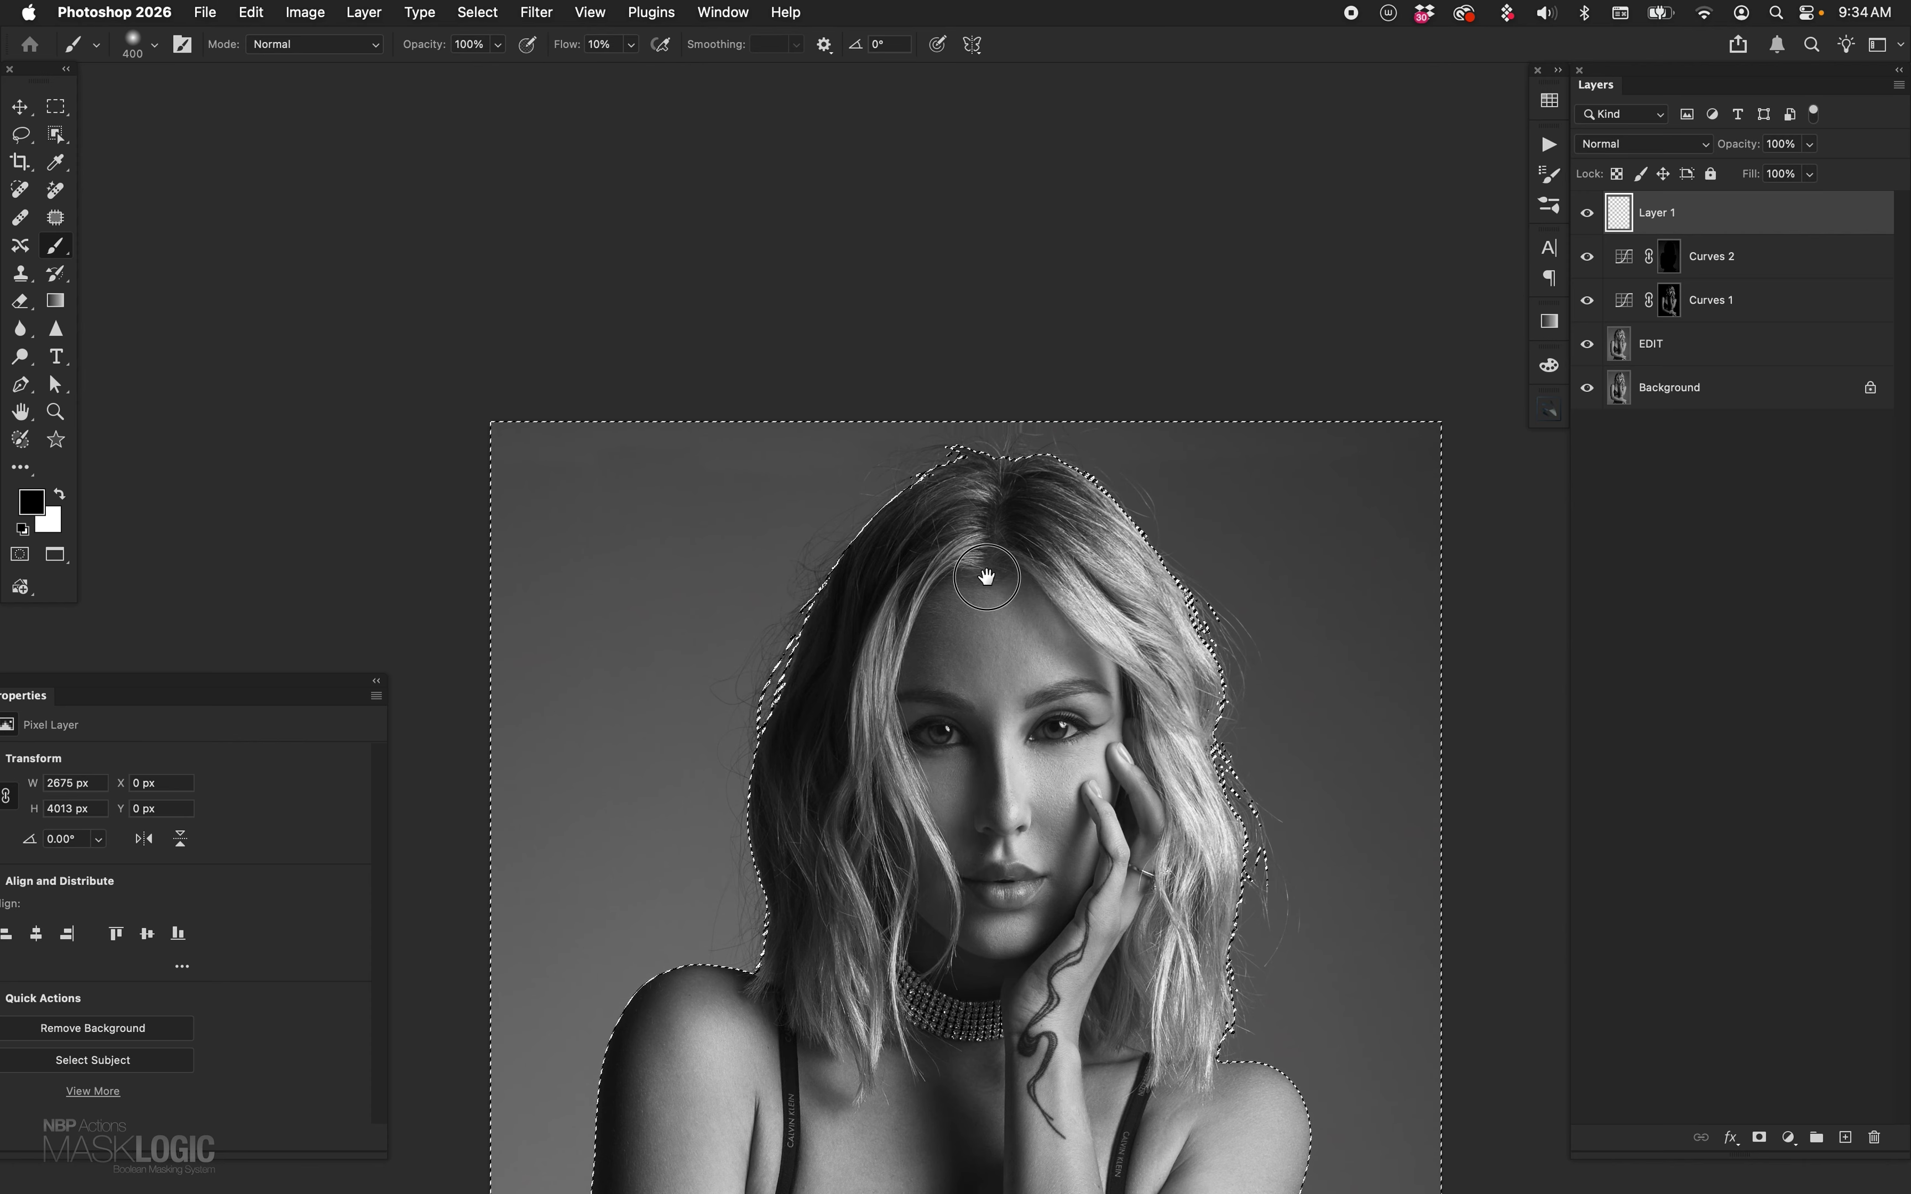
pyautogui.moveTo(987, 576); pyautogui.dragTo(898, 498)
pyautogui.press(']')
pyautogui.press(']')
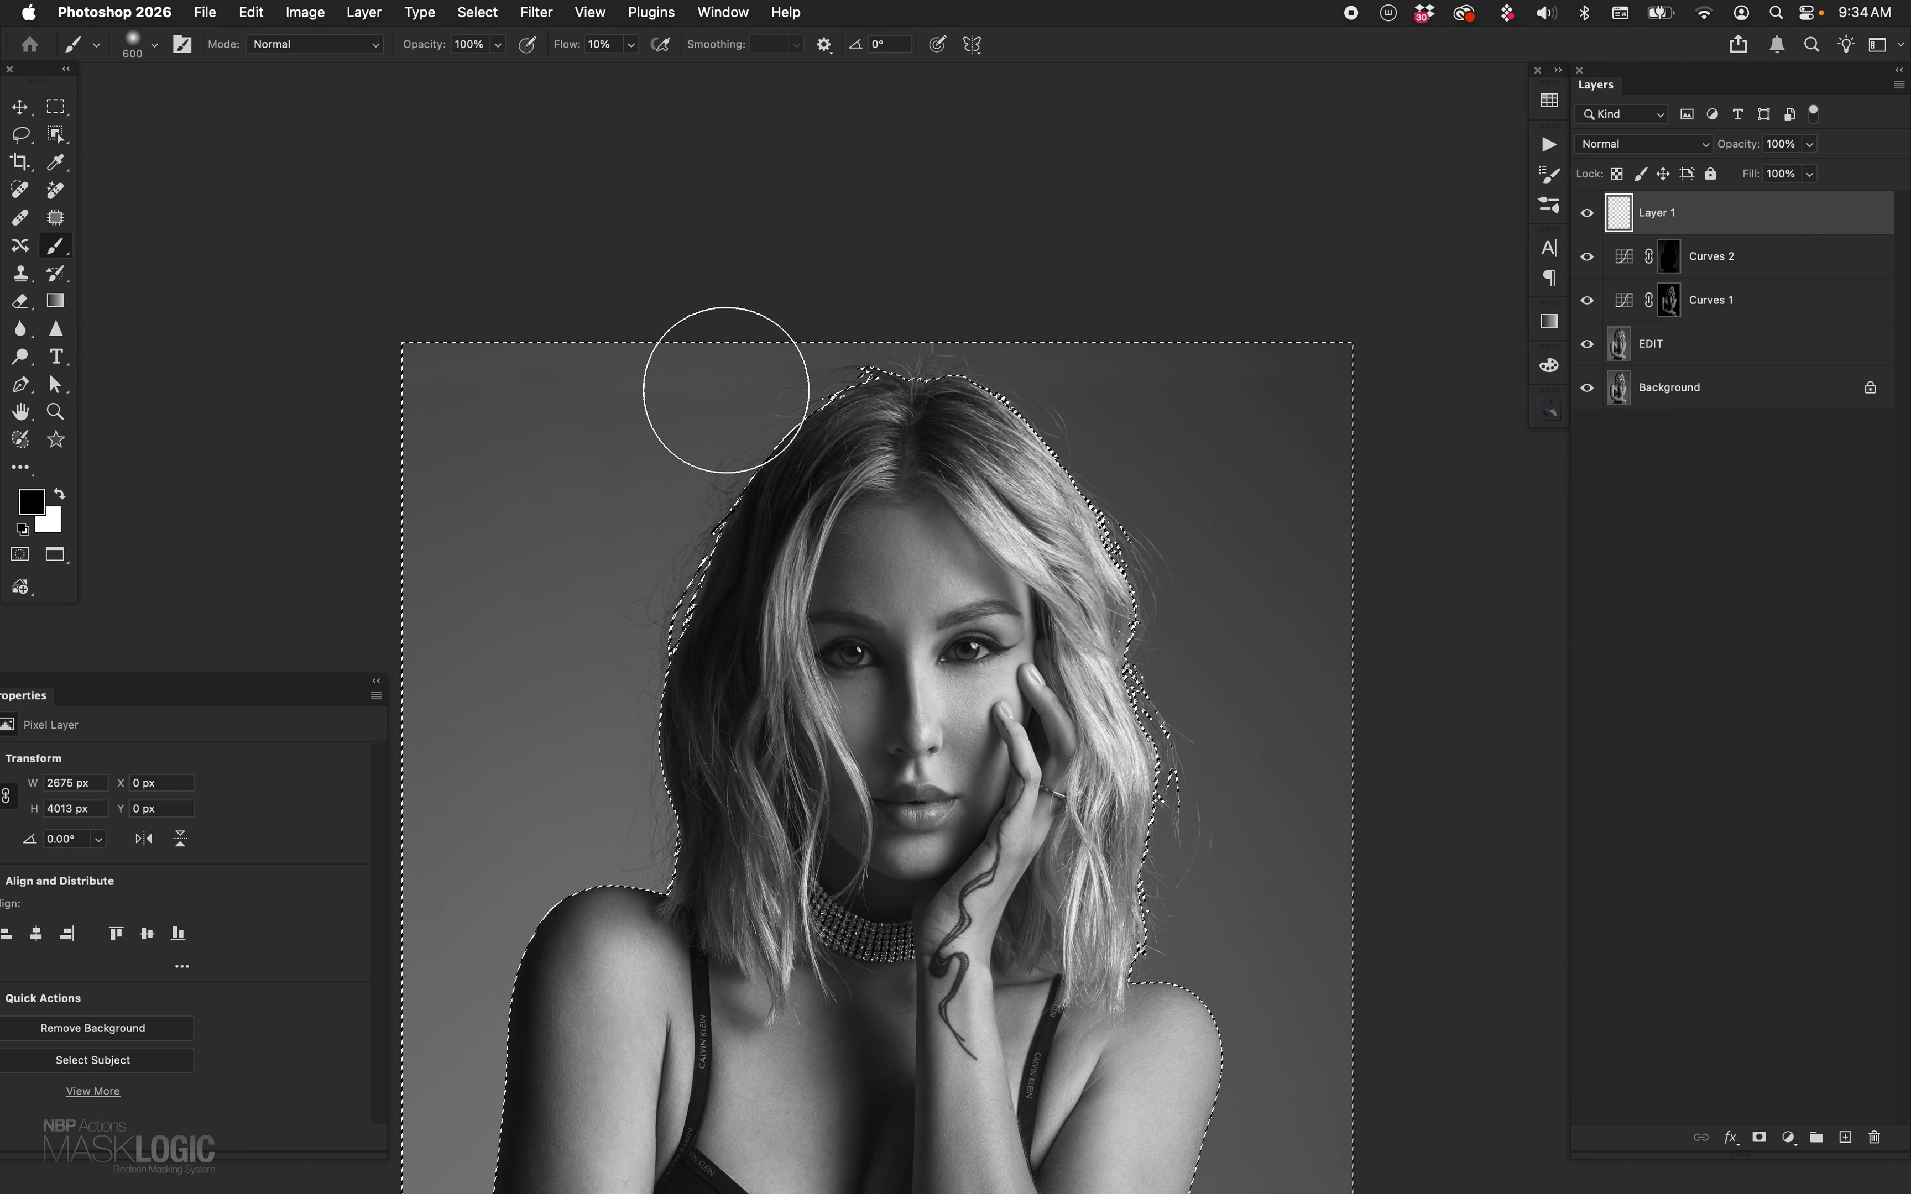
pyautogui.keyDown('alt'); pyautogui.click(663, 459); pyautogui.keyUp('alt')
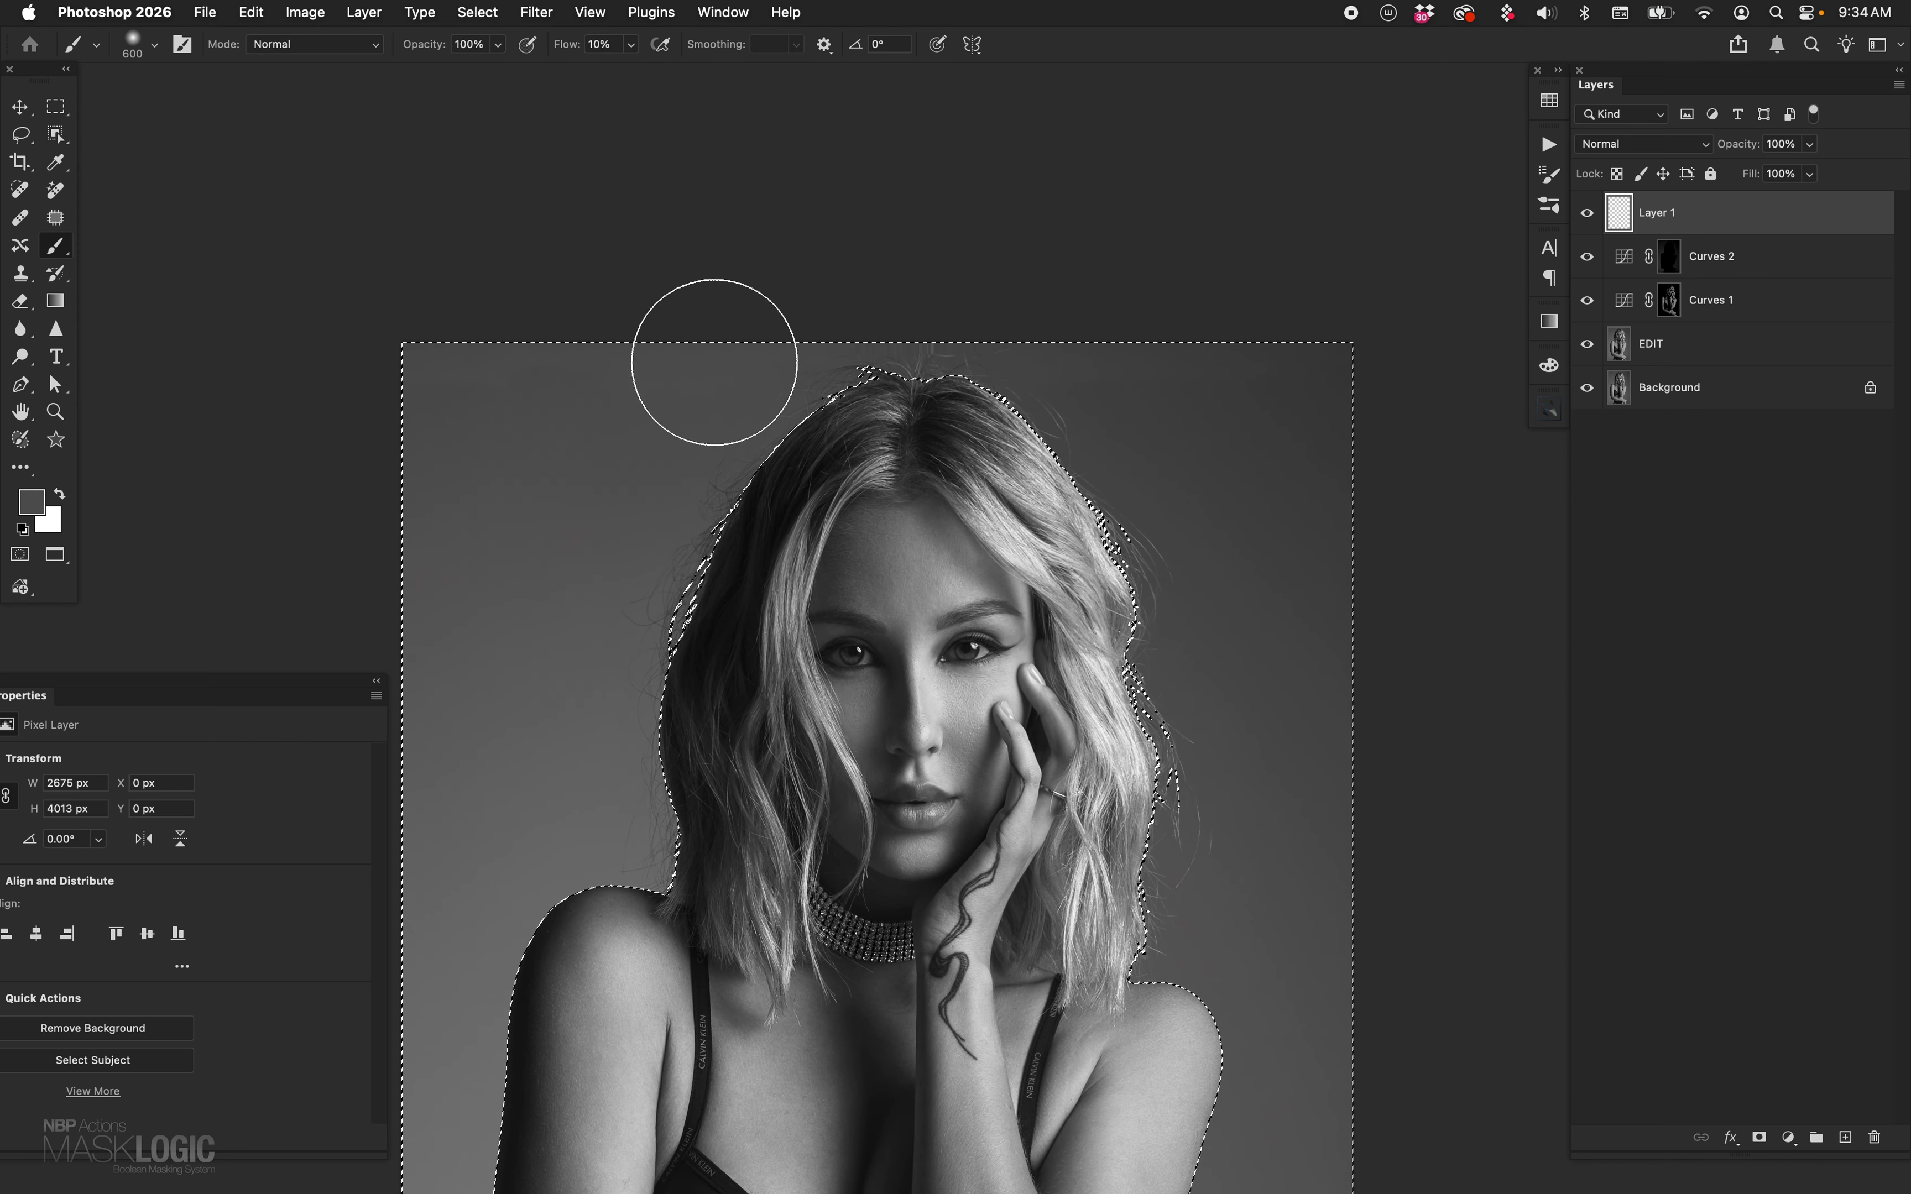
pyautogui.keyDown('alt'); pyautogui.click(1183, 429); pyautogui.keyUp('alt')
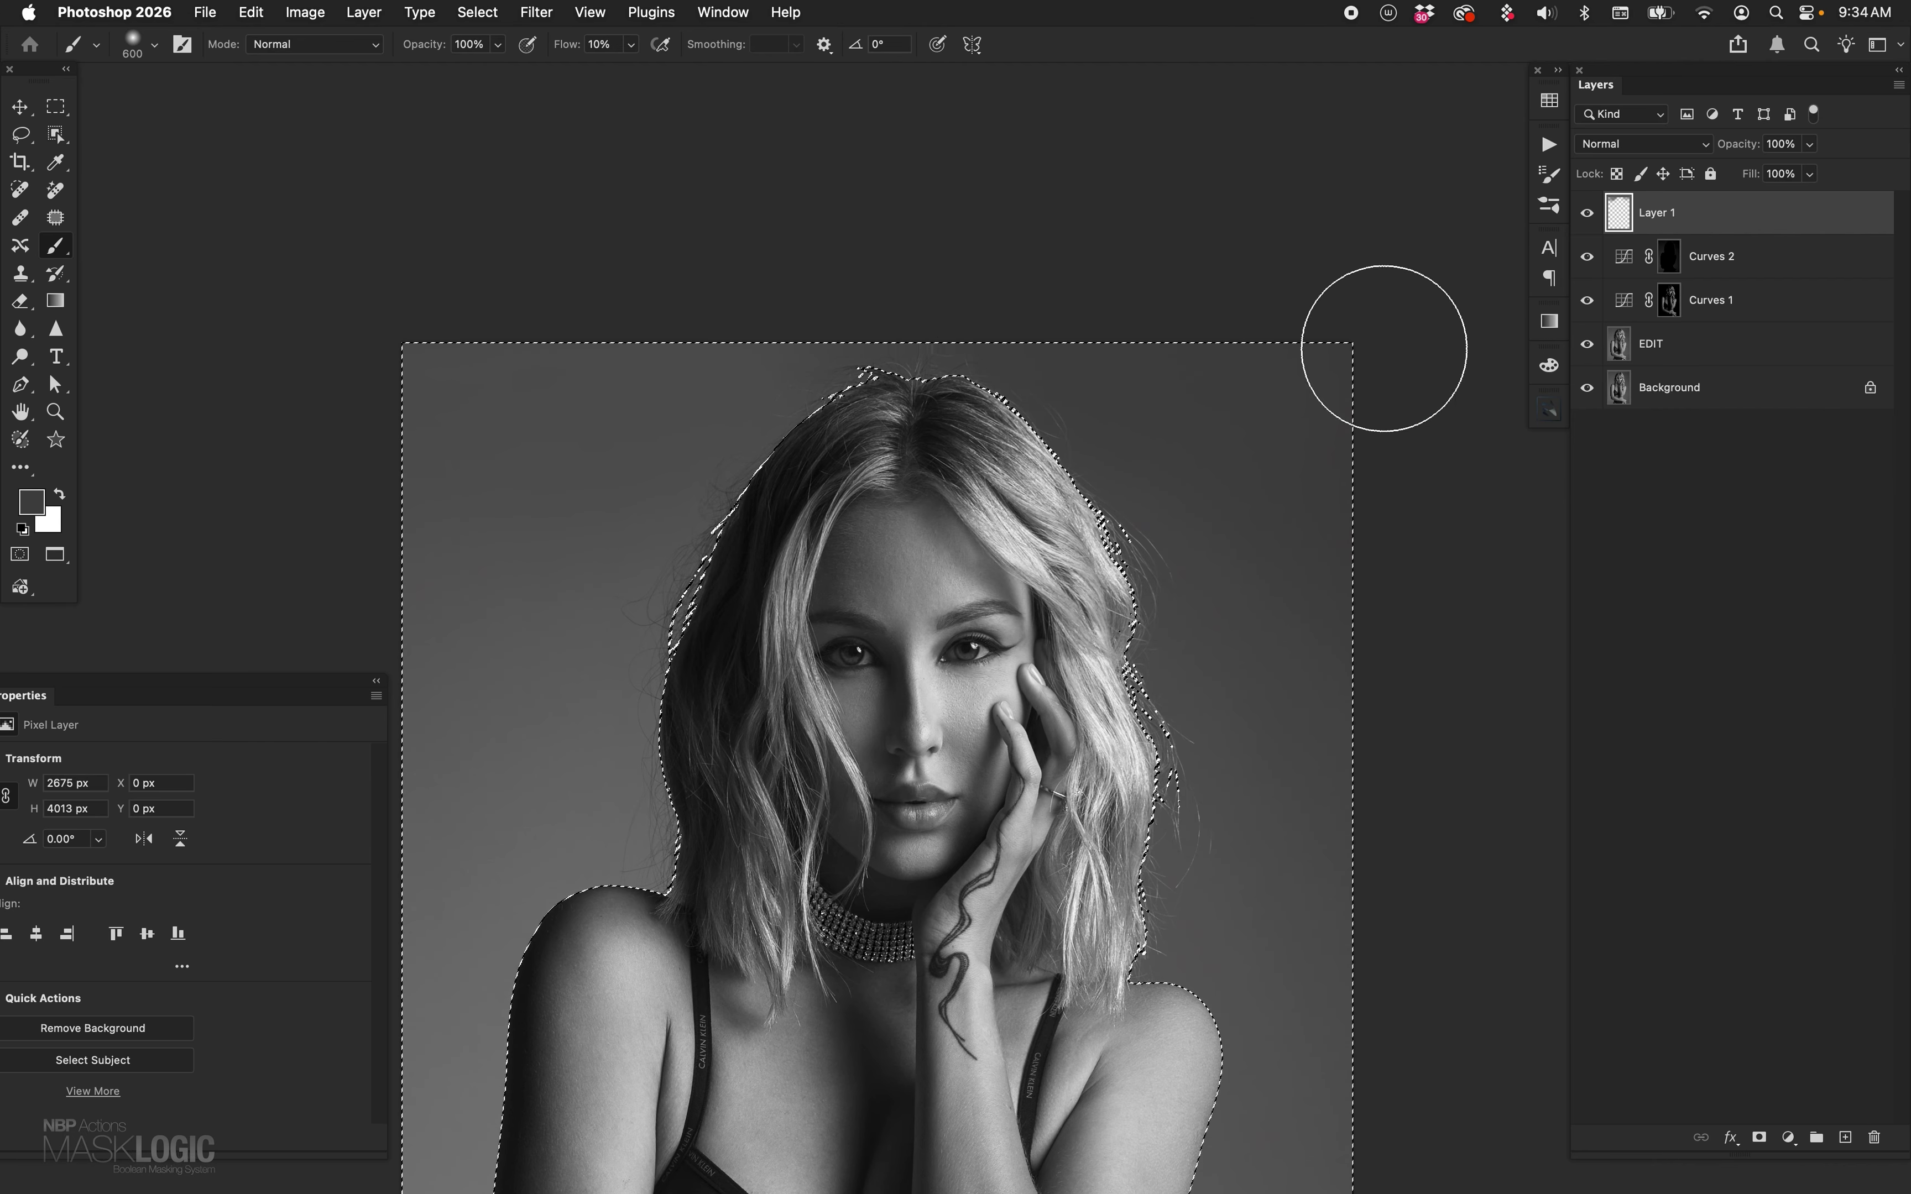
# - Even out the upper backdrop corners with an 800 px brush and sampled greys, clear the selection, and compare with Layer 1 hidden
pyautogui.press(']')
pyautogui.press(']')
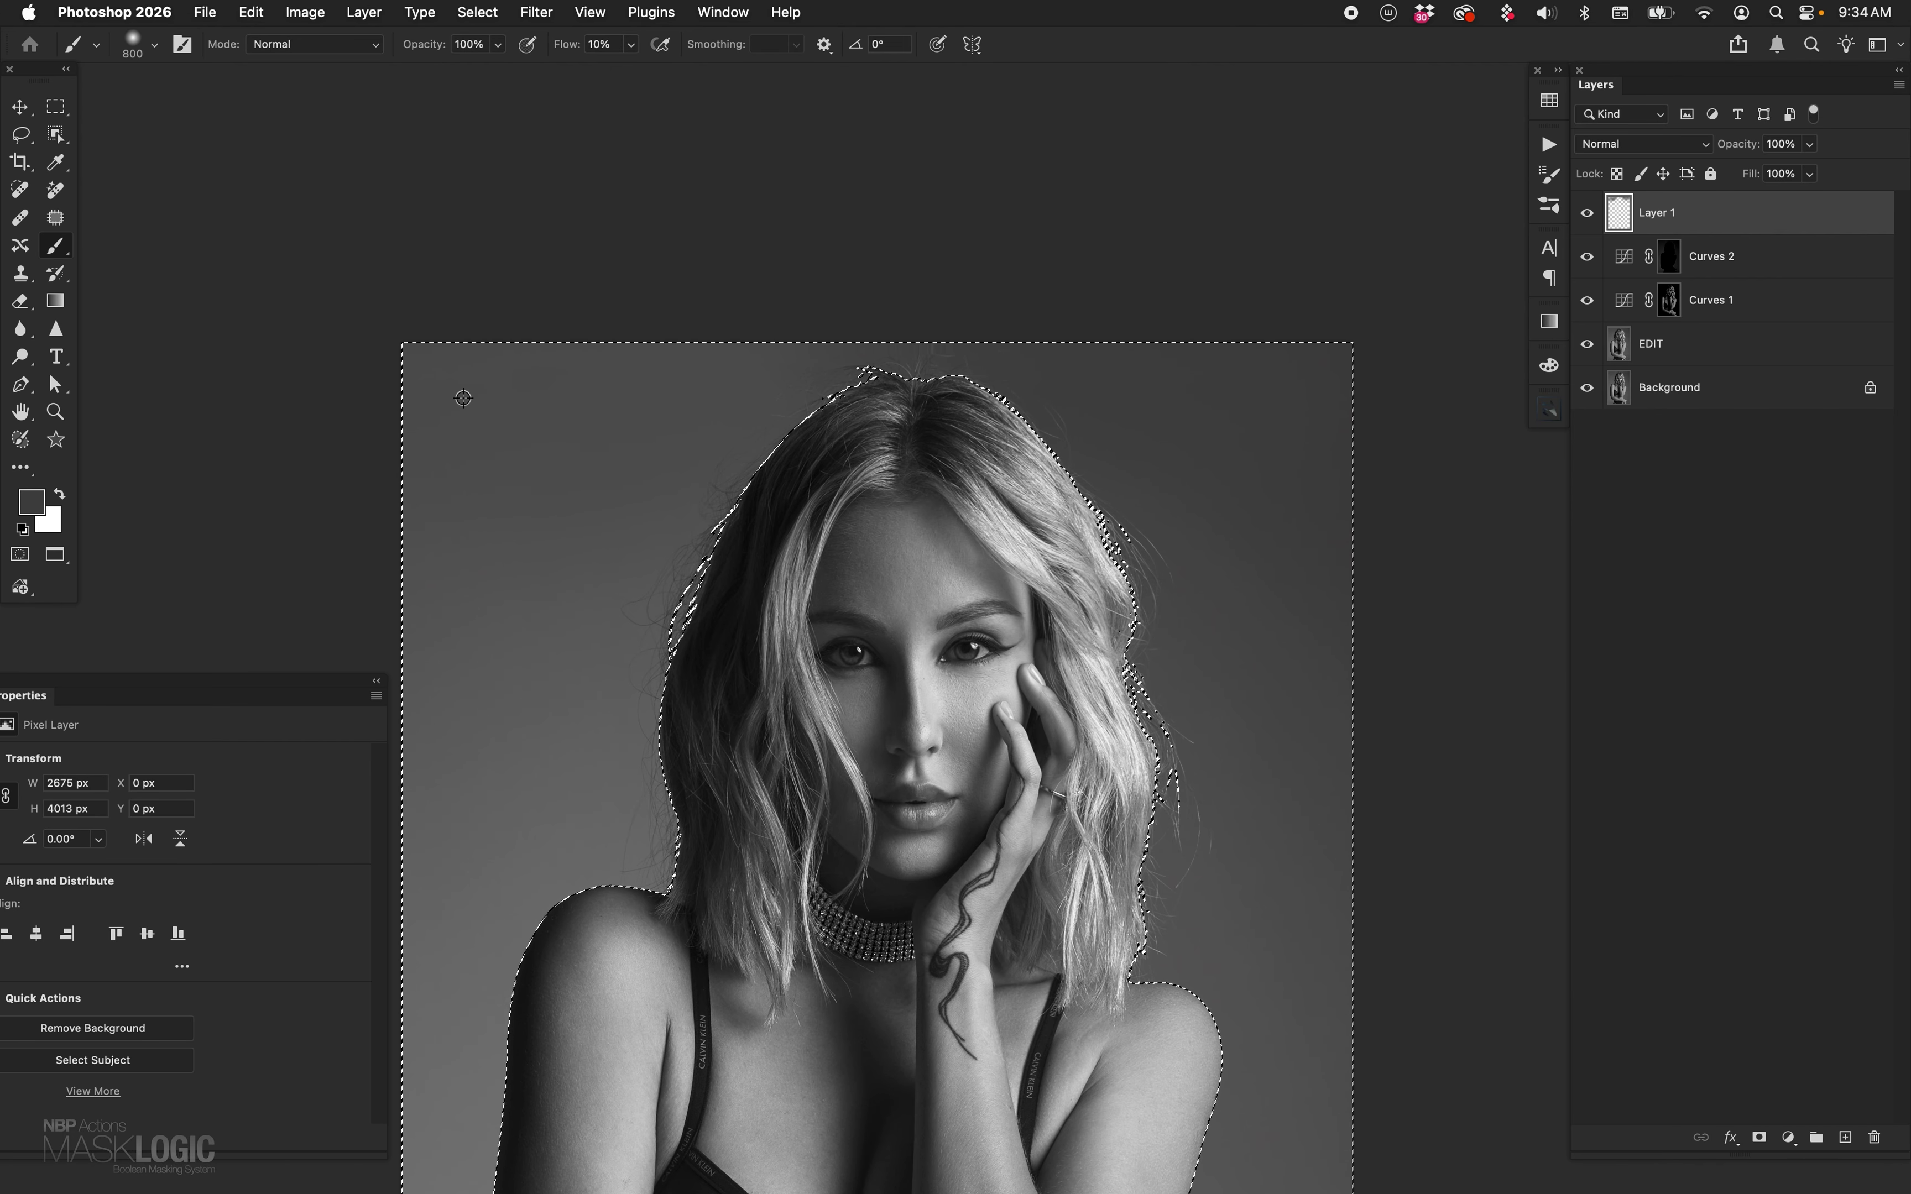
pyautogui.moveTo(537, 294)
pyautogui.mouseDown()
pyautogui.moveTo(639, 375)
pyautogui.moveTo(550, 486)
pyautogui.mouseUp()
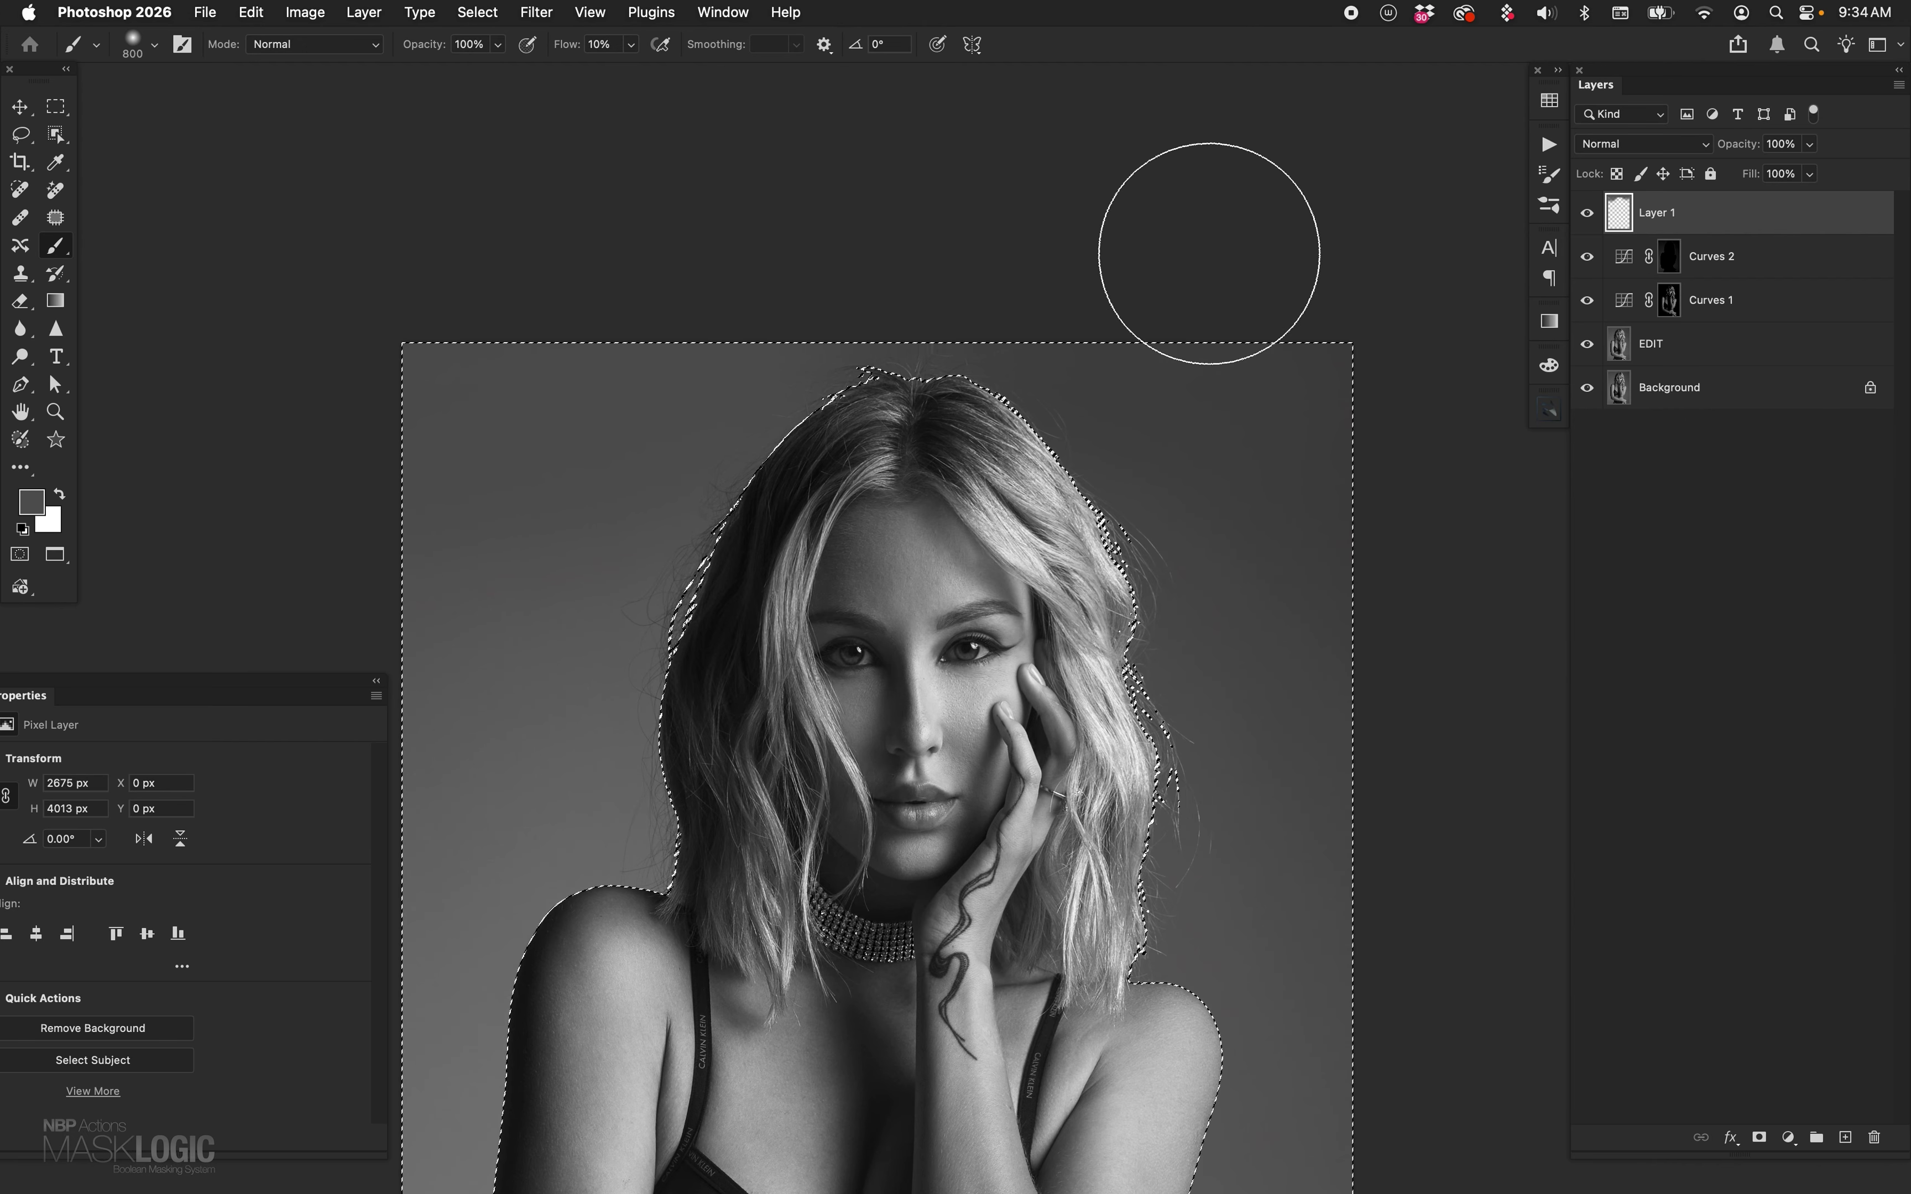
pyautogui.keyDown('alt'); pyautogui.click(1236, 435); pyautogui.keyUp('alt')
pyautogui.keyDown('alt'); pyautogui.click(1258, 533); pyautogui.keyUp('alt')
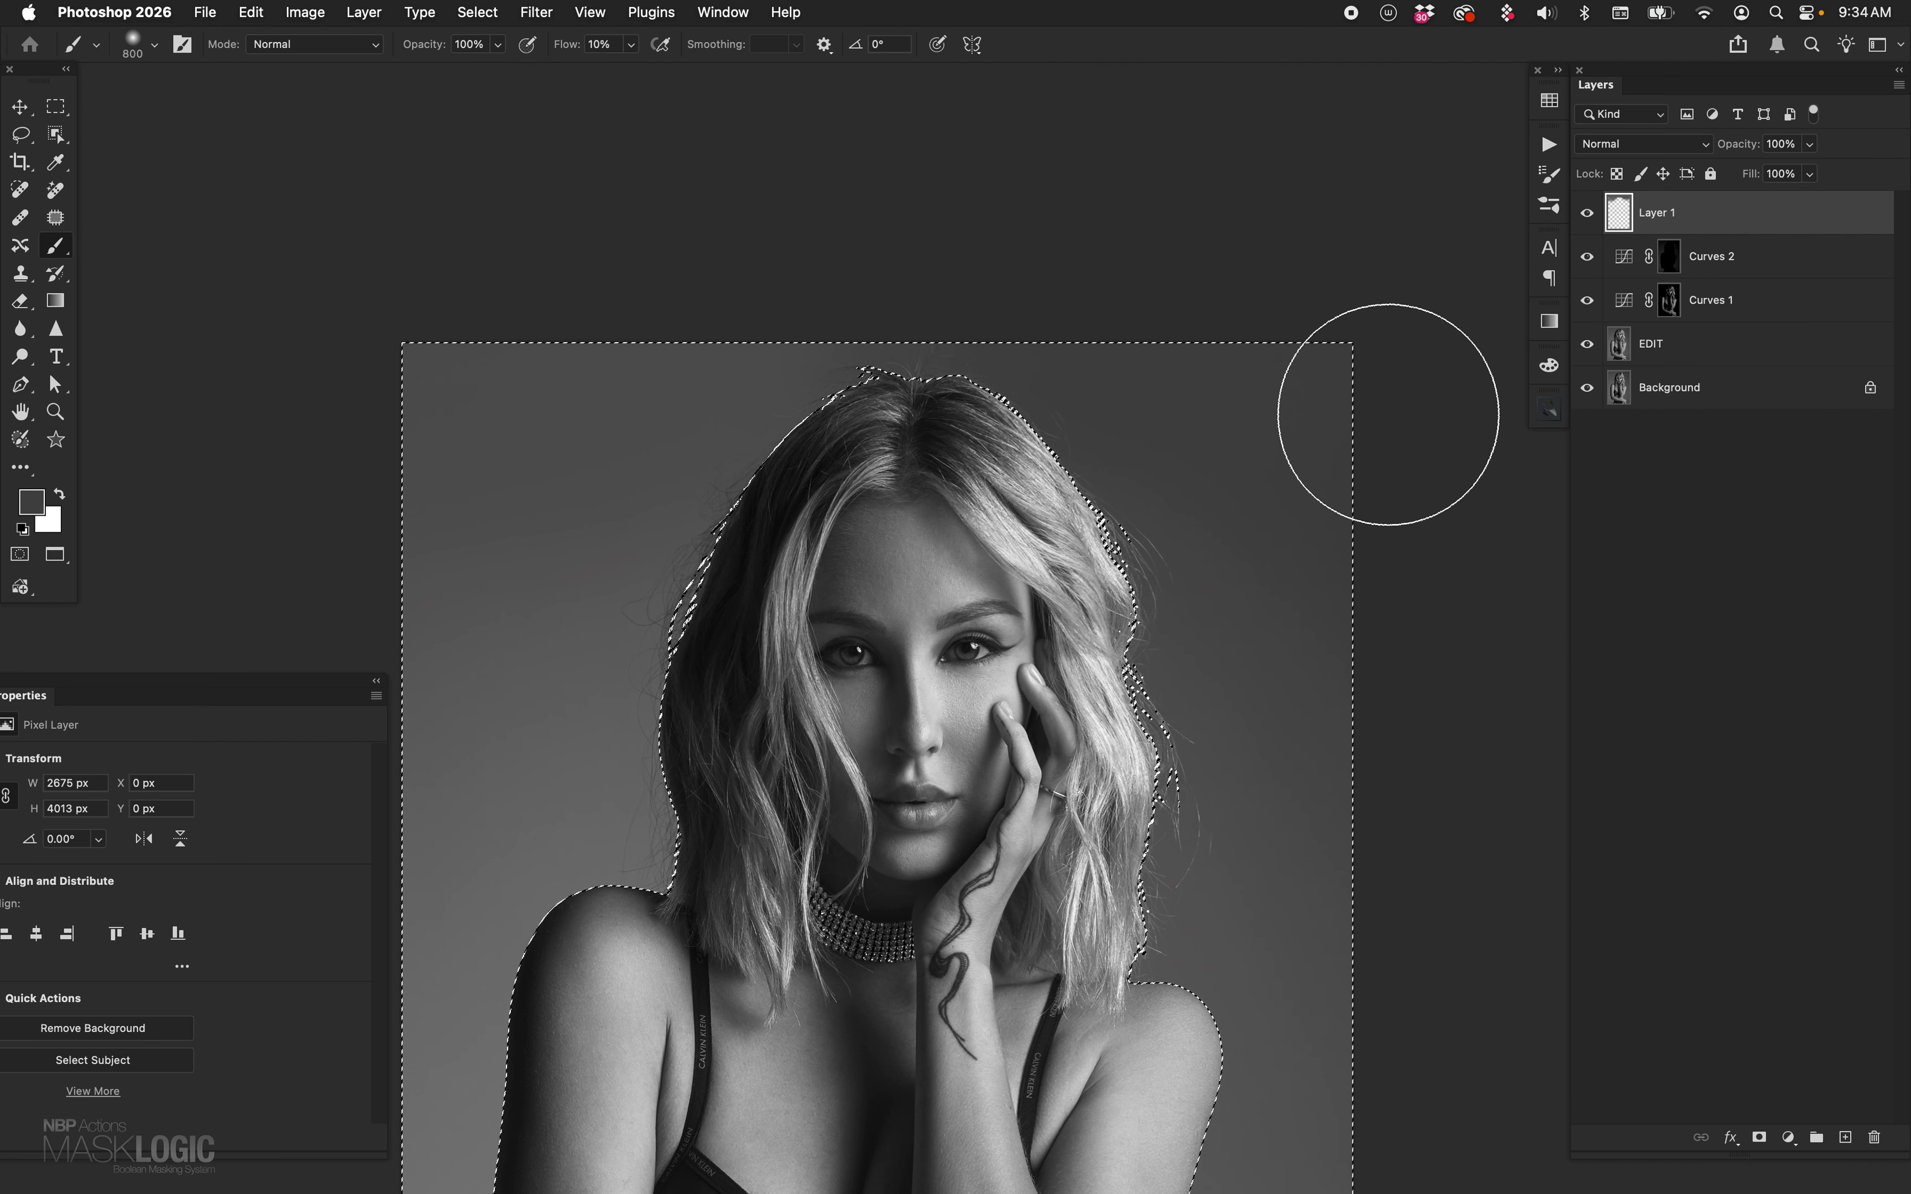
pyautogui.hotkey('ctrl', 'd')
pyautogui.click(1588, 214)
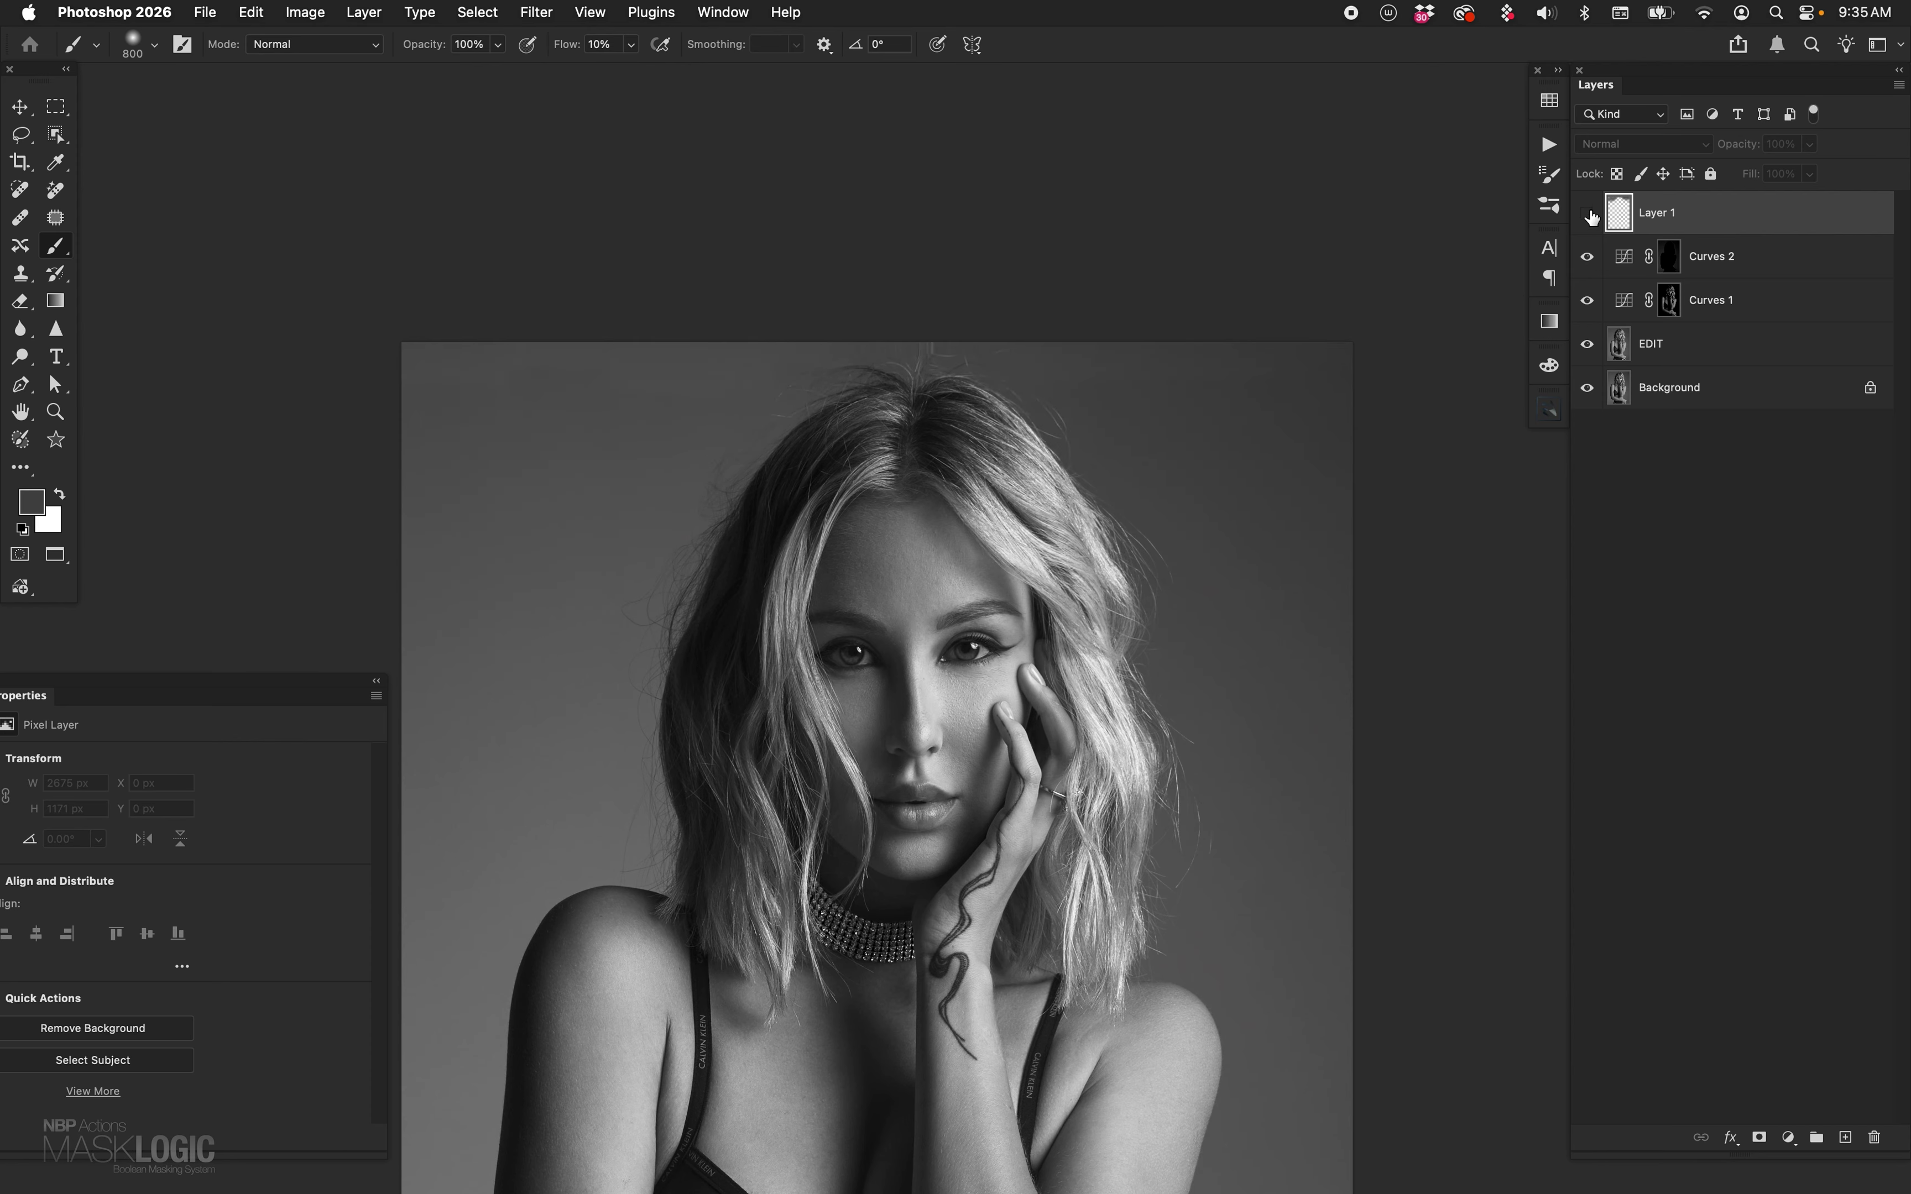
pyautogui.click(1588, 214)
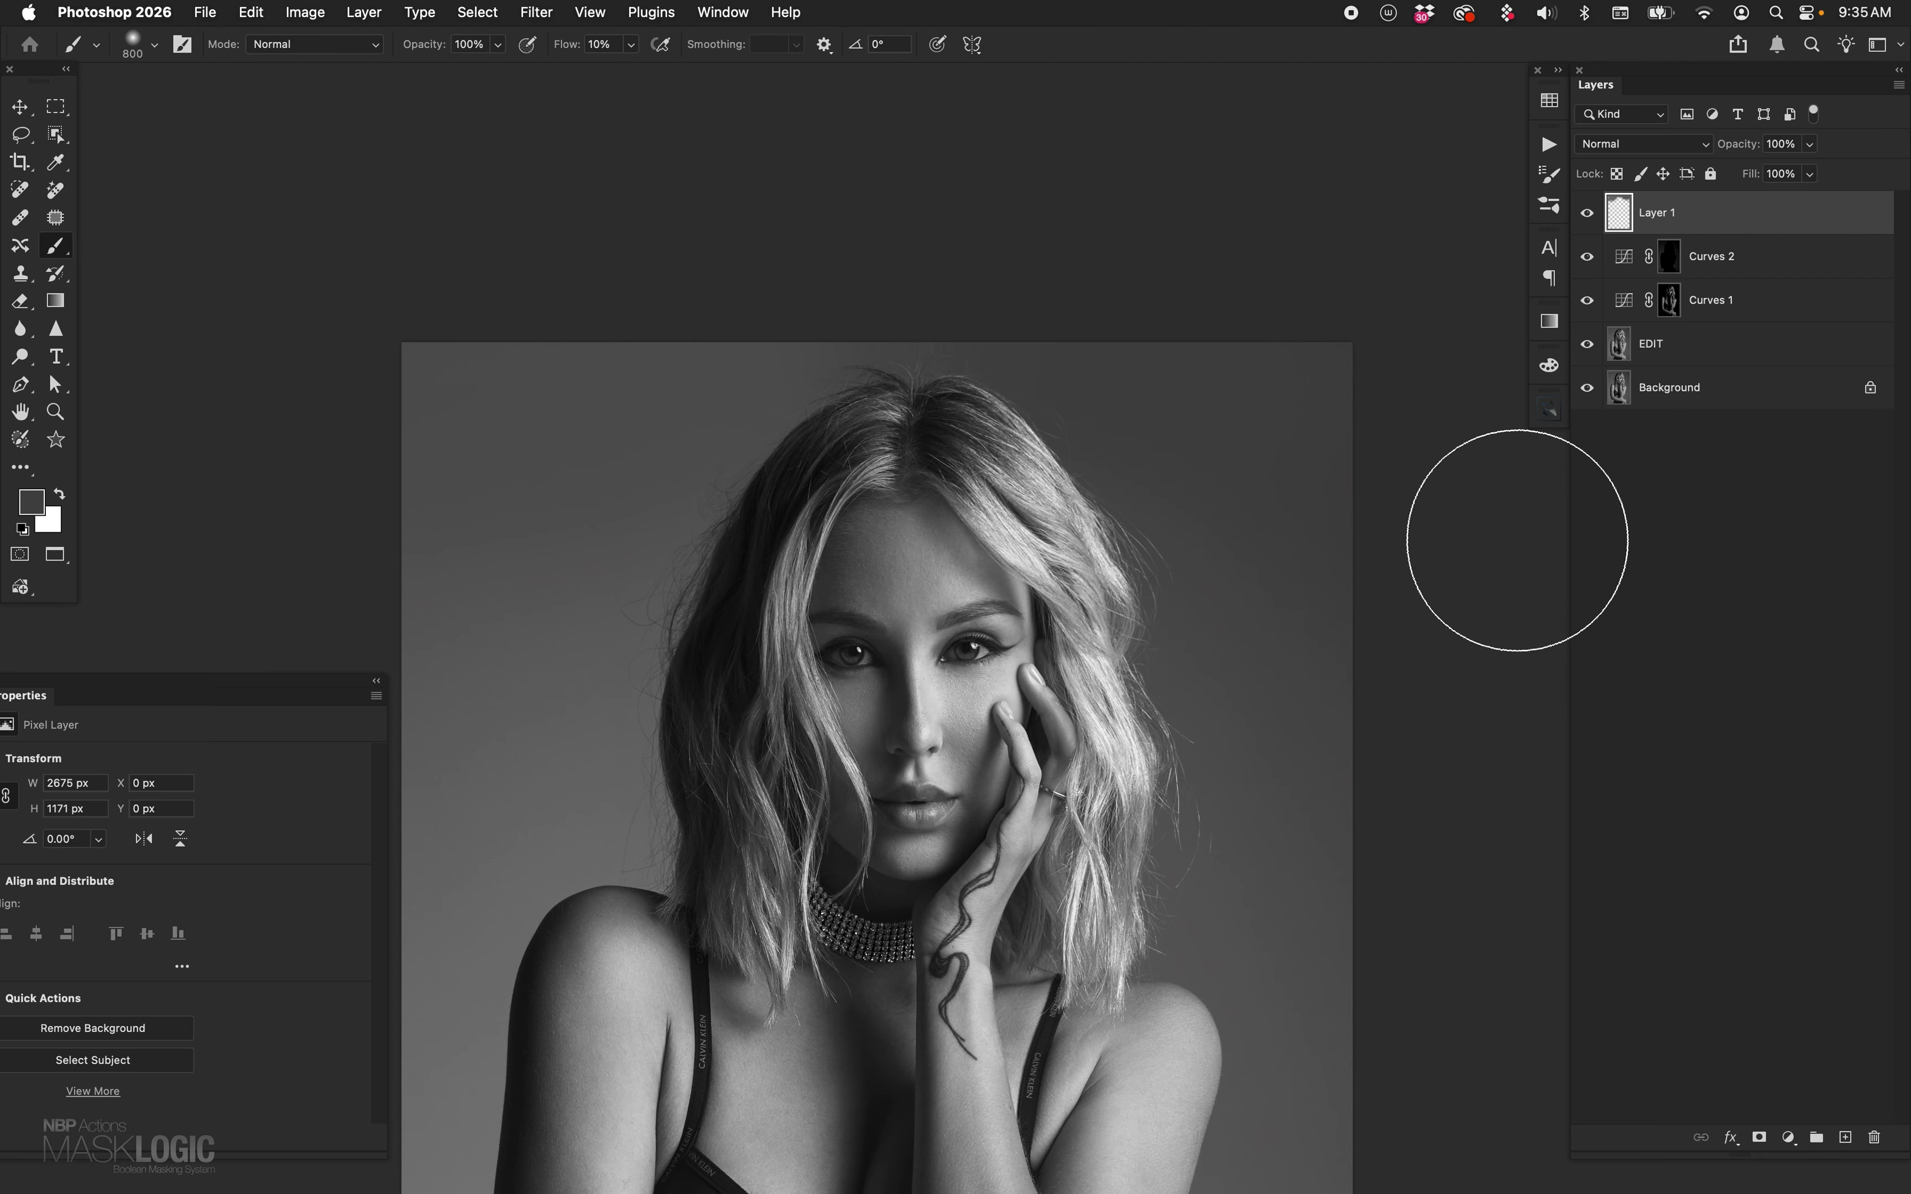
# - Mask Layer 1 around the head by painting black with a 900 px brush at 100% flow, and set the layer's opacity to 70%
pyautogui.click(1760, 1139)
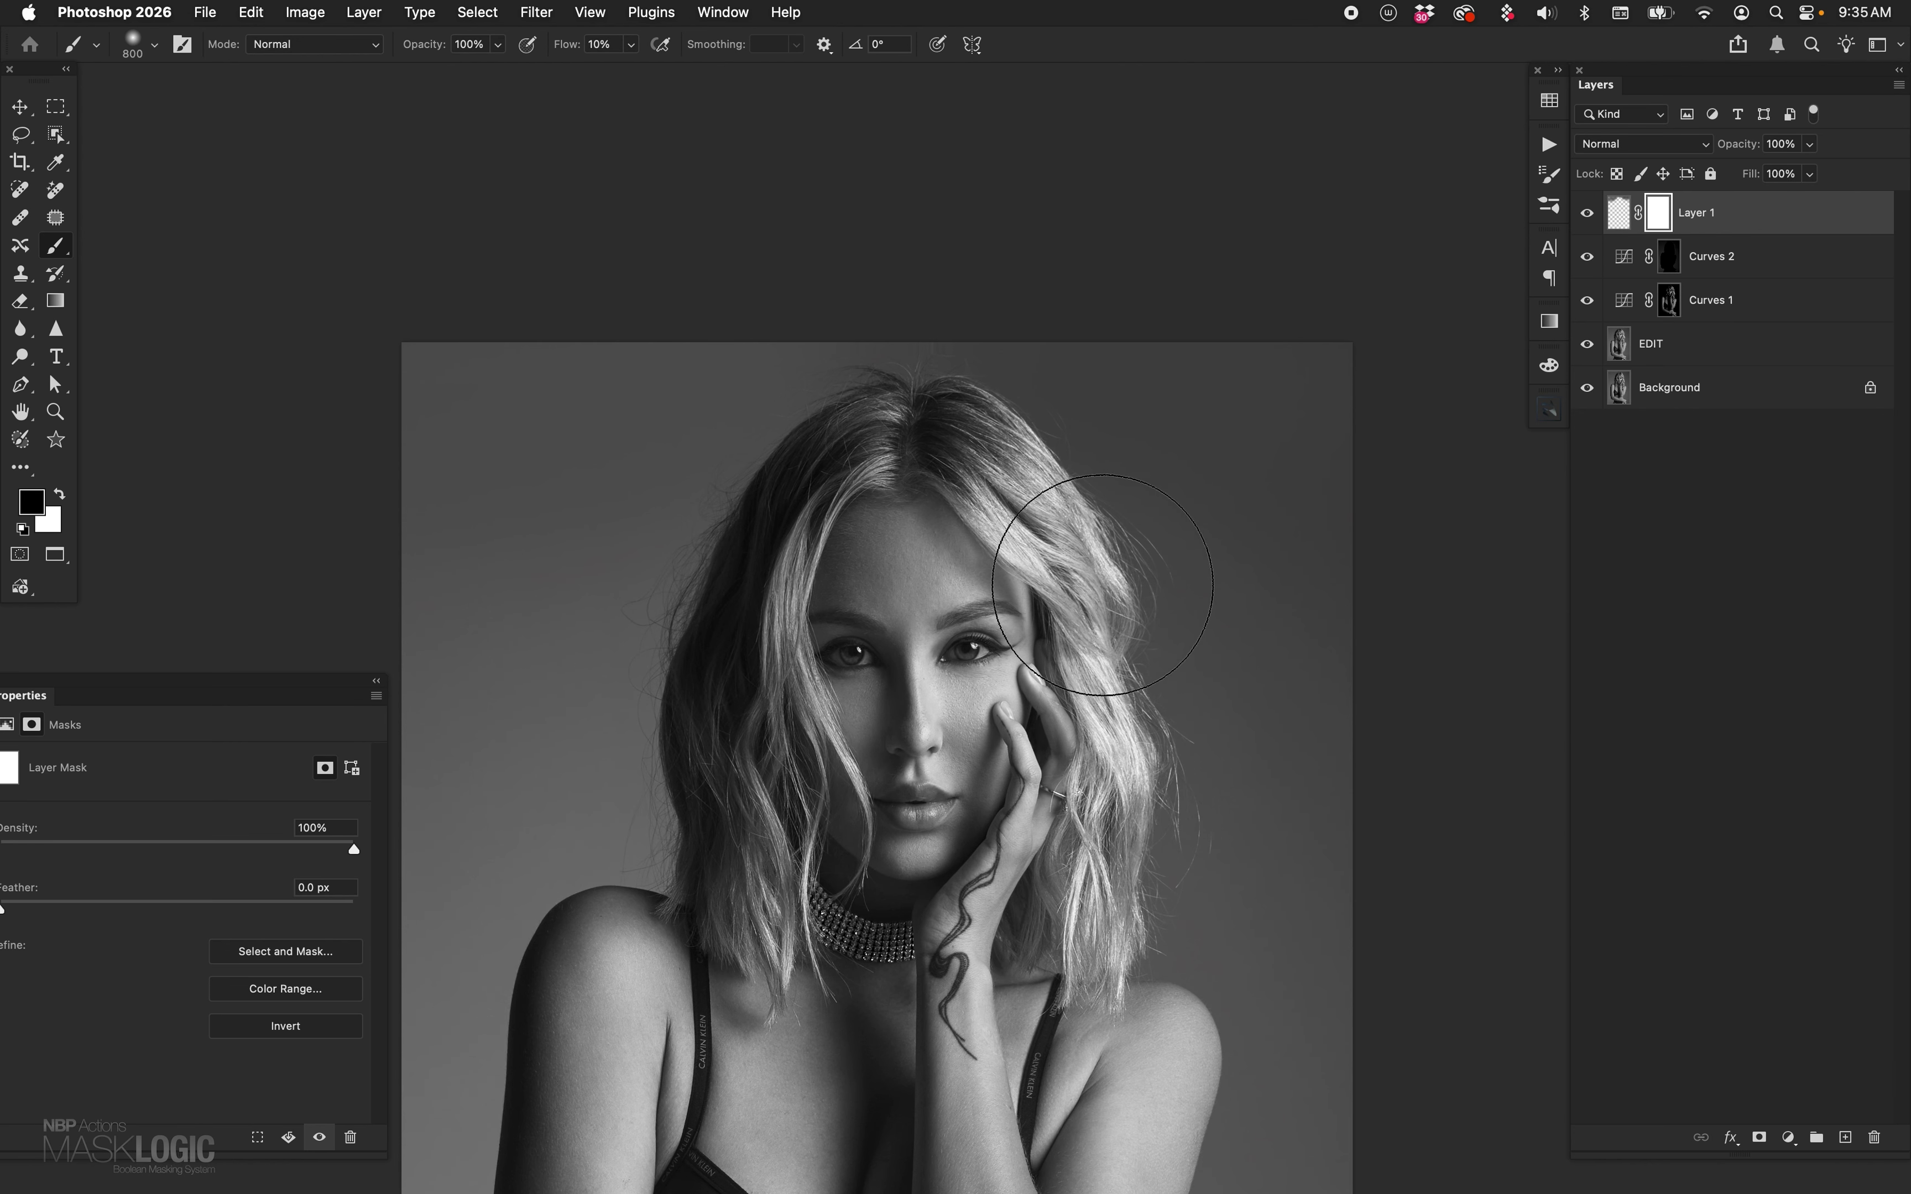
pyautogui.press(']')
pyautogui.press('super+0')
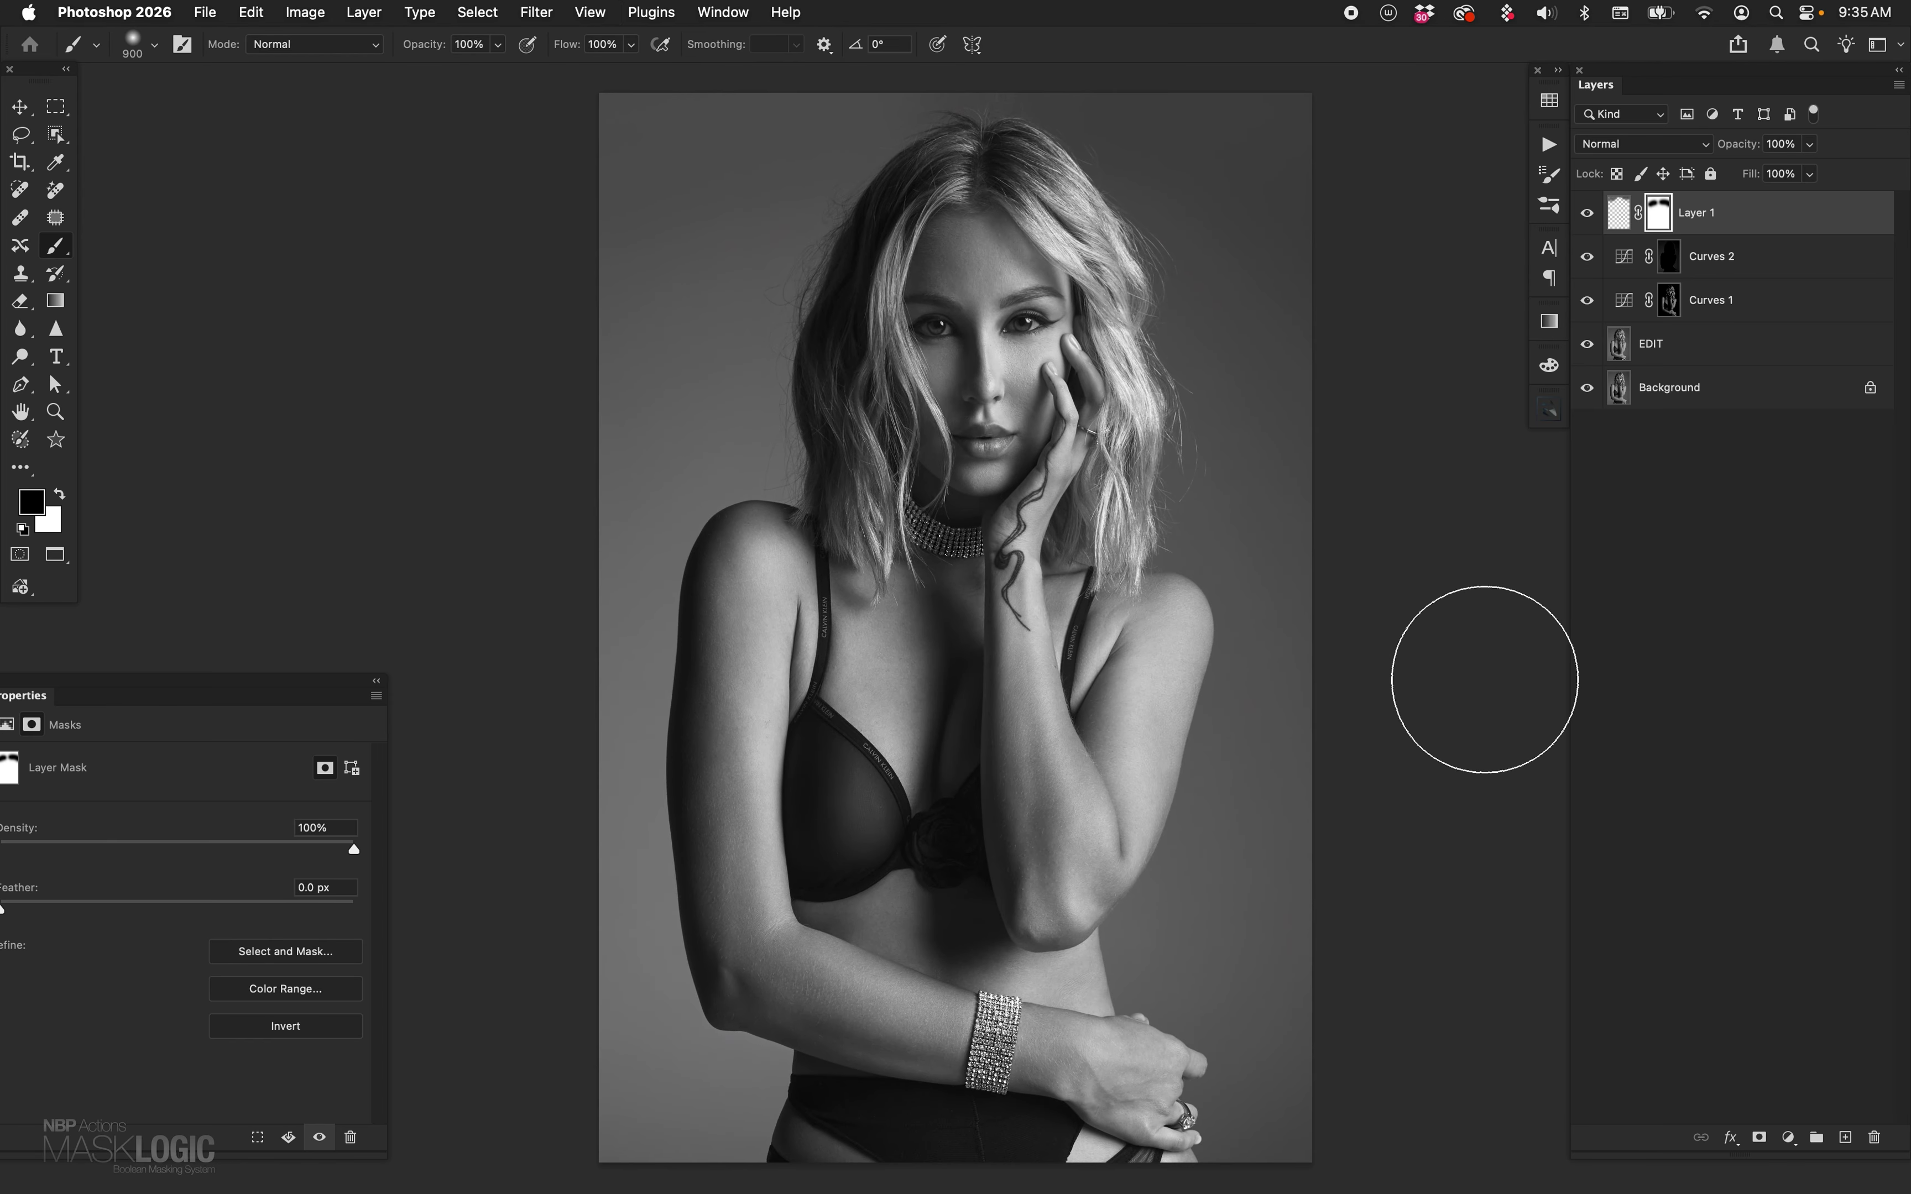
pyautogui.press('v')
pyautogui.press('7')
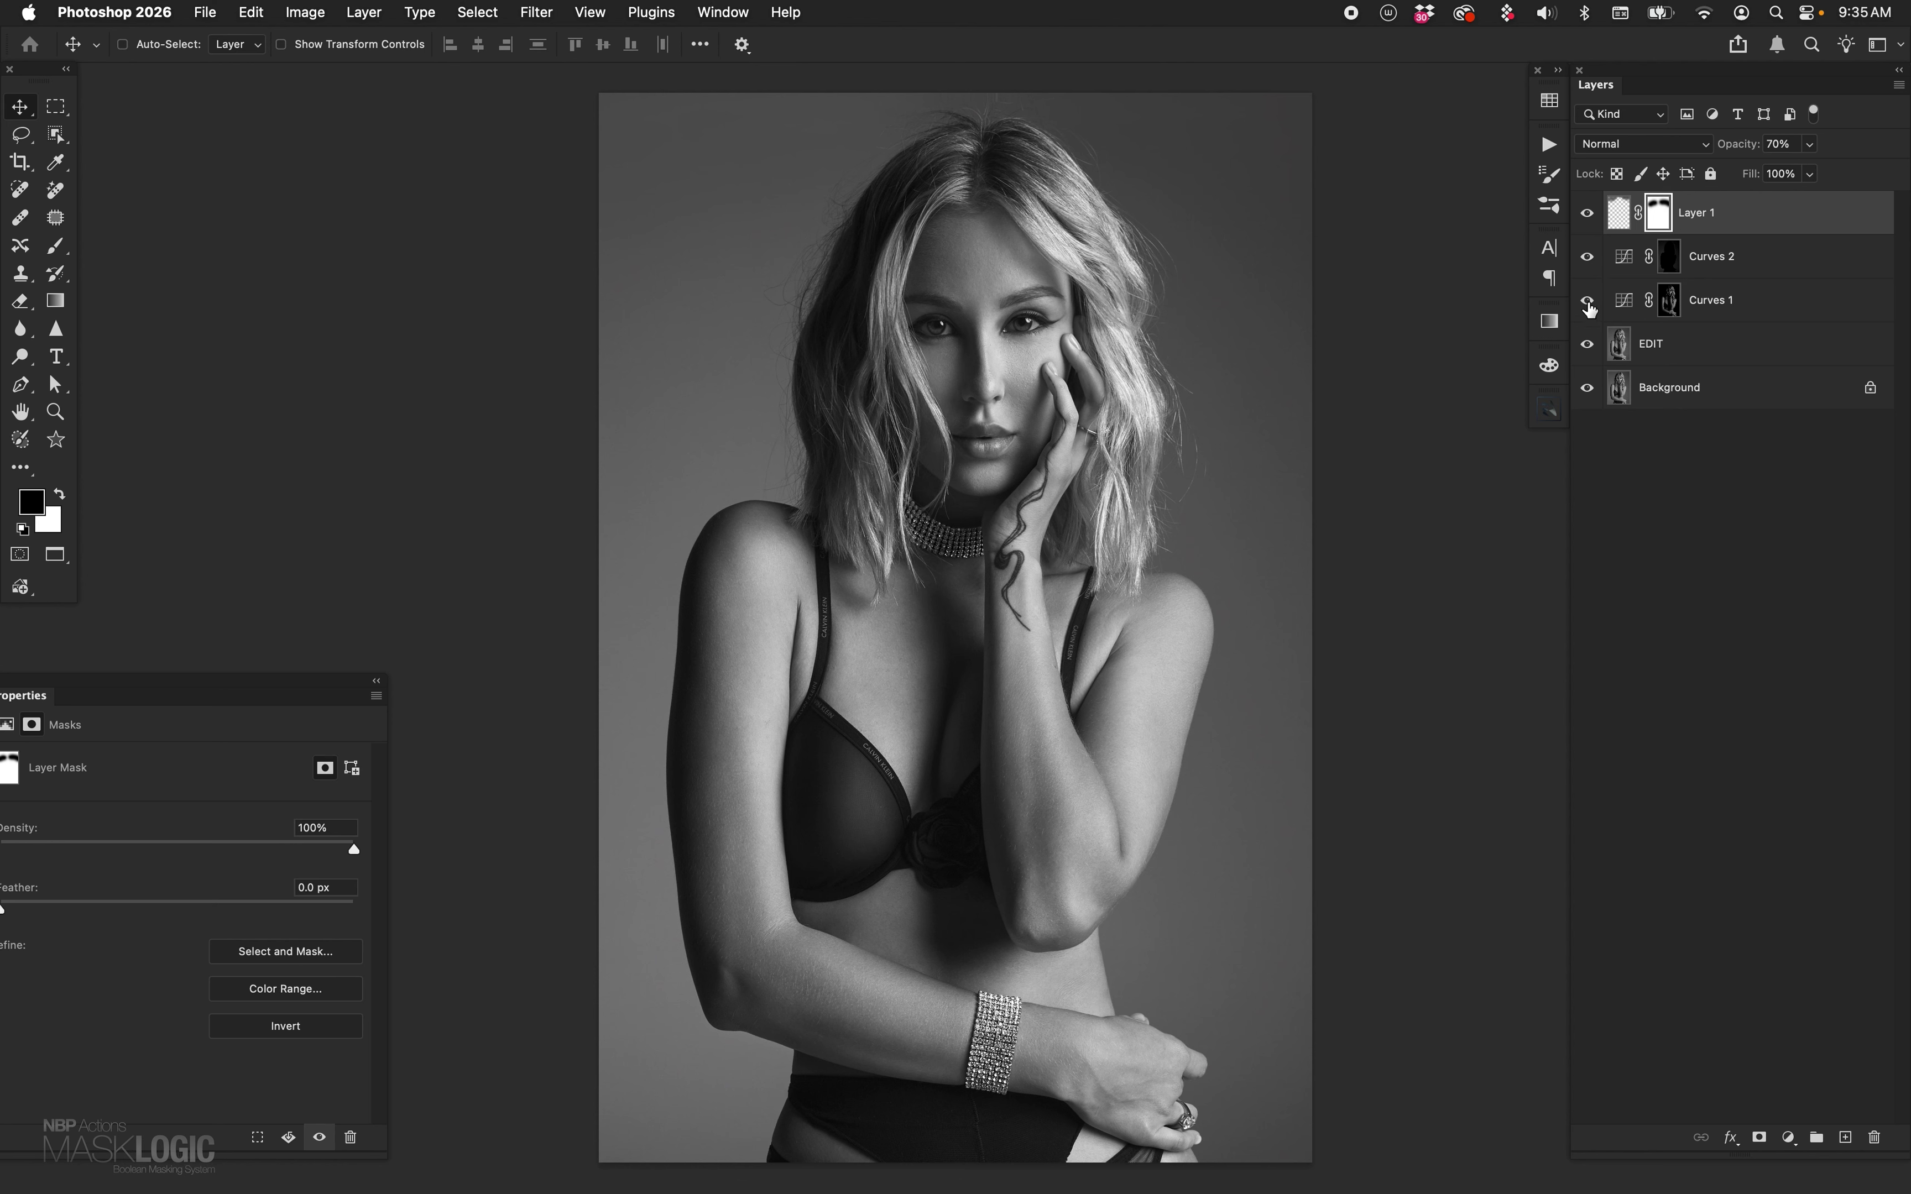
pyautogui.moveTo(1589, 307)
pyautogui.mouseDown()
pyautogui.moveTo(1608, 245)
pyautogui.moveTo(1589, 304)
pyautogui.mouseUp()
# - Reopen the Actions panel and delete Layer 1, Curves 2 and Curves 1 together
pyautogui.click(1562, 140)
pyautogui.hscroll(4, 1019, 437)
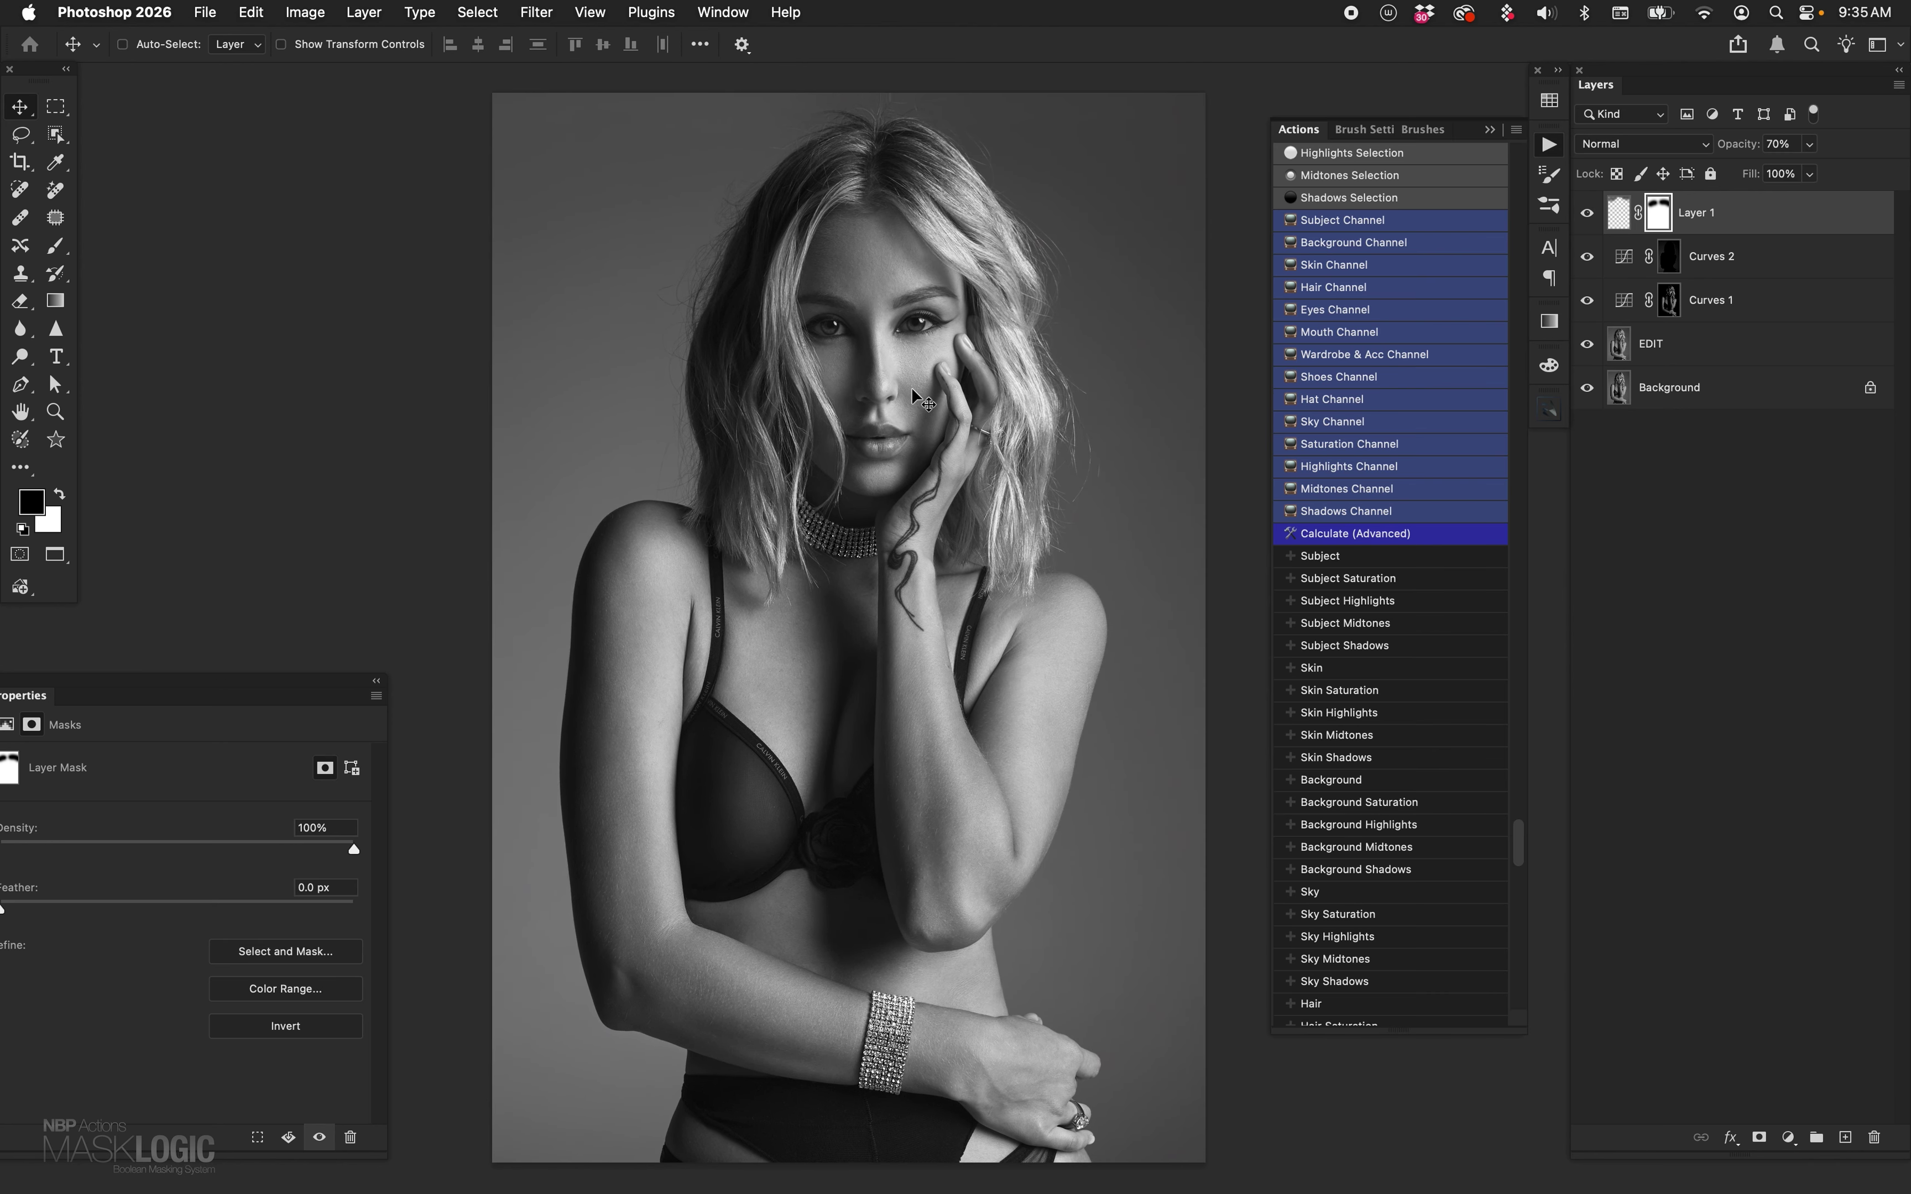
pyautogui.keyDown('shift'); pyautogui.click(1734, 316); pyautogui.keyUp('shift')
pyautogui.press('Delete')
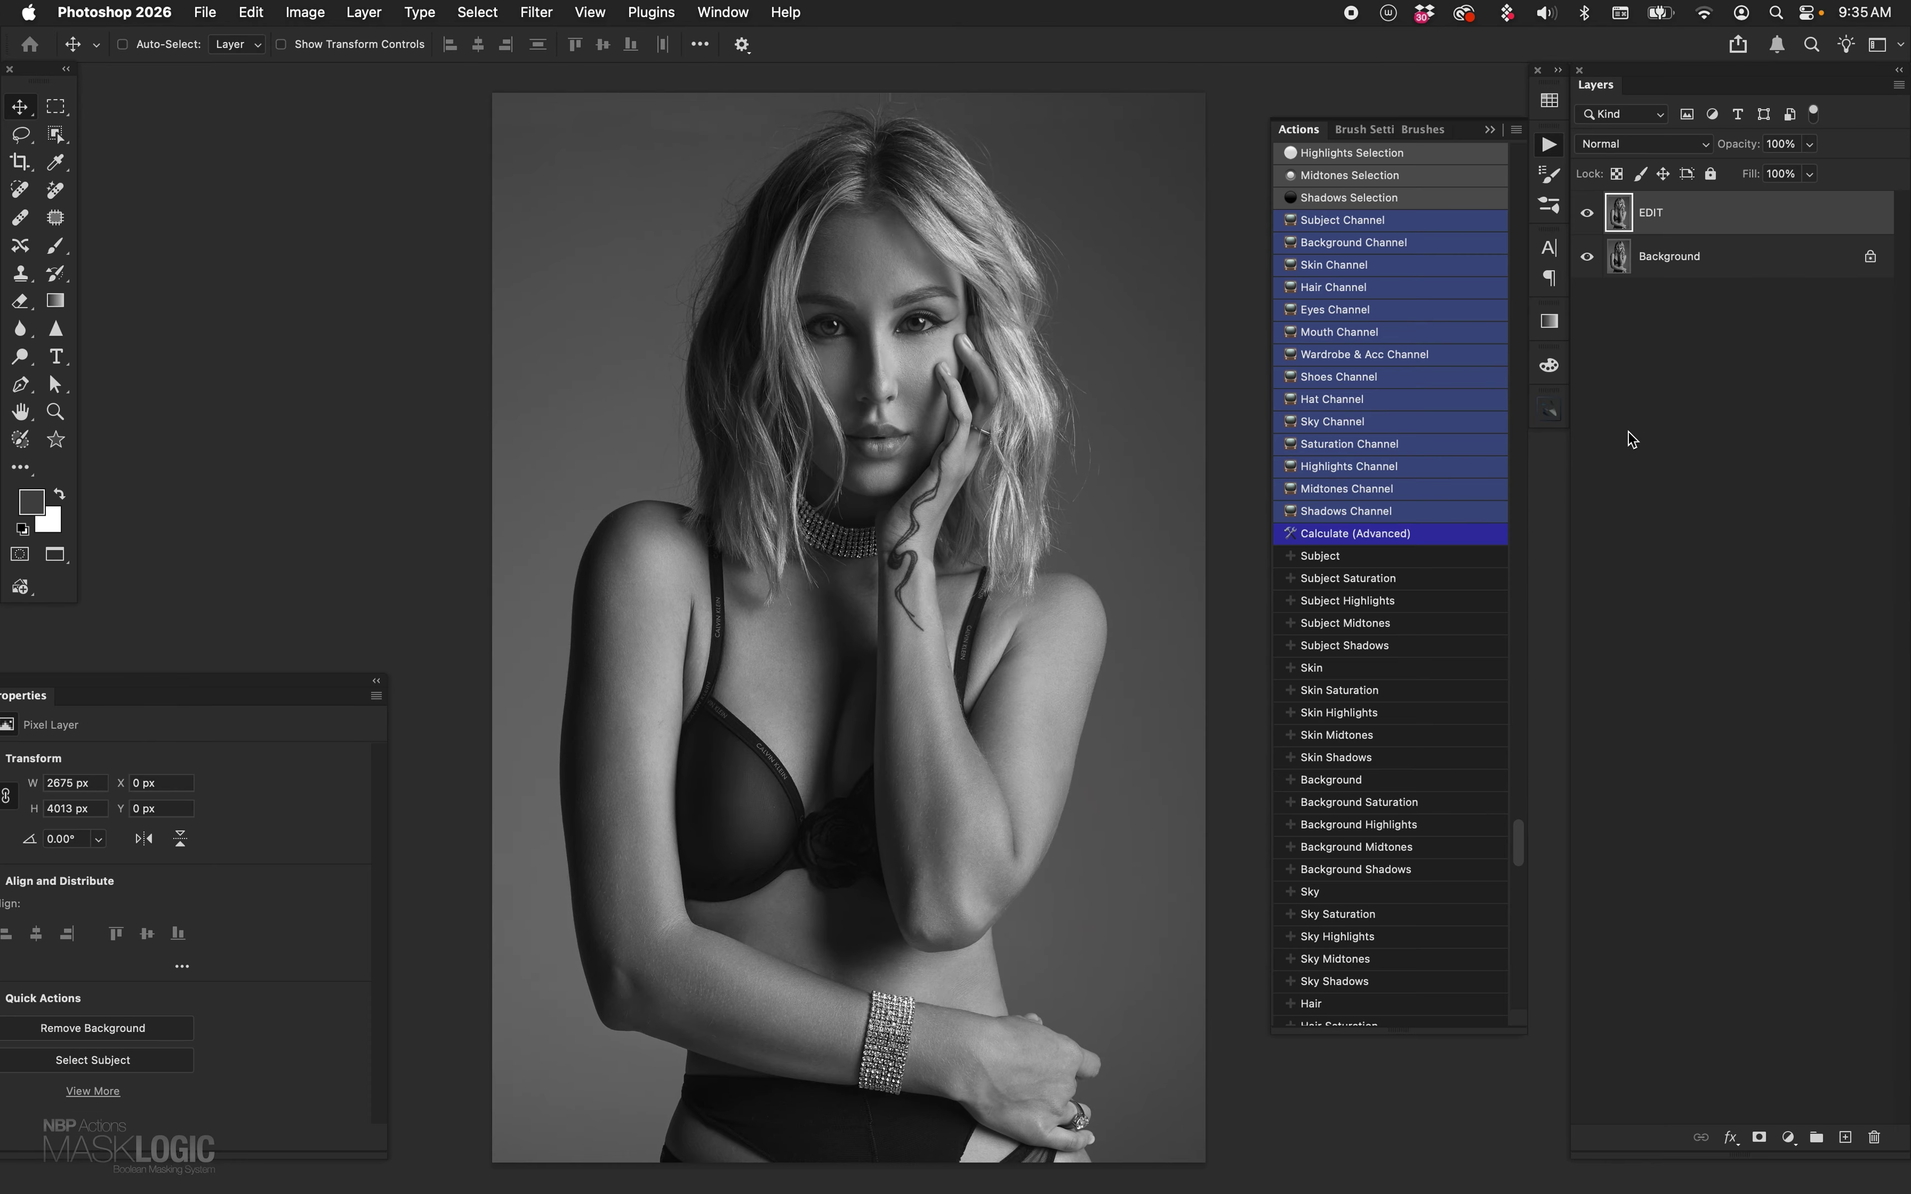
# - Run the Subject Shadows action and brighten the subject's shadows with a new Curves layer
pyautogui.click(1398, 649)
pyautogui.click(1790, 1138)
pyautogui.click(1788, 889)
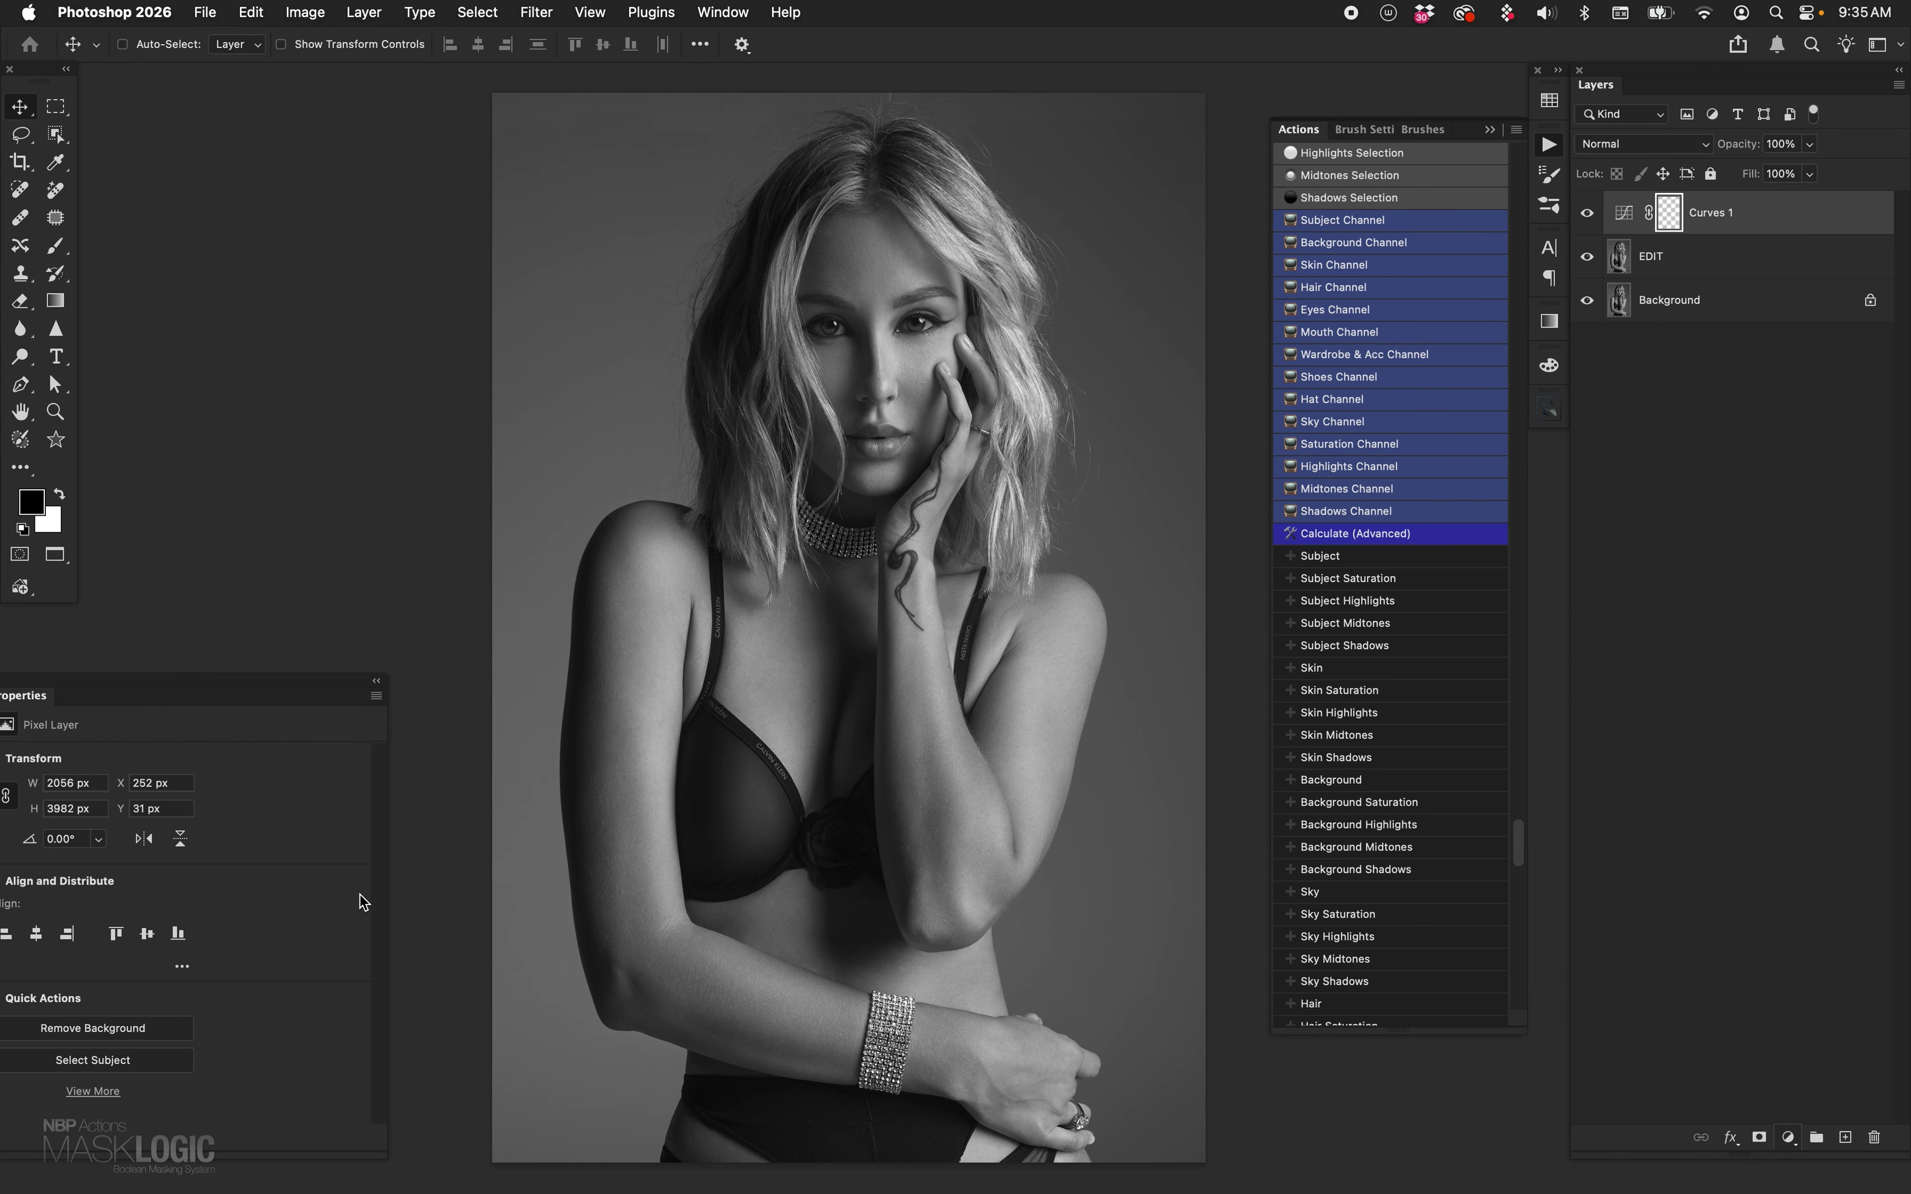
pyautogui.moveTo(181, 945); pyautogui.dragTo(168, 926)
# - Select the subject's highlights and darken them with a new Curves layer at input 162, output 106
pyautogui.click(1505, 668)
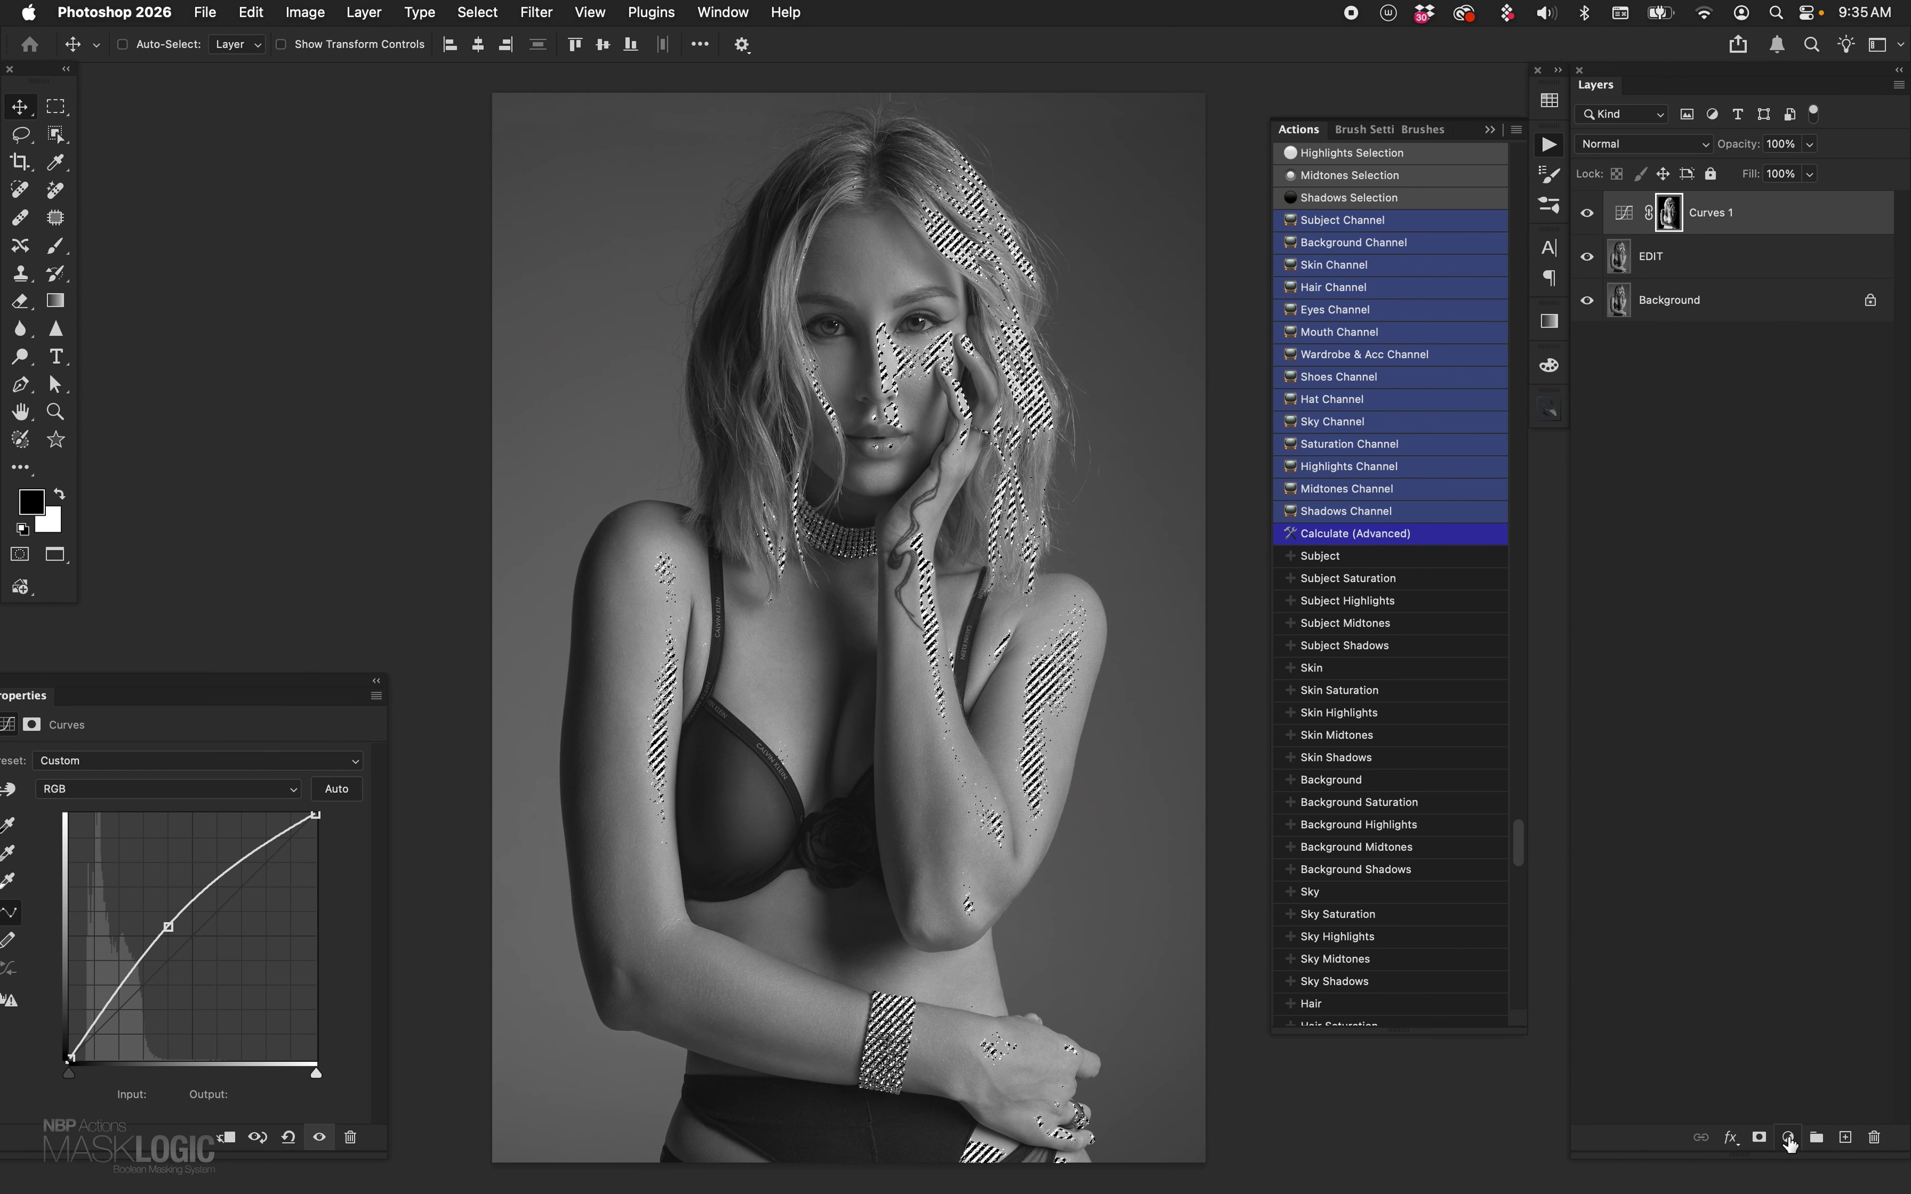
pyautogui.click(1791, 1137)
pyautogui.click(1808, 889)
pyautogui.moveTo(204, 928); pyautogui.dragTo(226, 957)
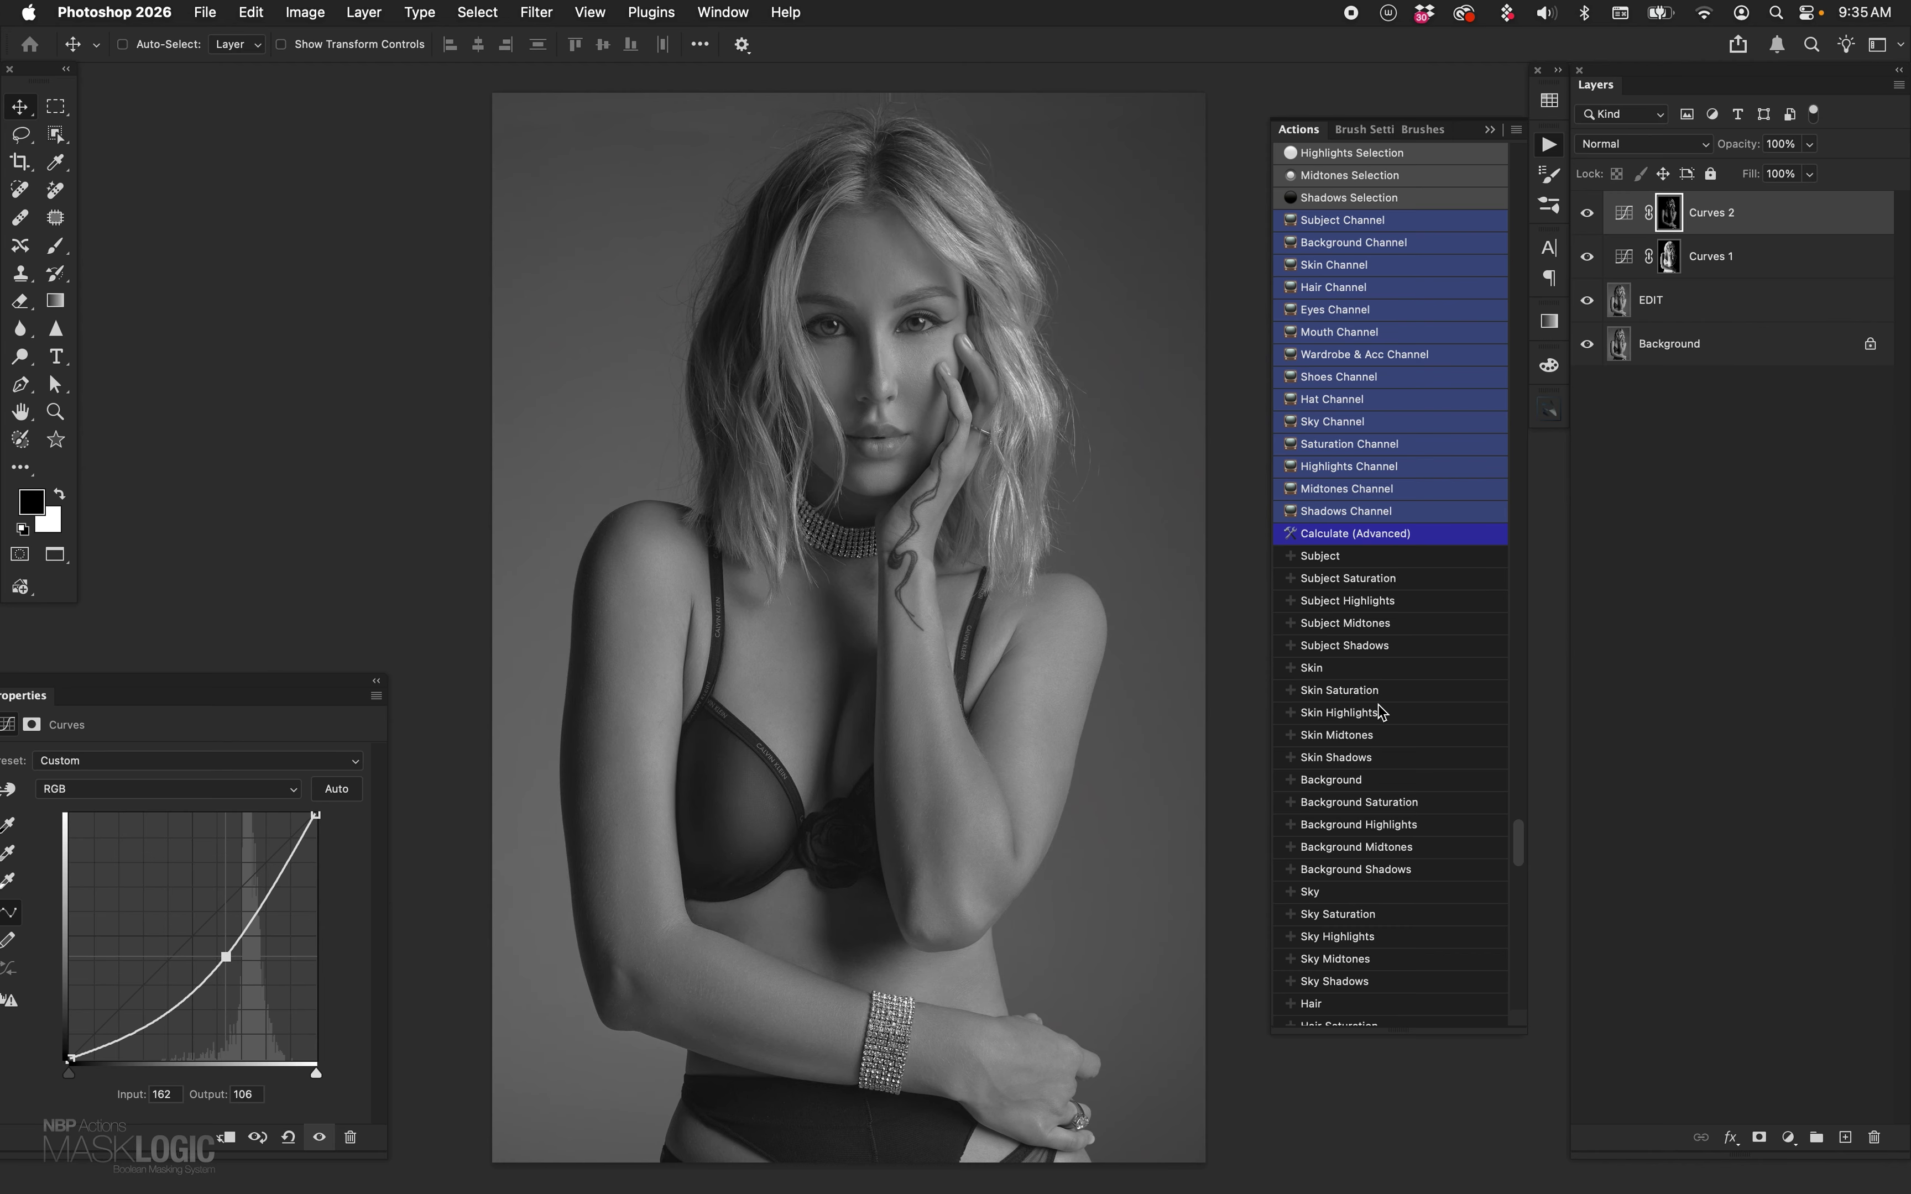
# - Run the Background action, brighten the background with a new Curves layer at input 93, output 147, and compare with the layer hidden
pyautogui.click(1377, 781)
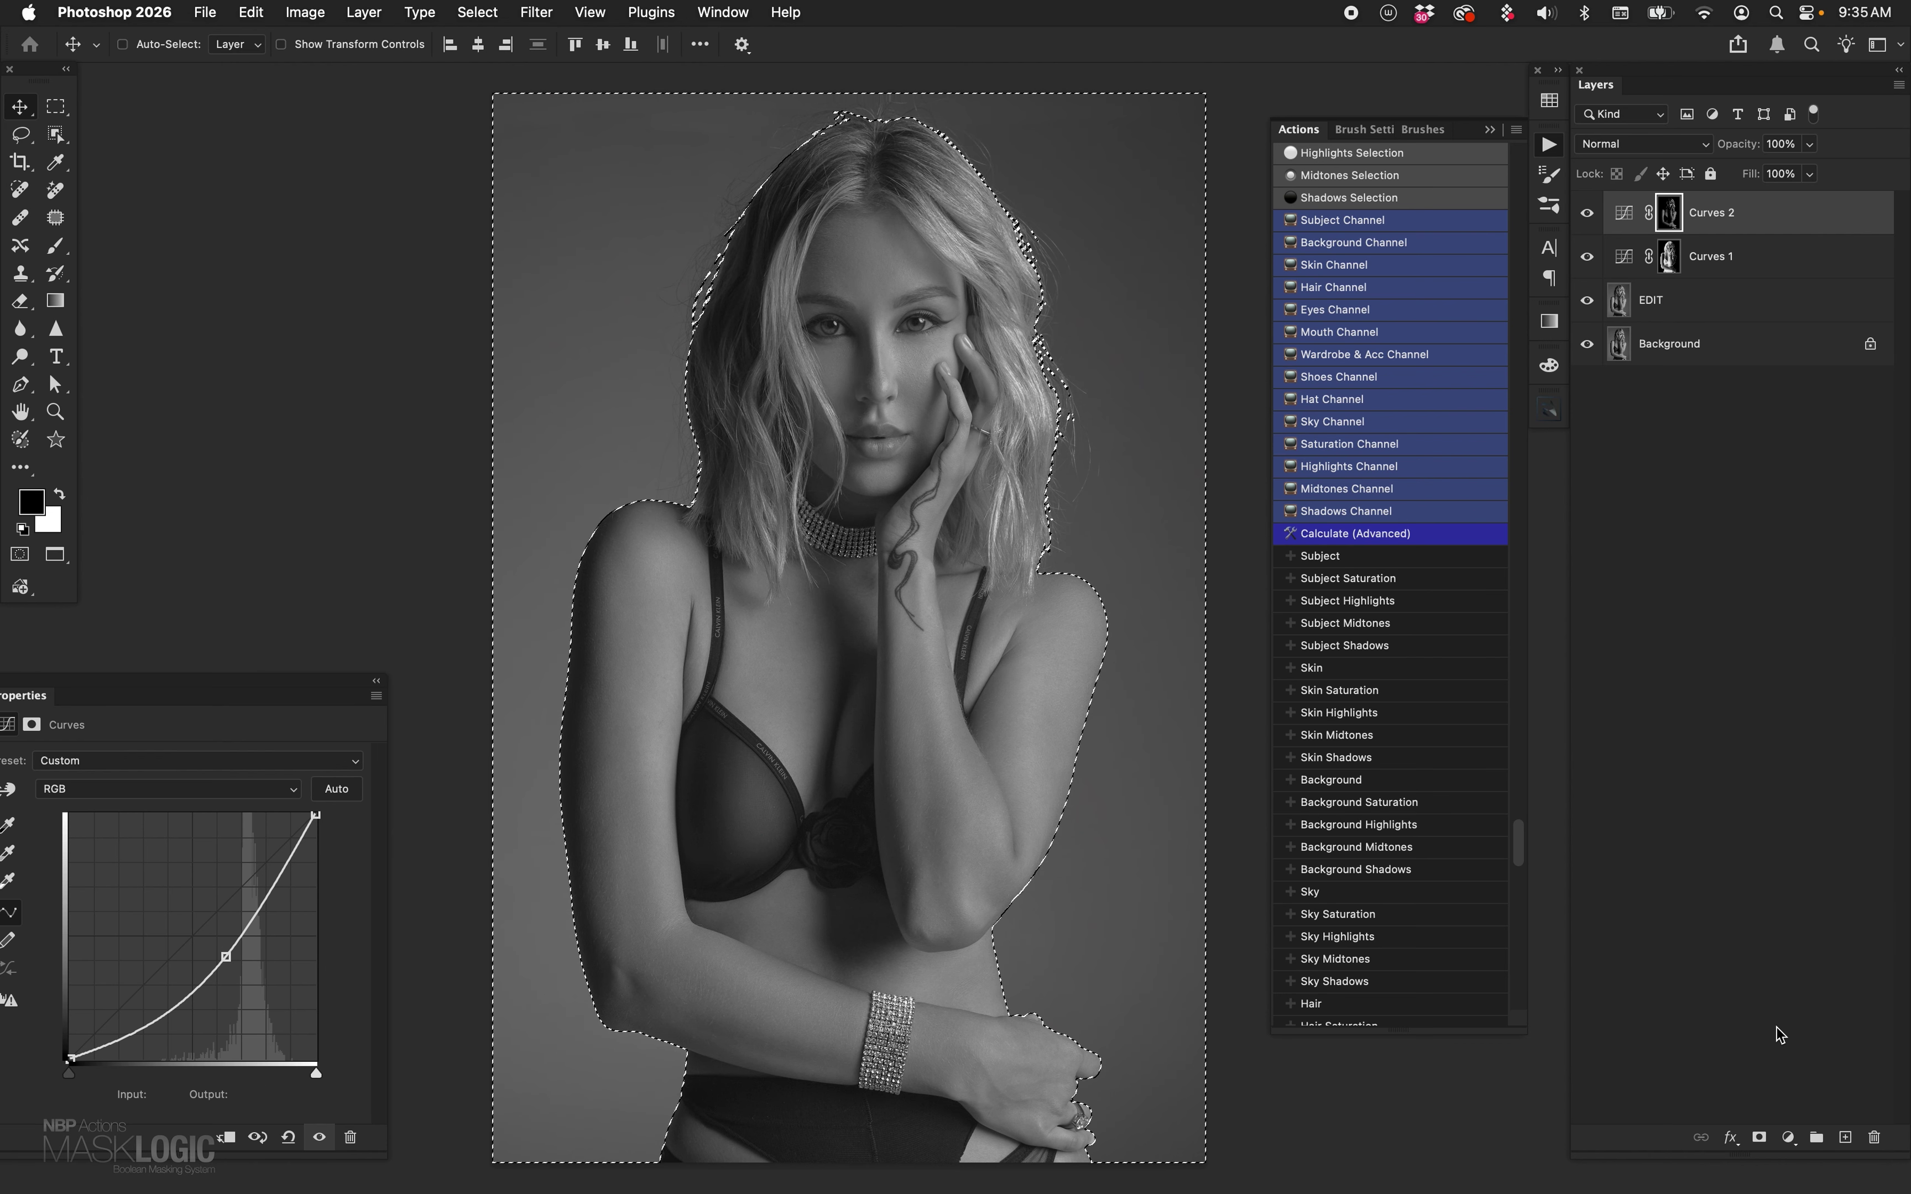
pyautogui.click(1791, 1137)
pyautogui.click(806, 822)
pyautogui.moveTo(161, 965); pyautogui.dragTo(160, 917)
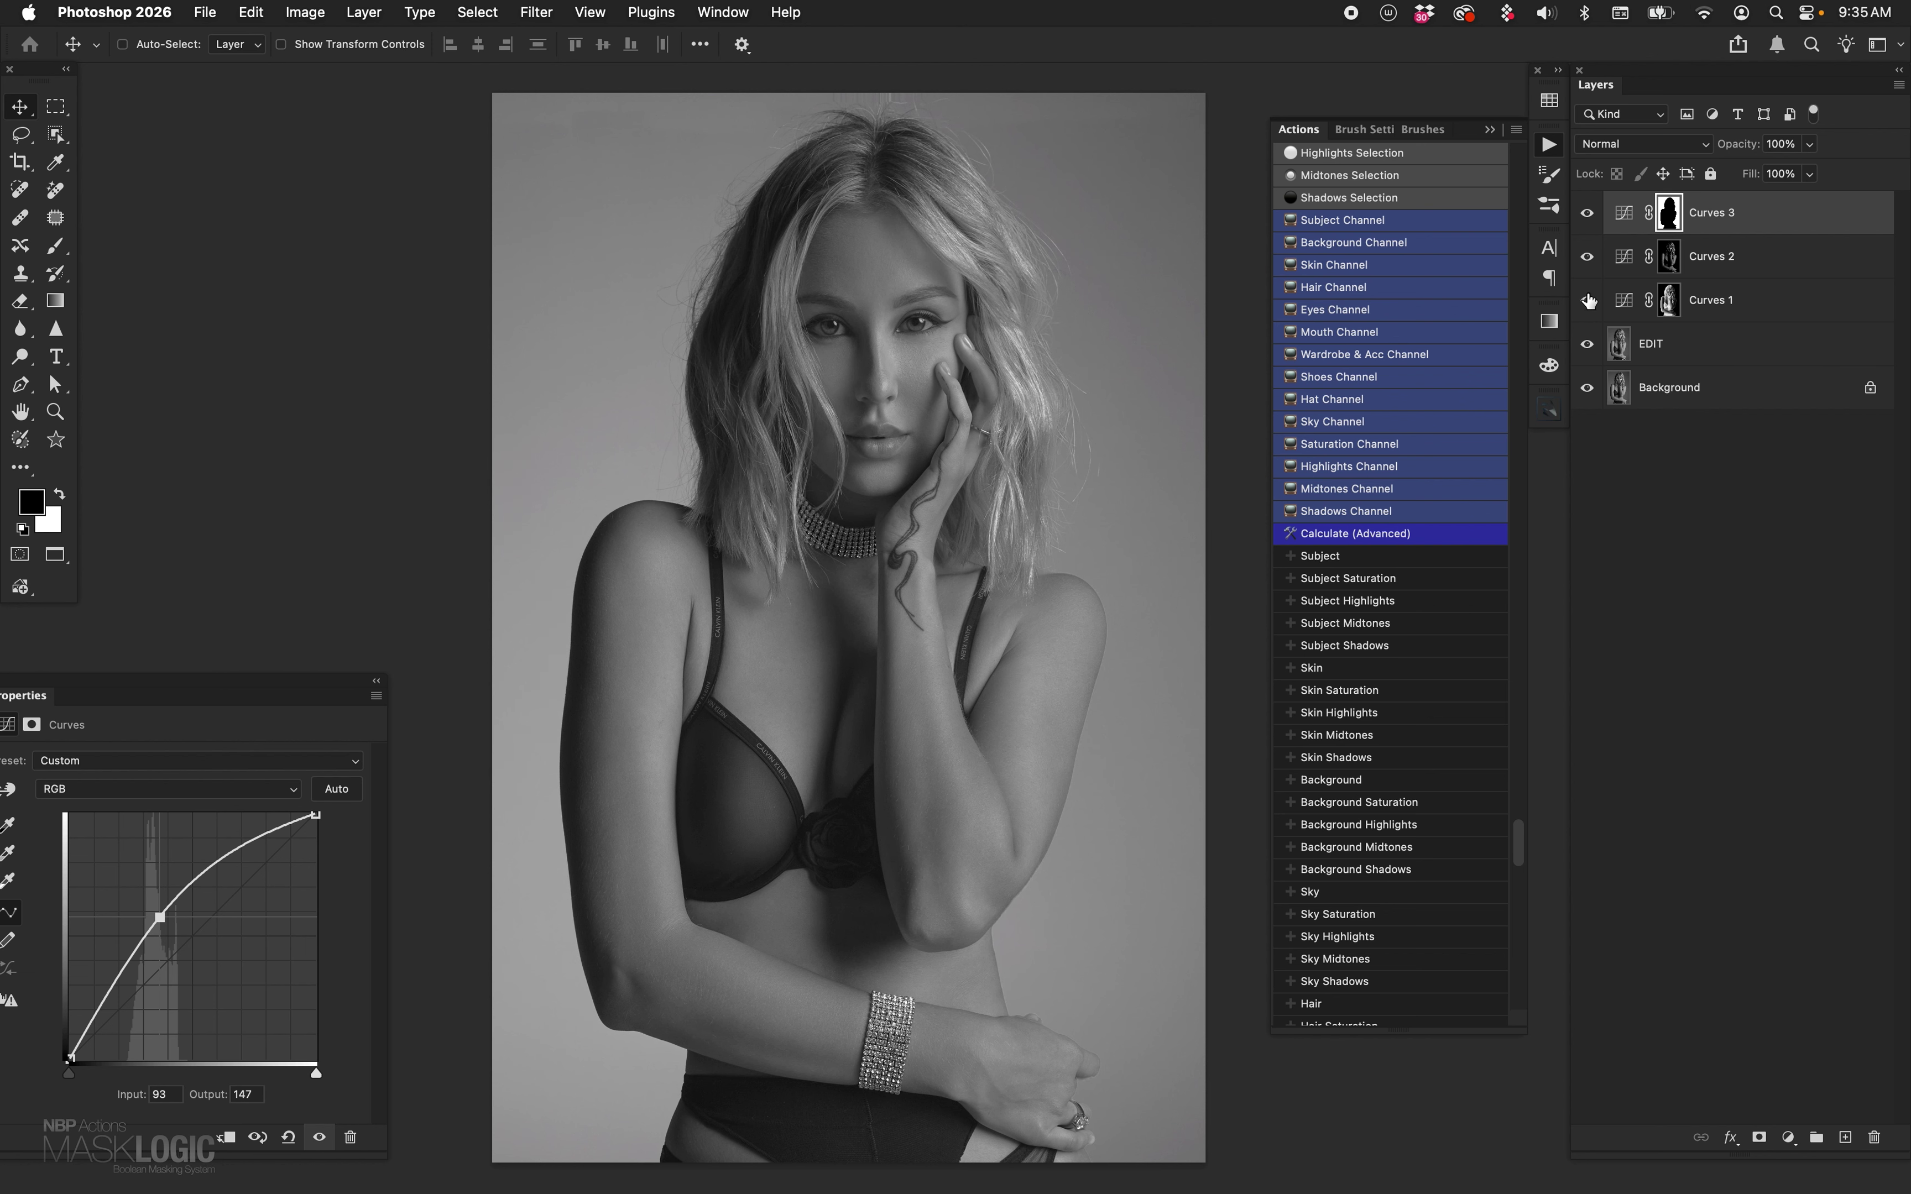
pyautogui.click(1587, 212)
pyautogui.click(1587, 212)
# - Set the opacity of the three Curves layers to 60% for a before-and-after comparison, and delete all three layers
pyautogui.keyDown('shift'); pyautogui.click(1735, 308); pyautogui.keyUp('shift')
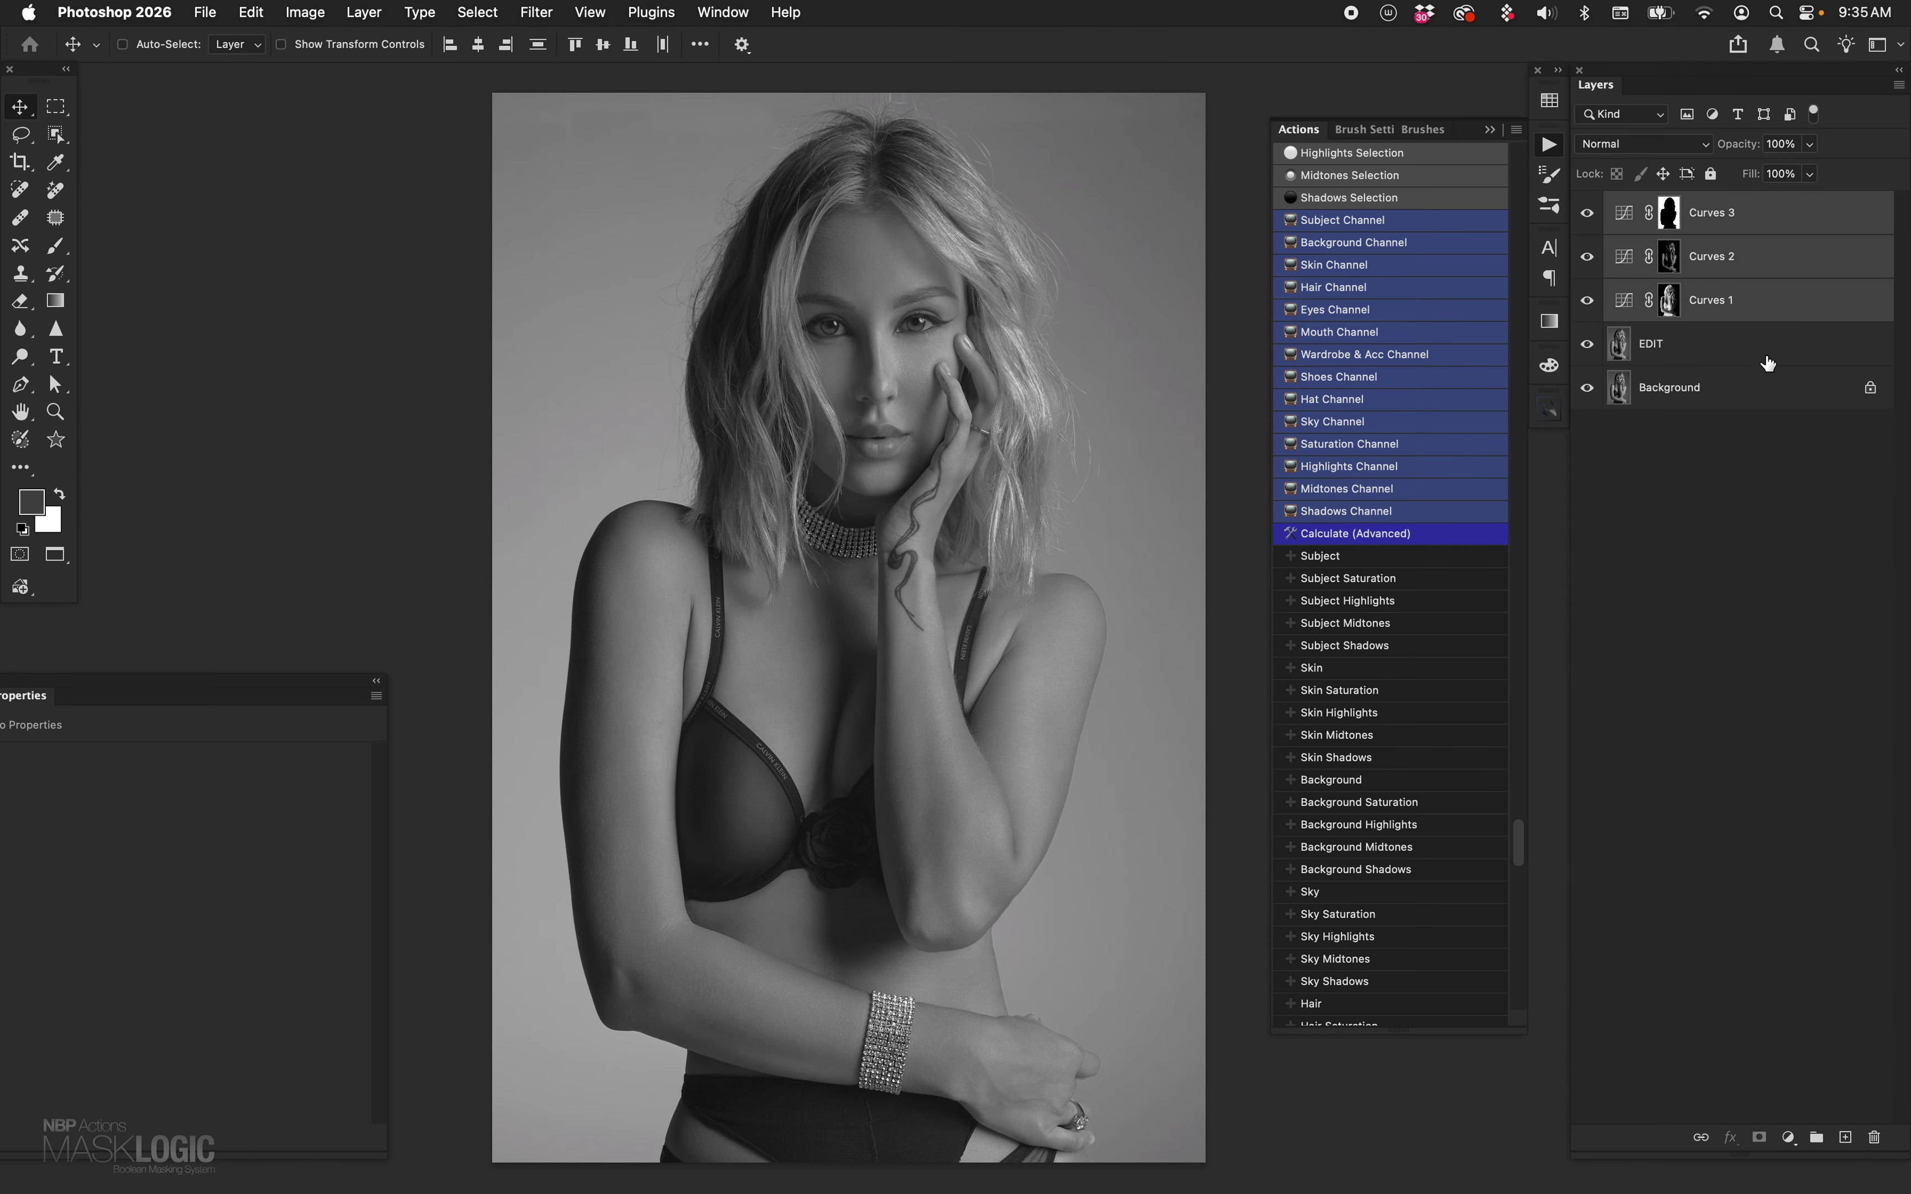
pyautogui.press('6')
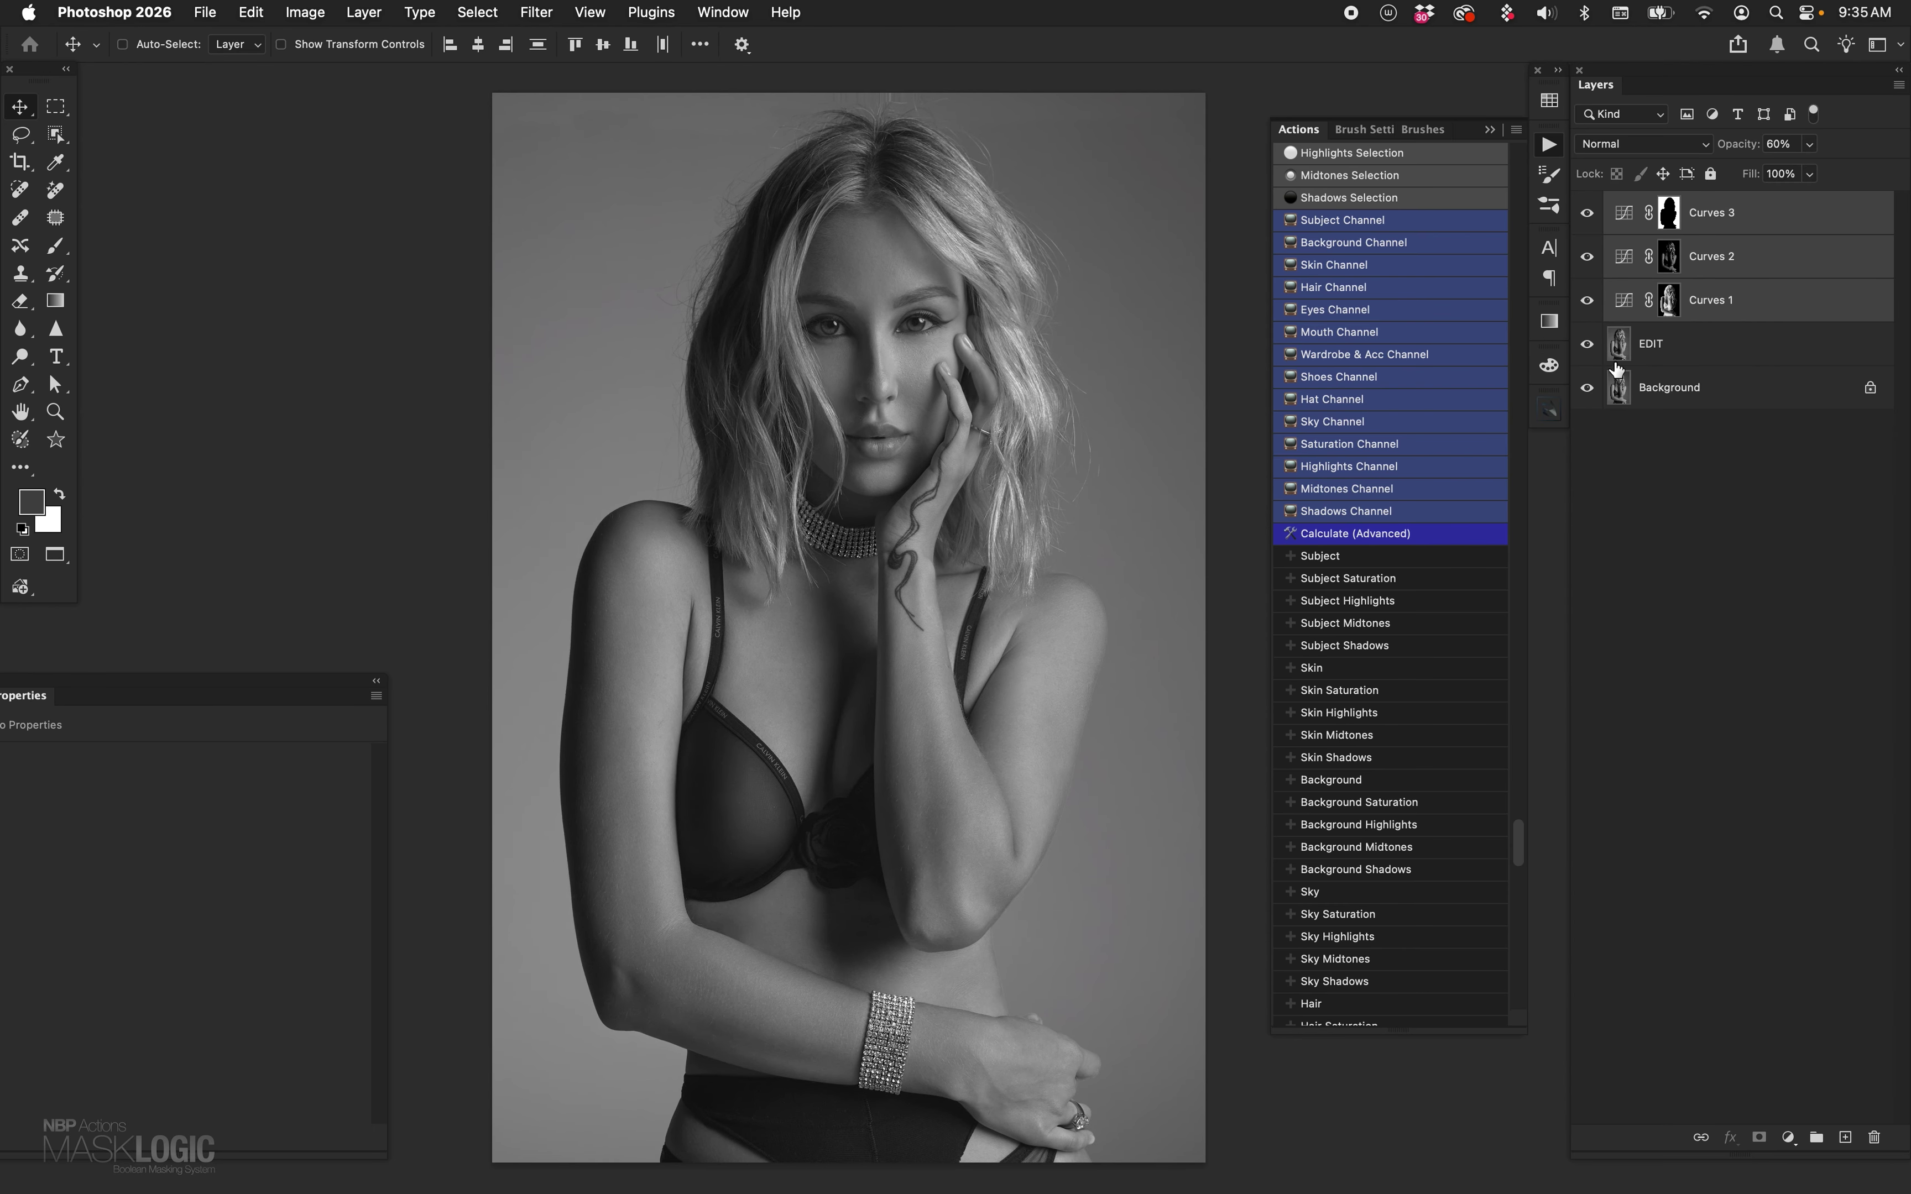
pyautogui.click(1587, 343)
pyautogui.click(1586, 343)
pyautogui.press('BackSpace')
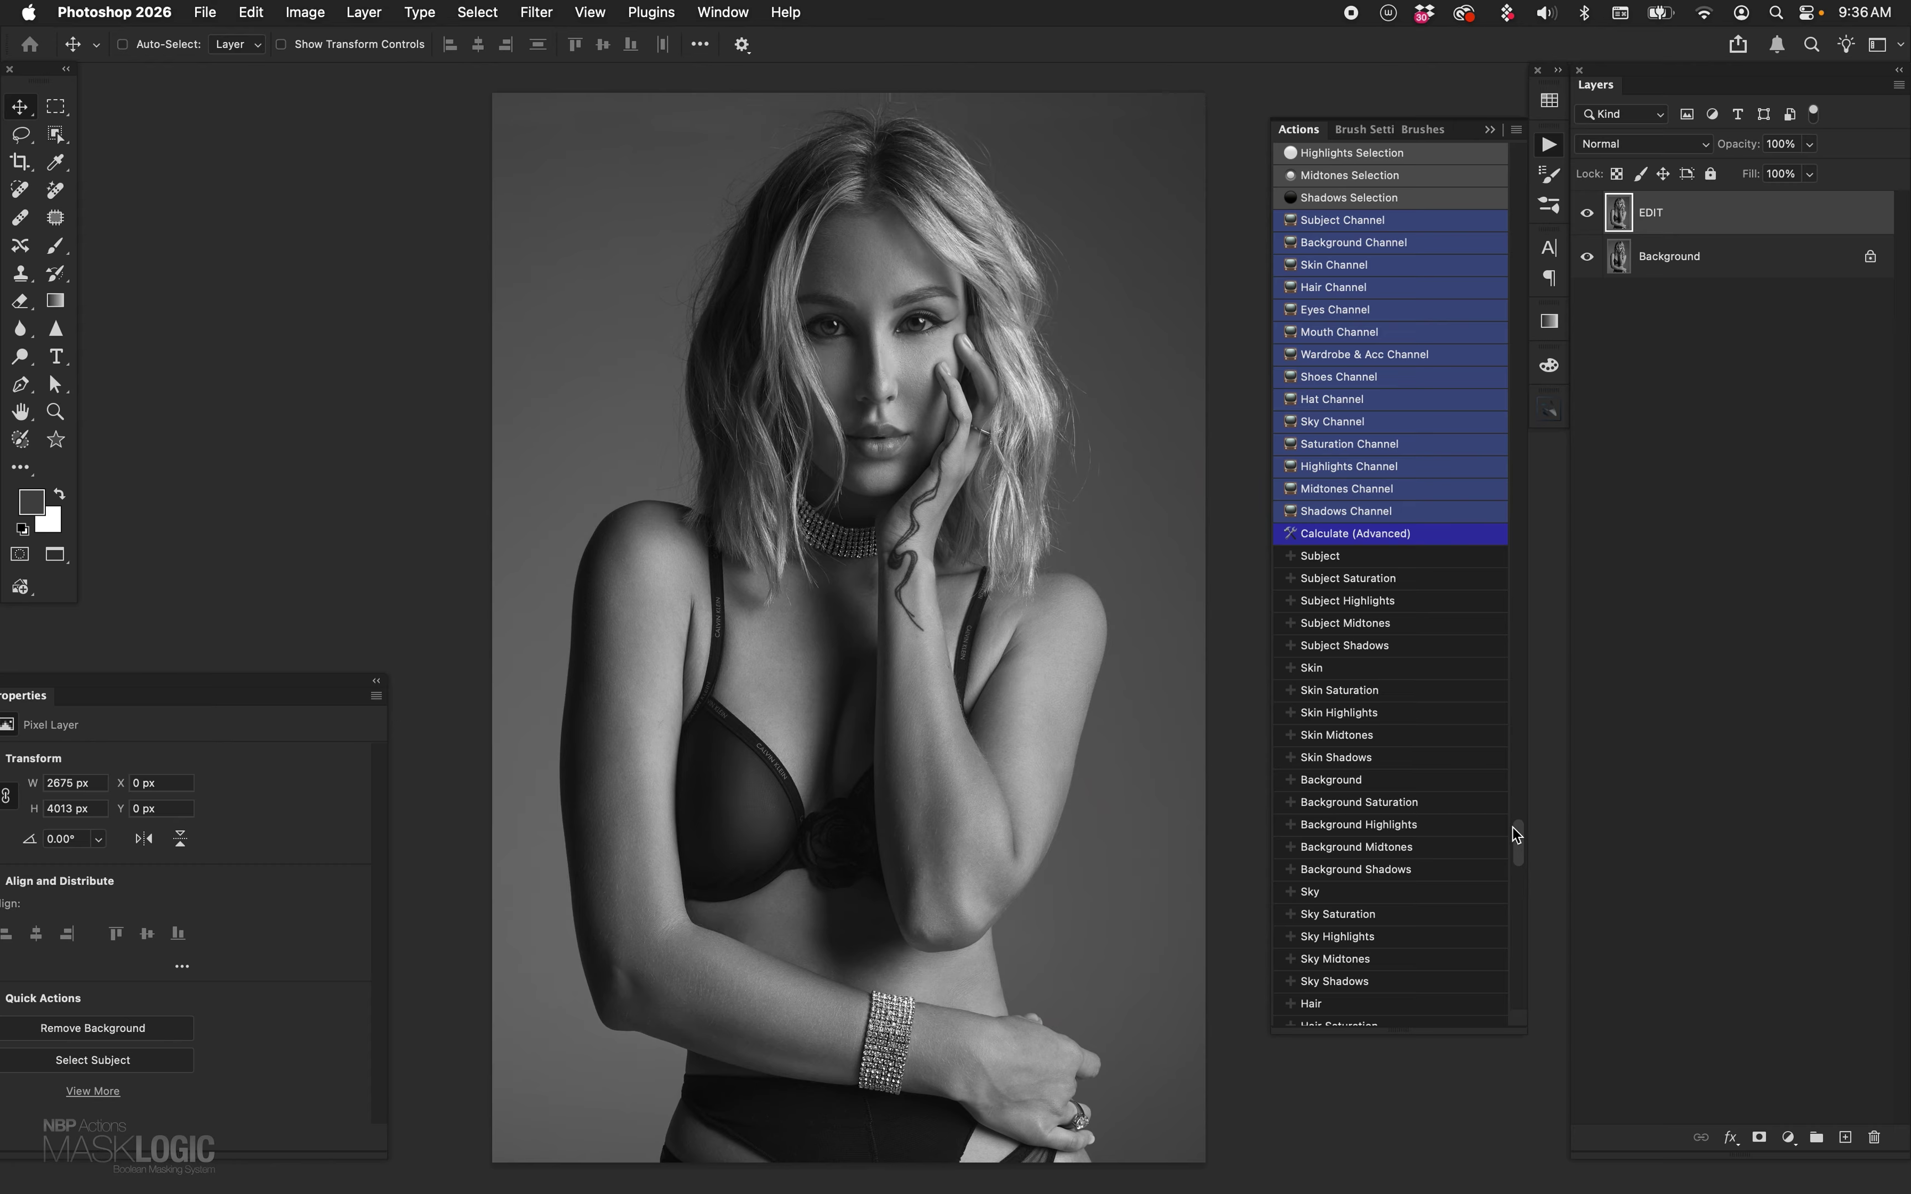
# - Try the Skin Highlights action, and replace its selection with one from the Skin Midtones action
pyautogui.moveTo(1512, 827)
pyautogui.mouseDown()
pyautogui.moveTo(1513, 857)
pyautogui.moveTo(1532, 850)
pyautogui.mouseUp()
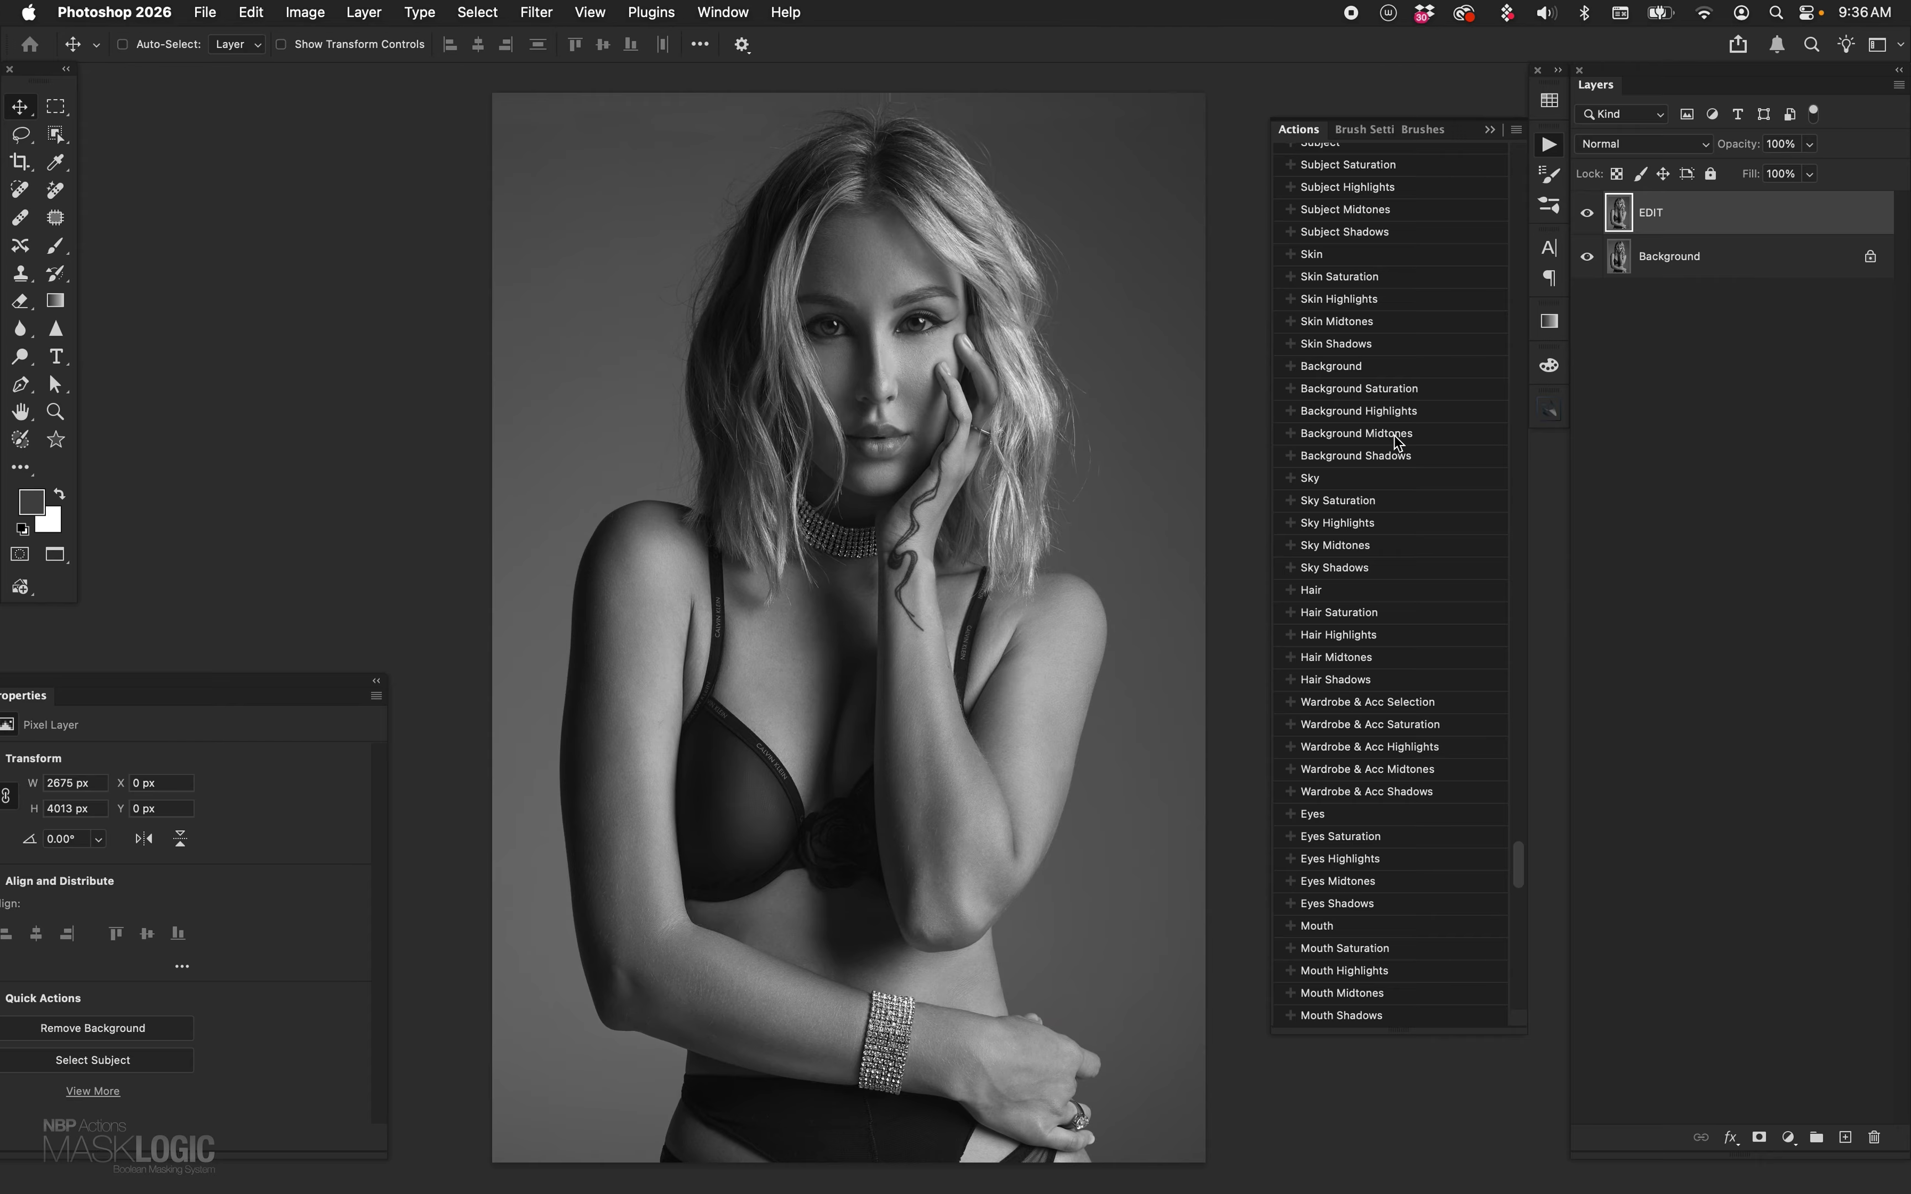
pyautogui.click(1349, 304)
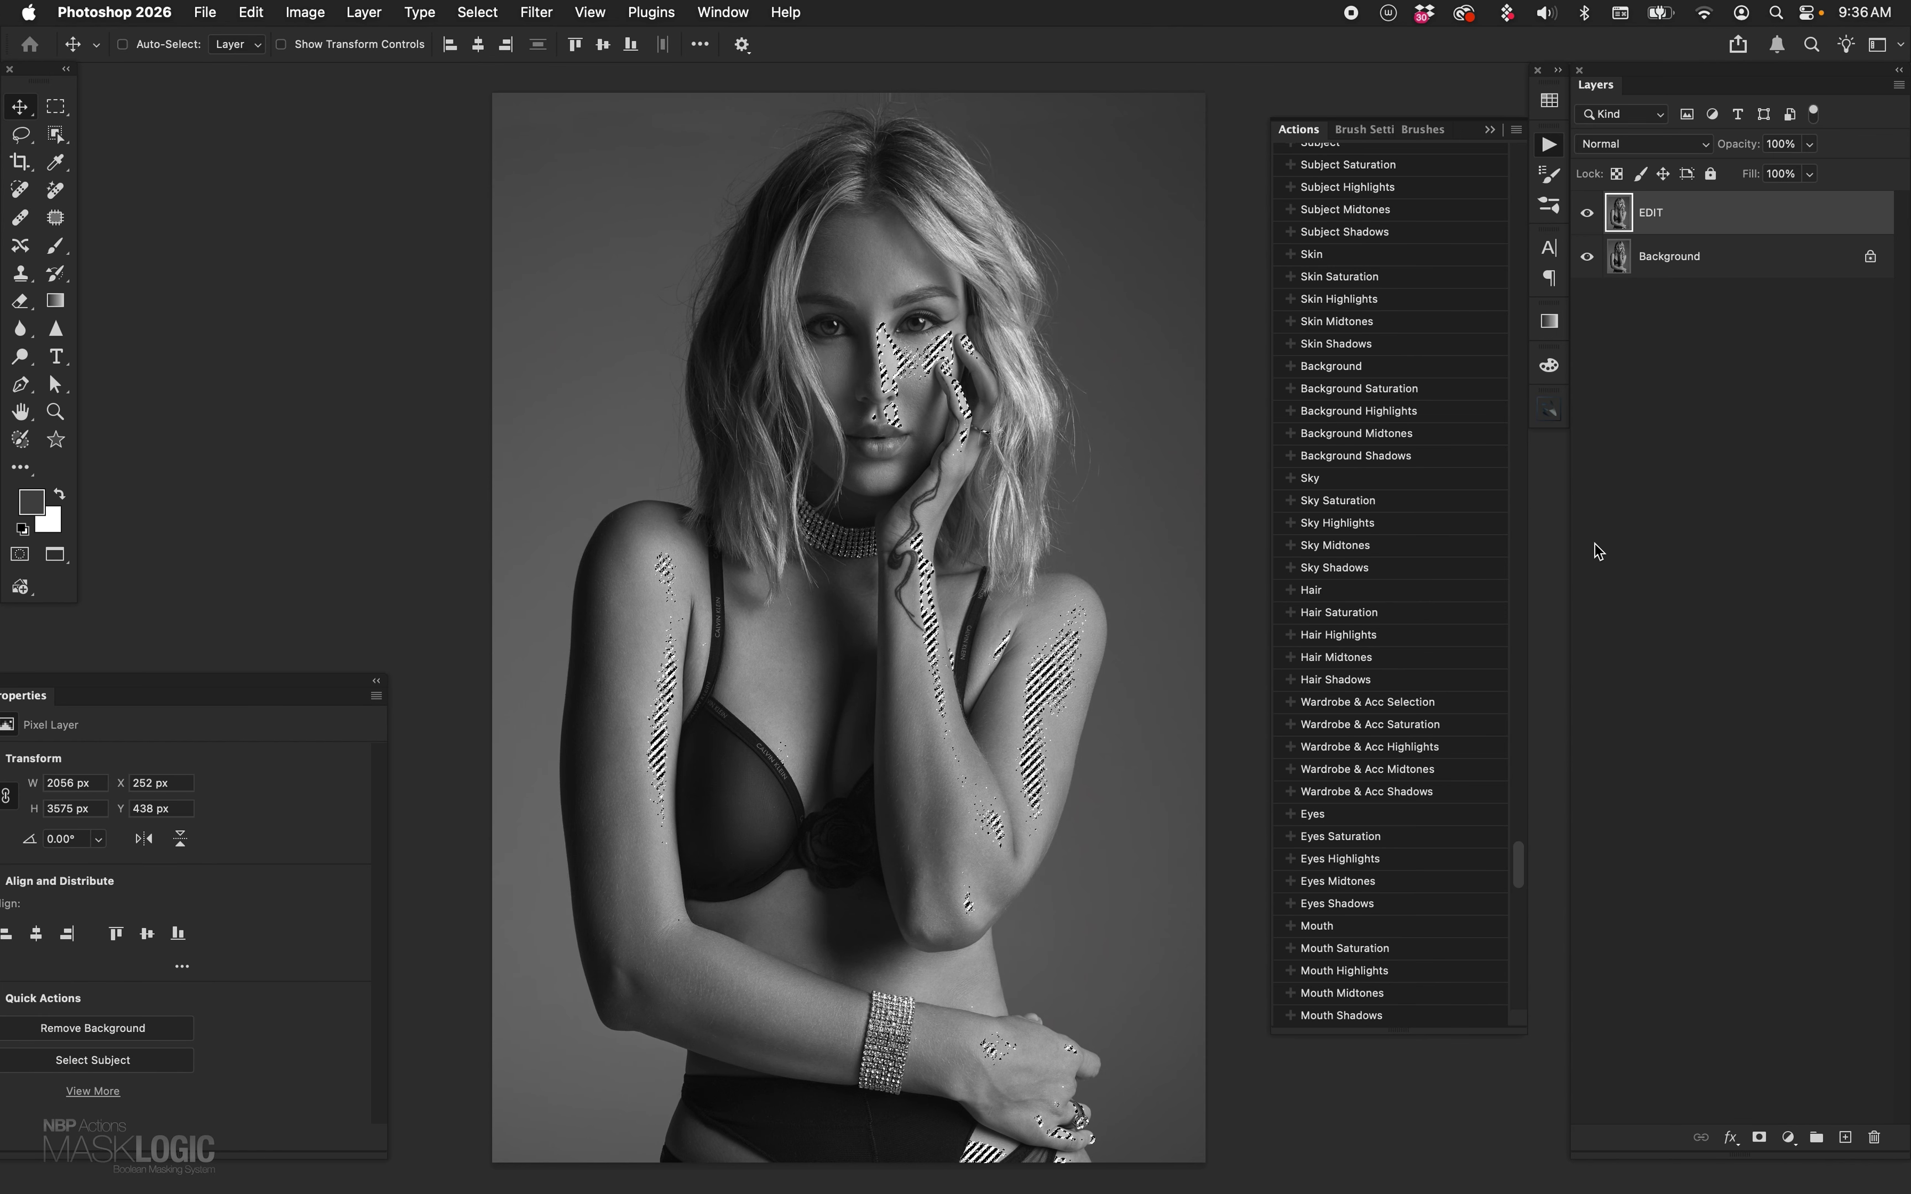
pyautogui.click(1385, 321)
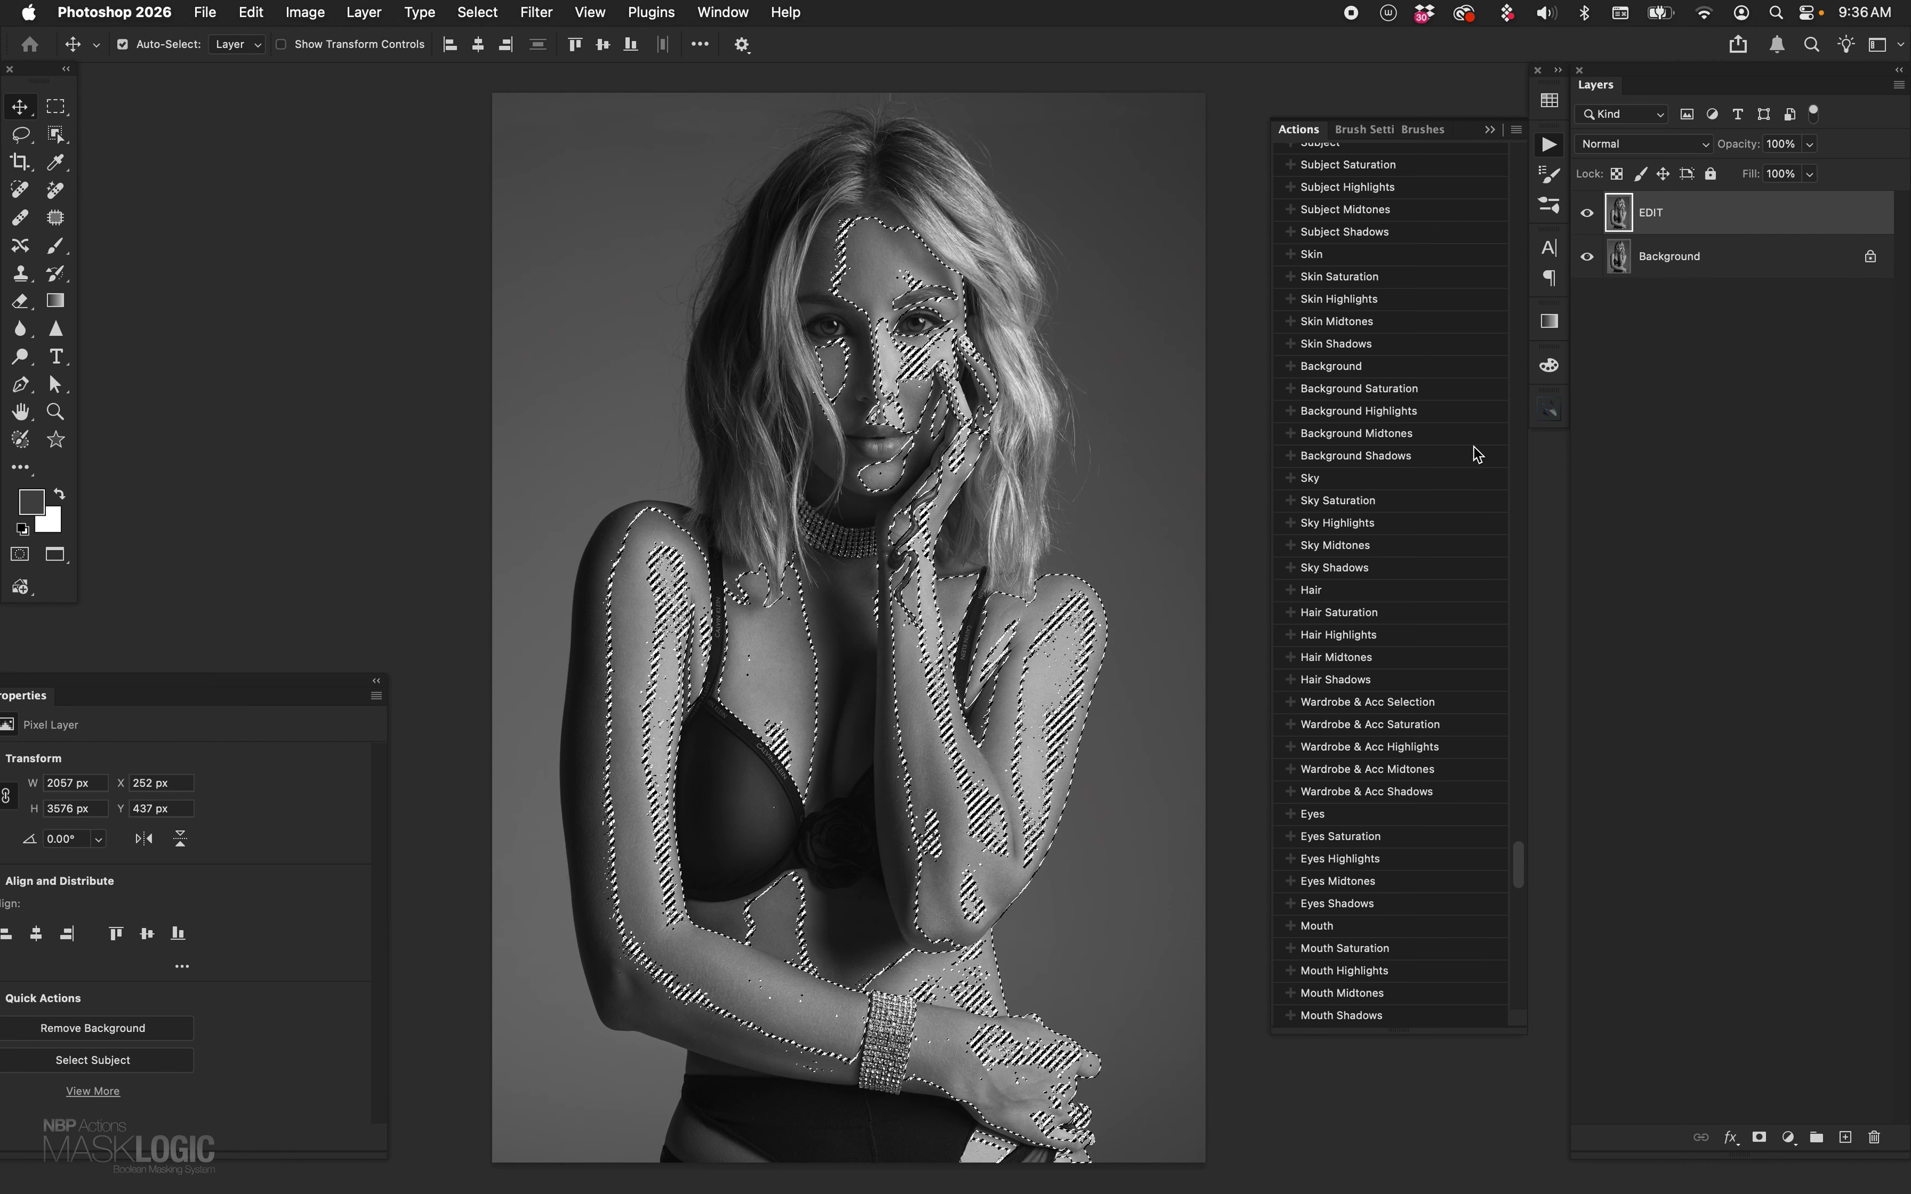
# - Try the Skin Shadows action, and brighten a Wardrobe & Acc Midtones selection with a new Curves layer at input 102, output 162
pyautogui.click(1396, 345)
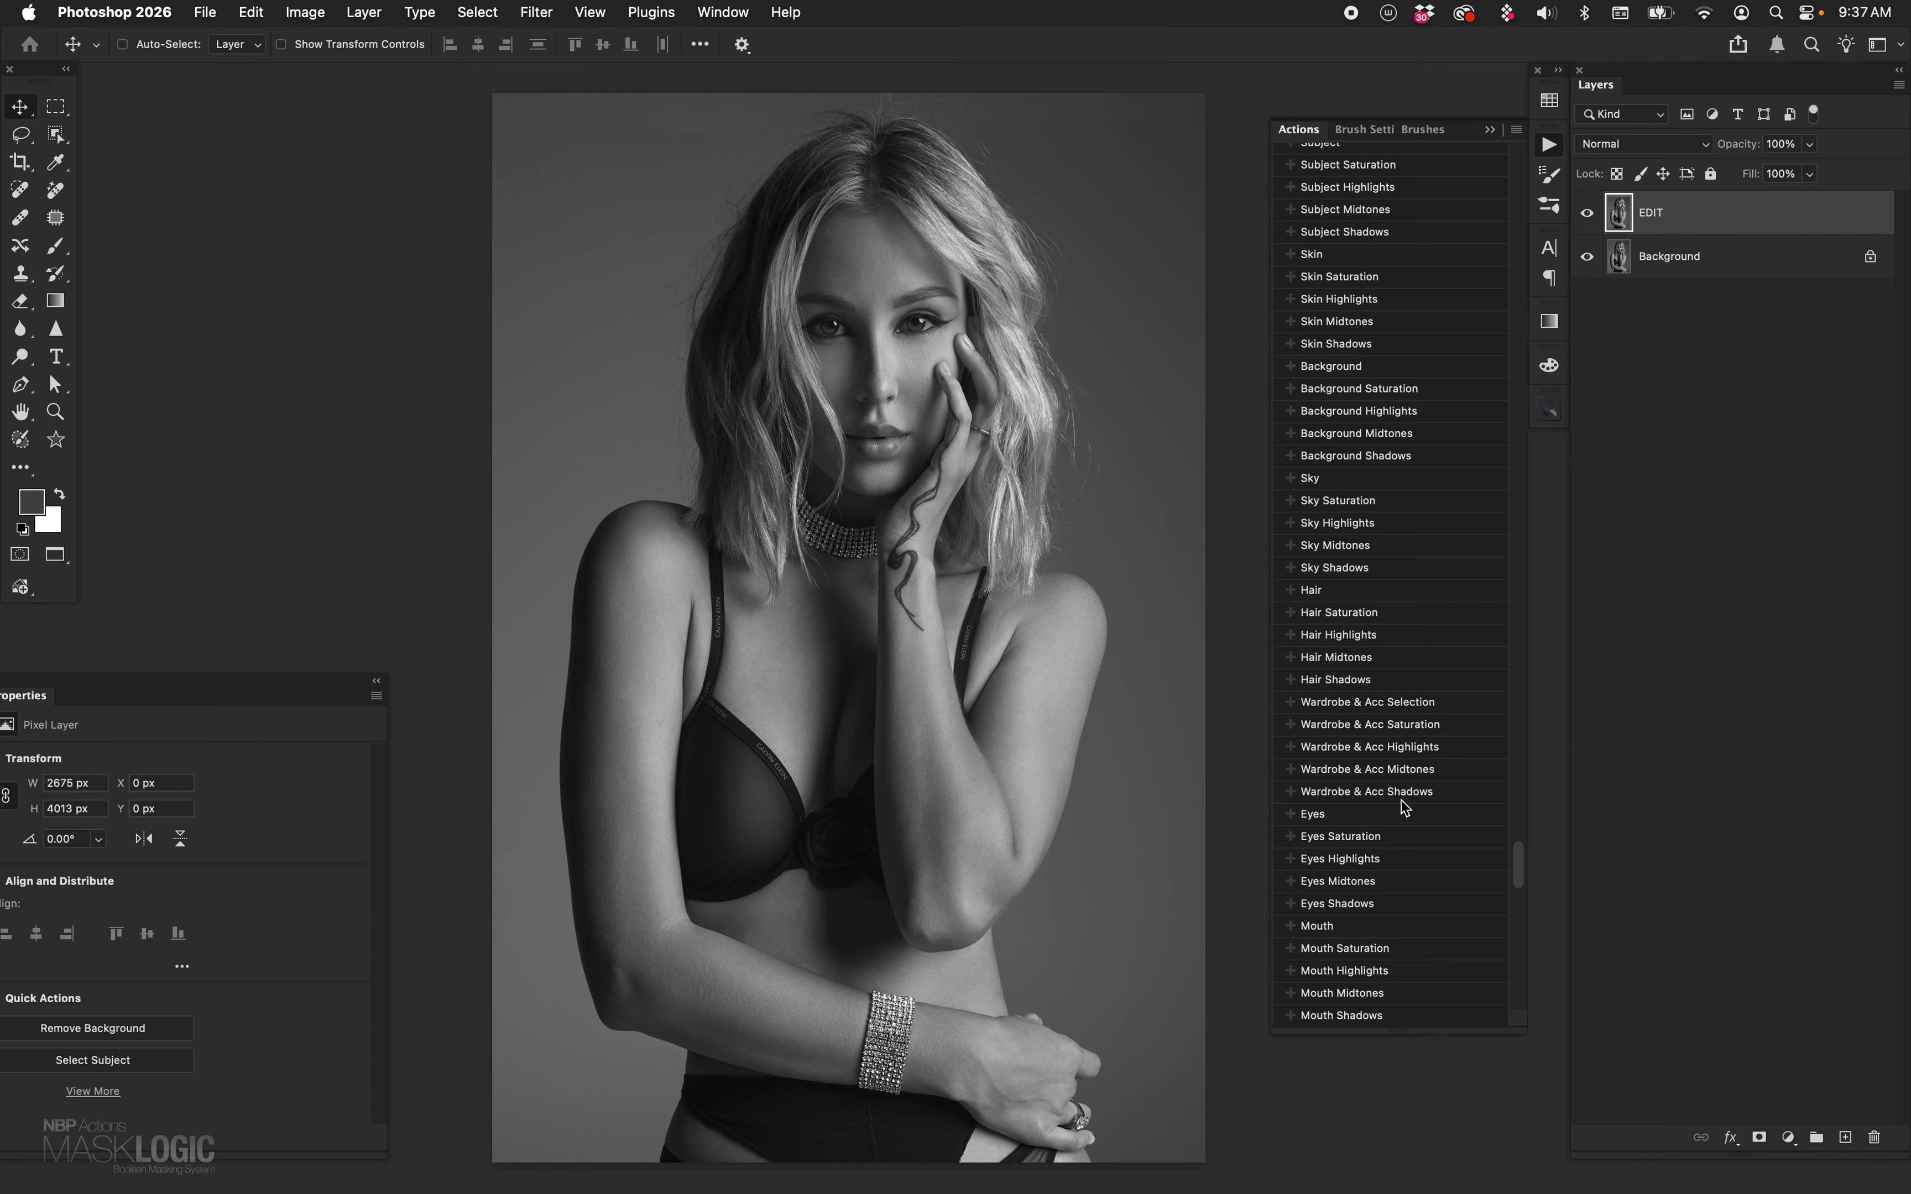
pyautogui.click(1396, 769)
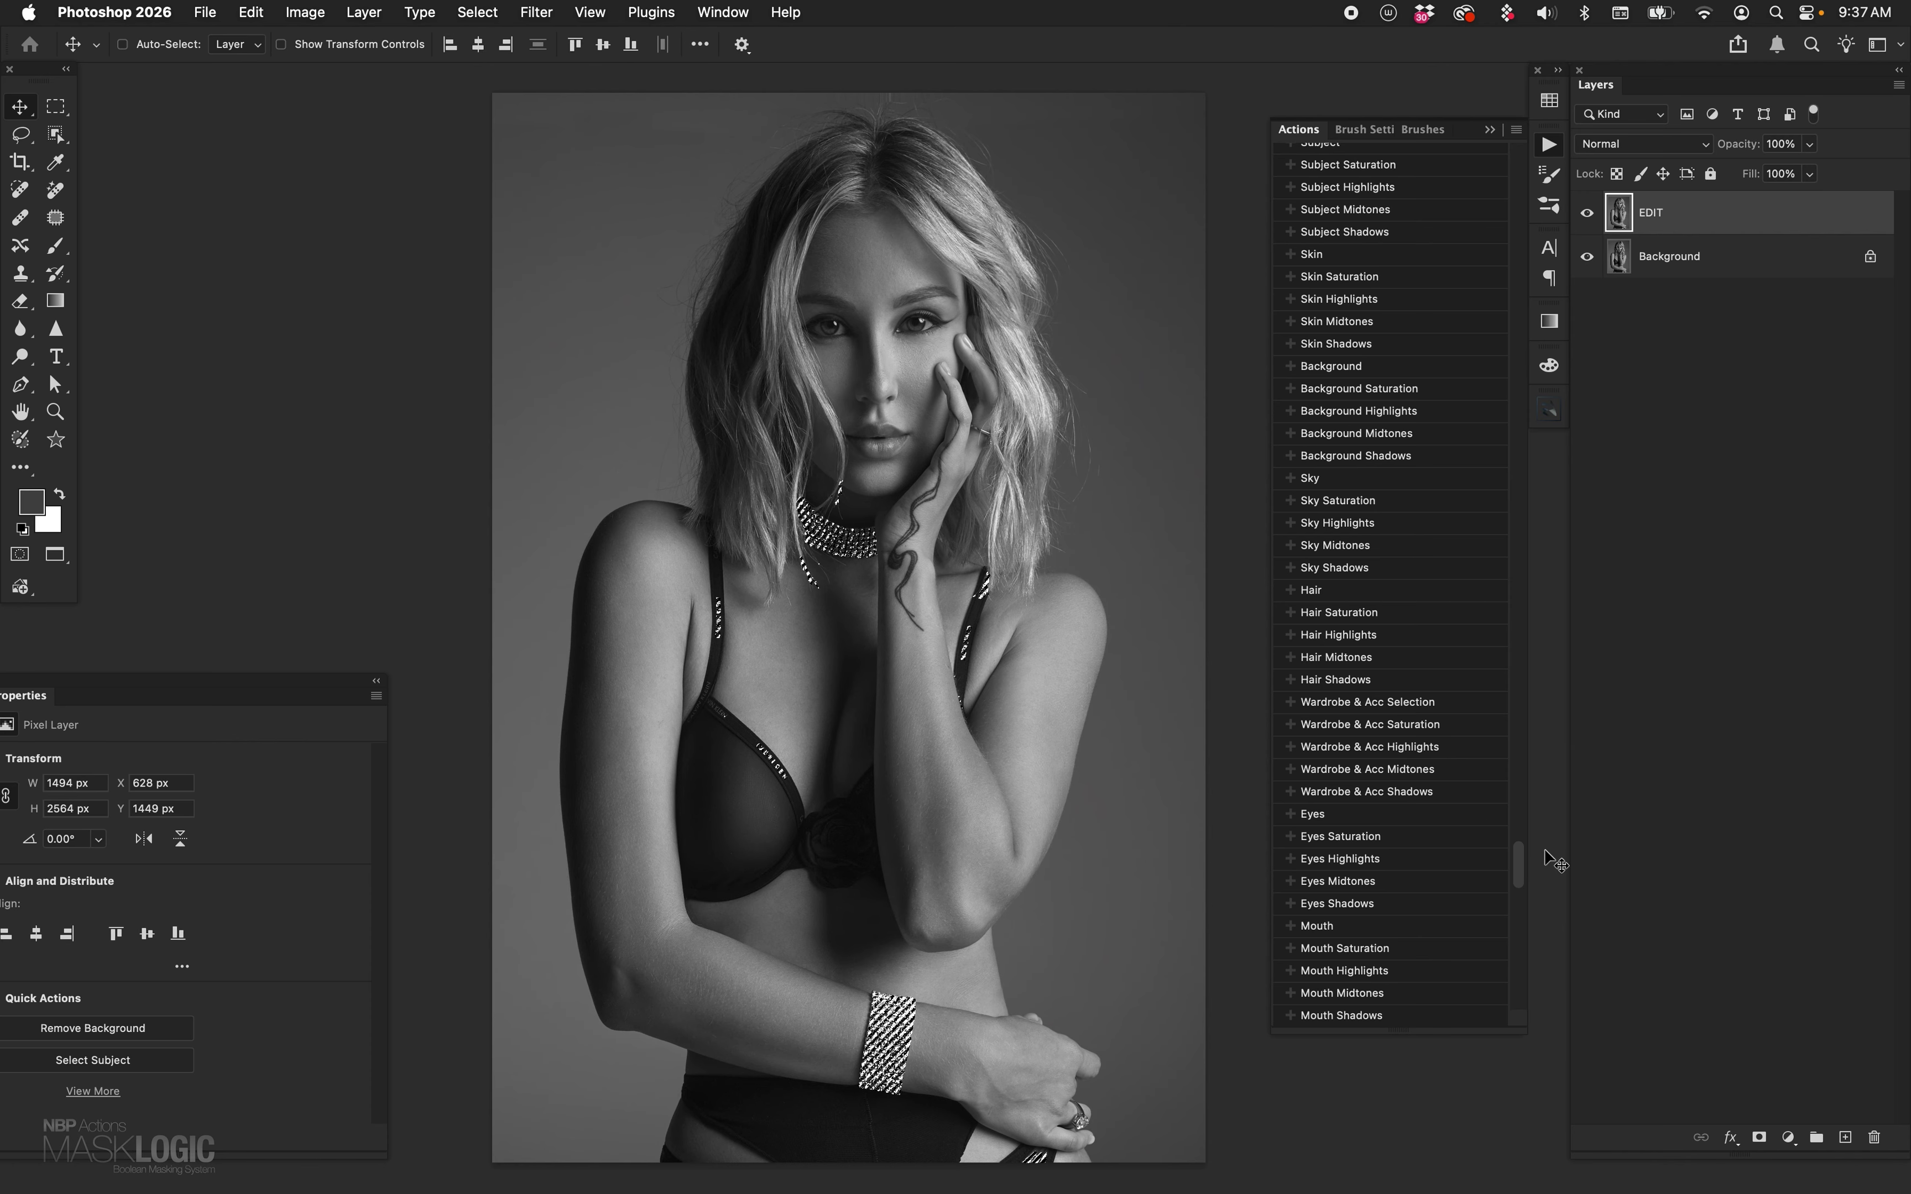
pyautogui.click(1789, 1138)
pyautogui.click(1791, 888)
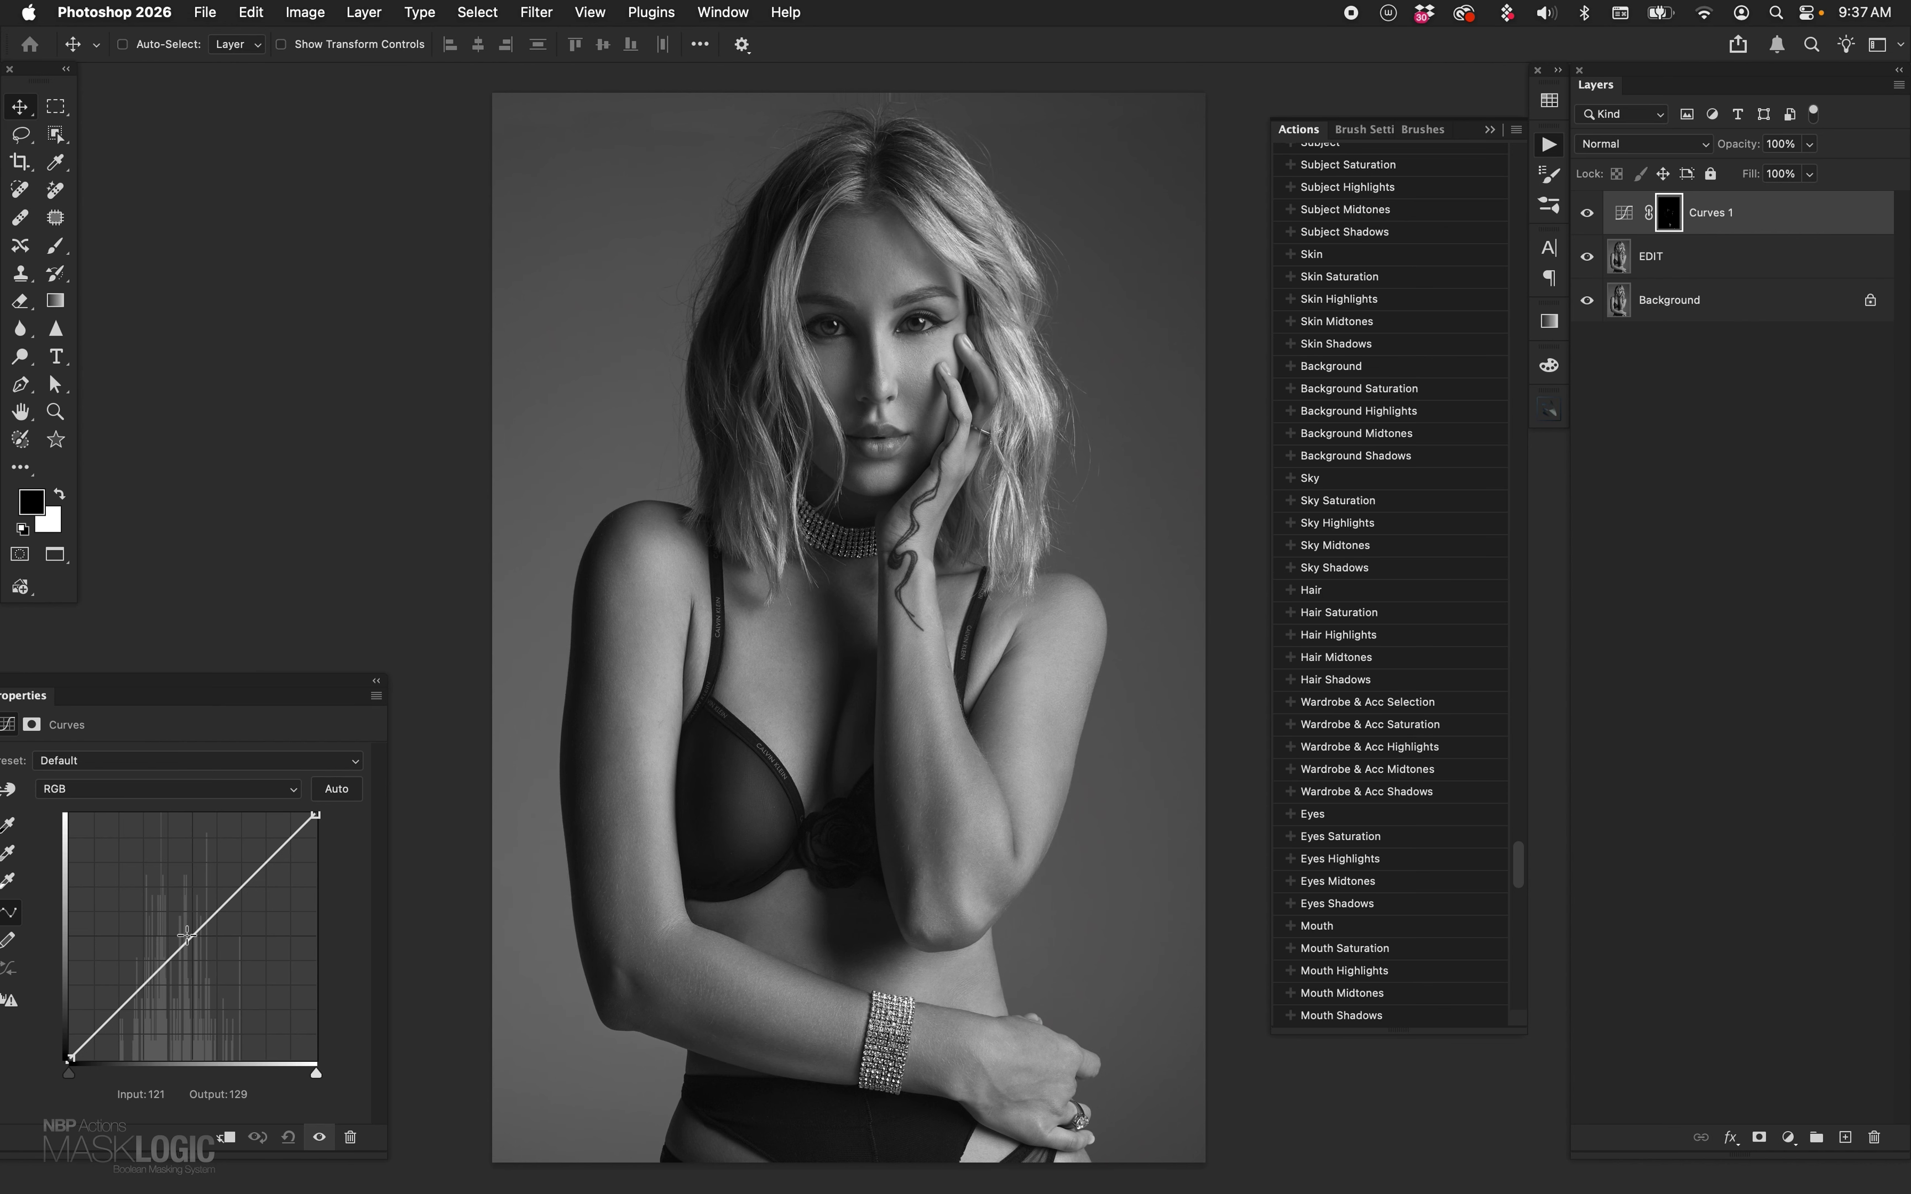
pyautogui.moveTo(162, 965); pyautogui.dragTo(168, 903)
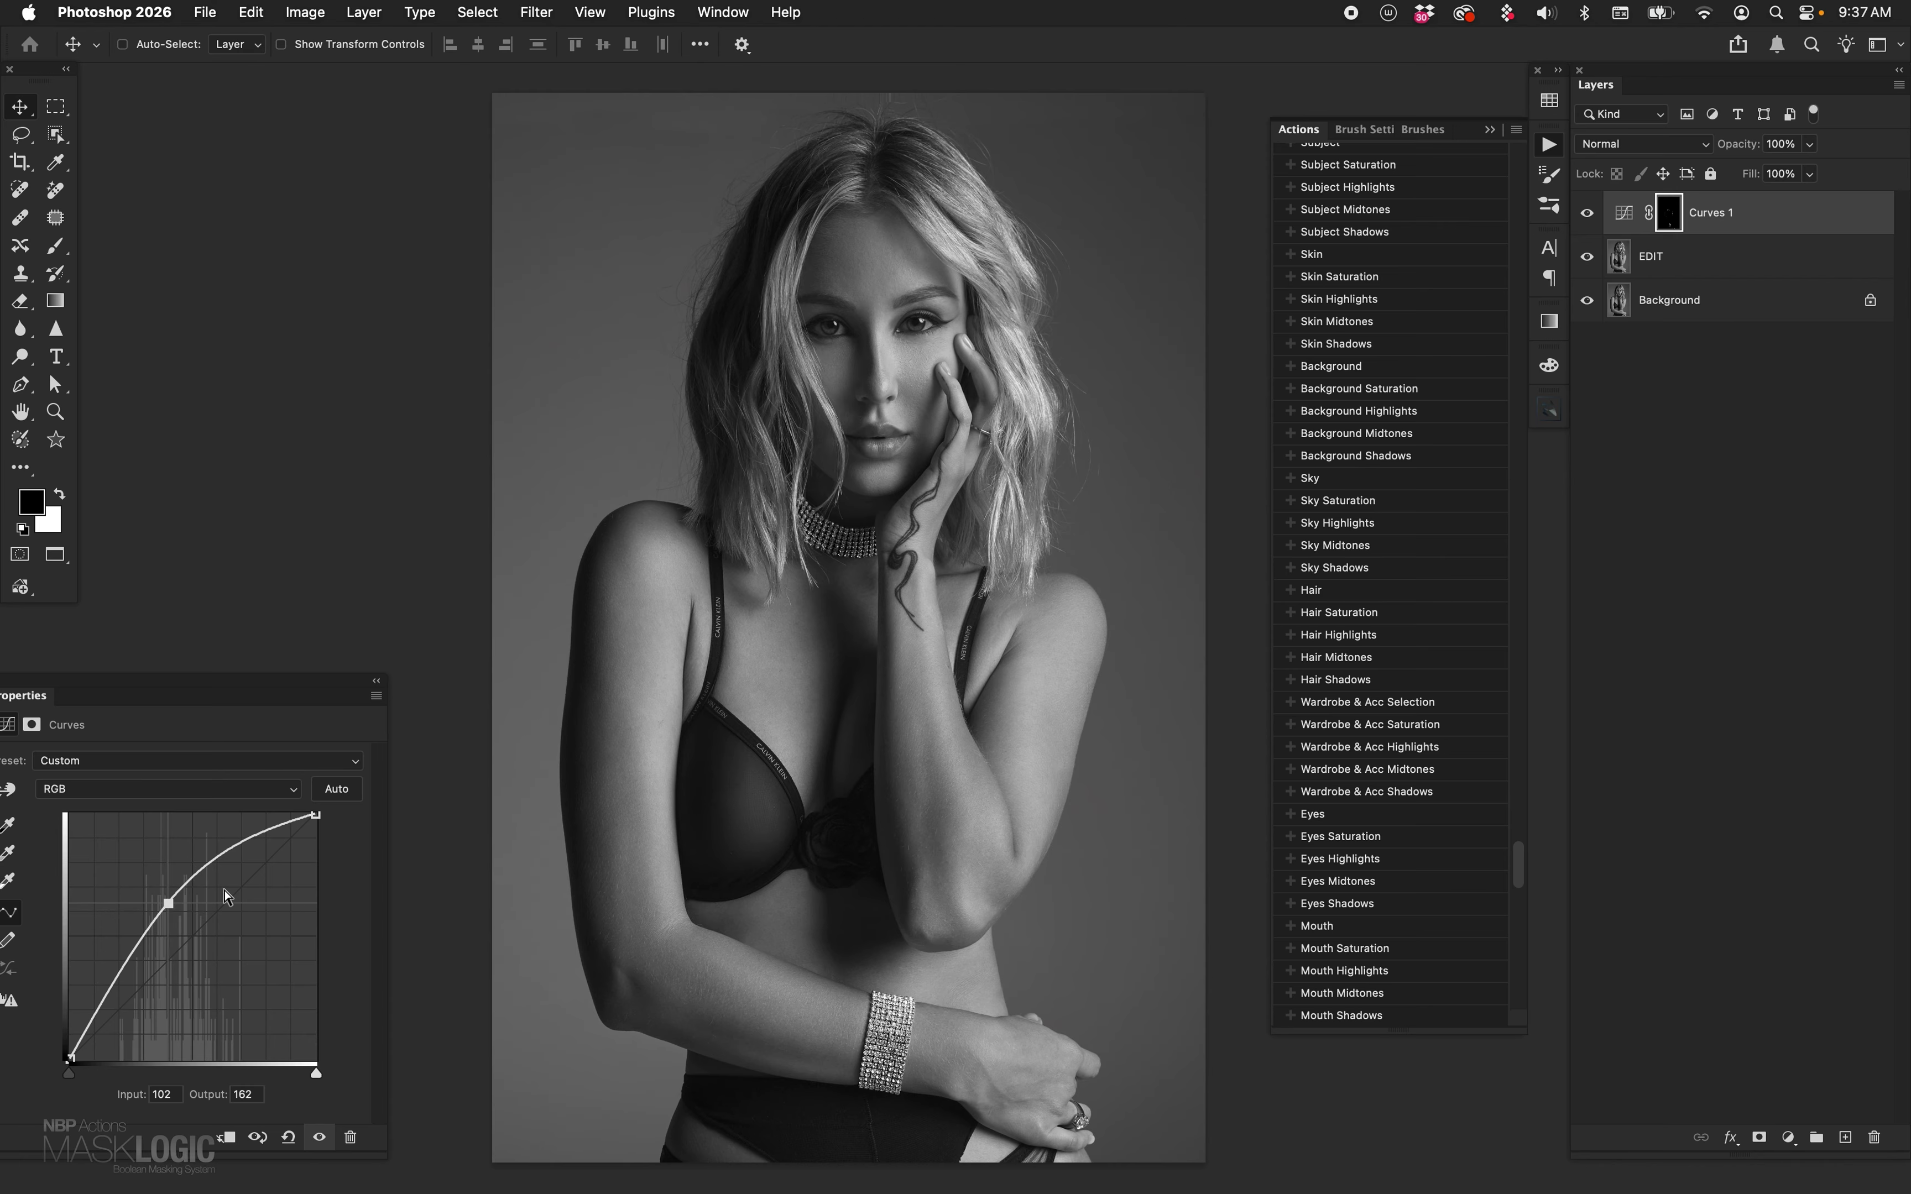
# - Compare the wardrobe with the Curves layer hidden and shown, and undo the adjustment layer
pyautogui.click(1588, 212)
pyautogui.click(1589, 212)
pyautogui.press('super+z')
pyautogui.press('super+z')
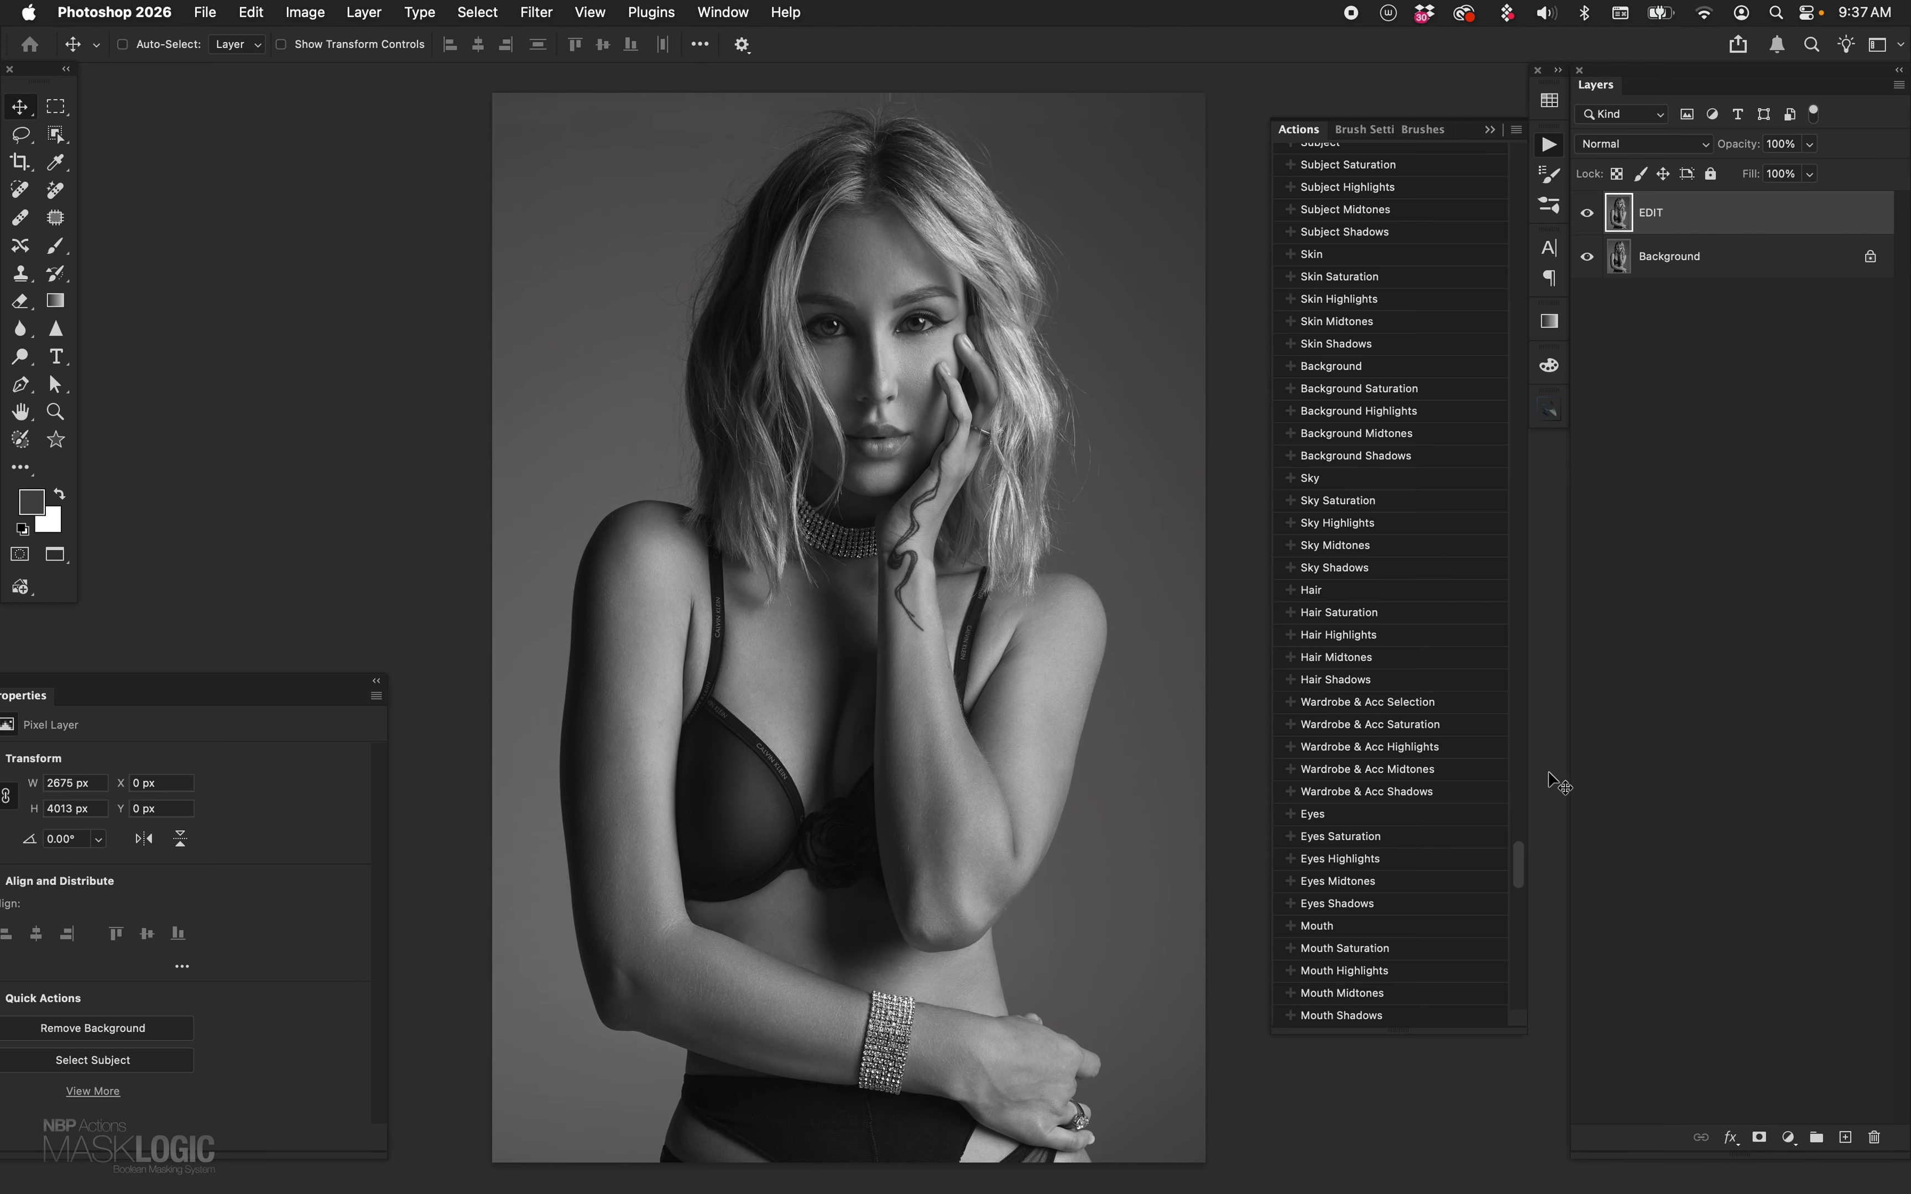
# - Review the mask bank actions and the mask channels stored in the document, and close the channel list
pyautogui.scroll(10, 1404, 832)
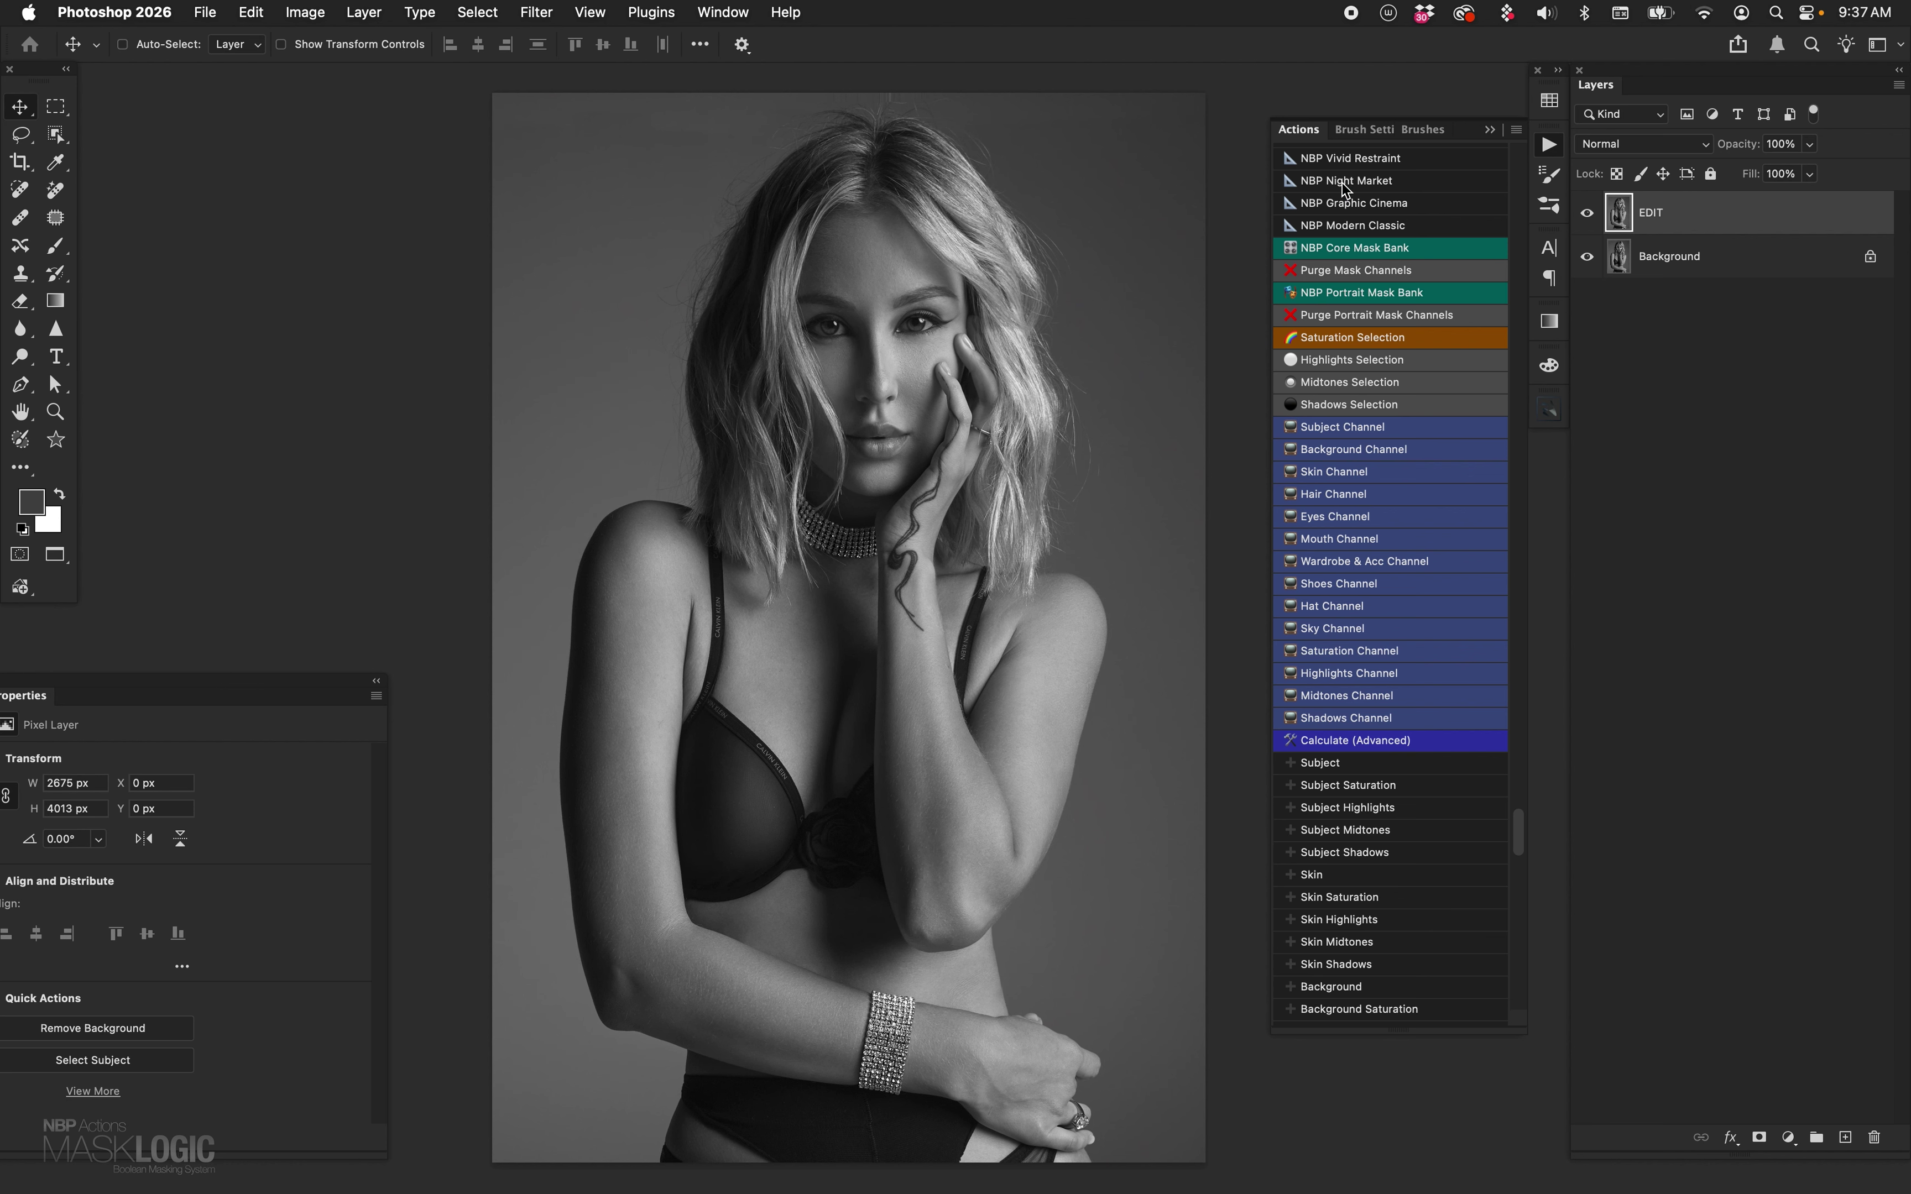
pyautogui.click(722, 12)
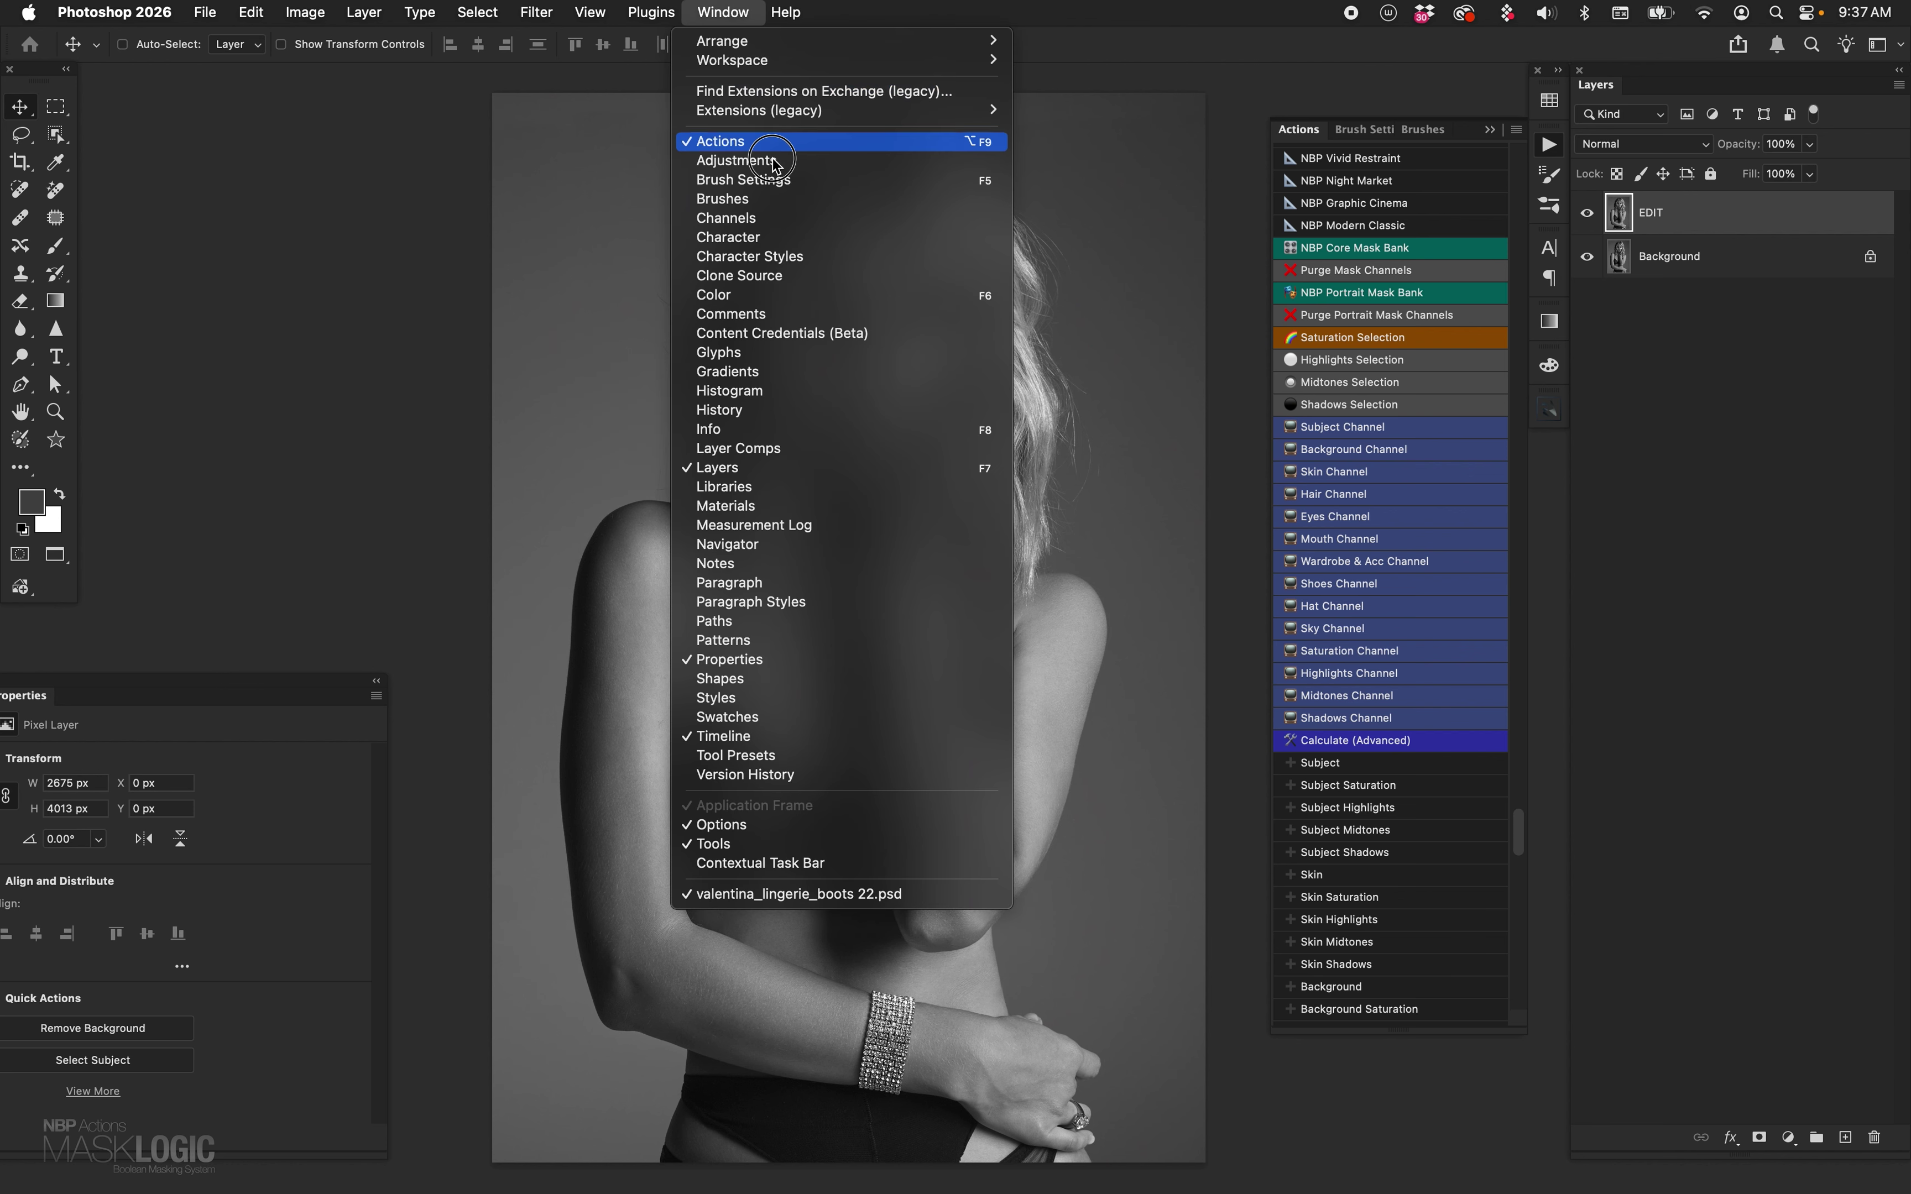
pyautogui.click(779, 225)
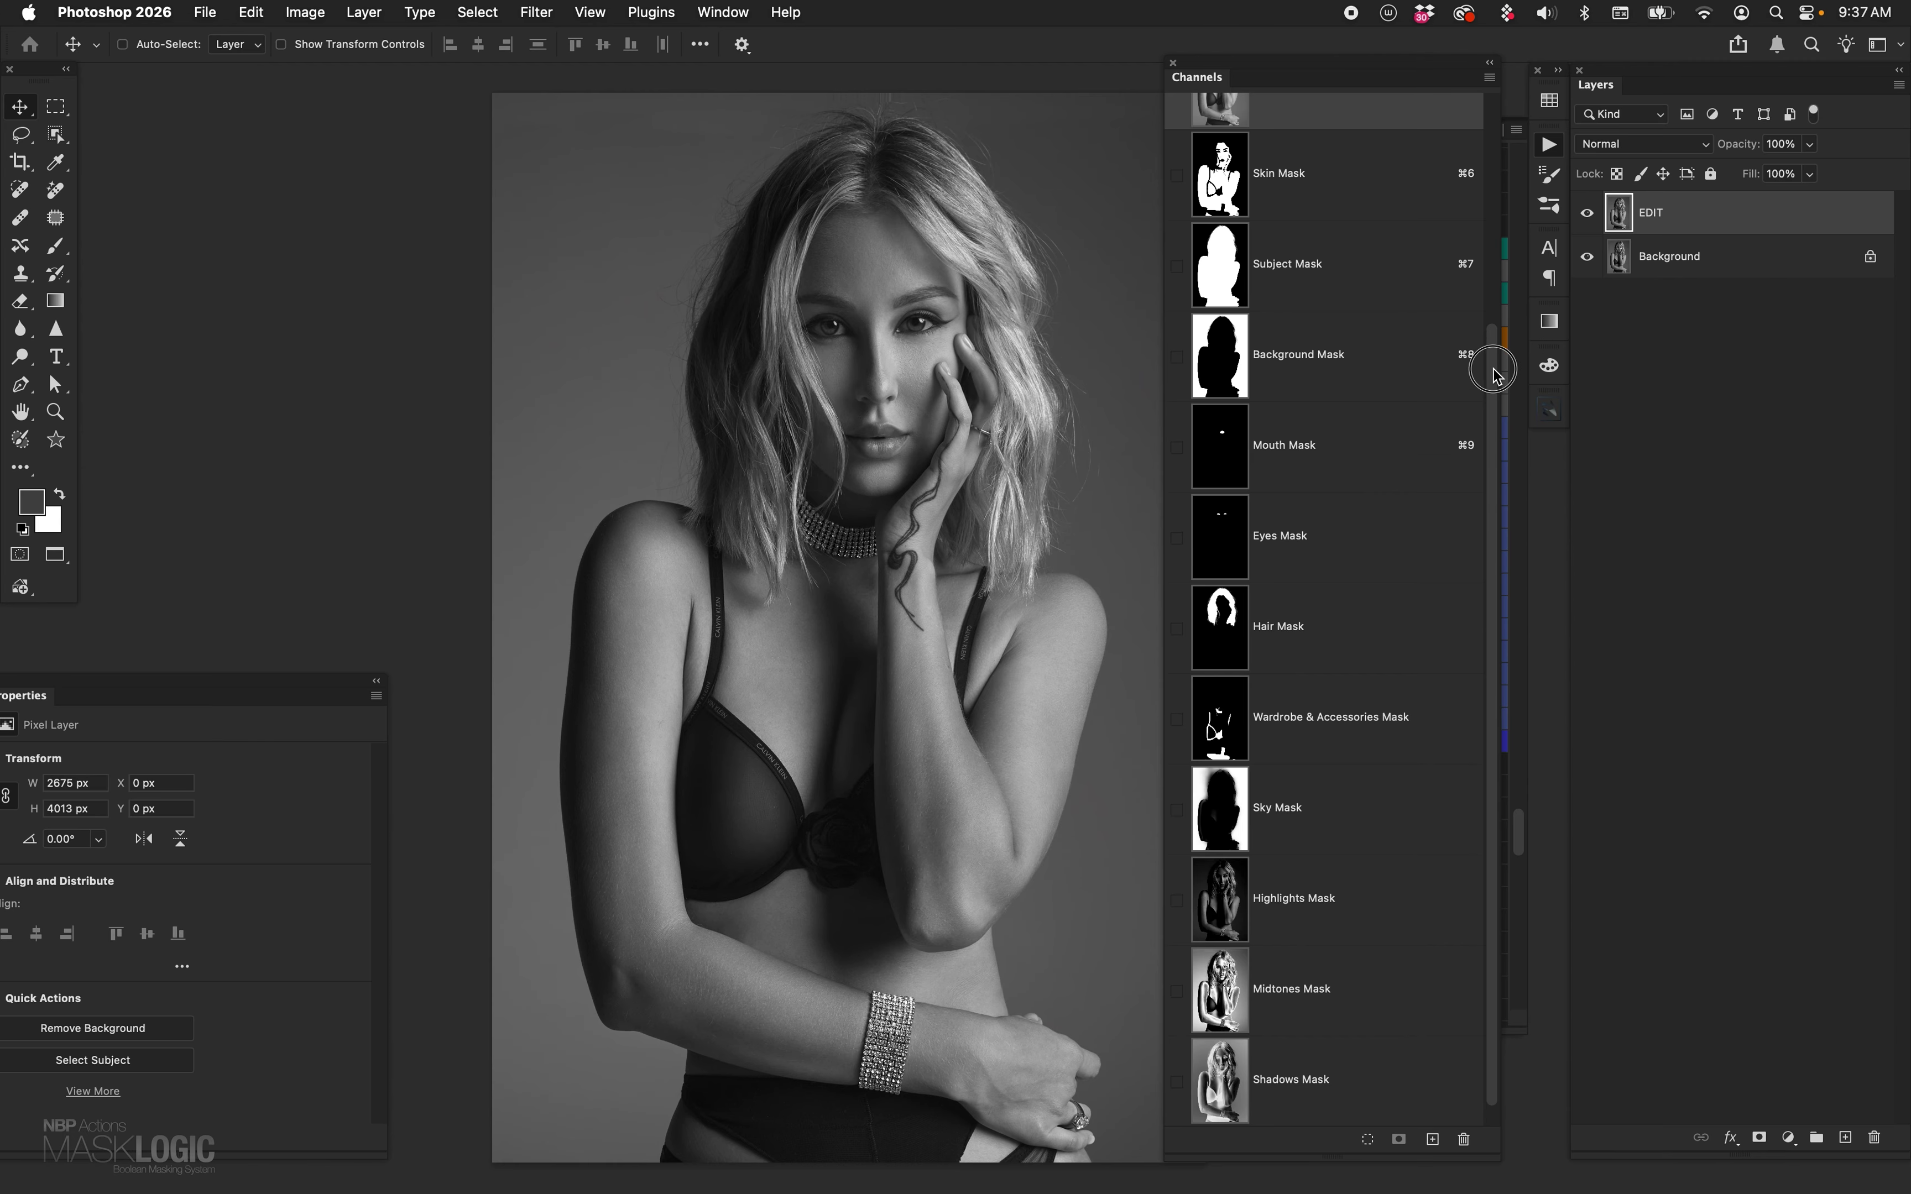
pyautogui.scroll(2, 1492, 376)
pyautogui.scroll(-2, 1489, 379)
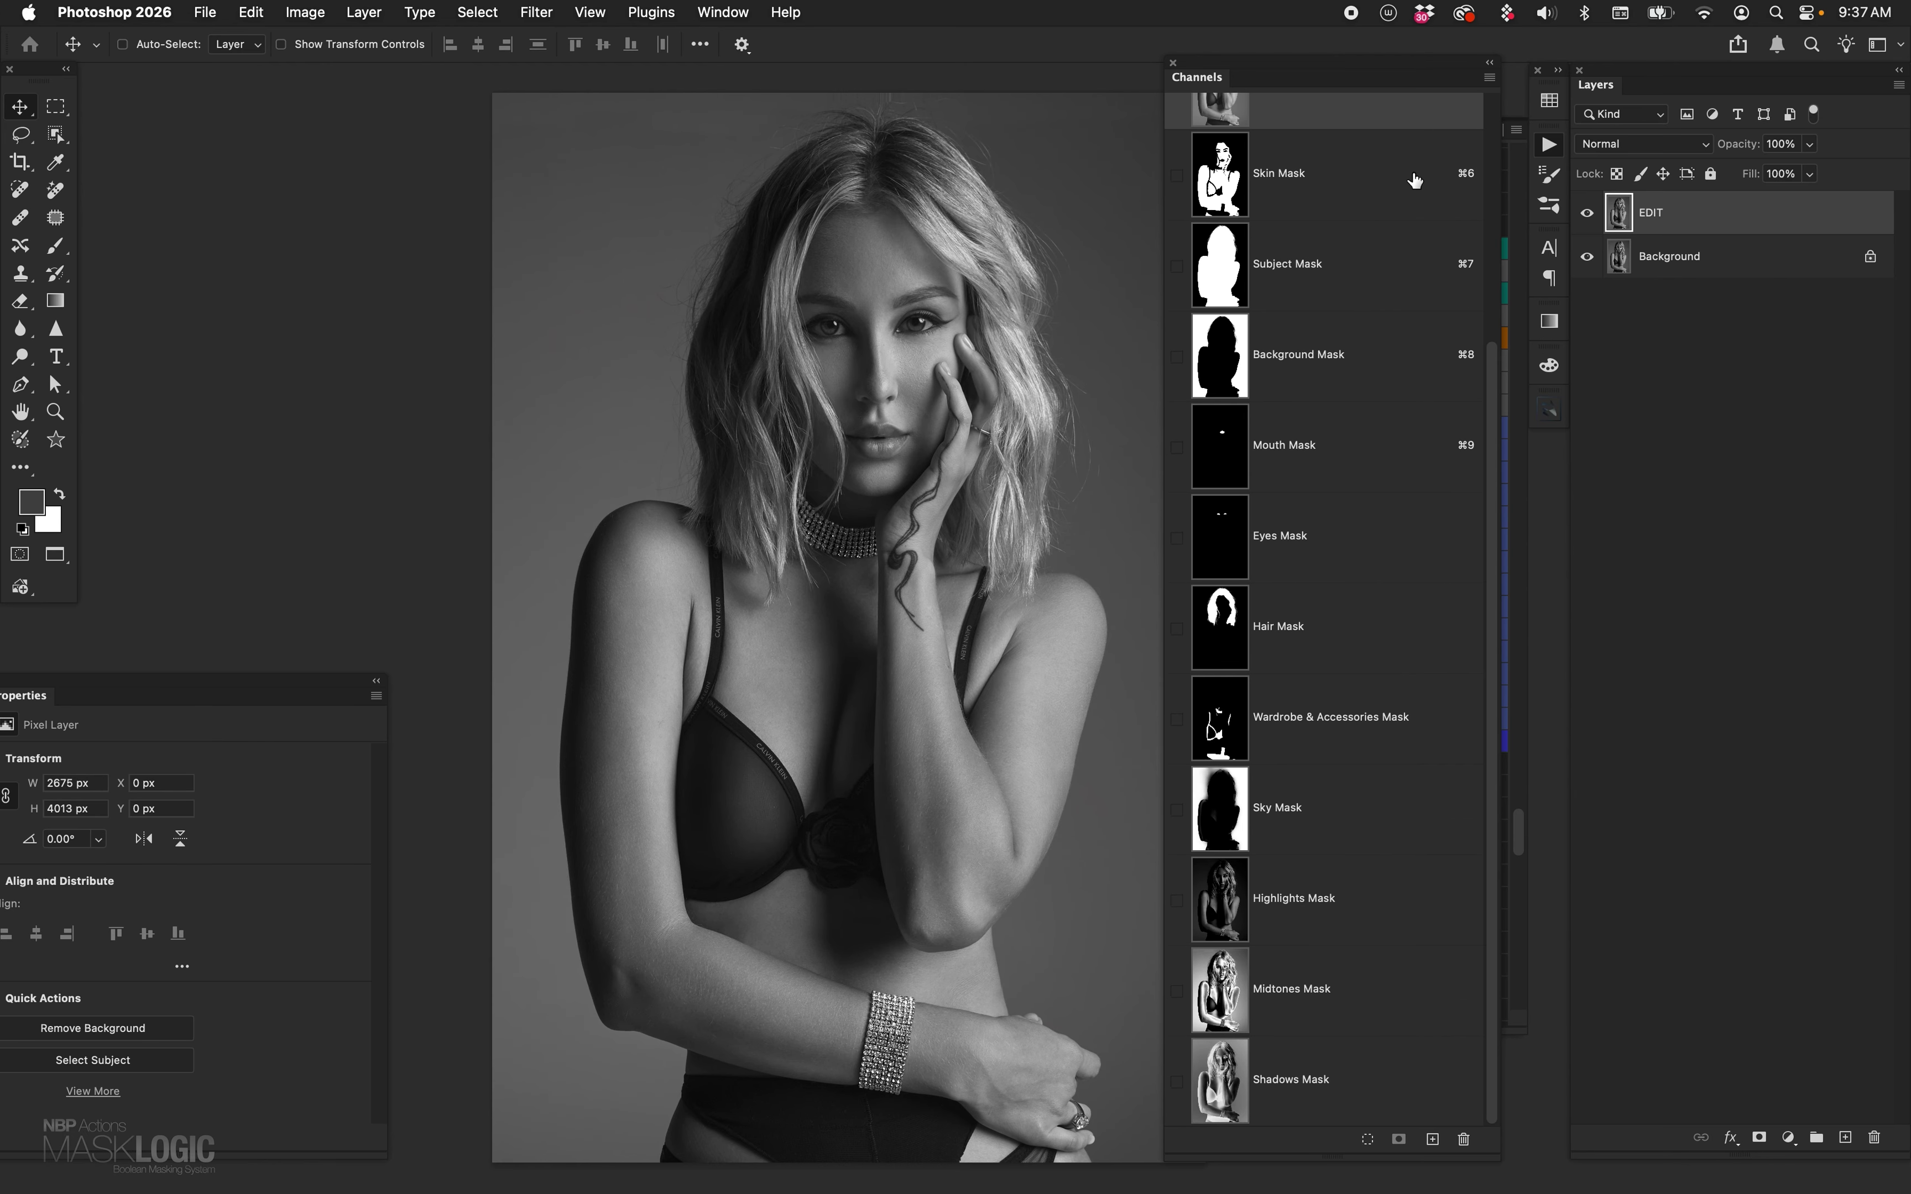
pyautogui.click(1173, 63)
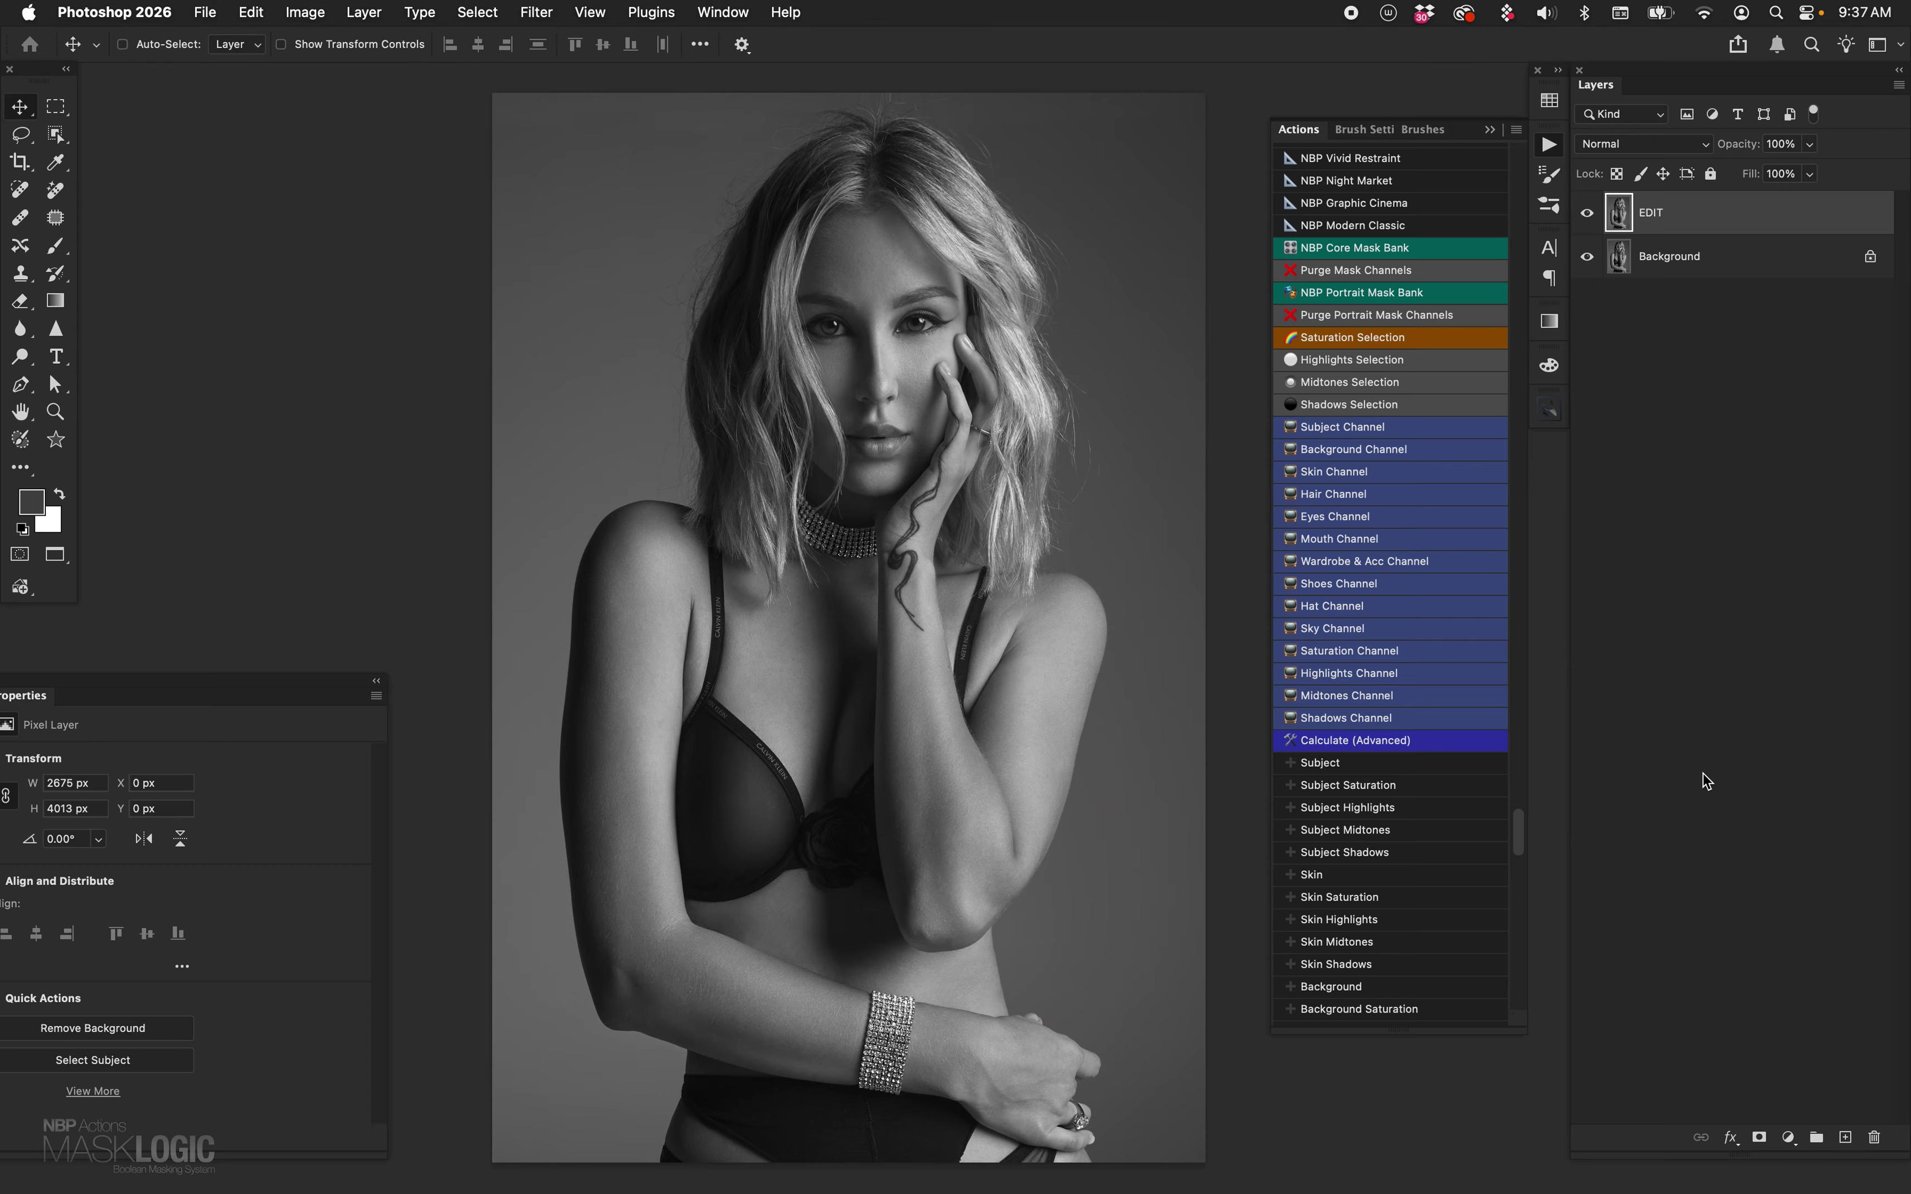
# - Examine the Subject, Skin, Background, Mouth, Eyes, Hair and Wardrobe & Accessories mask channels one by one, and return to the RGB composite
pyautogui.click(695, 12)
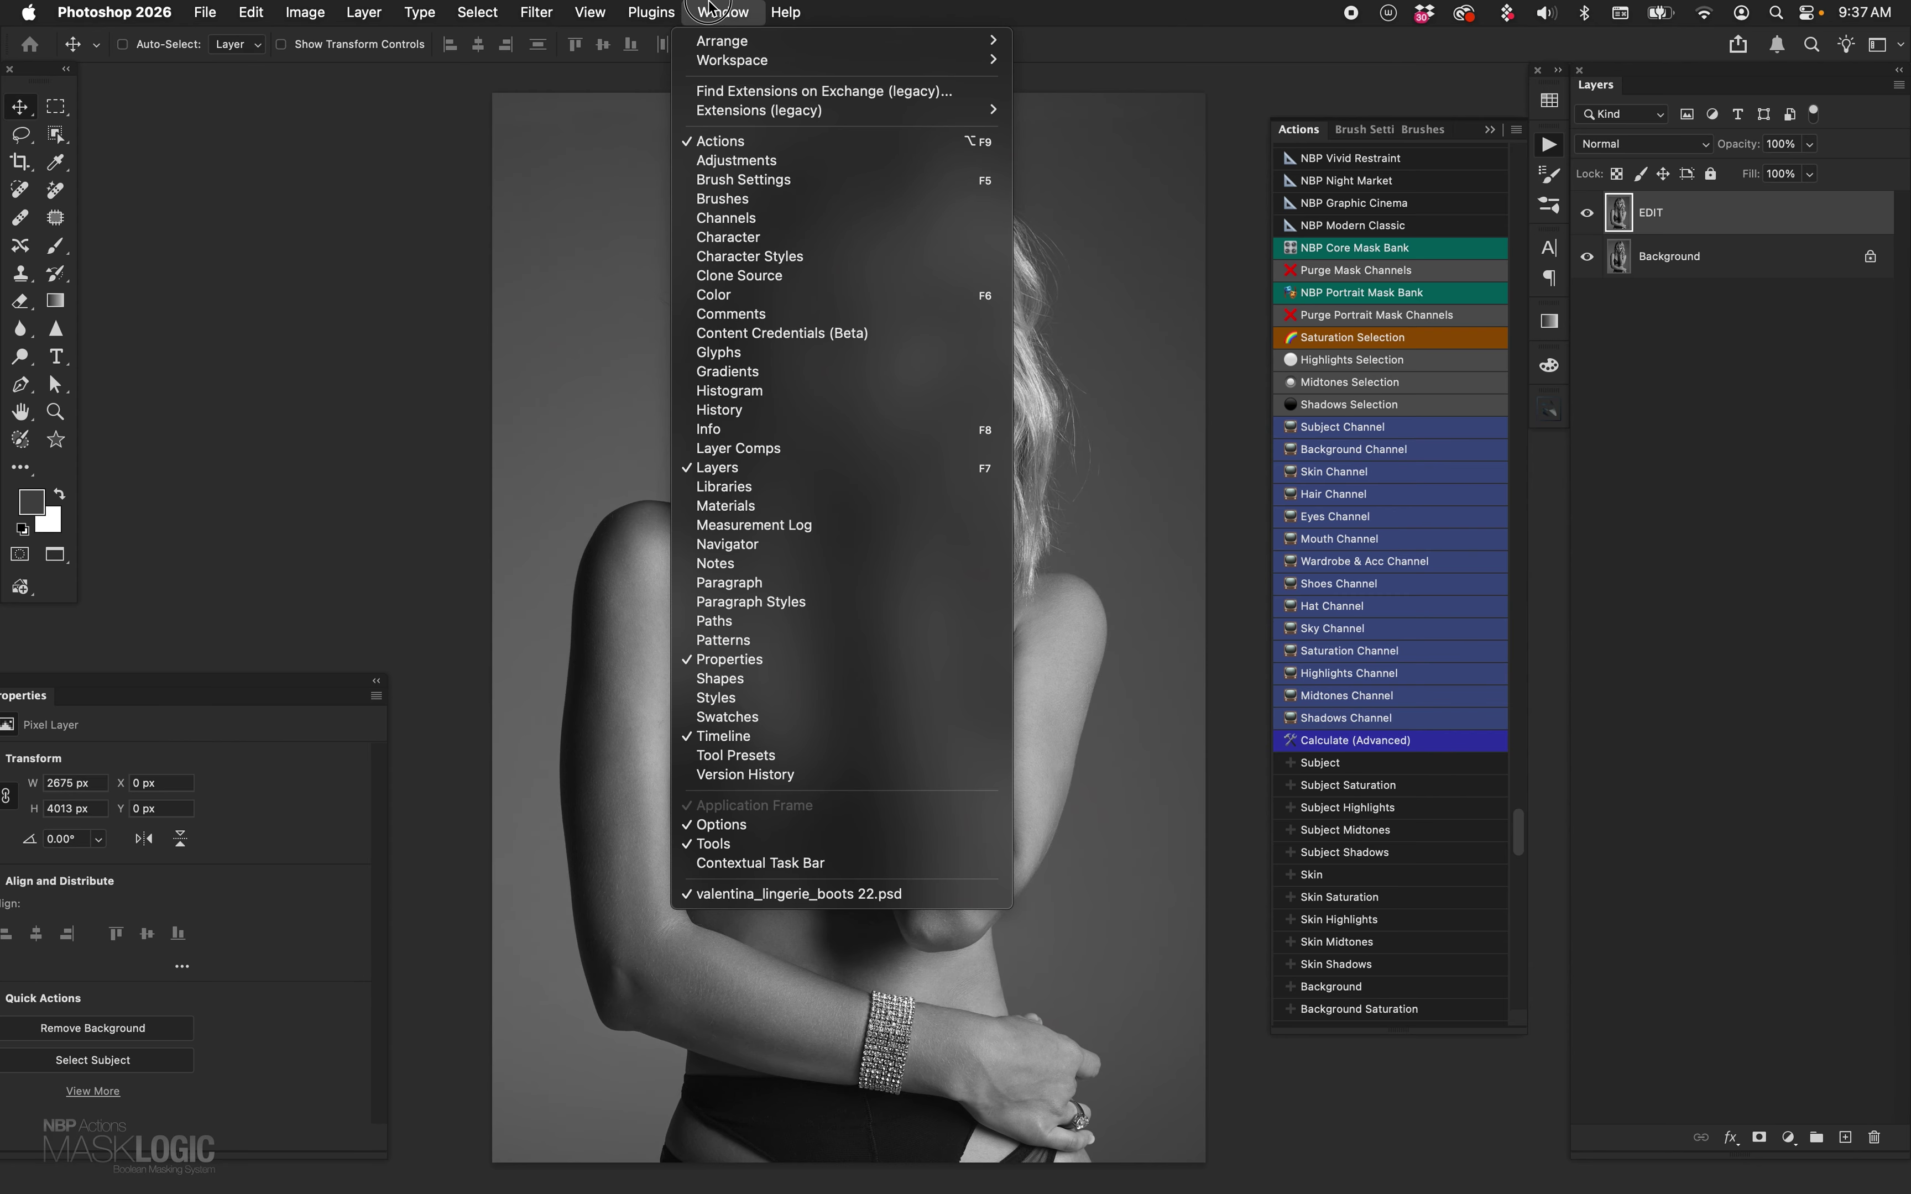
pyautogui.click(727, 218)
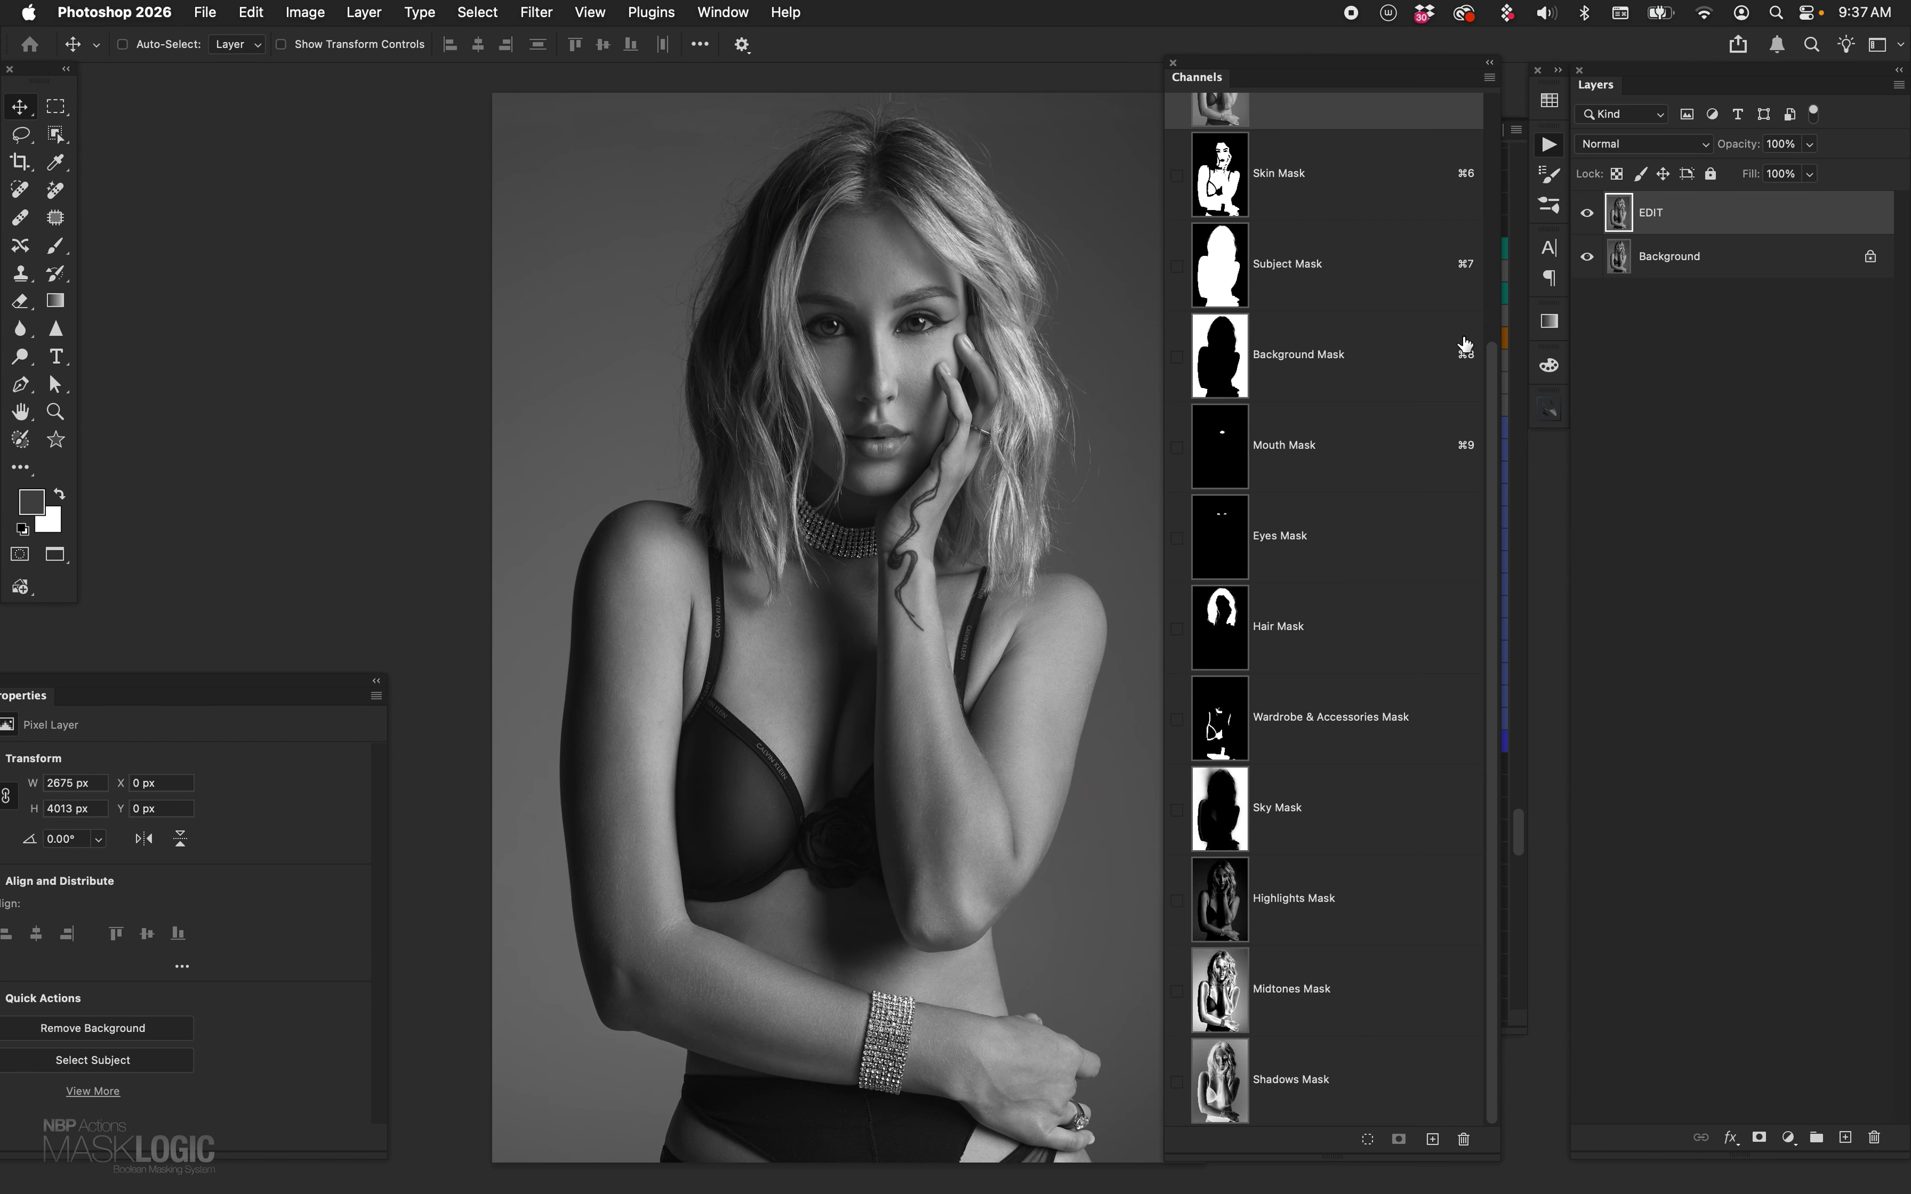
pyautogui.click(1377, 268)
pyautogui.click(1350, 197)
pyautogui.click(1358, 358)
pyautogui.click(1362, 446)
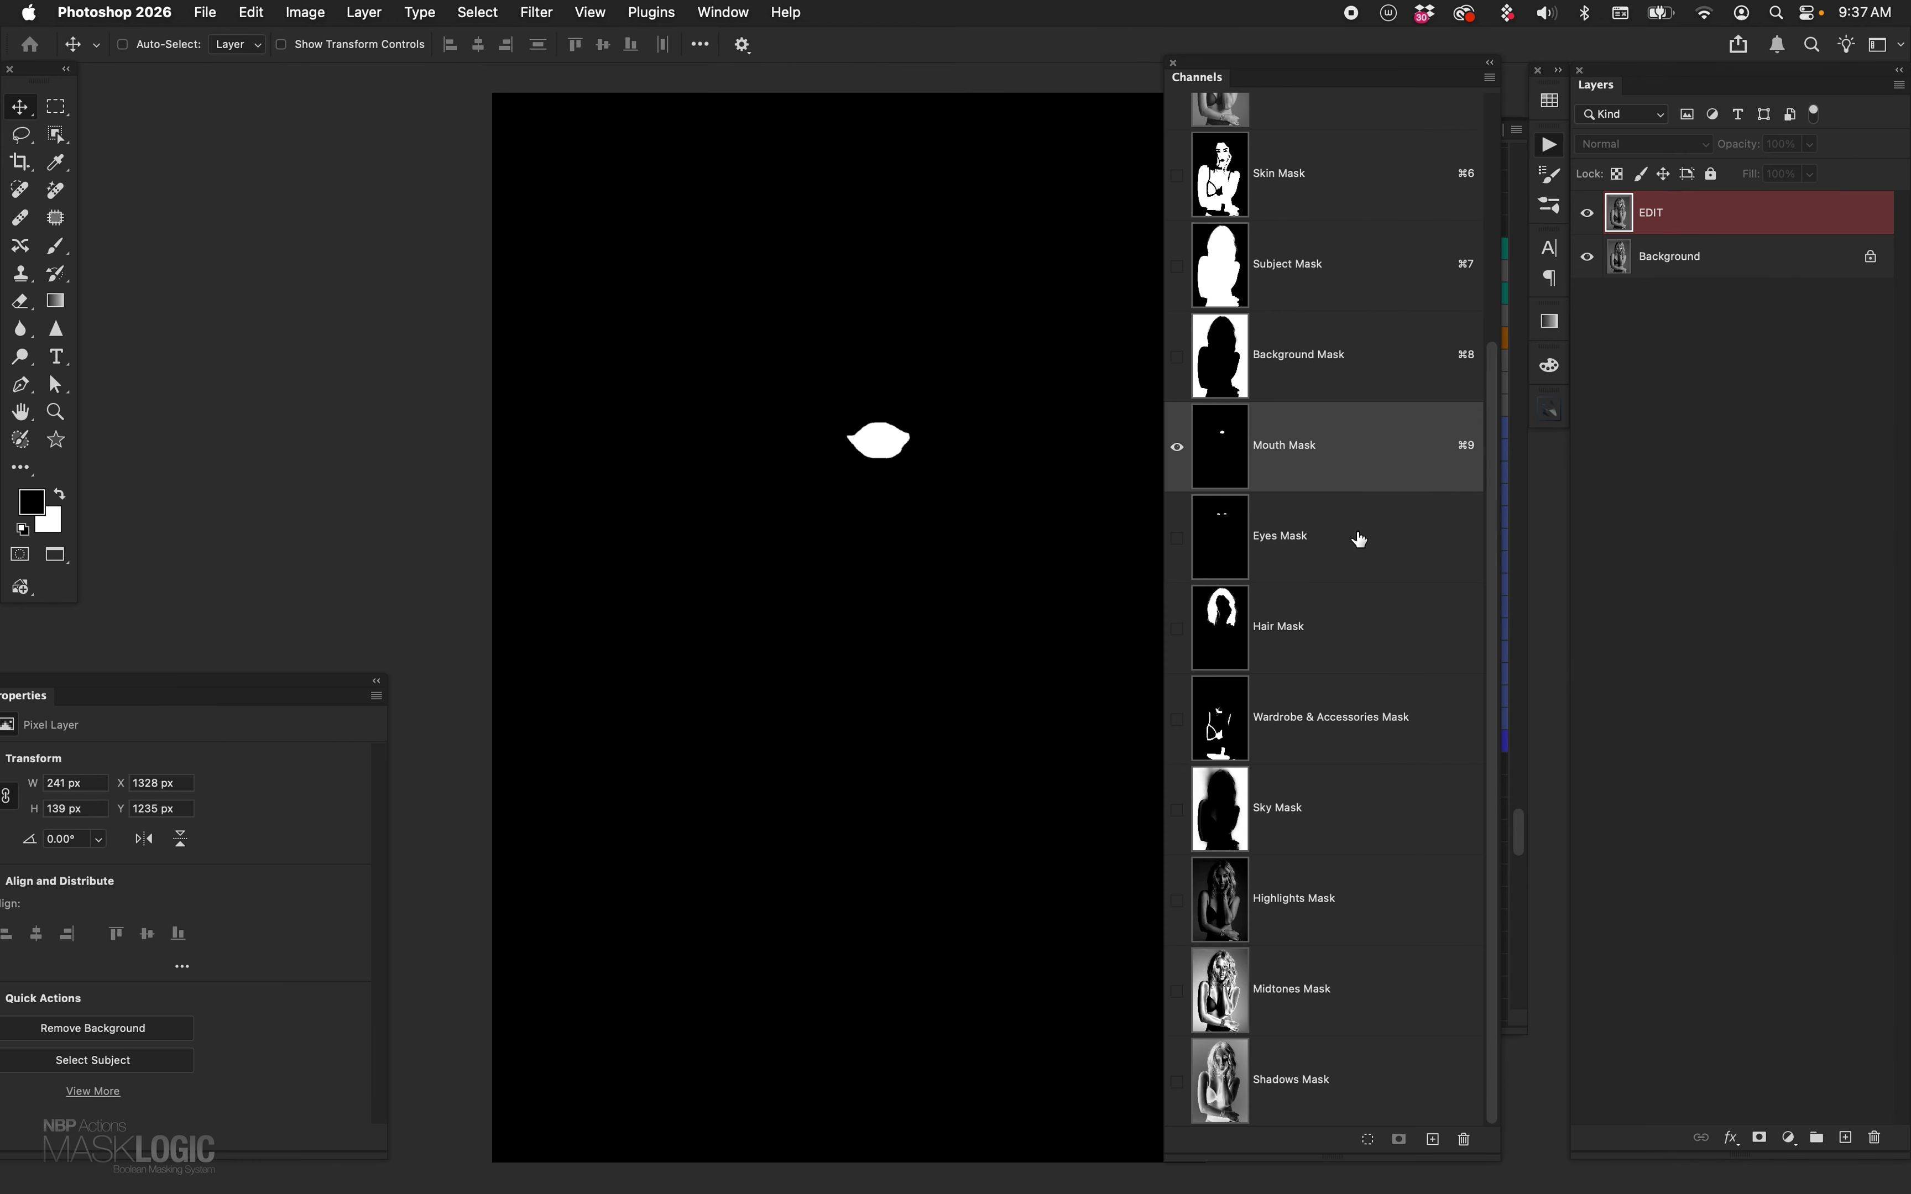
pyautogui.click(1358, 536)
pyautogui.click(1374, 624)
pyautogui.click(1386, 720)
pyautogui.click(1370, 636)
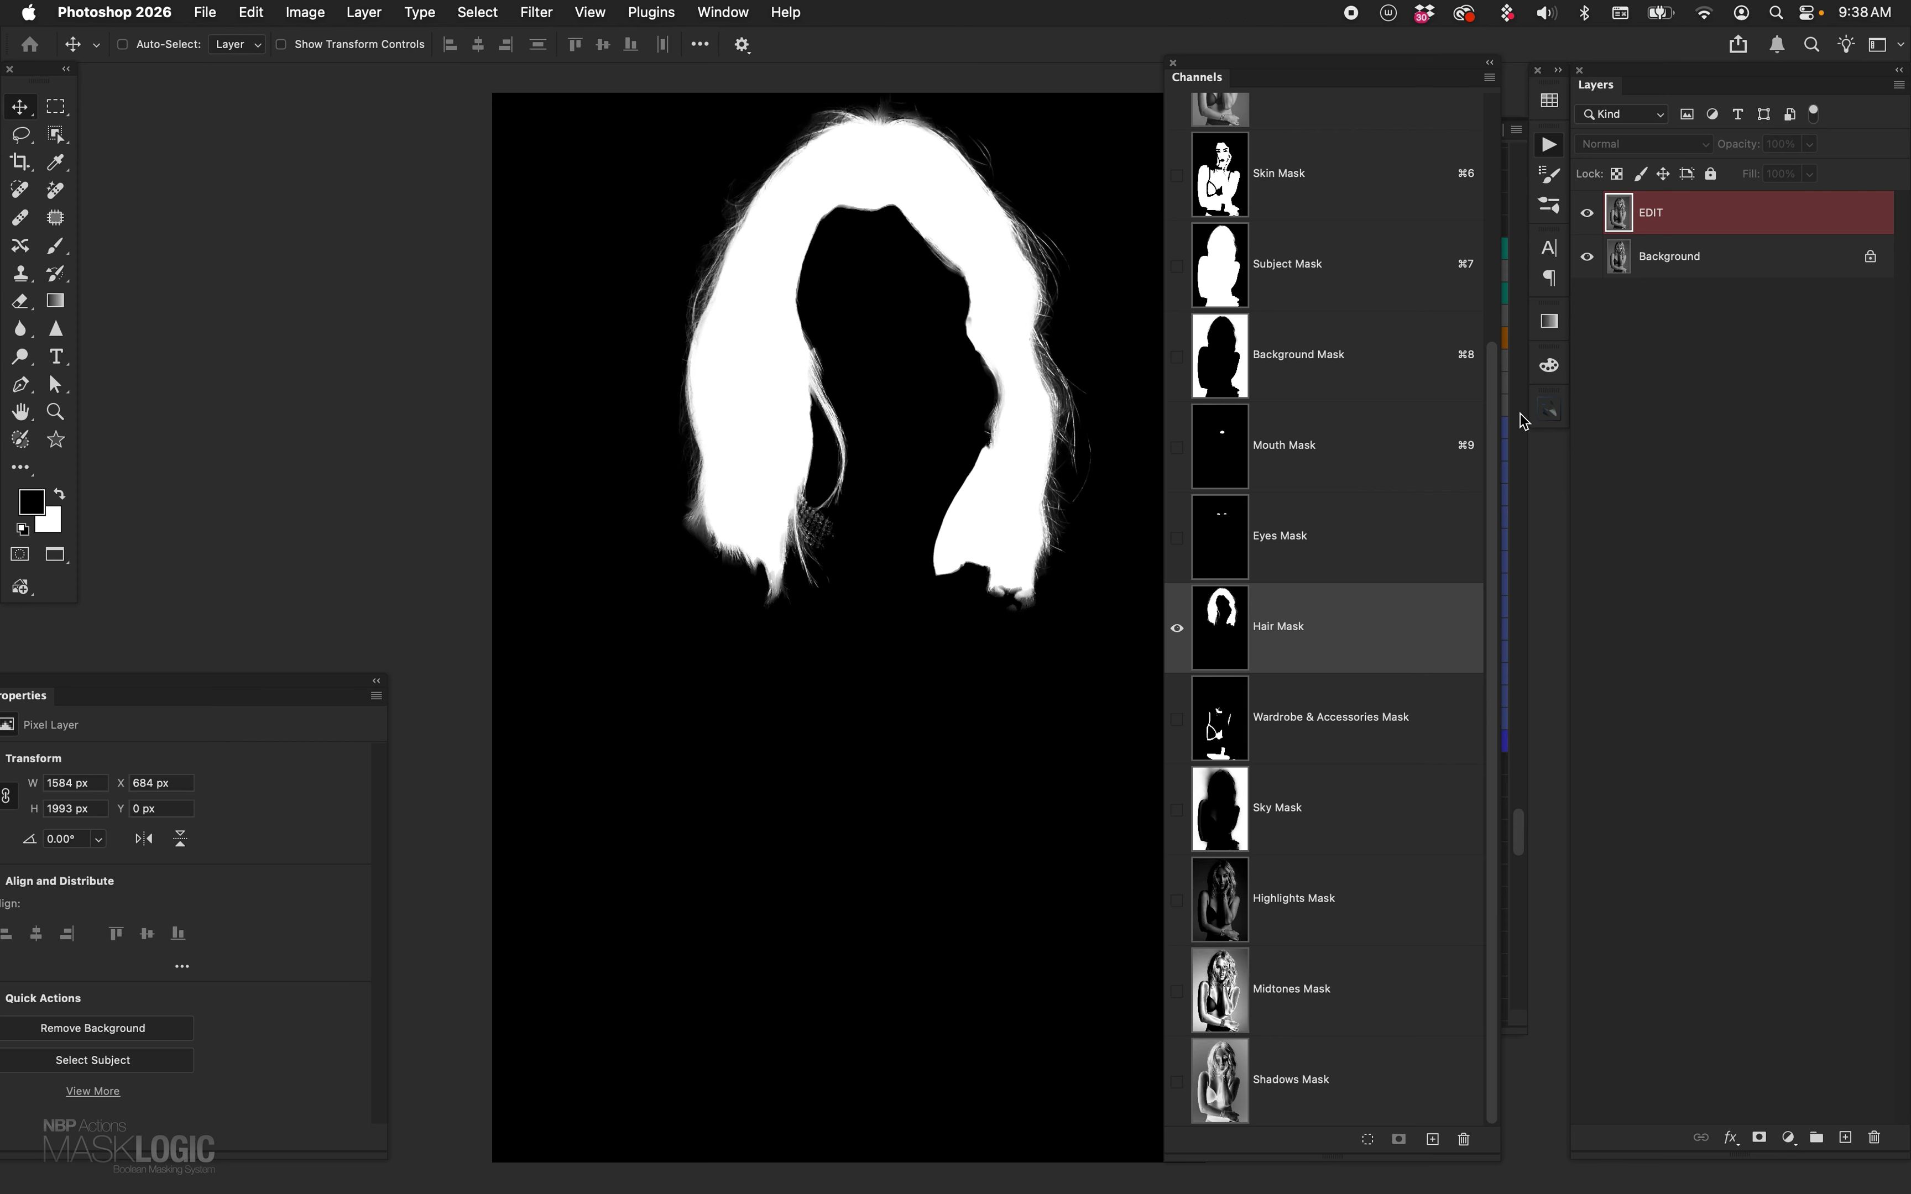
pyautogui.moveTo(1491, 417); pyautogui.dragTo(1398, 199)
pyautogui.click(1356, 167)
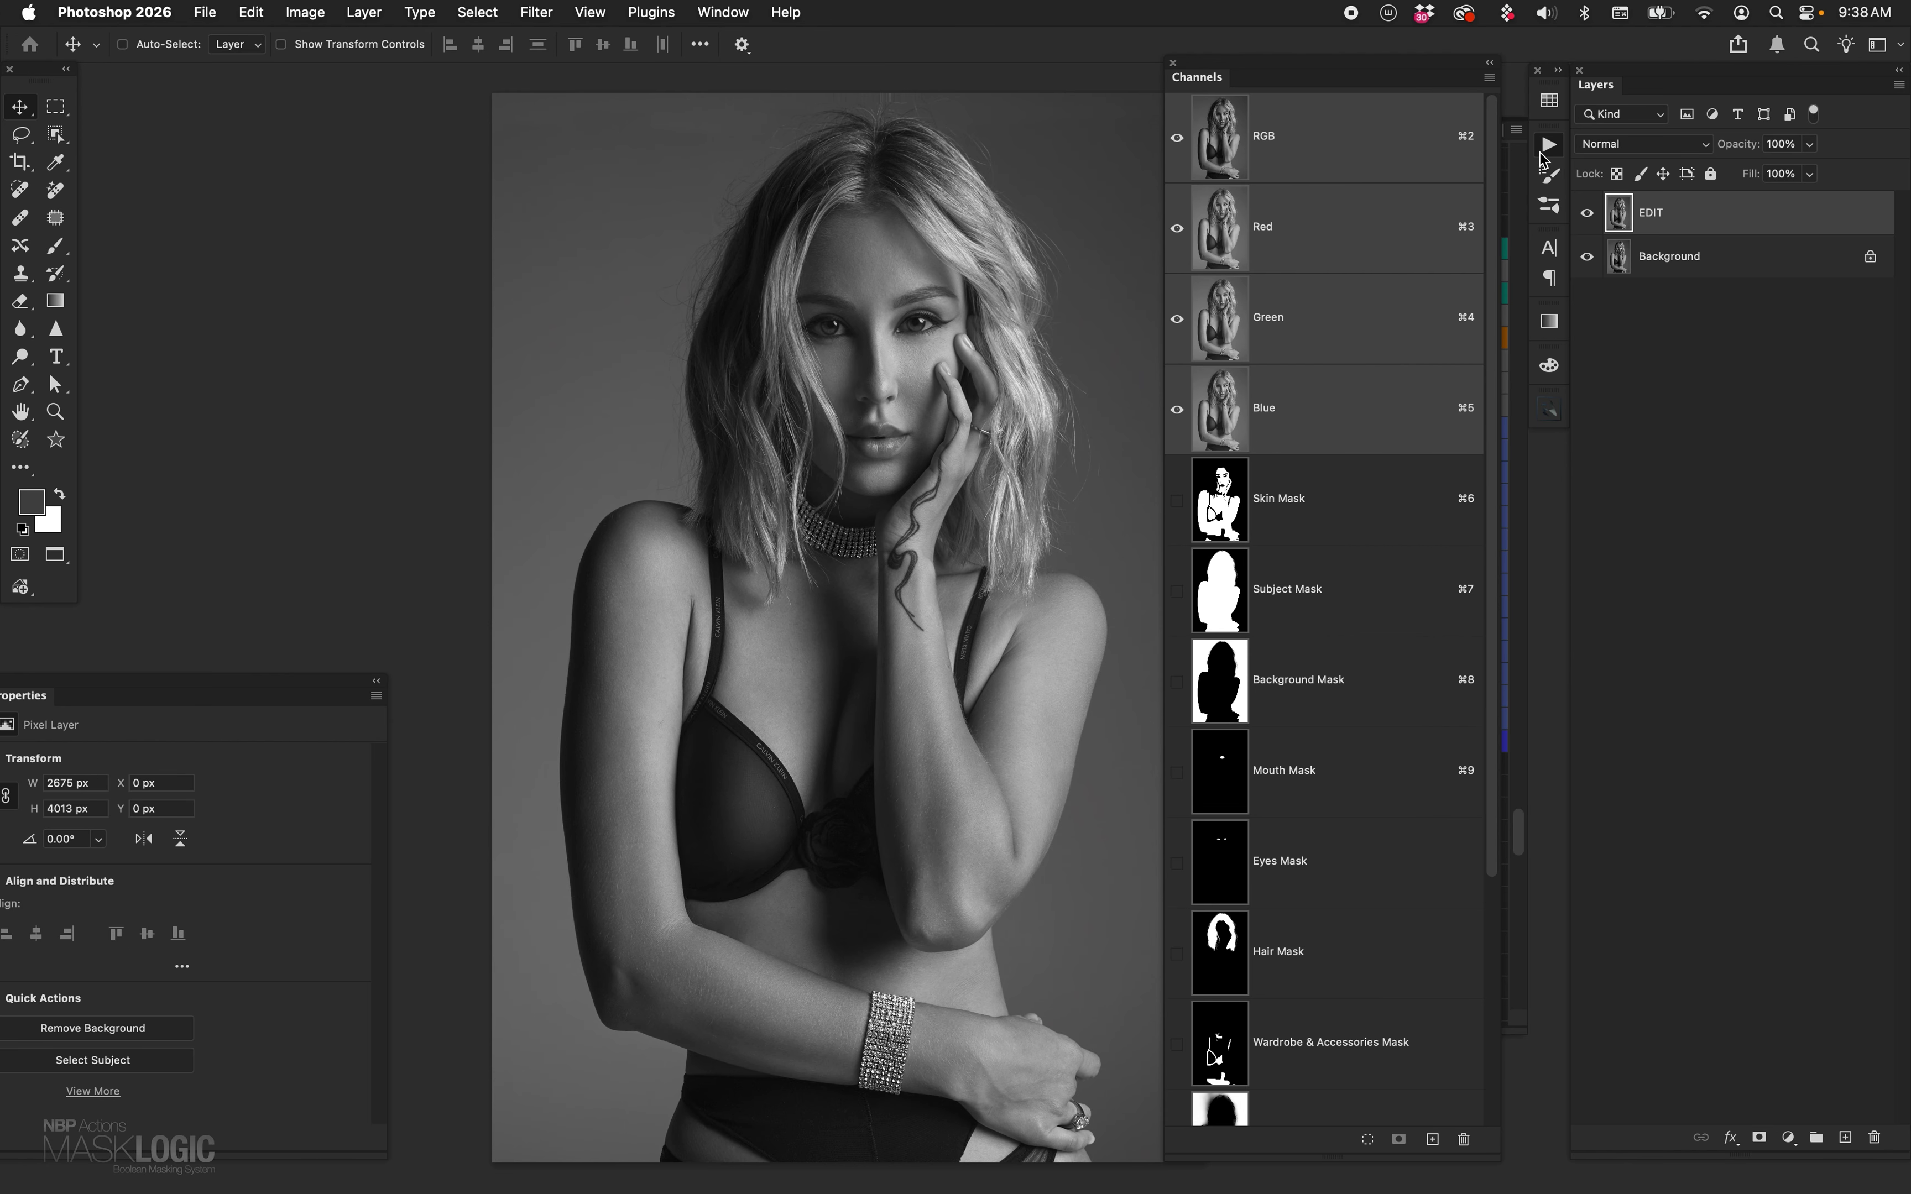
# - Run the Hair action, brighten the hair with a new Curves layer at input 122, output 143, and undo the adjustment layer
pyautogui.click(1549, 145)
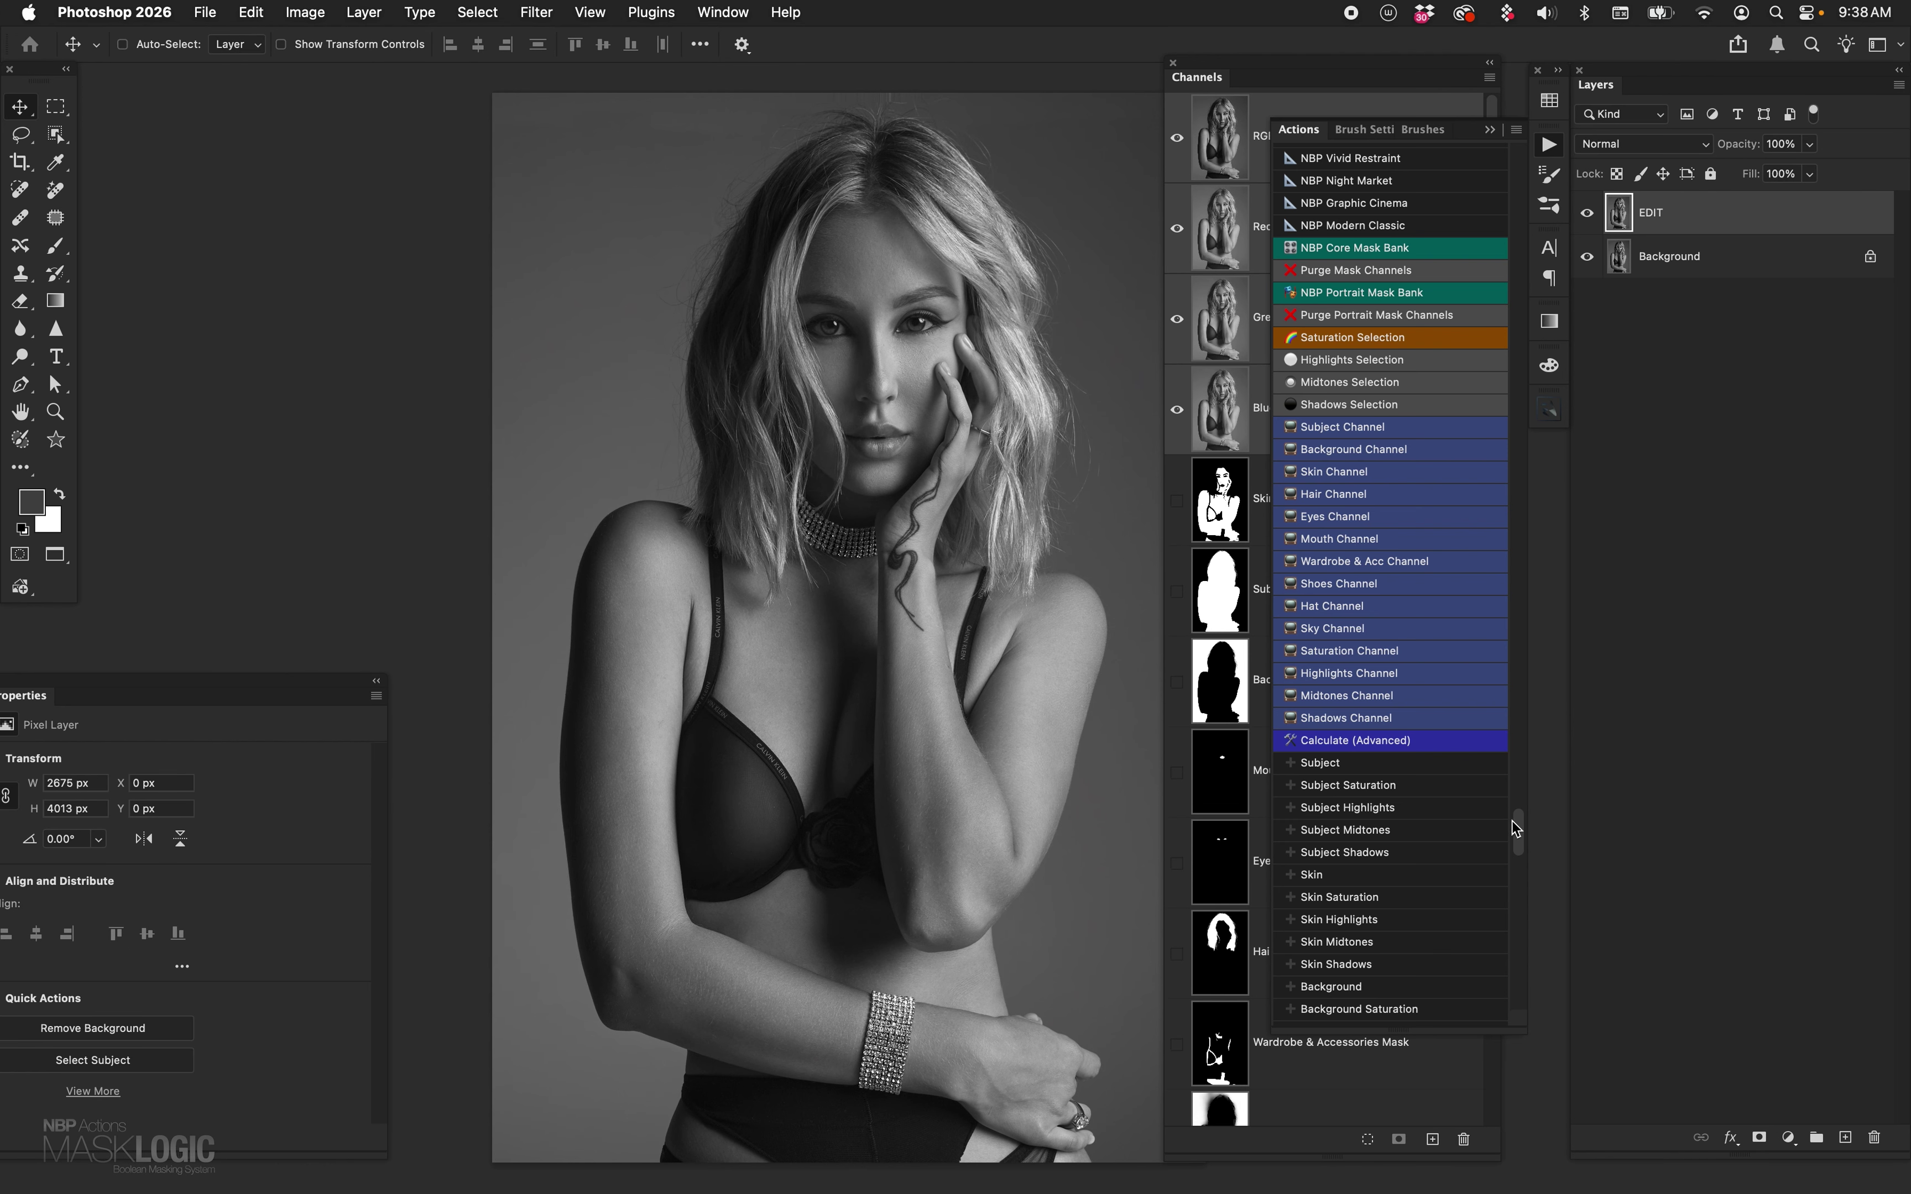
pyautogui.moveTo(1516, 827); pyautogui.dragTo(1524, 871)
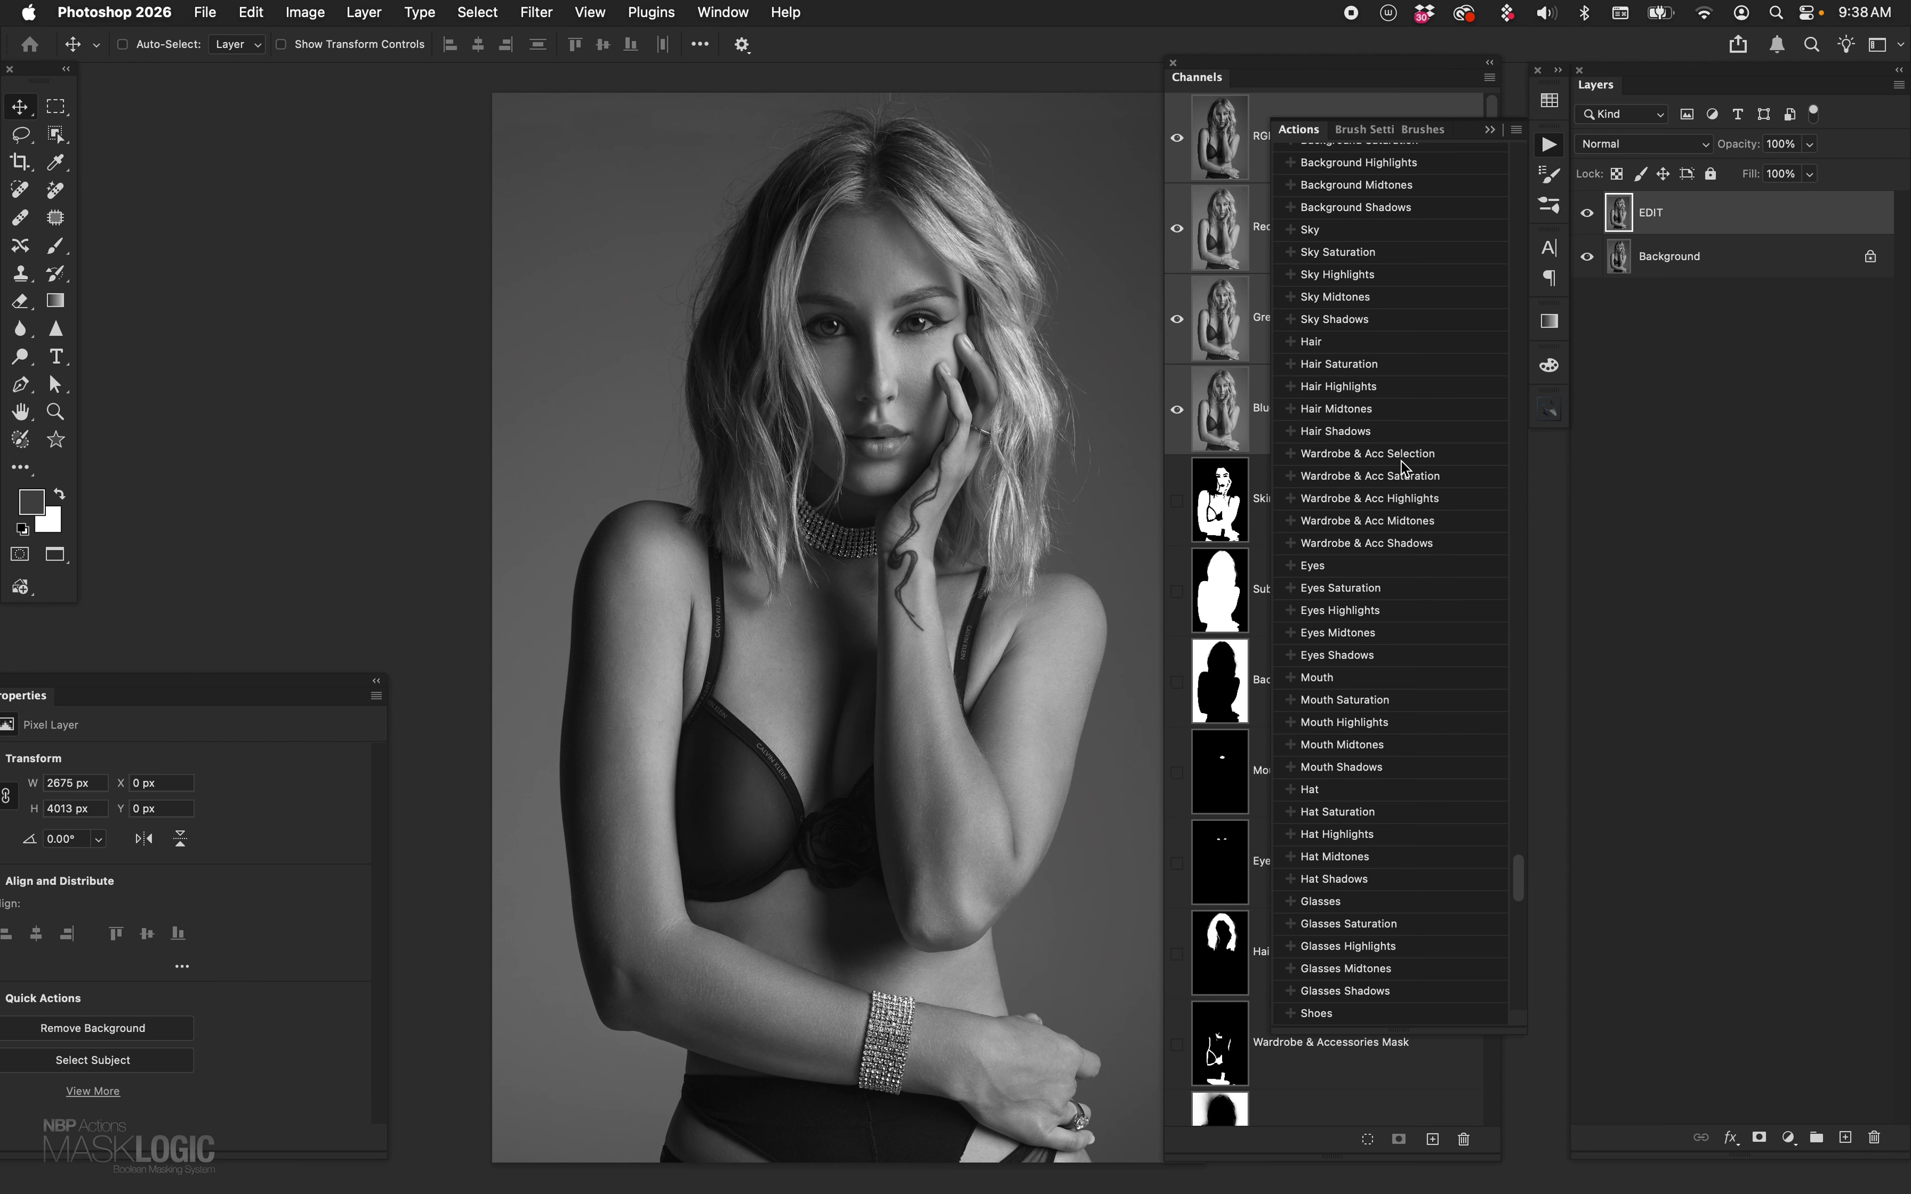
pyautogui.click(1390, 349)
pyautogui.click(1788, 1137)
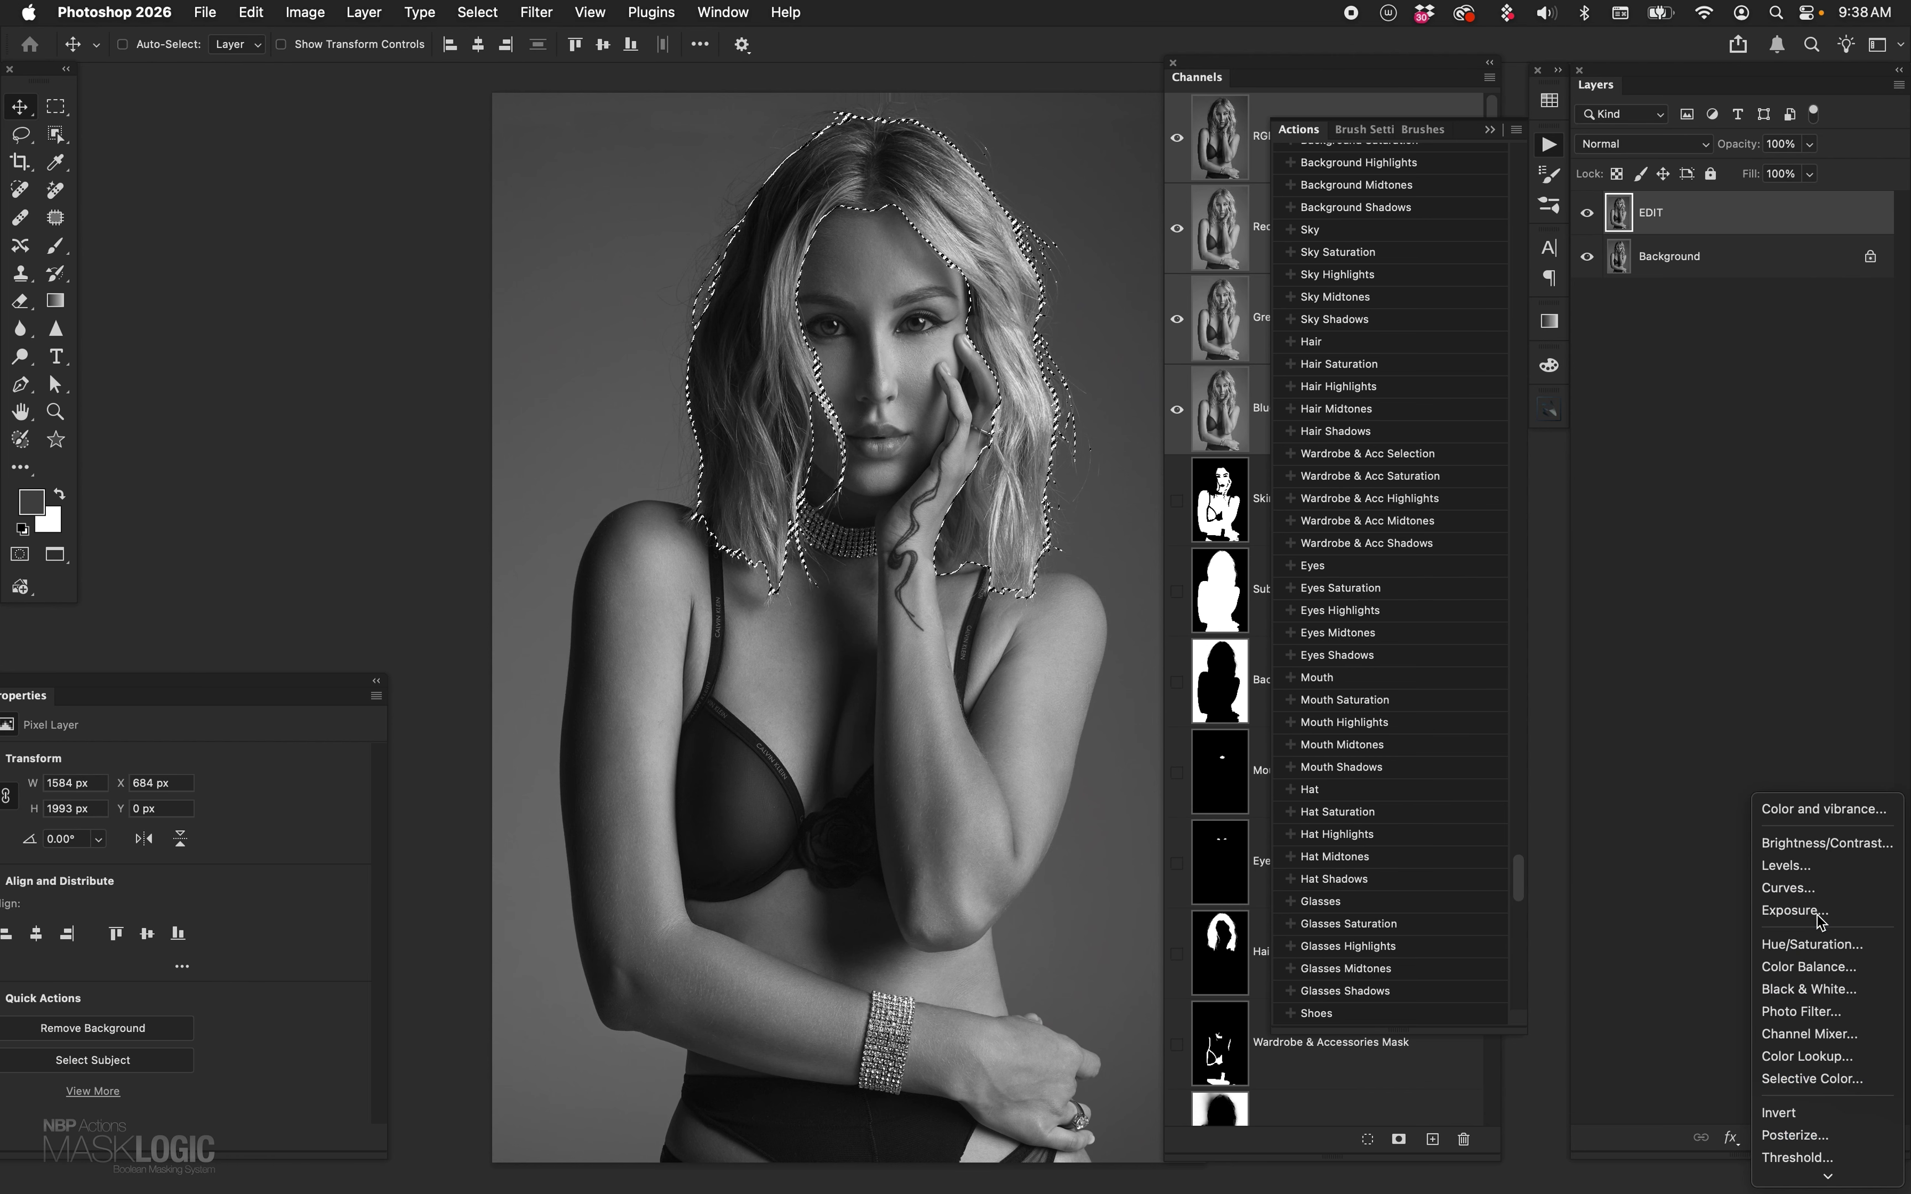
pyautogui.click(1824, 873)
pyautogui.moveTo(205, 909)
pyautogui.mouseDown()
pyautogui.moveTo(218, 939)
pyautogui.moveTo(193, 910)
pyautogui.moveTo(194, 928)
pyautogui.moveTo(220, 951)
pyautogui.moveTo(187, 921)
pyautogui.mouseUp()
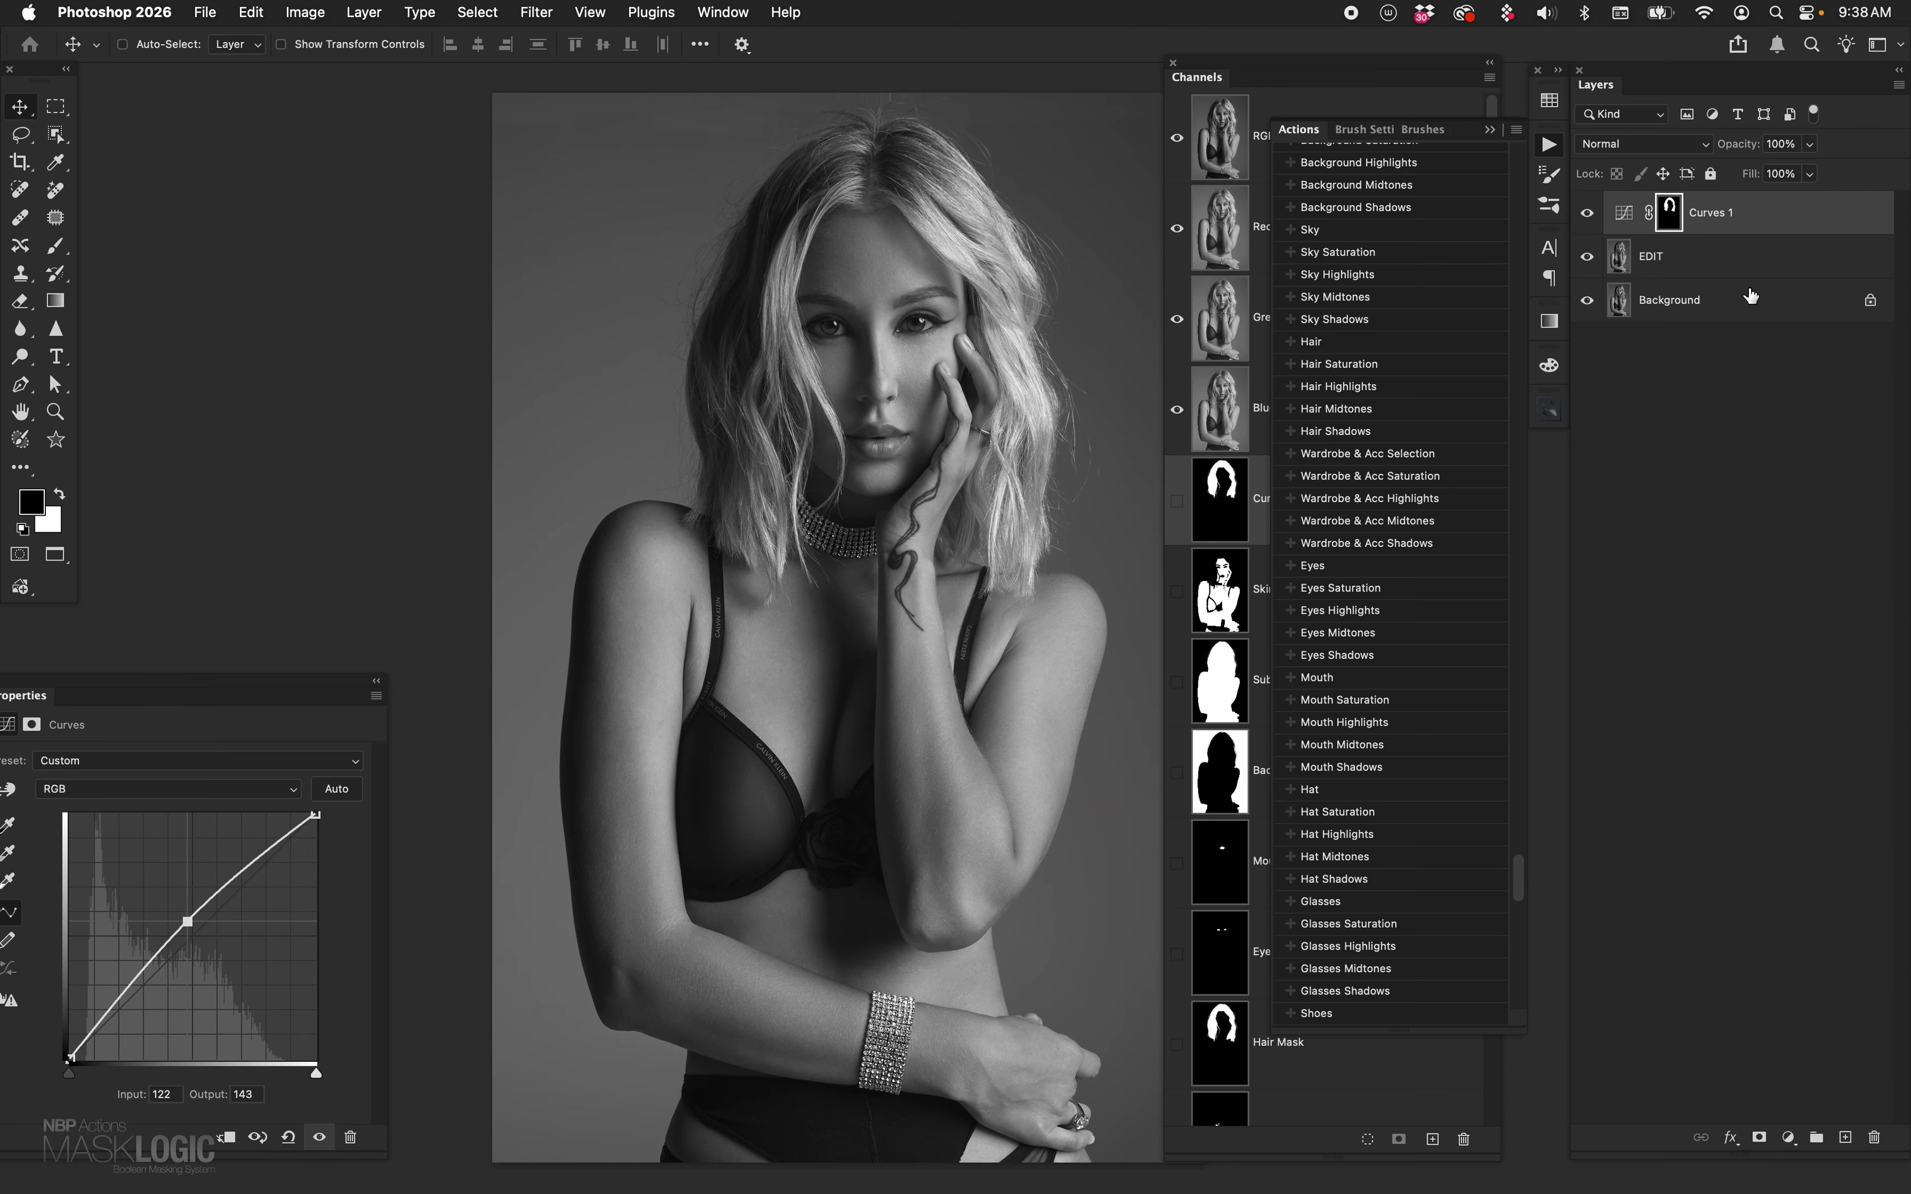
pyautogui.press('super+z')
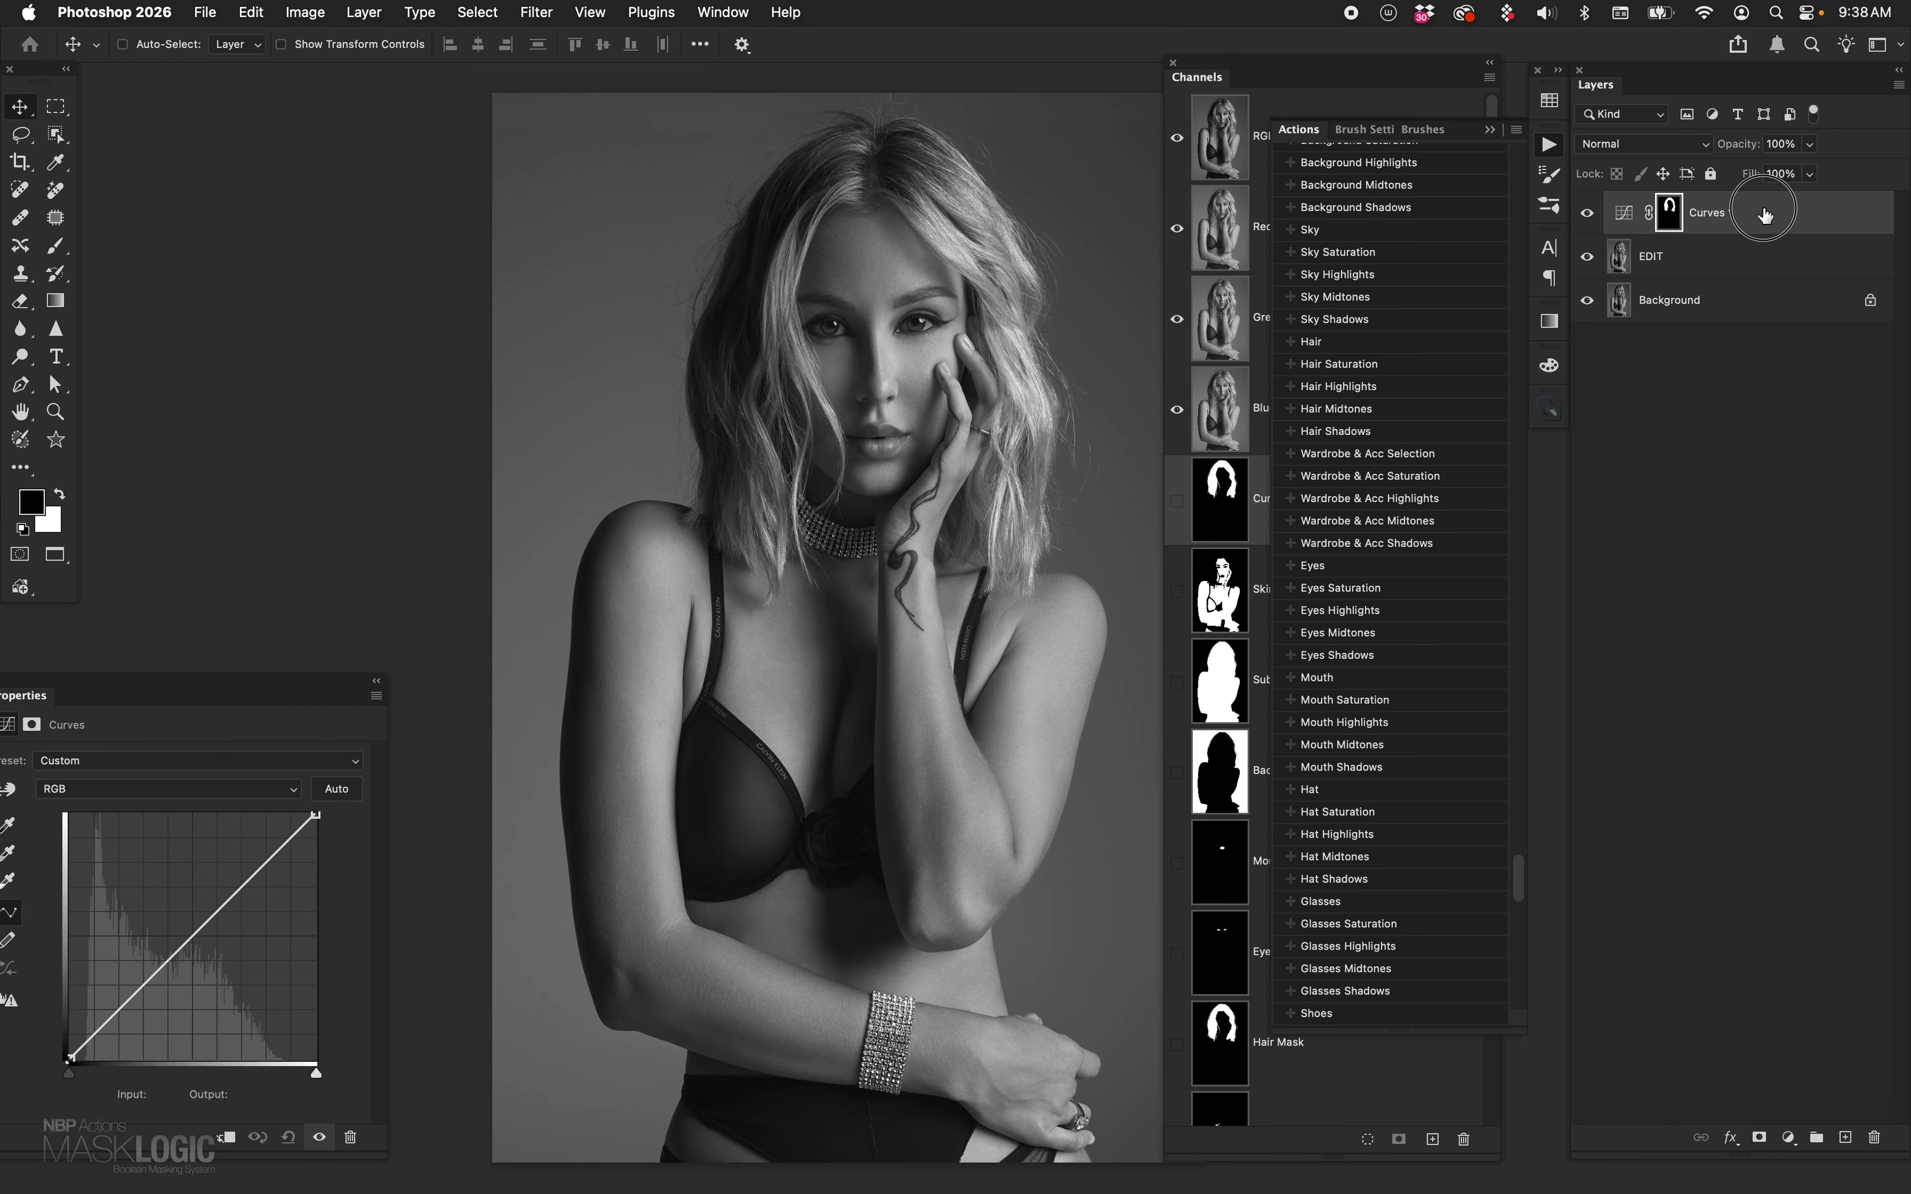
pyautogui.press('super+z')
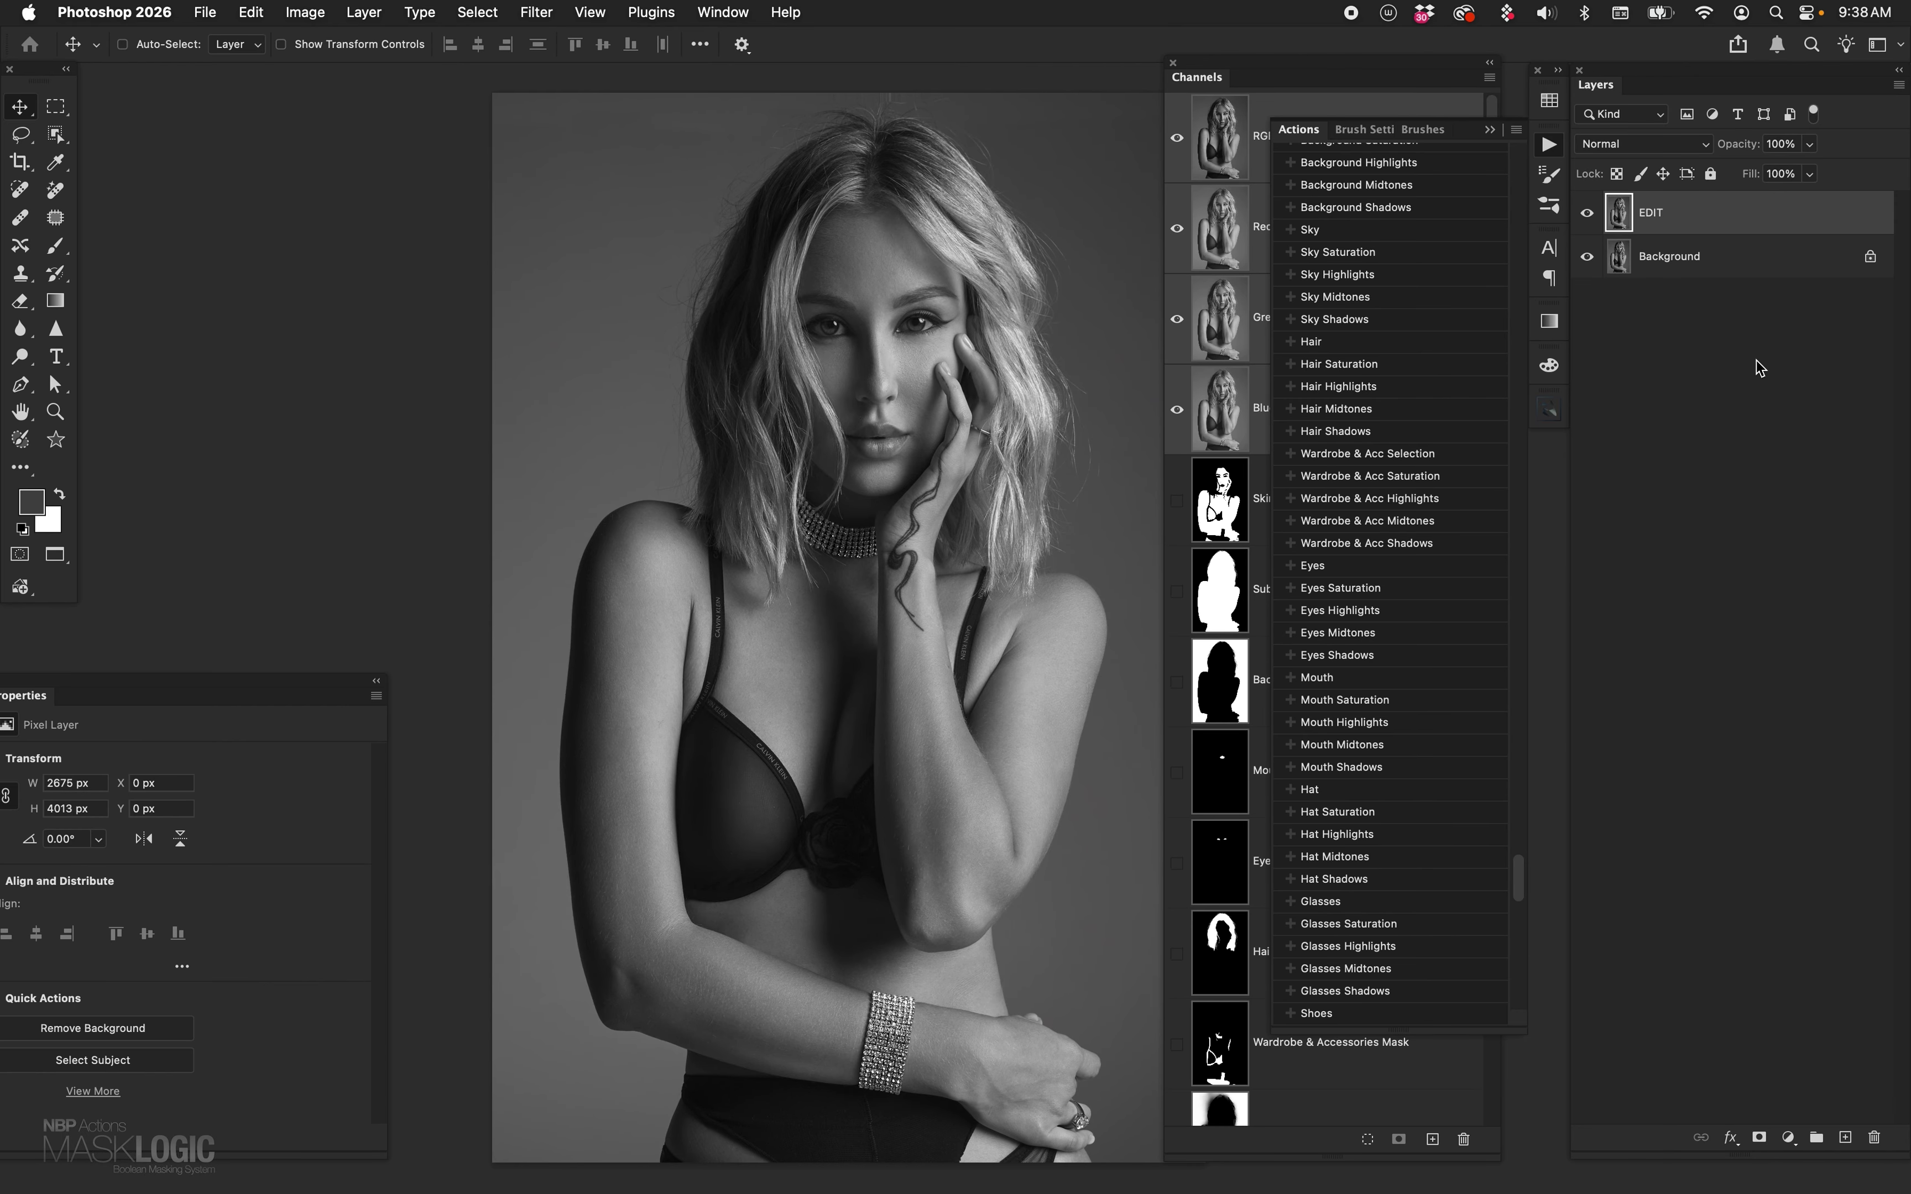